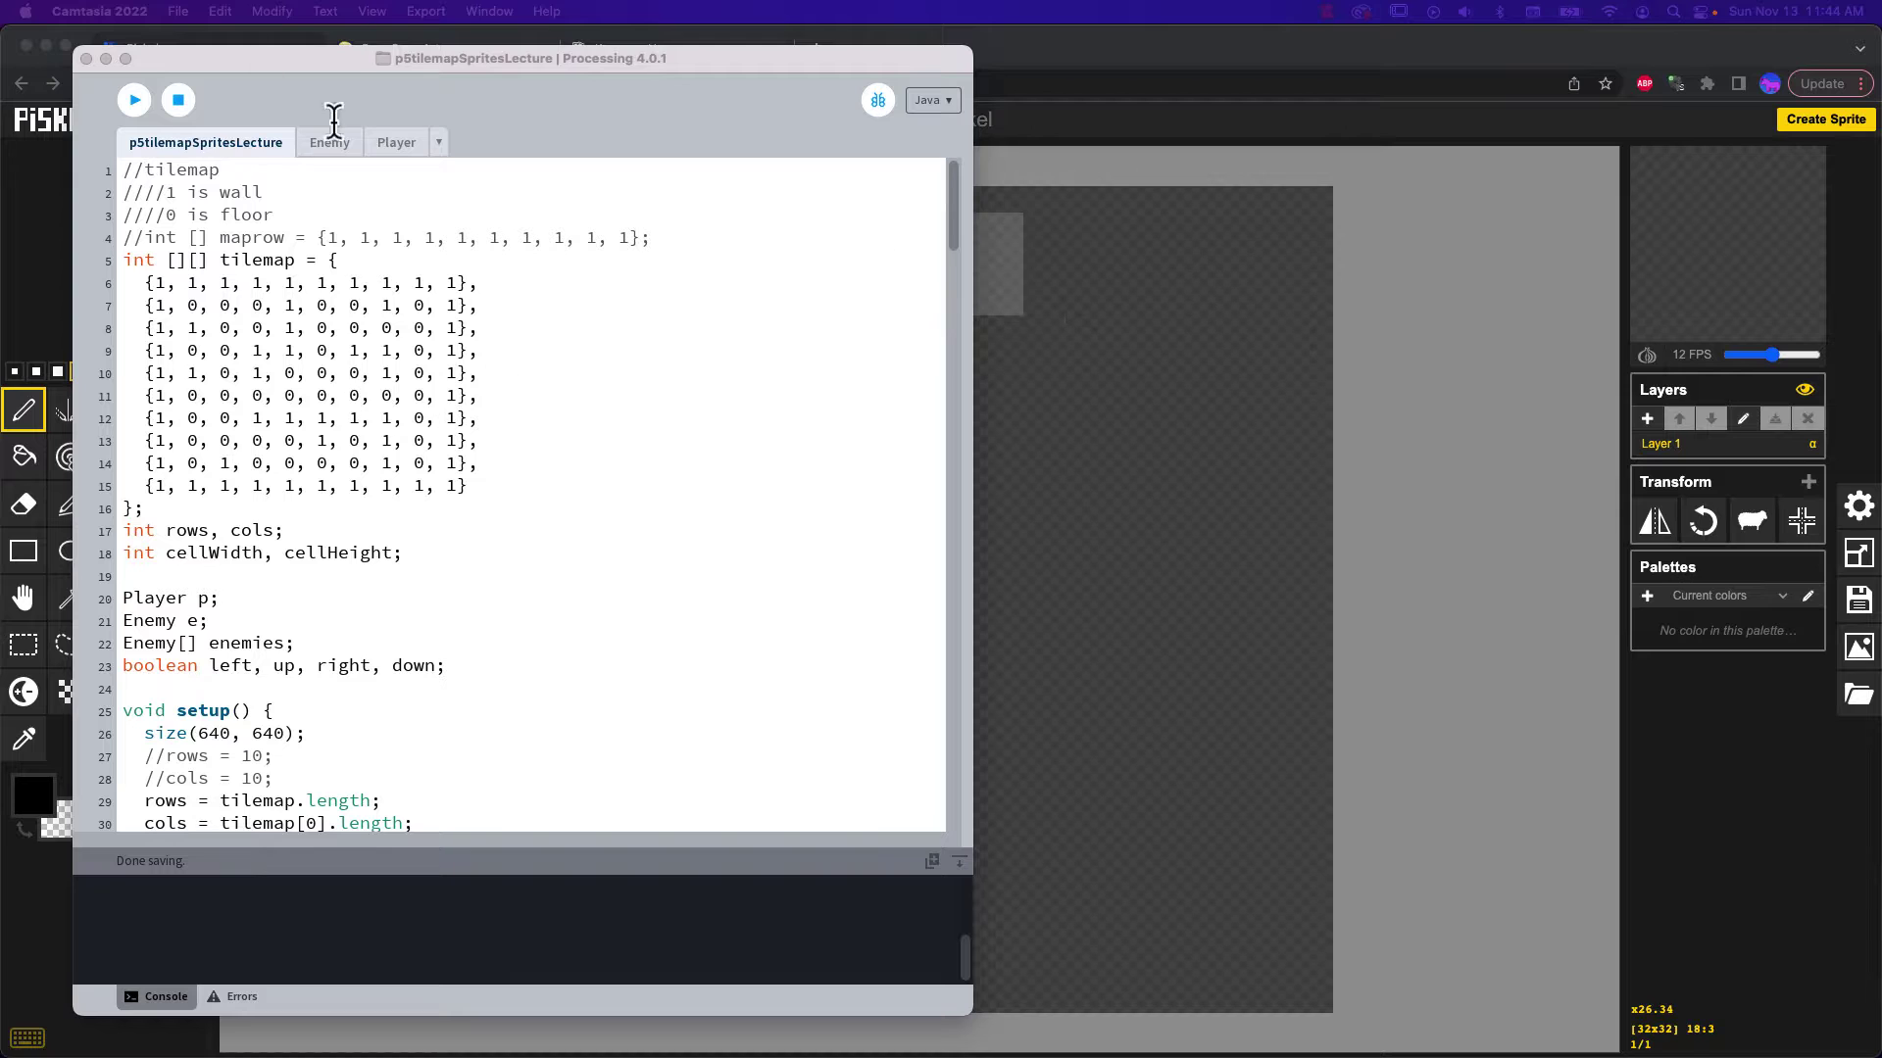
Run the tilemap sketch in Processing and move the magenta player with the arrow keys
click(134, 102)
click(134, 102)
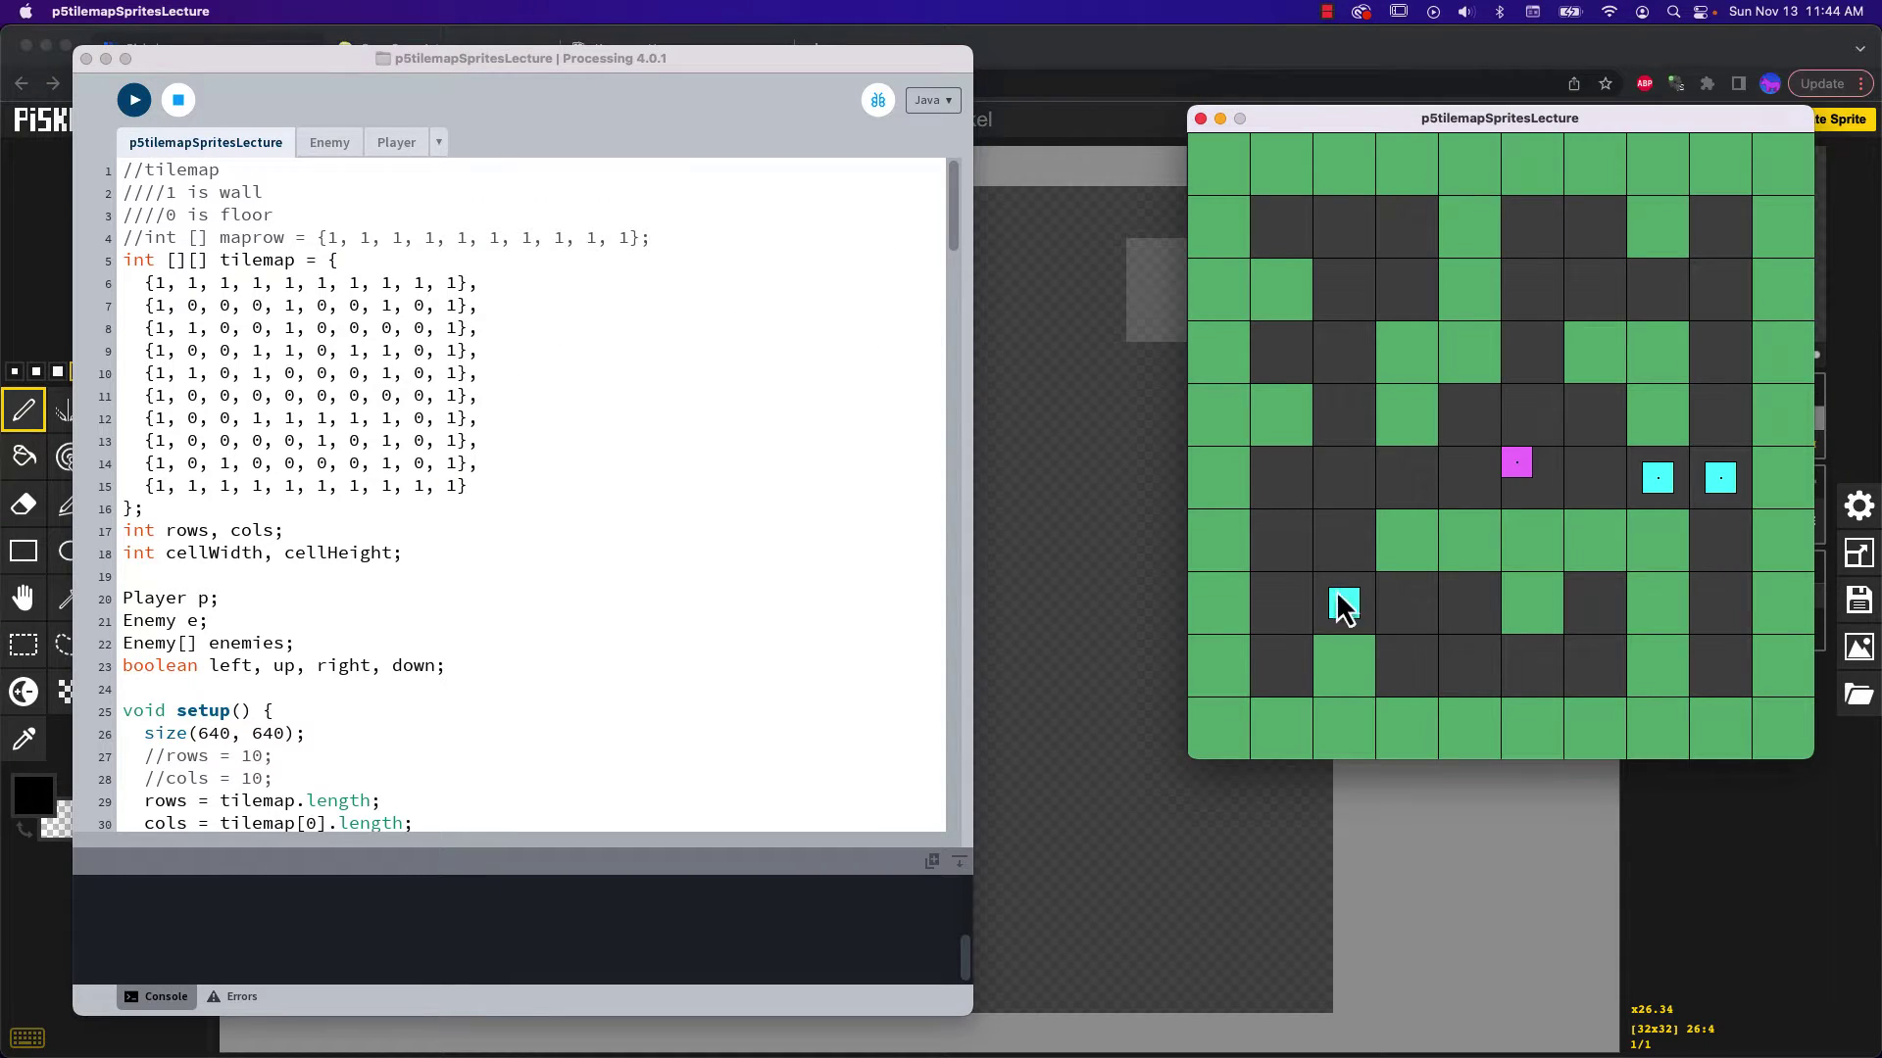
key(Left)
key(Down)
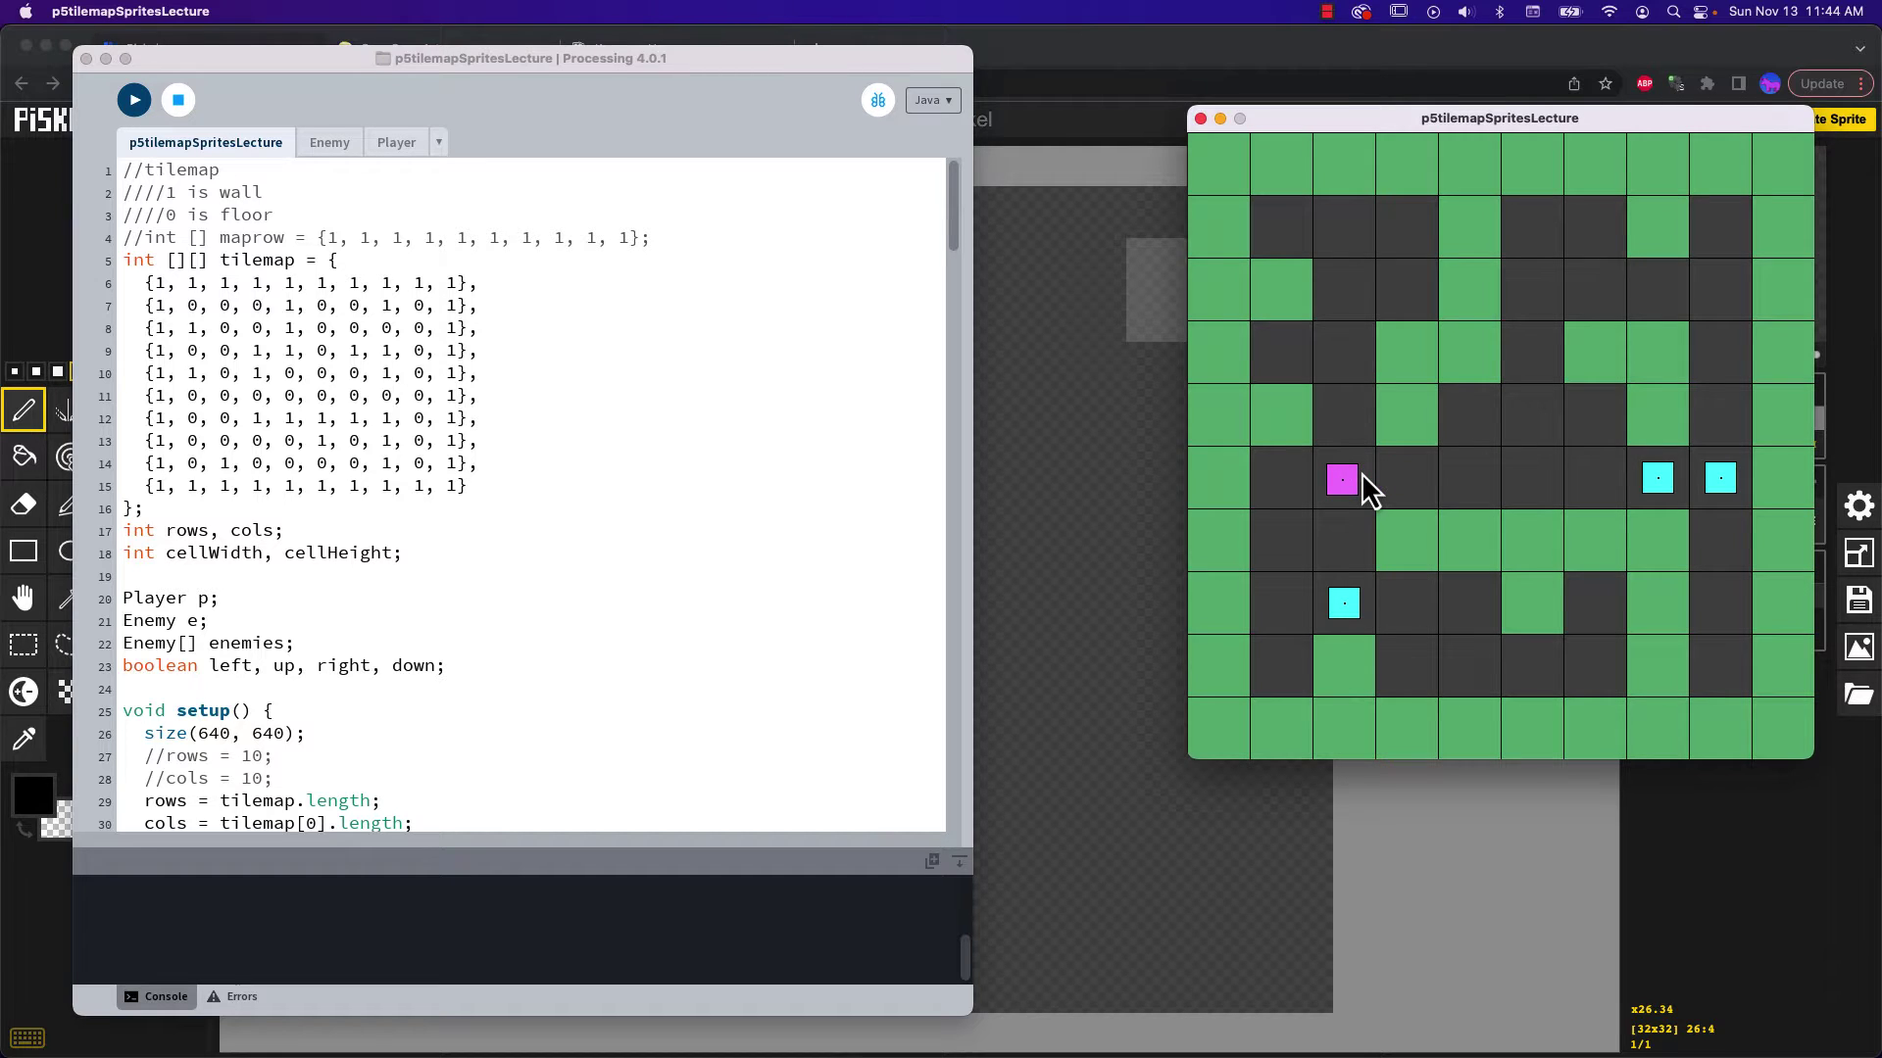
Close the running sketch and bring up OpenGameArt.org in Chrome beside Piskel
click(1201, 120)
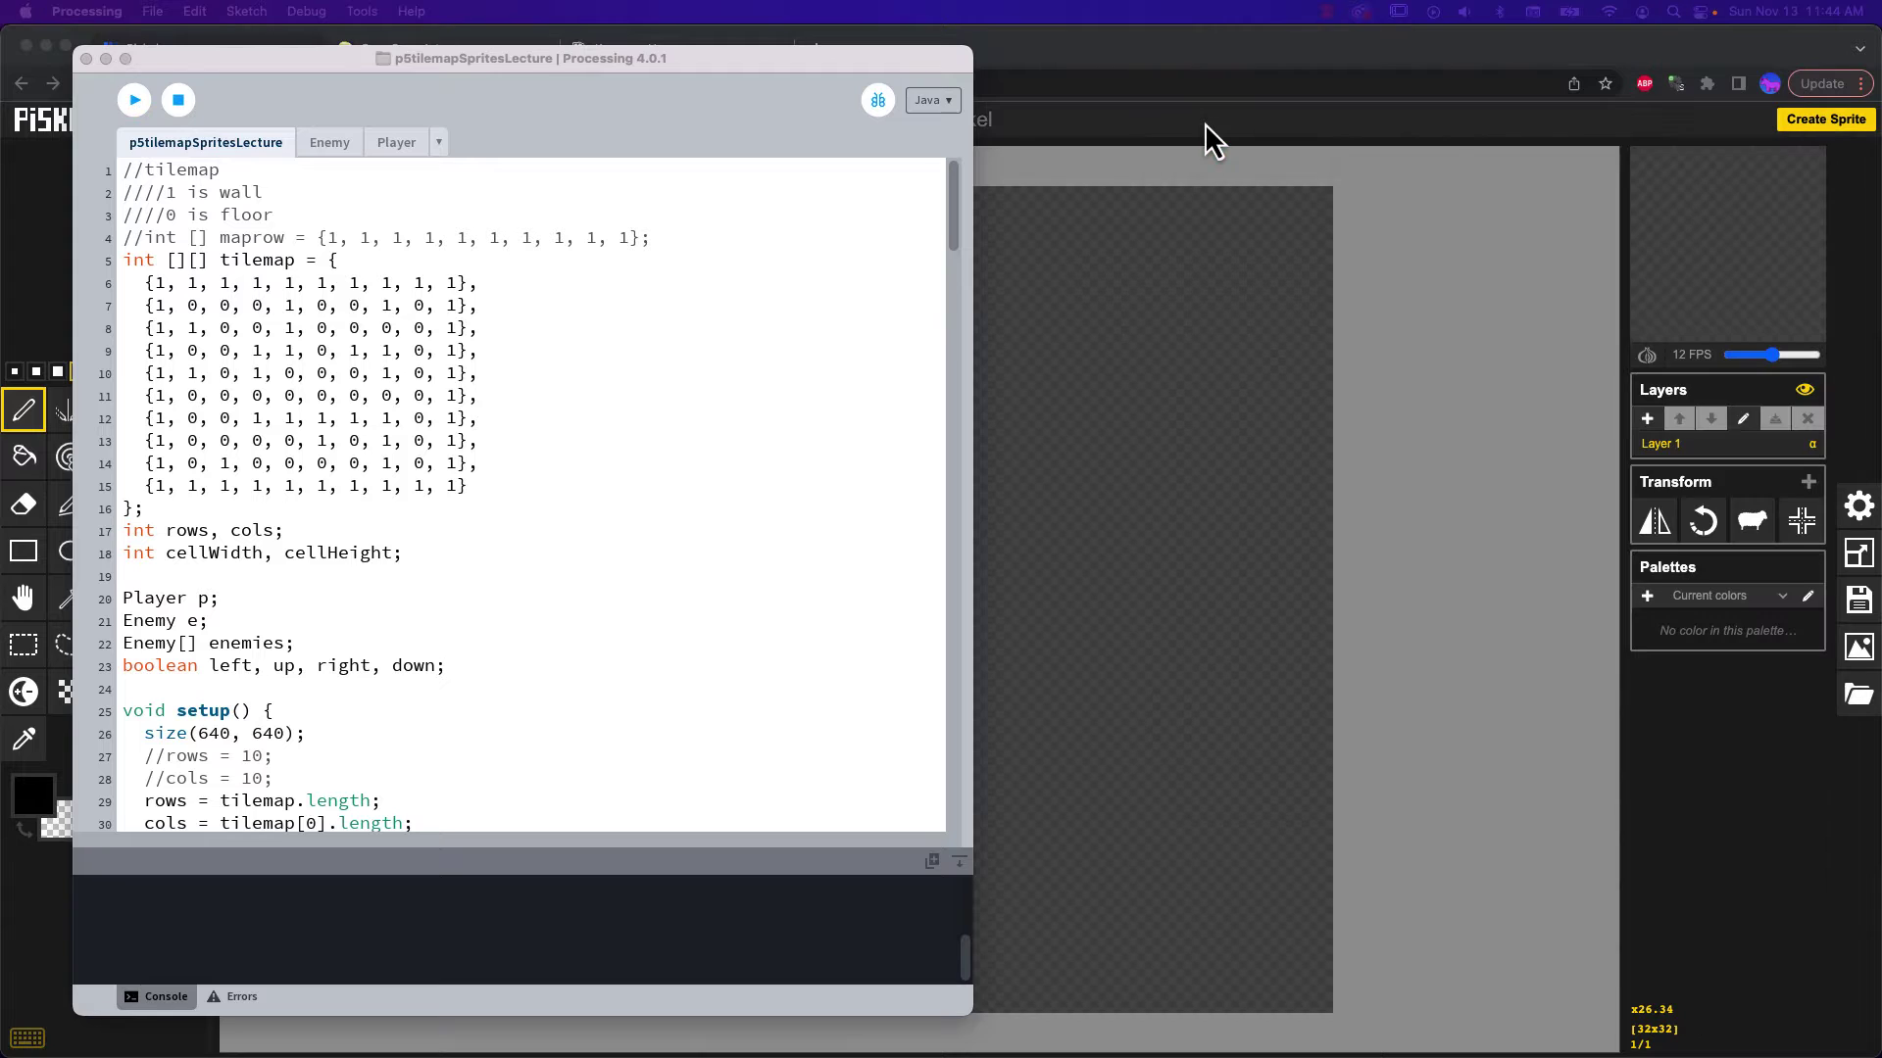
click(1011, 64)
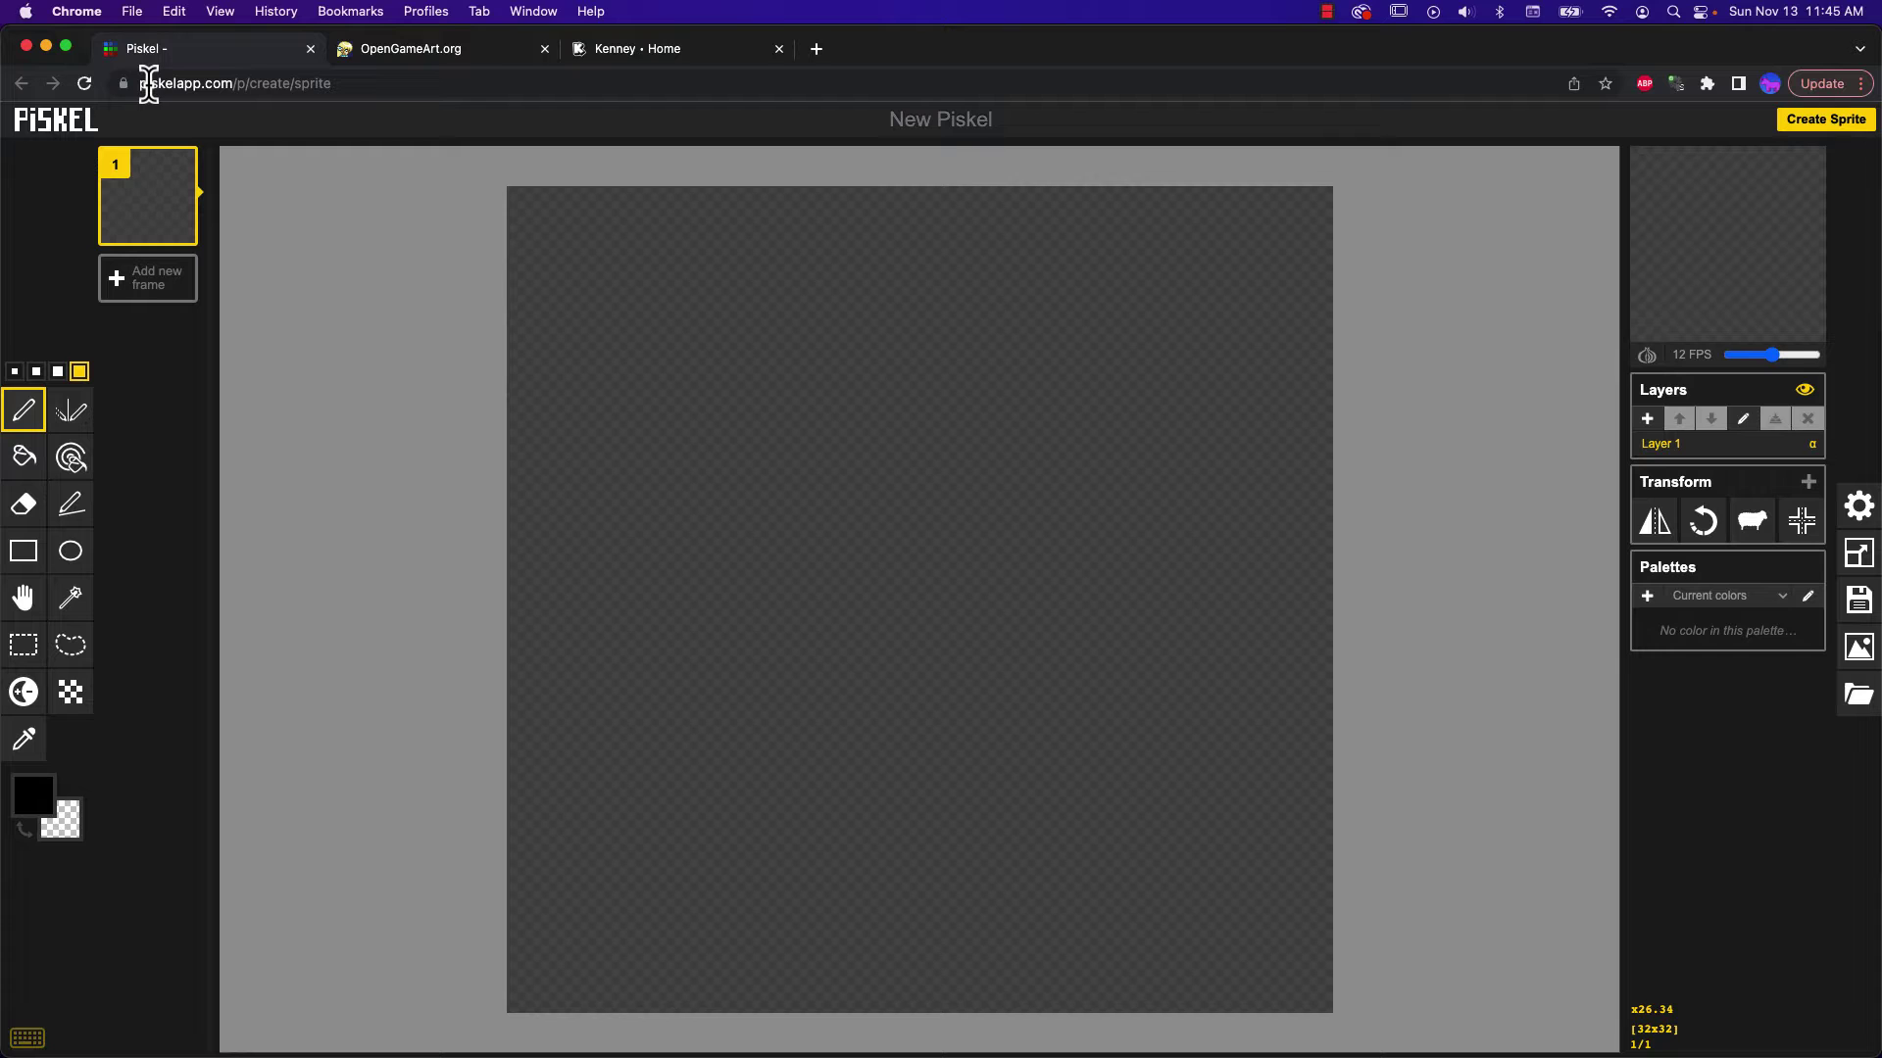
click(415, 57)
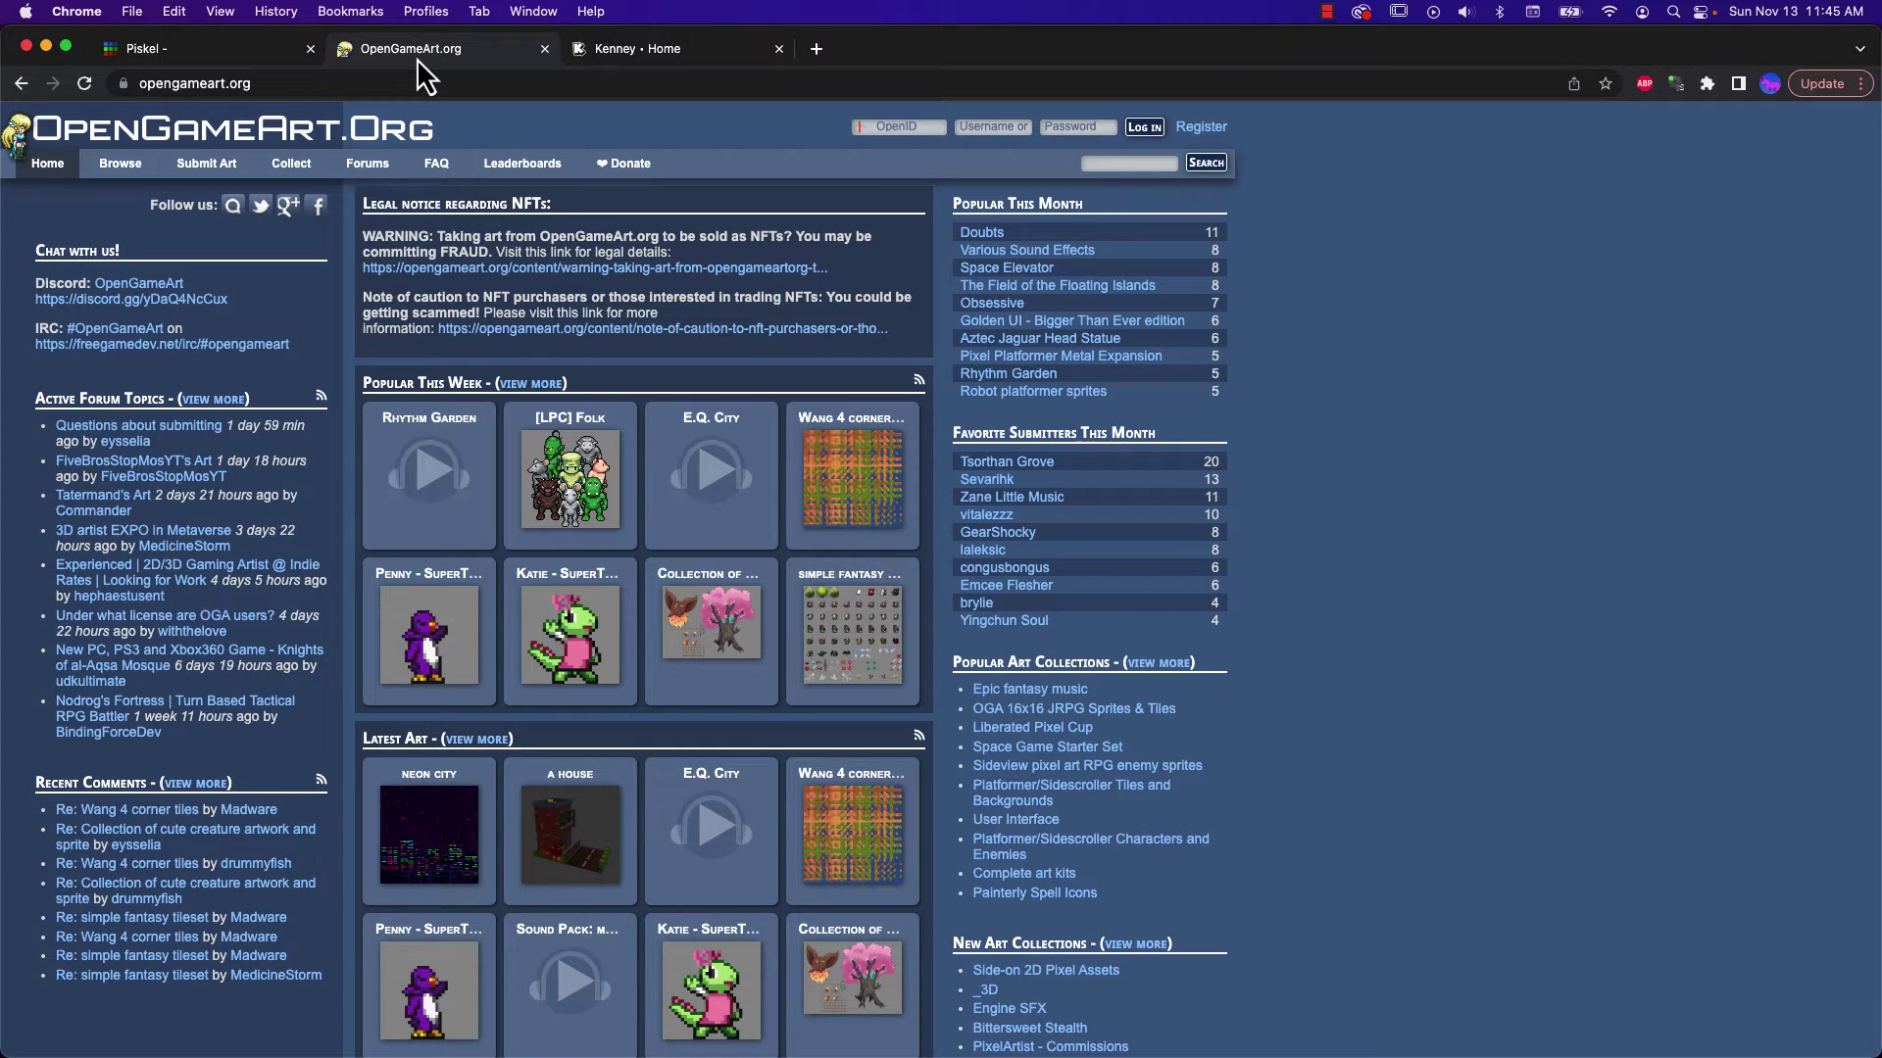
Browse OpenGameArt's 2D Art, open the Tiny 16: Basic page and view its first preview
click(663, 56)
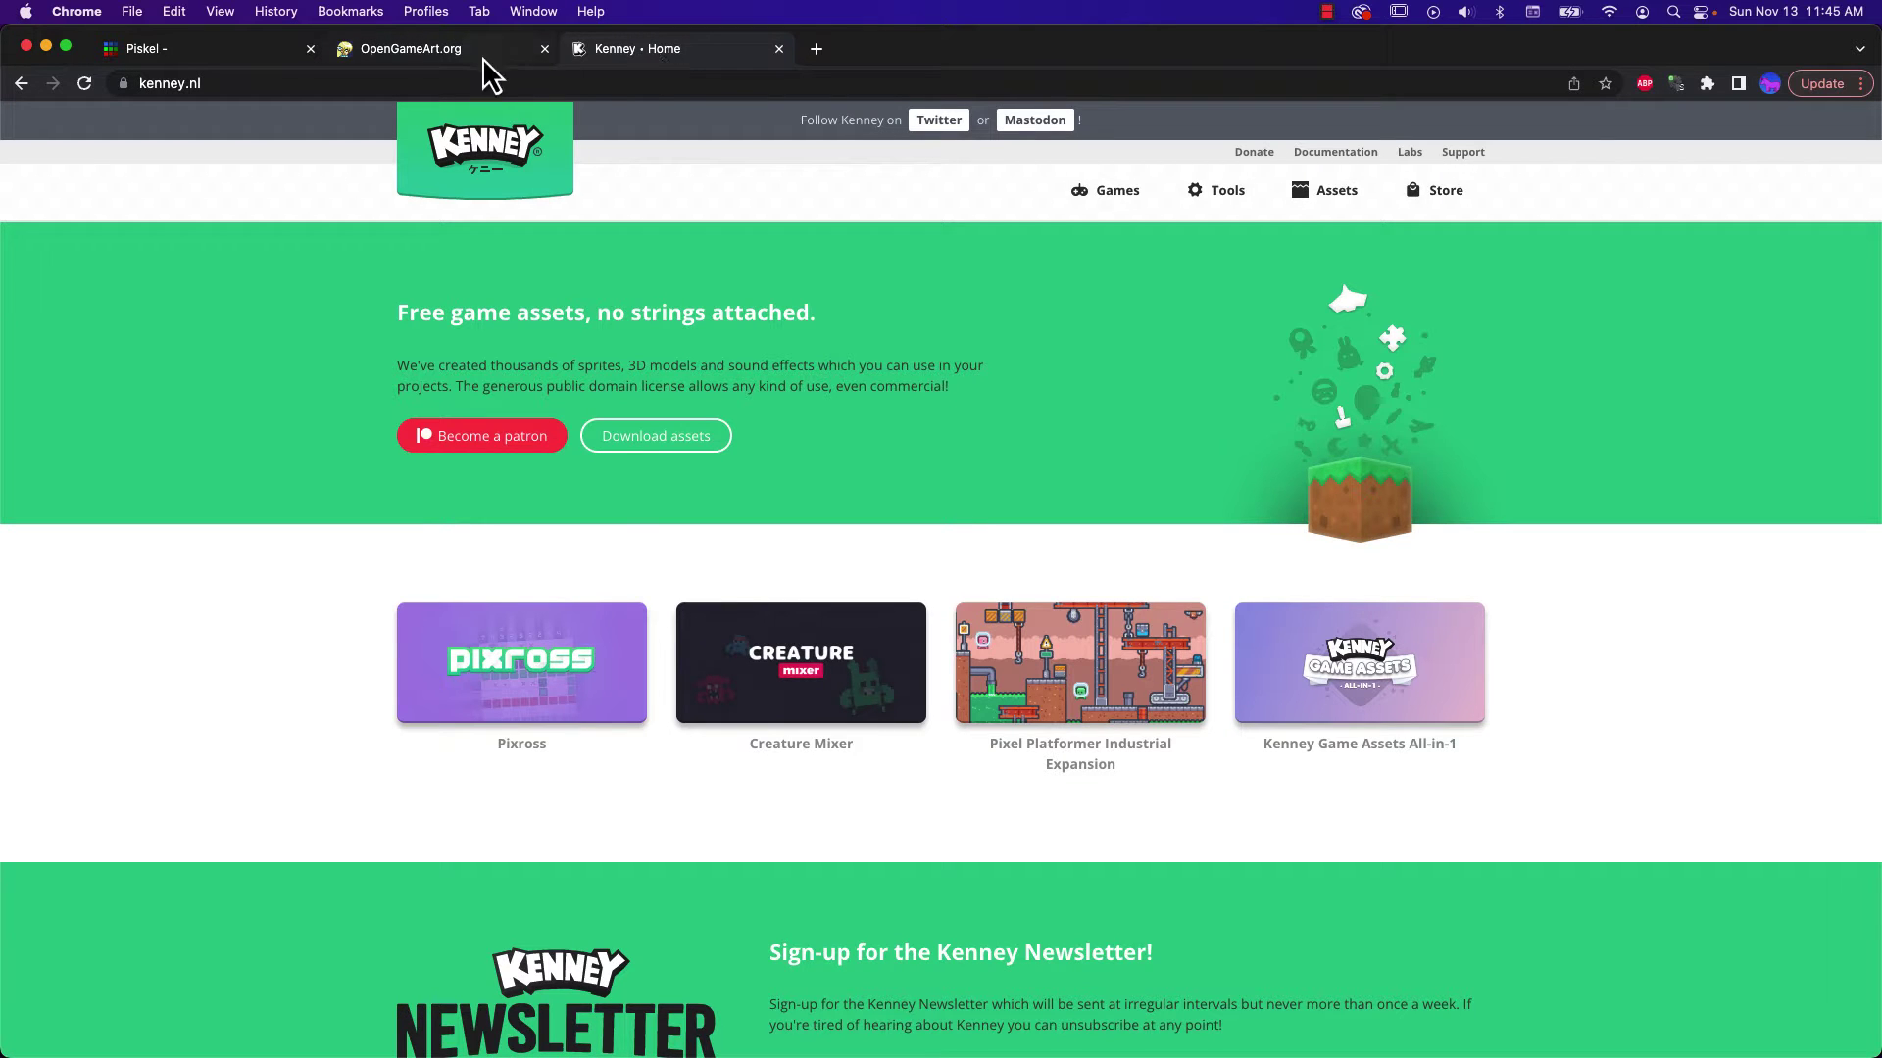
click(445, 54)
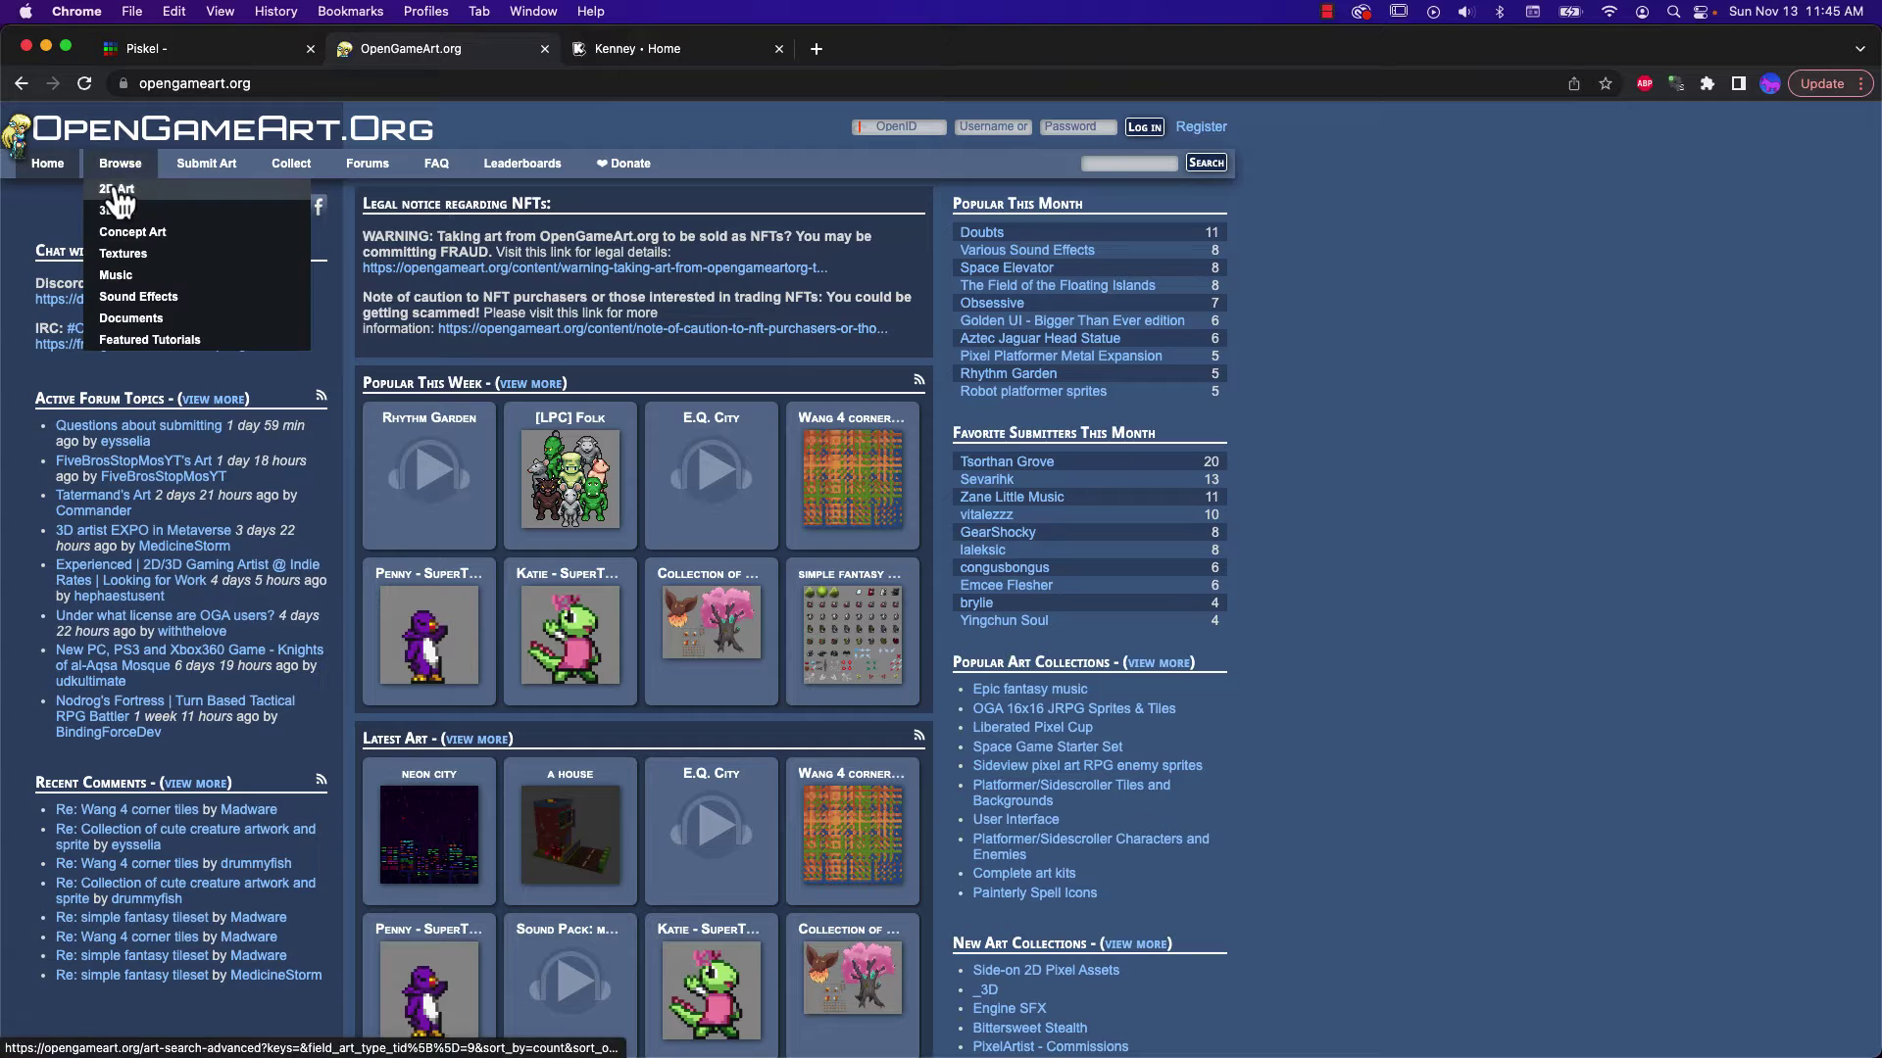
click(116, 187)
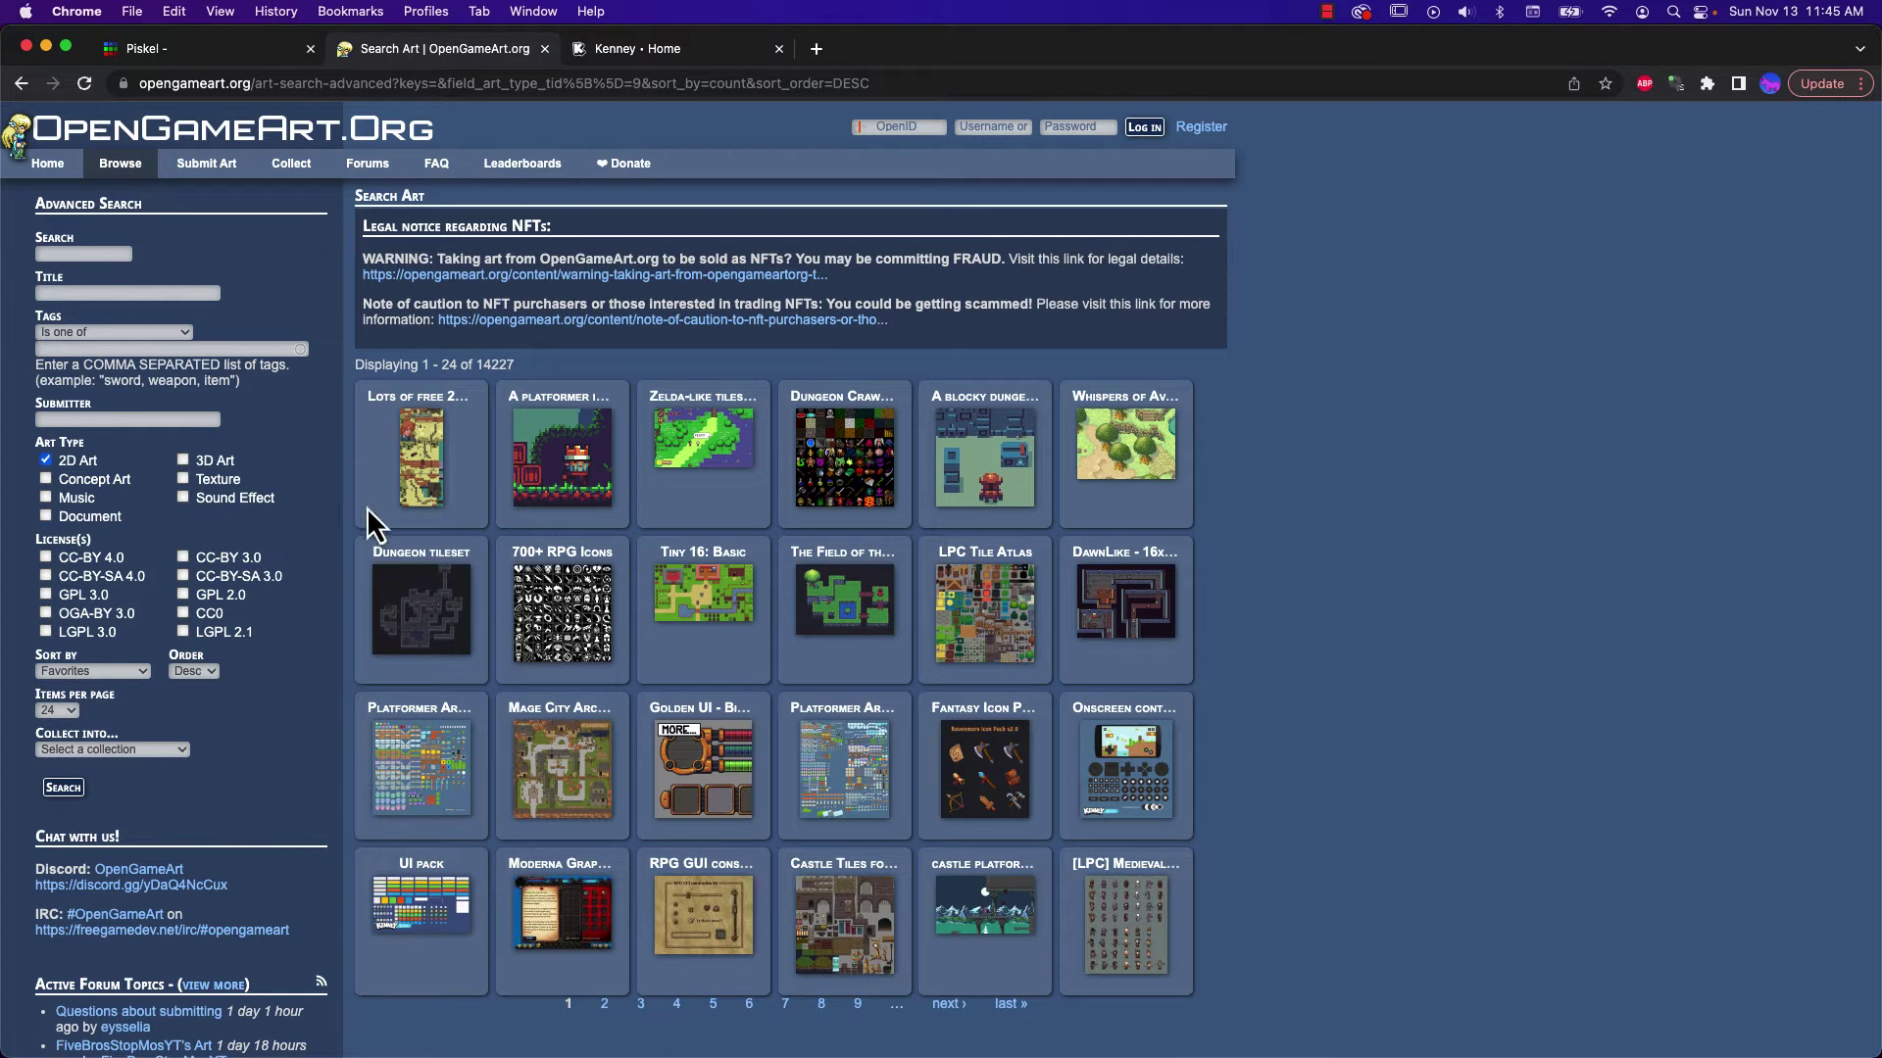
click(700, 617)
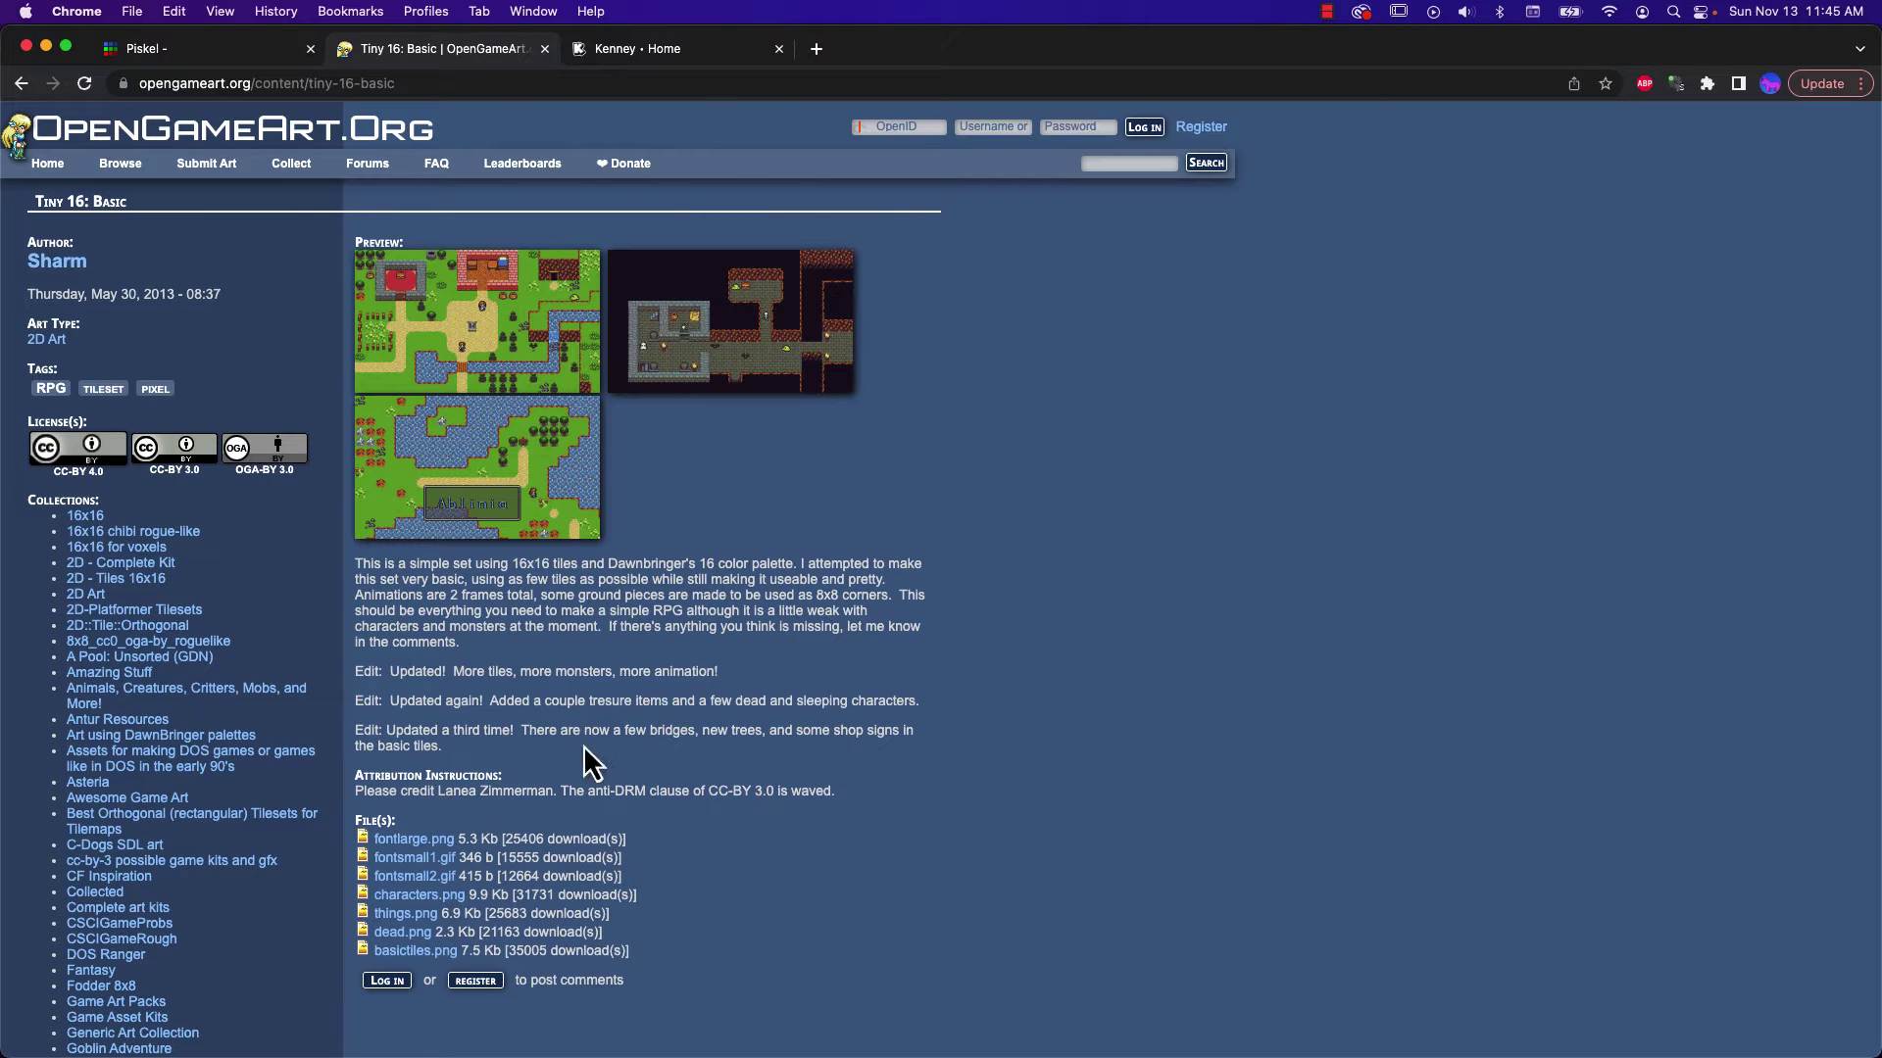
click(473, 350)
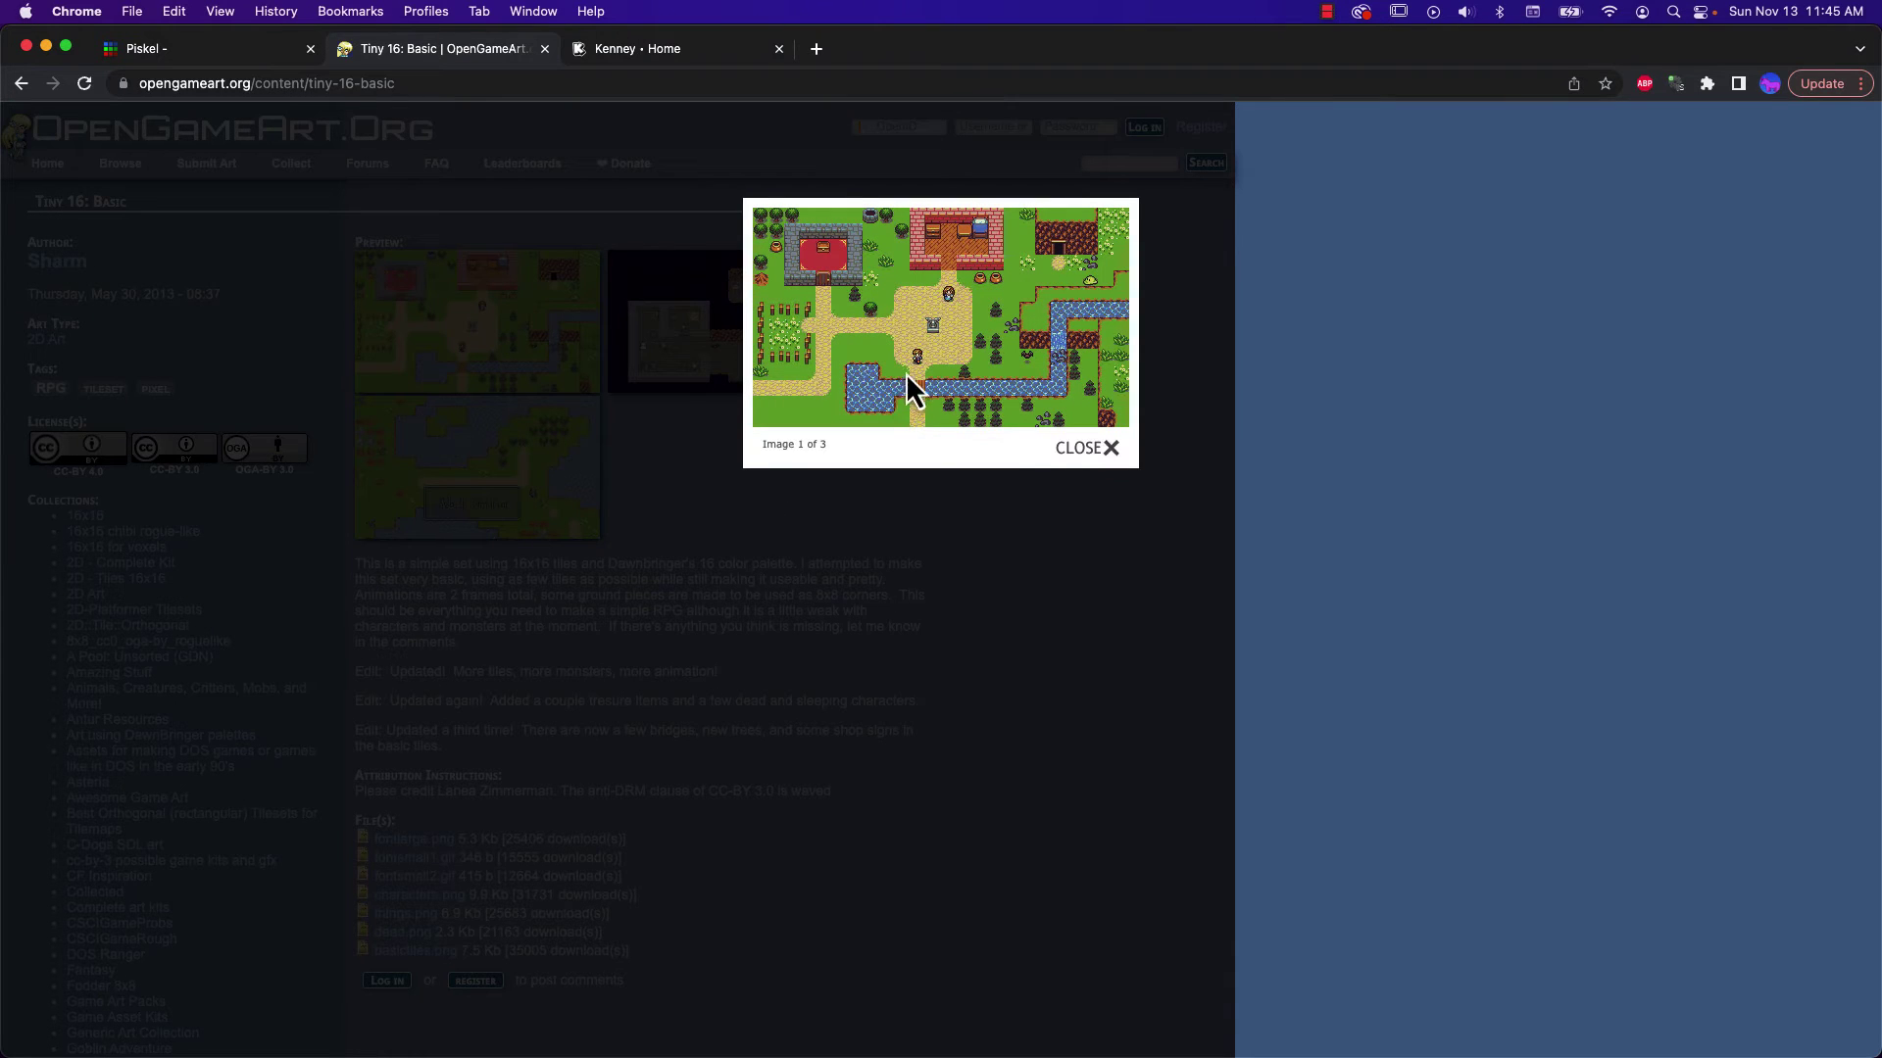
click(1076, 450)
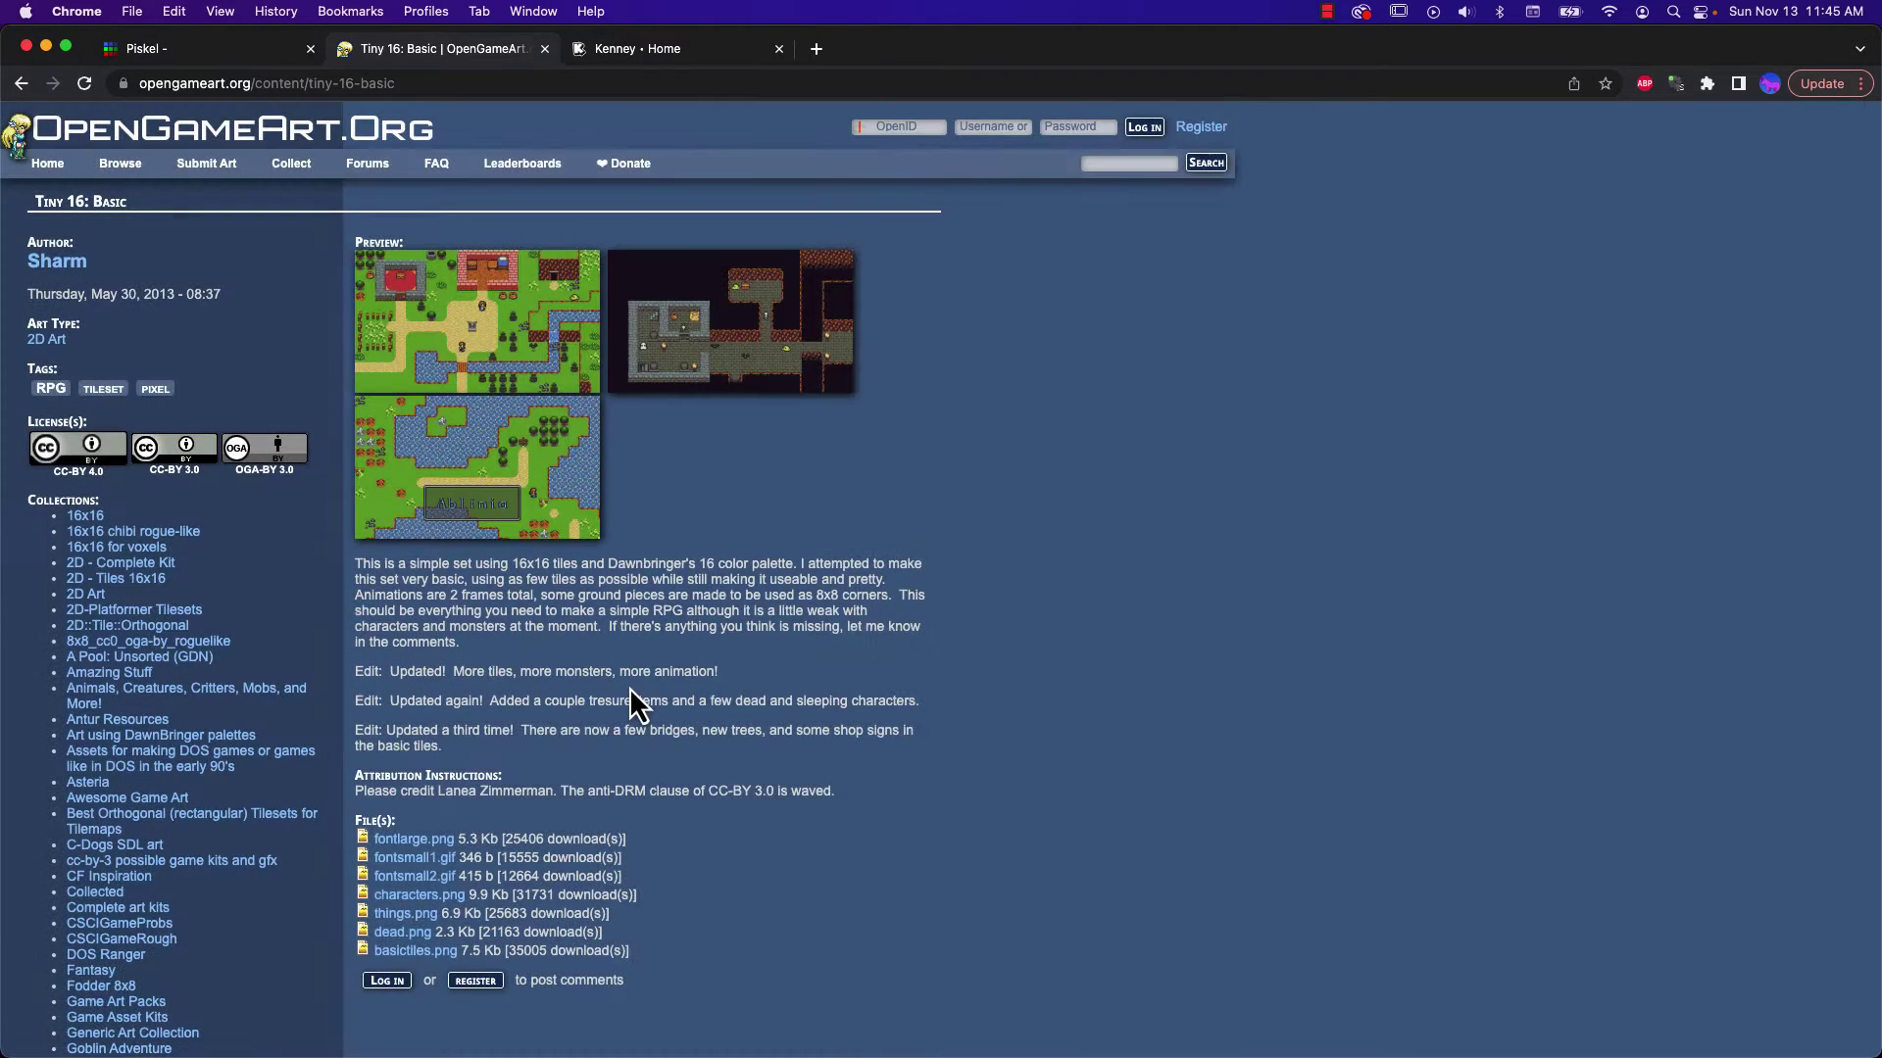
scroll(629, 686, down, 1)
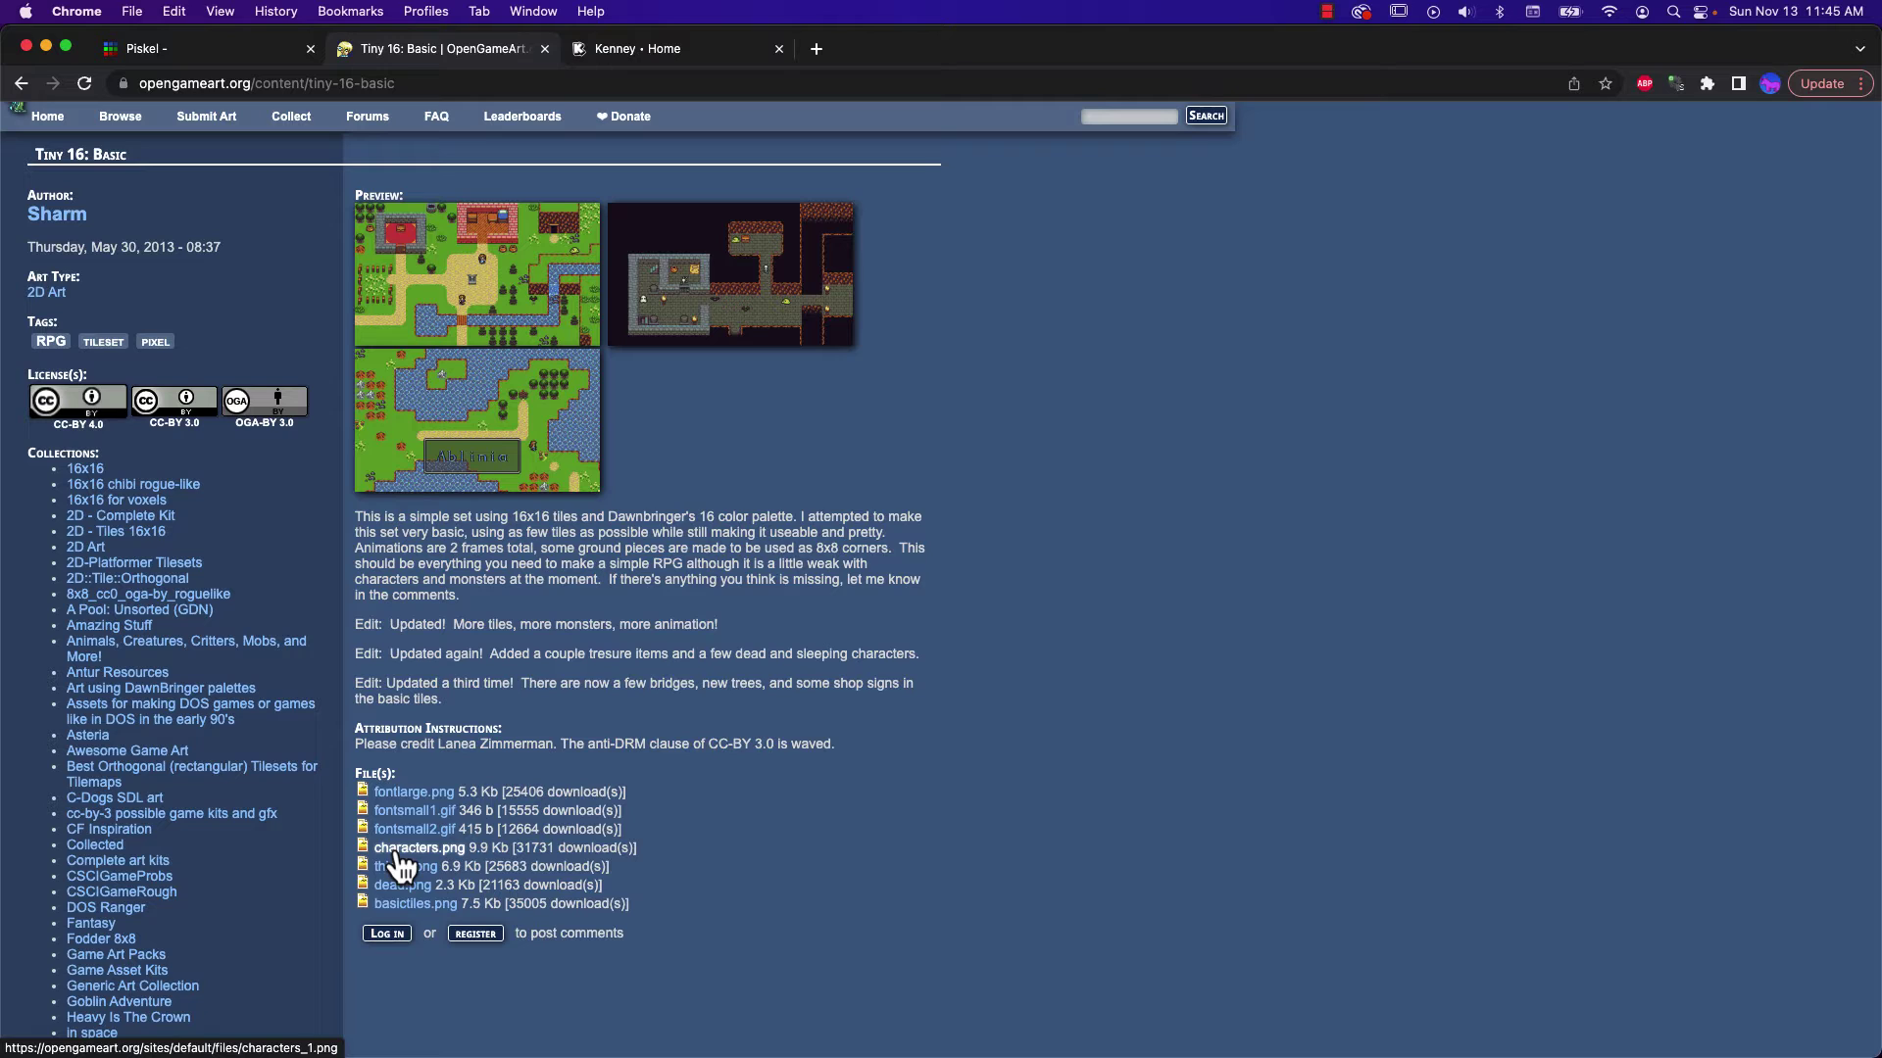
Download characters.png to the sketch's data folder and inspect it in an enlarged Quick Look preview
click(397, 851)
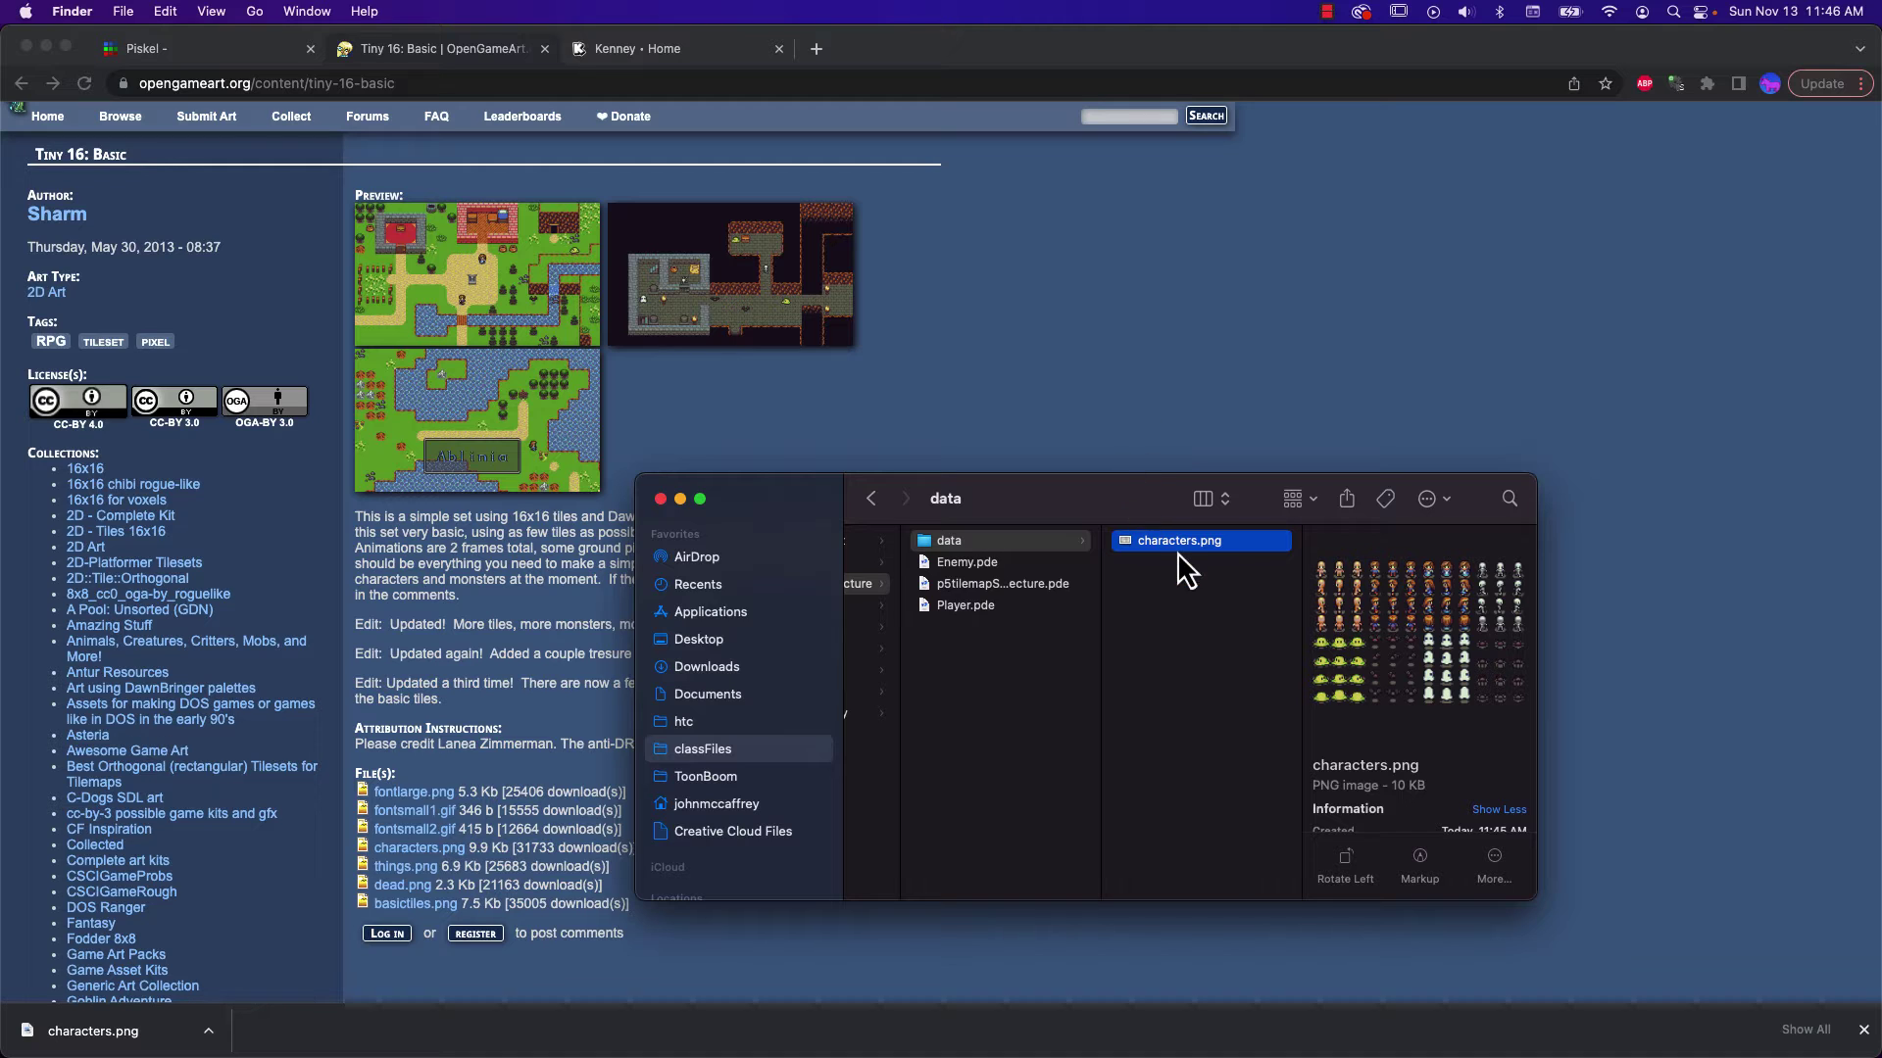
key(space)
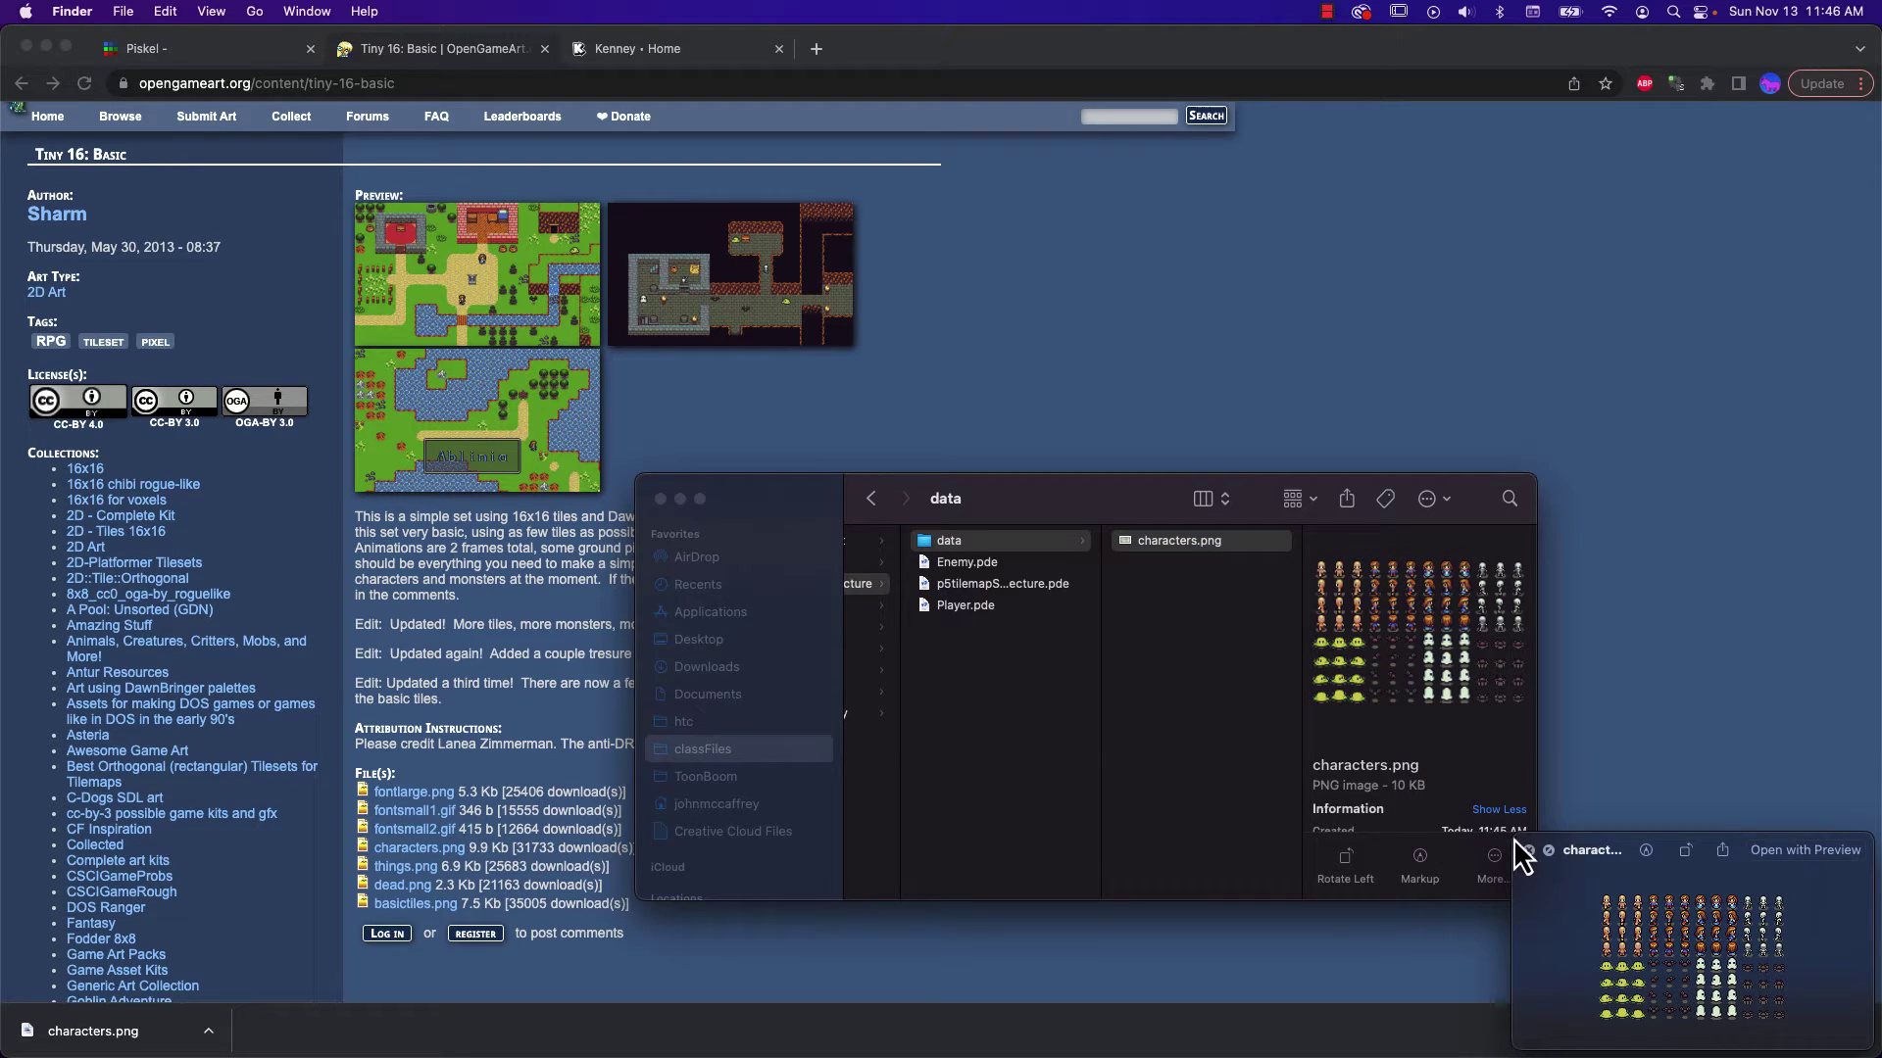
click(1139, 519)
drag(1621, 839, 866, 260)
drag(1113, 470, 1427, 691)
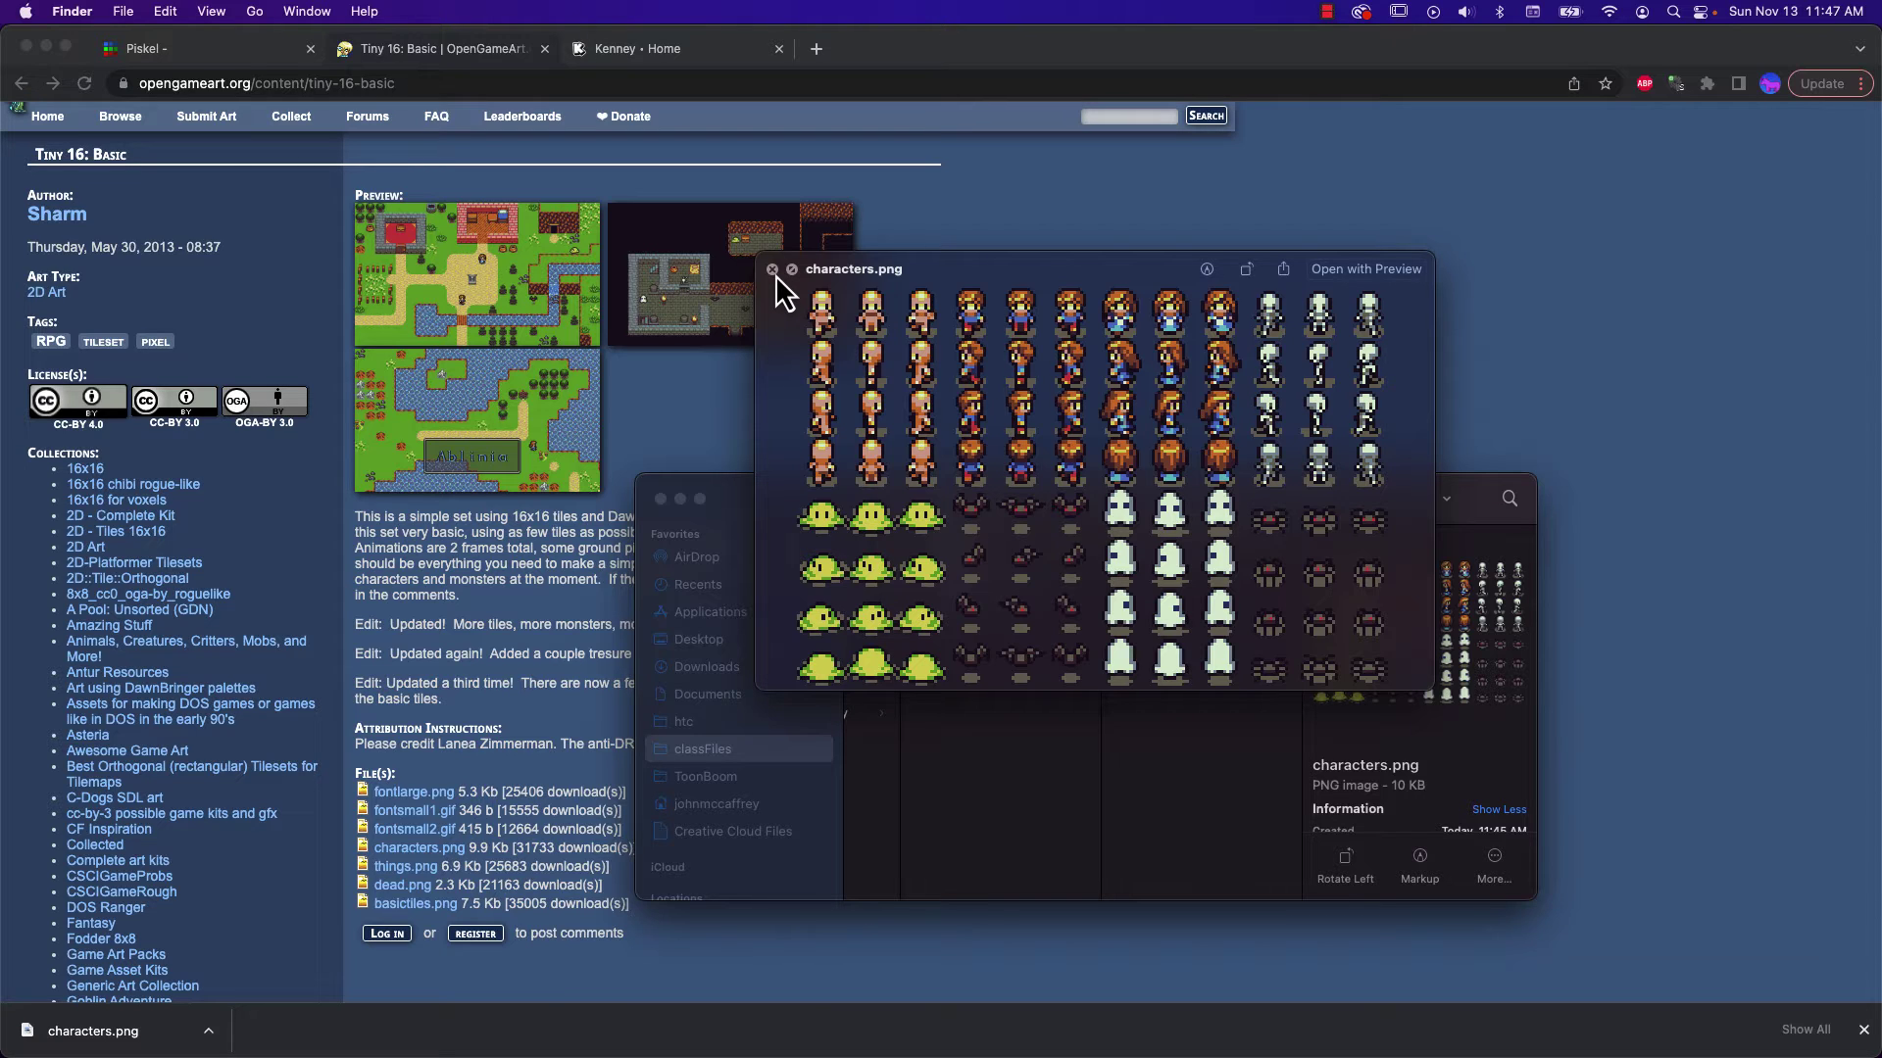
click(774, 271)
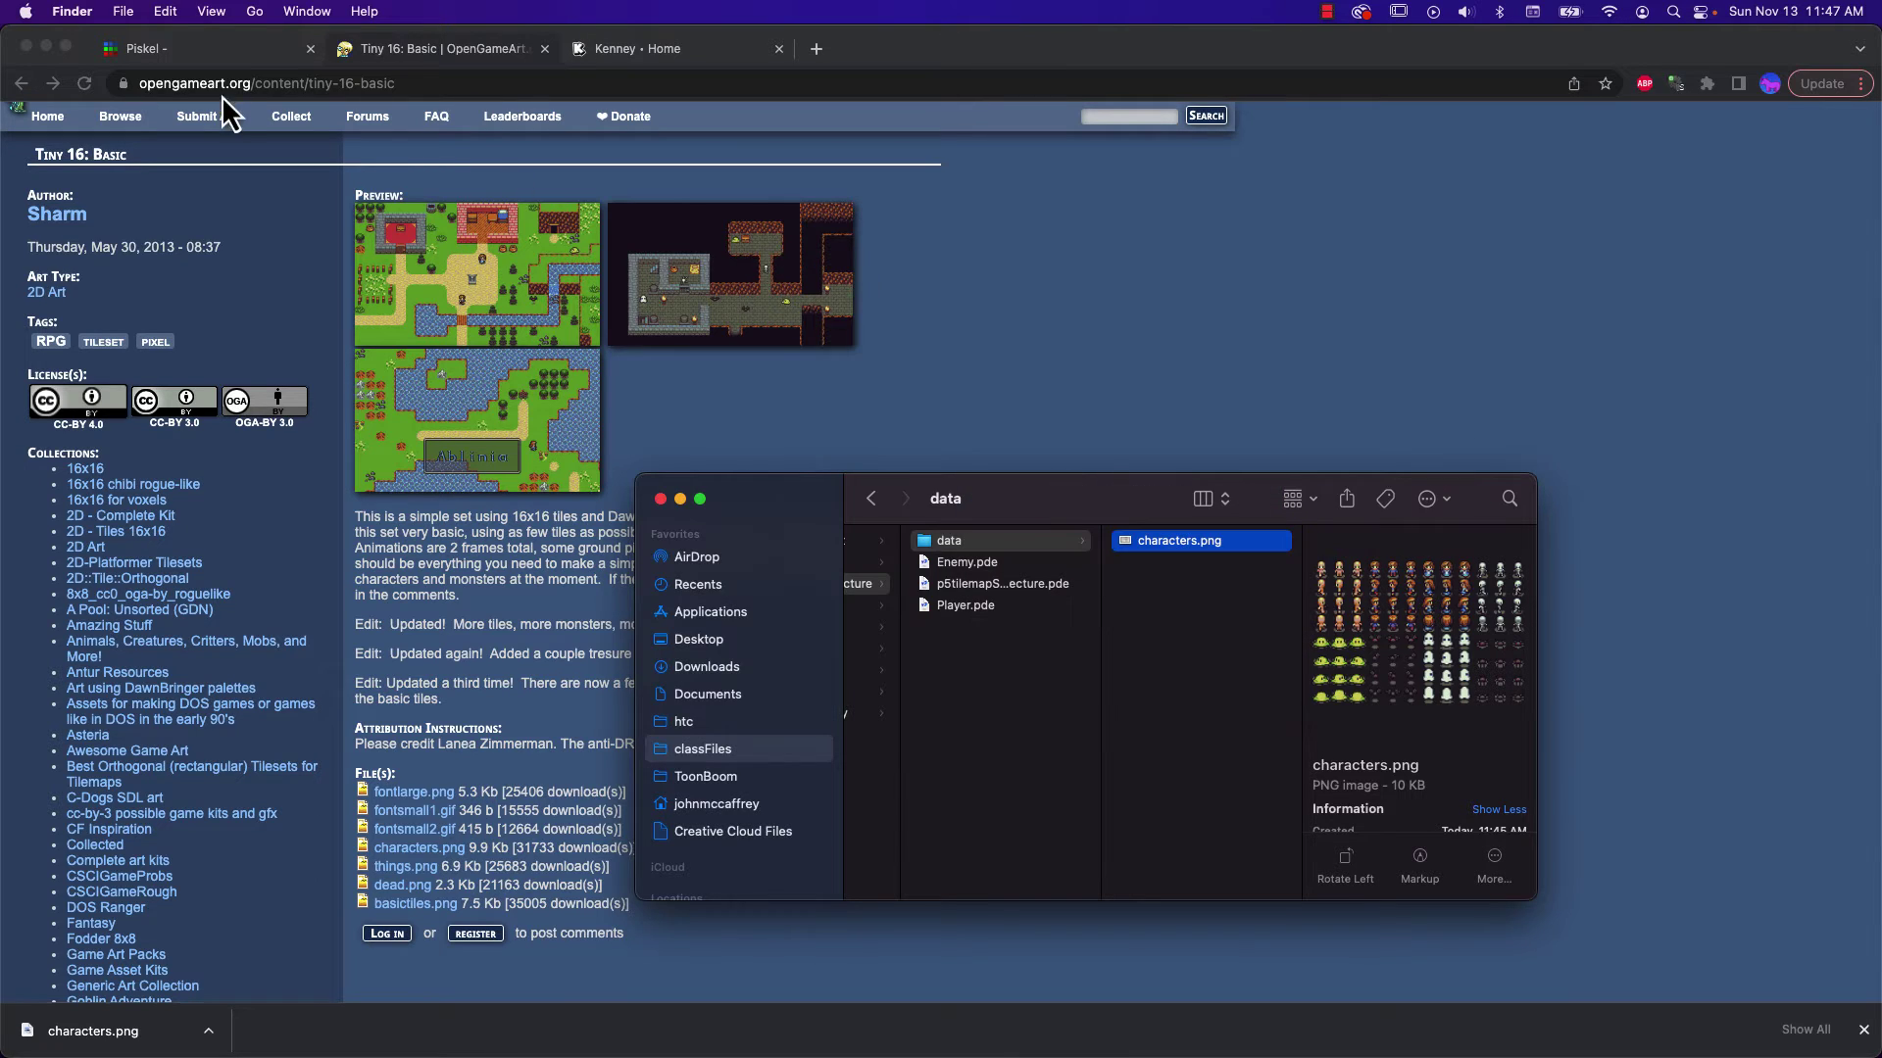
Pick blue #3800da in Piskel and draw a thick ring on frame 1 with the Pen
click(179, 41)
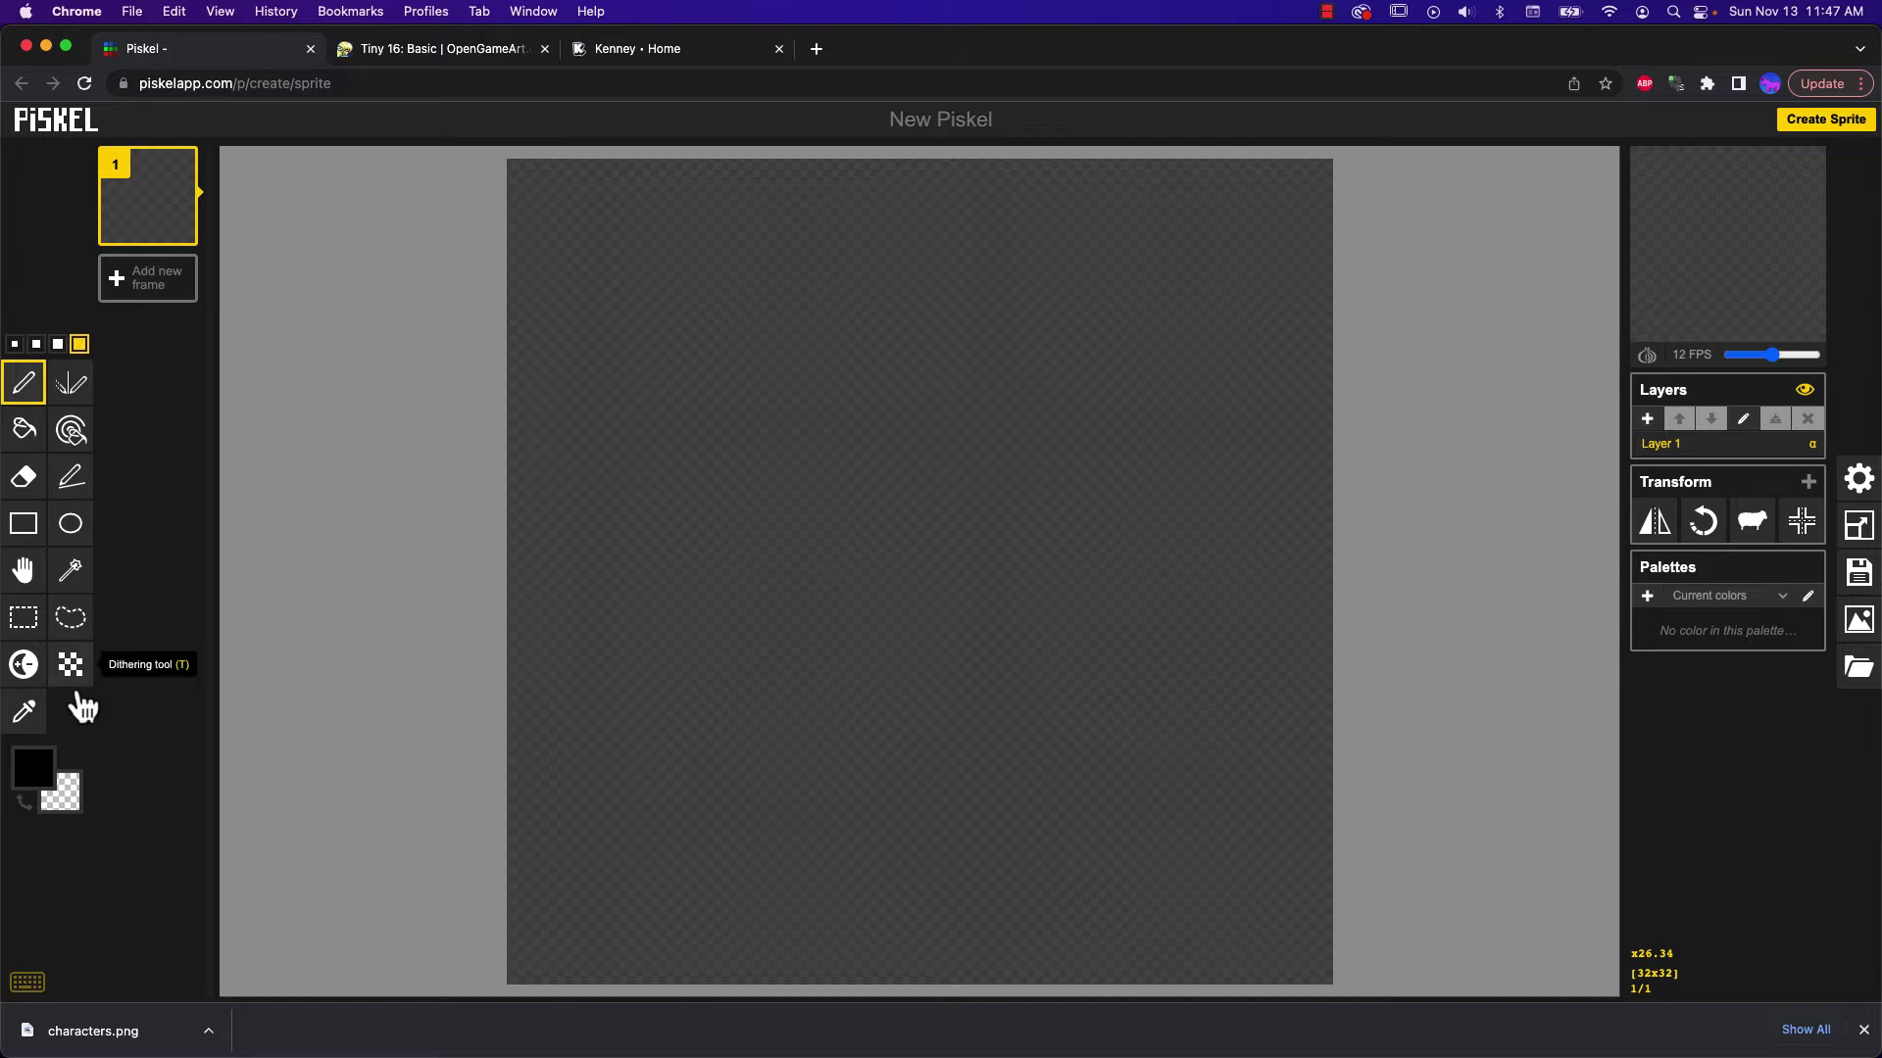
click(37, 774)
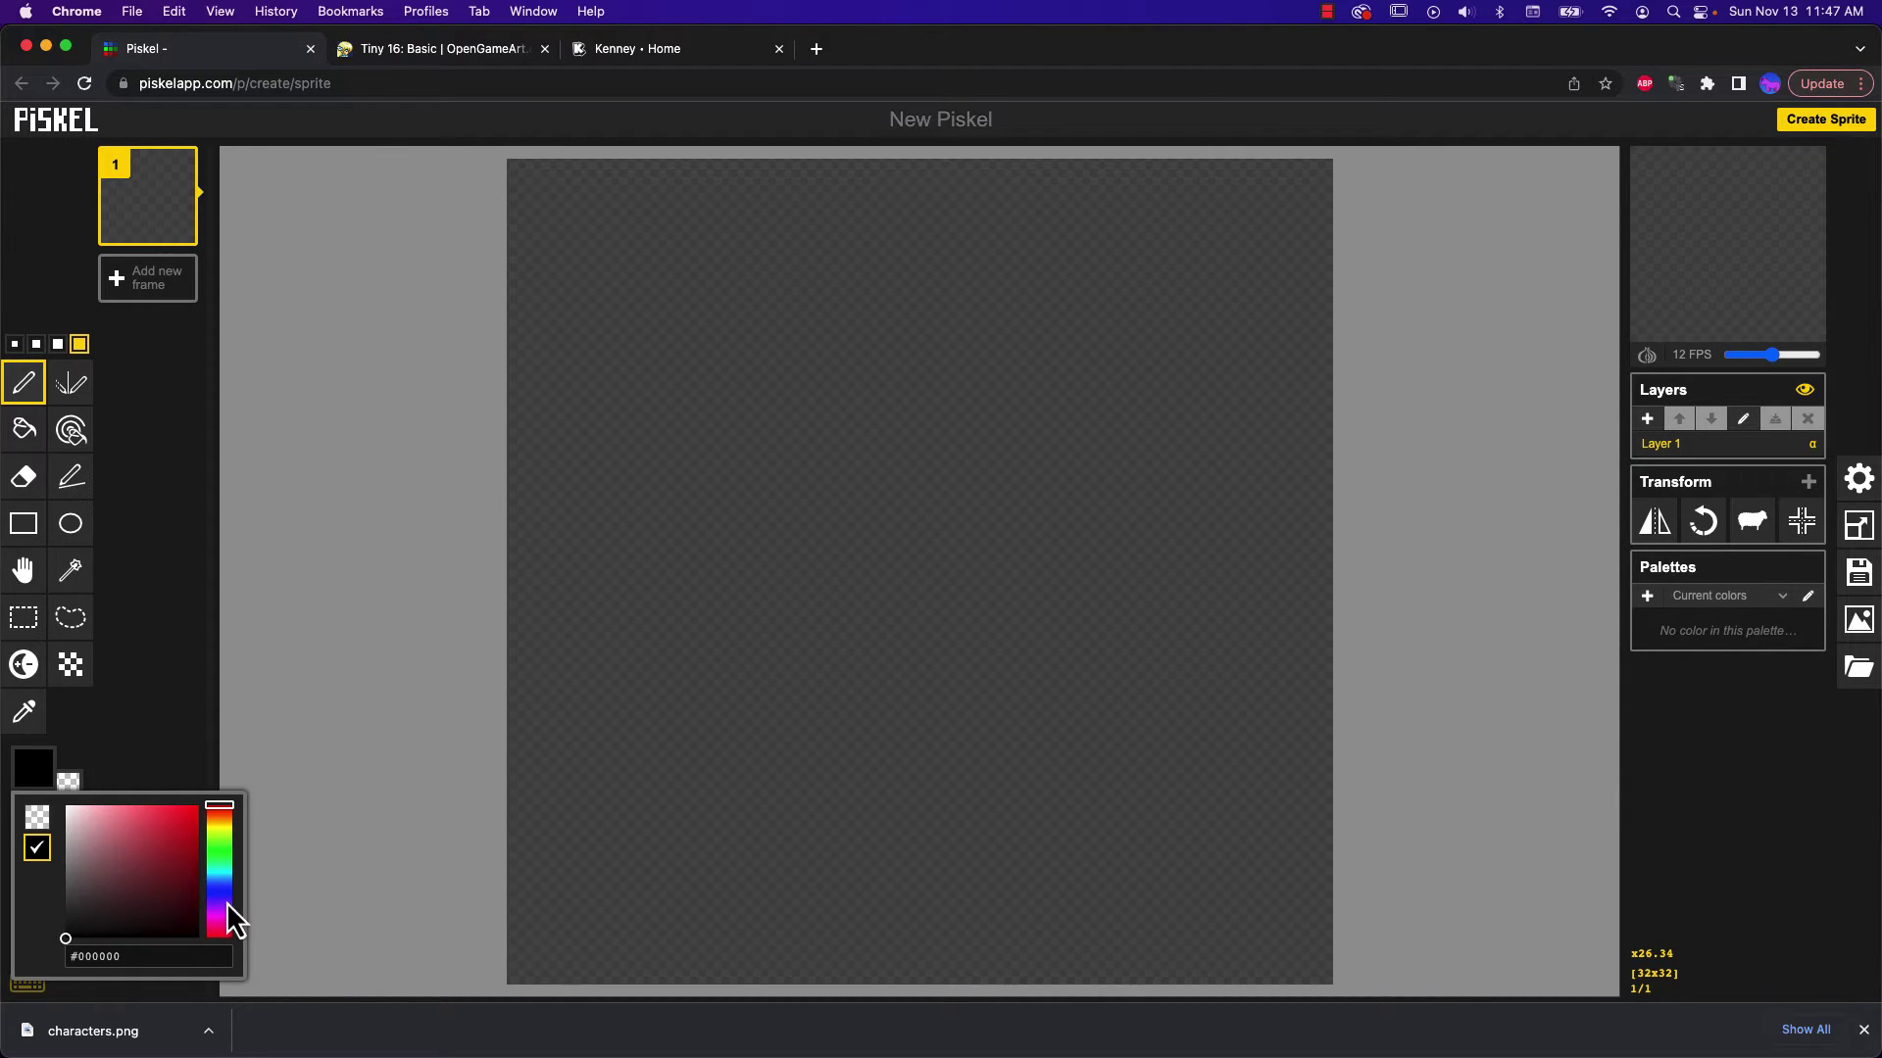
click(223, 902)
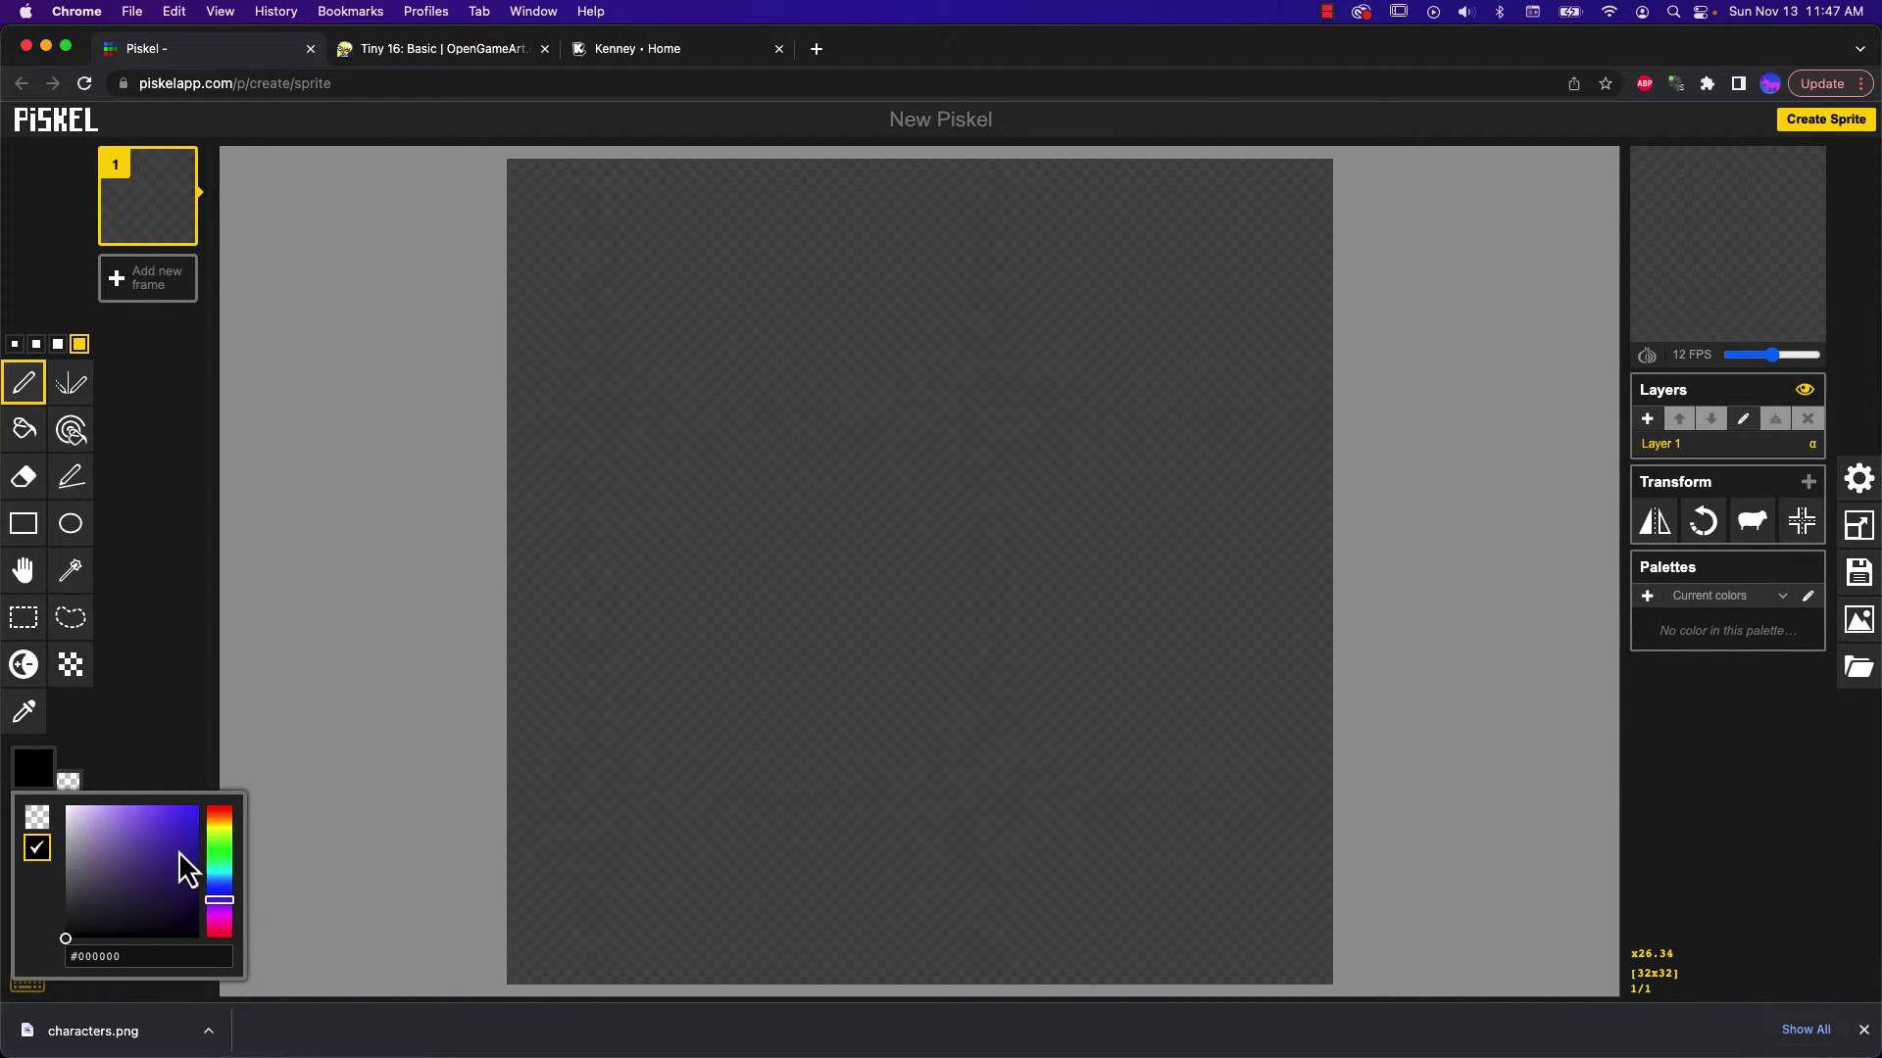
drag(179, 851, 217, 829)
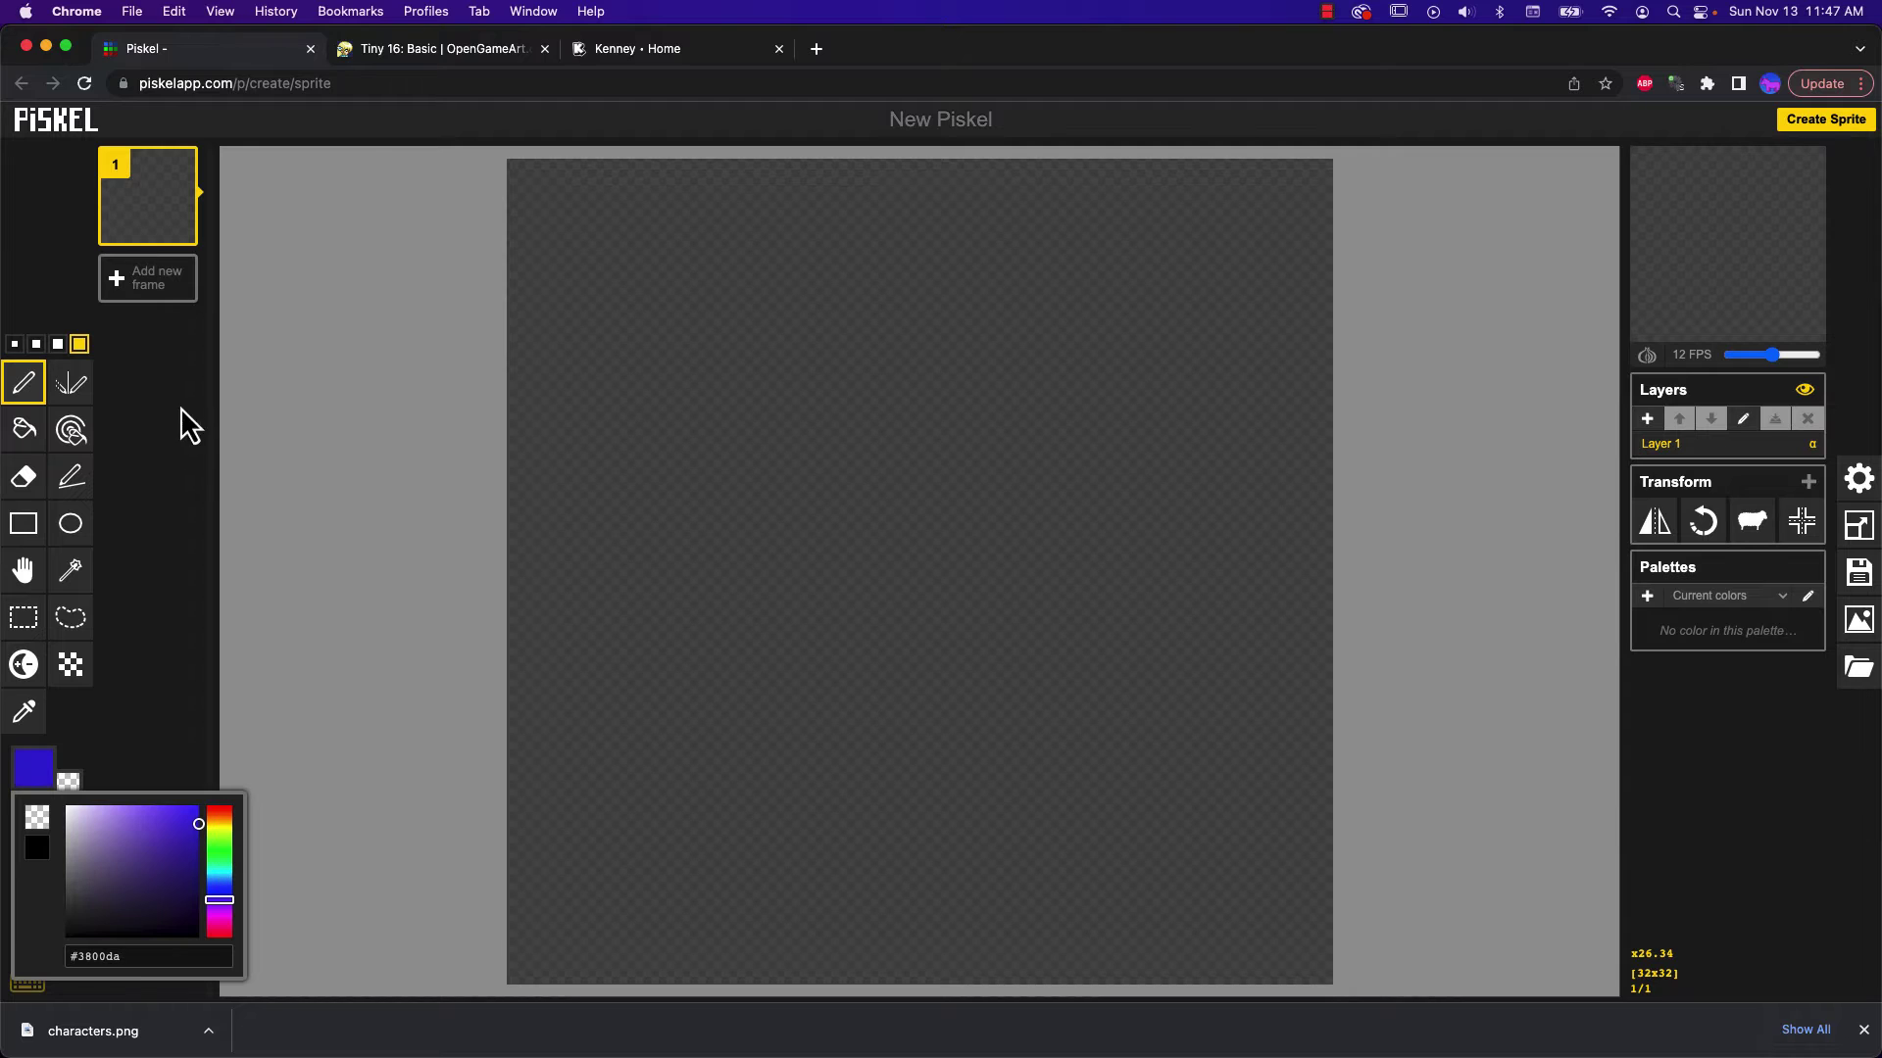
click(24, 381)
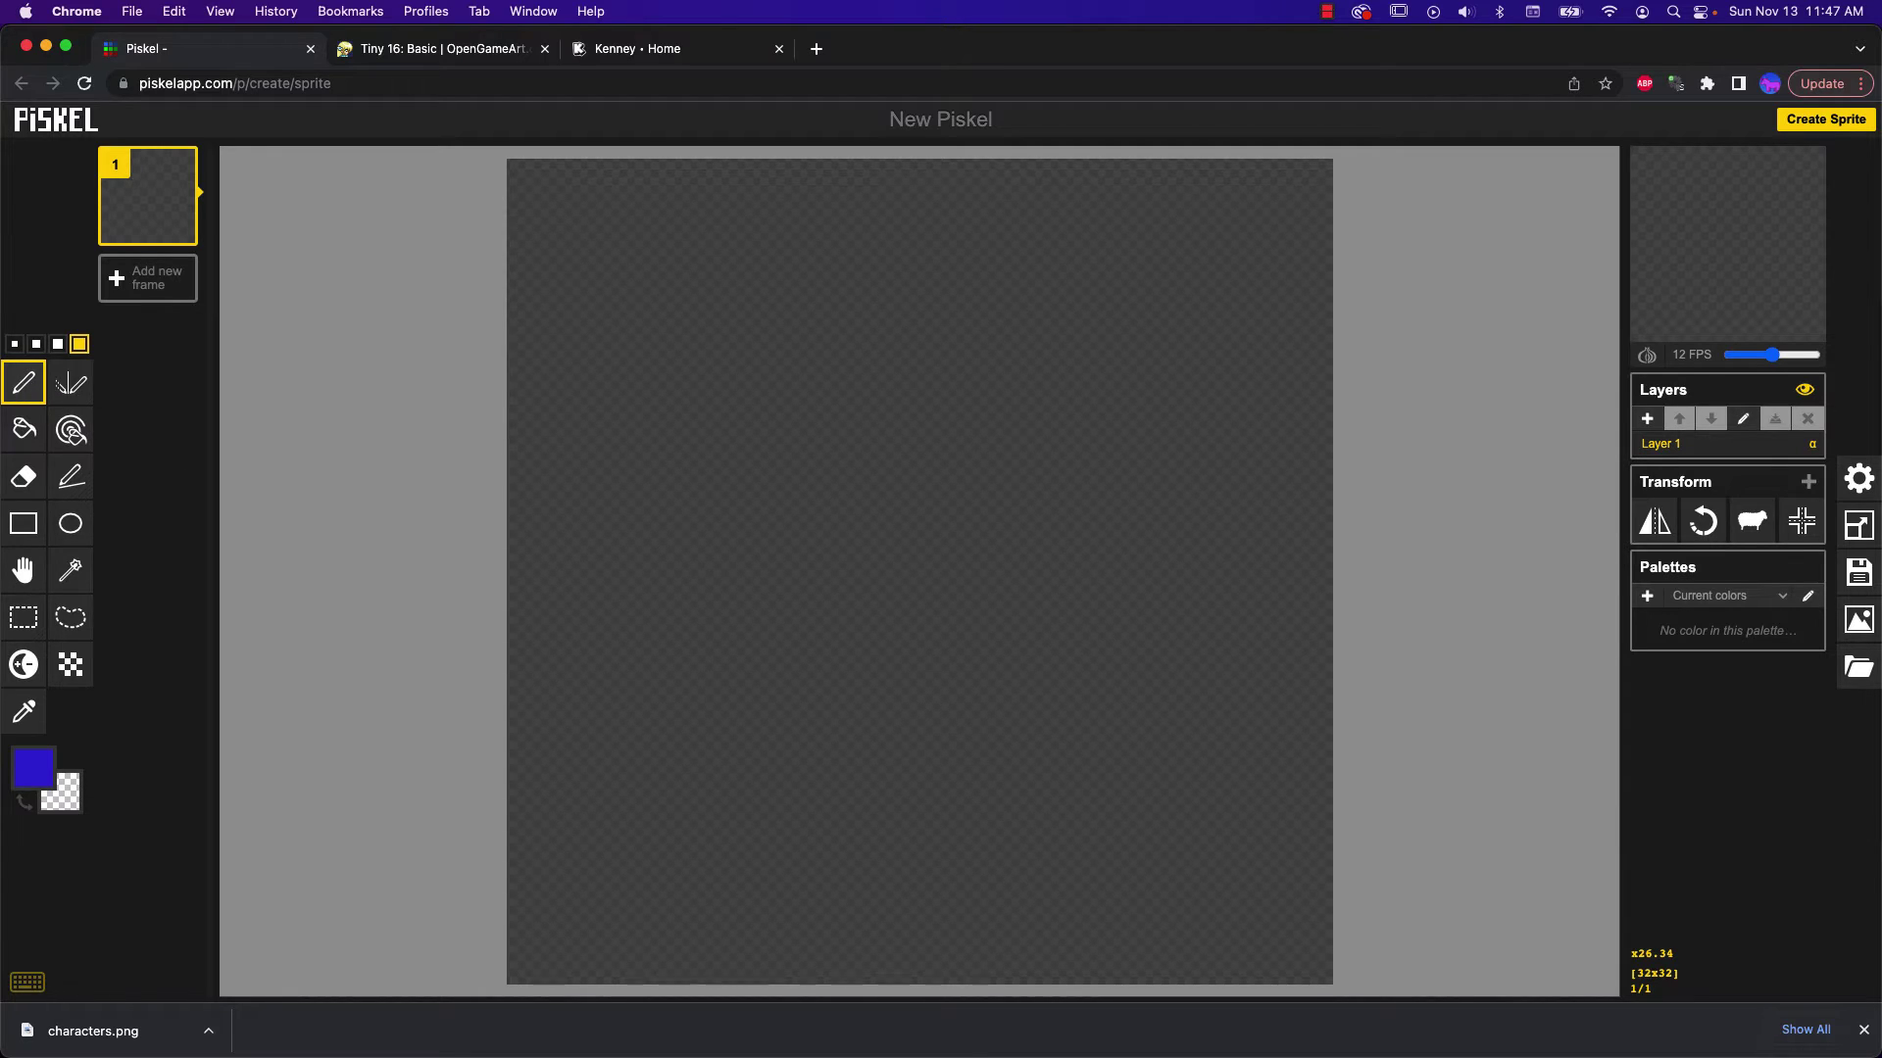
key(super+alt+2)
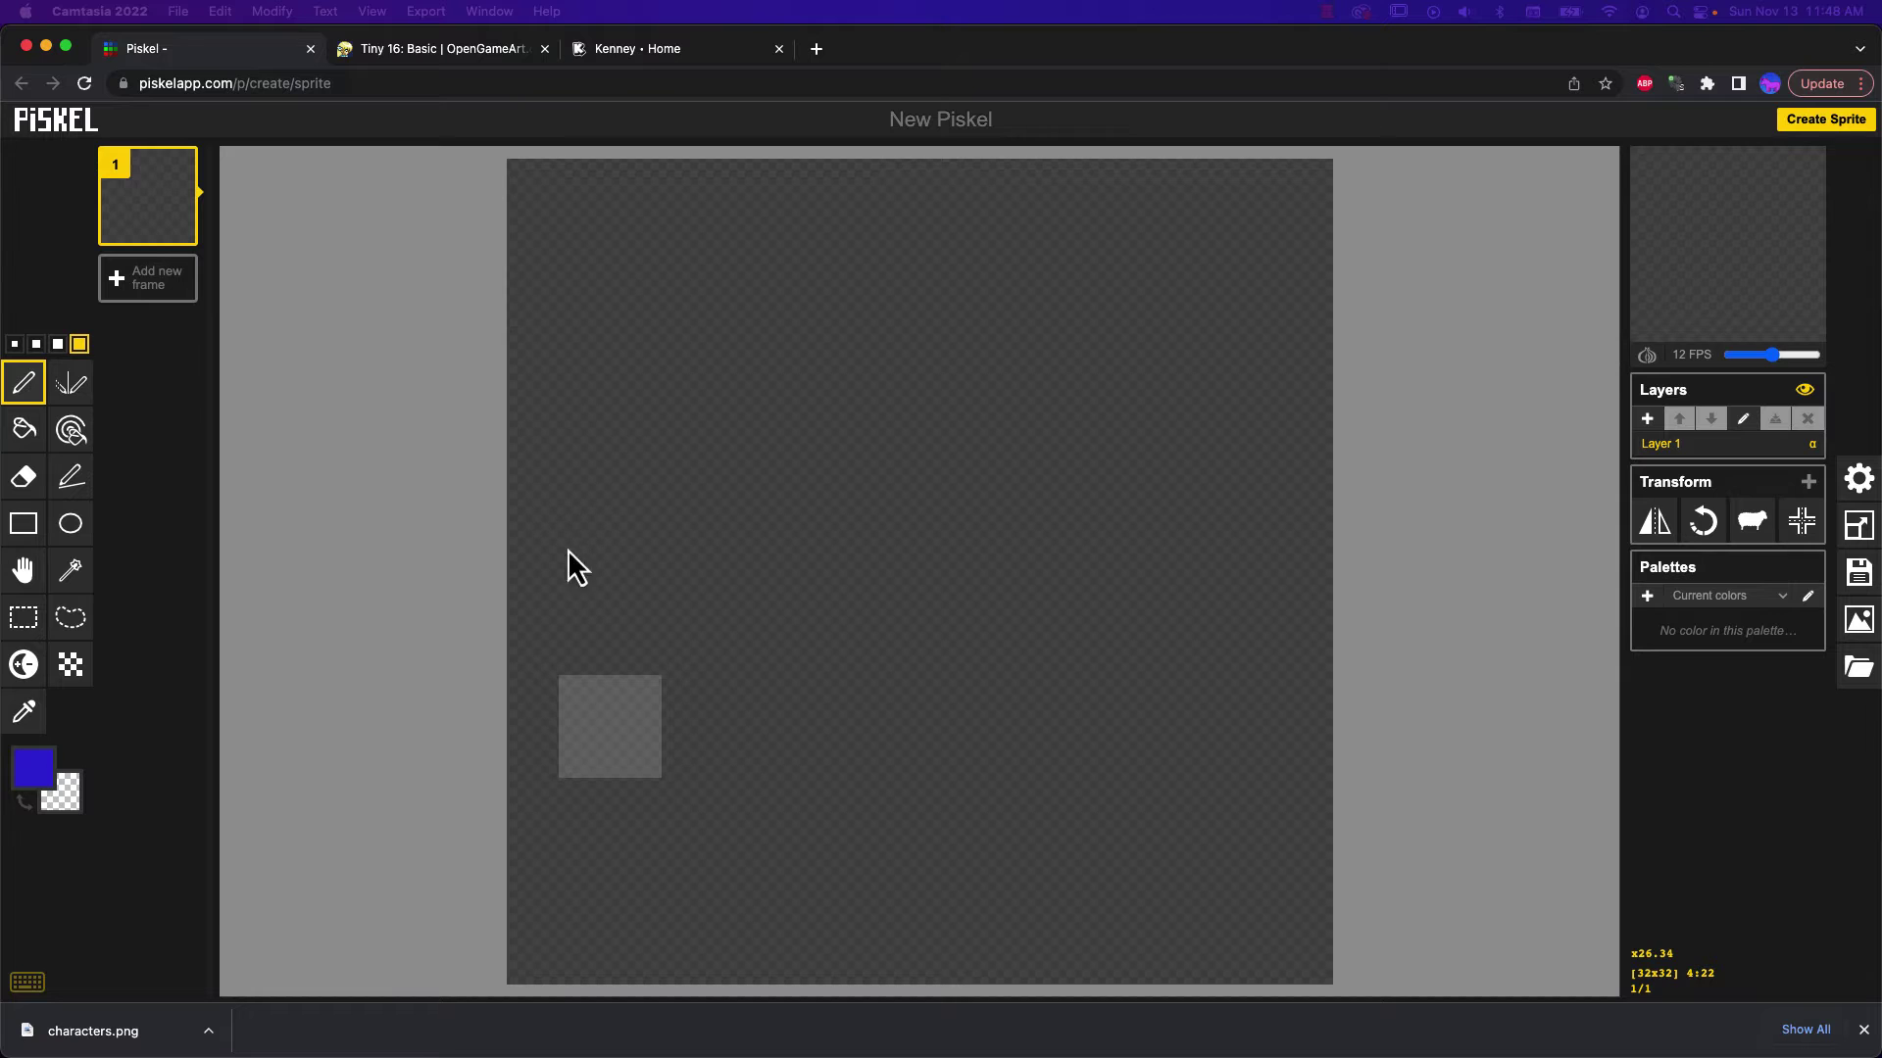
mouse_move(576, 577)
mouse_down()
mouse_move(588, 665)
mouse_move(711, 835)
mouse_move(978, 924)
mouse_move(1088, 884)
mouse_move(1221, 772)
mouse_move(1283, 653)
mouse_move(1287, 451)
mouse_move(1159, 283)
mouse_move(833, 204)
mouse_move(678, 300)
mouse_move(596, 436)
mouse_move(593, 549)
mouse_up()
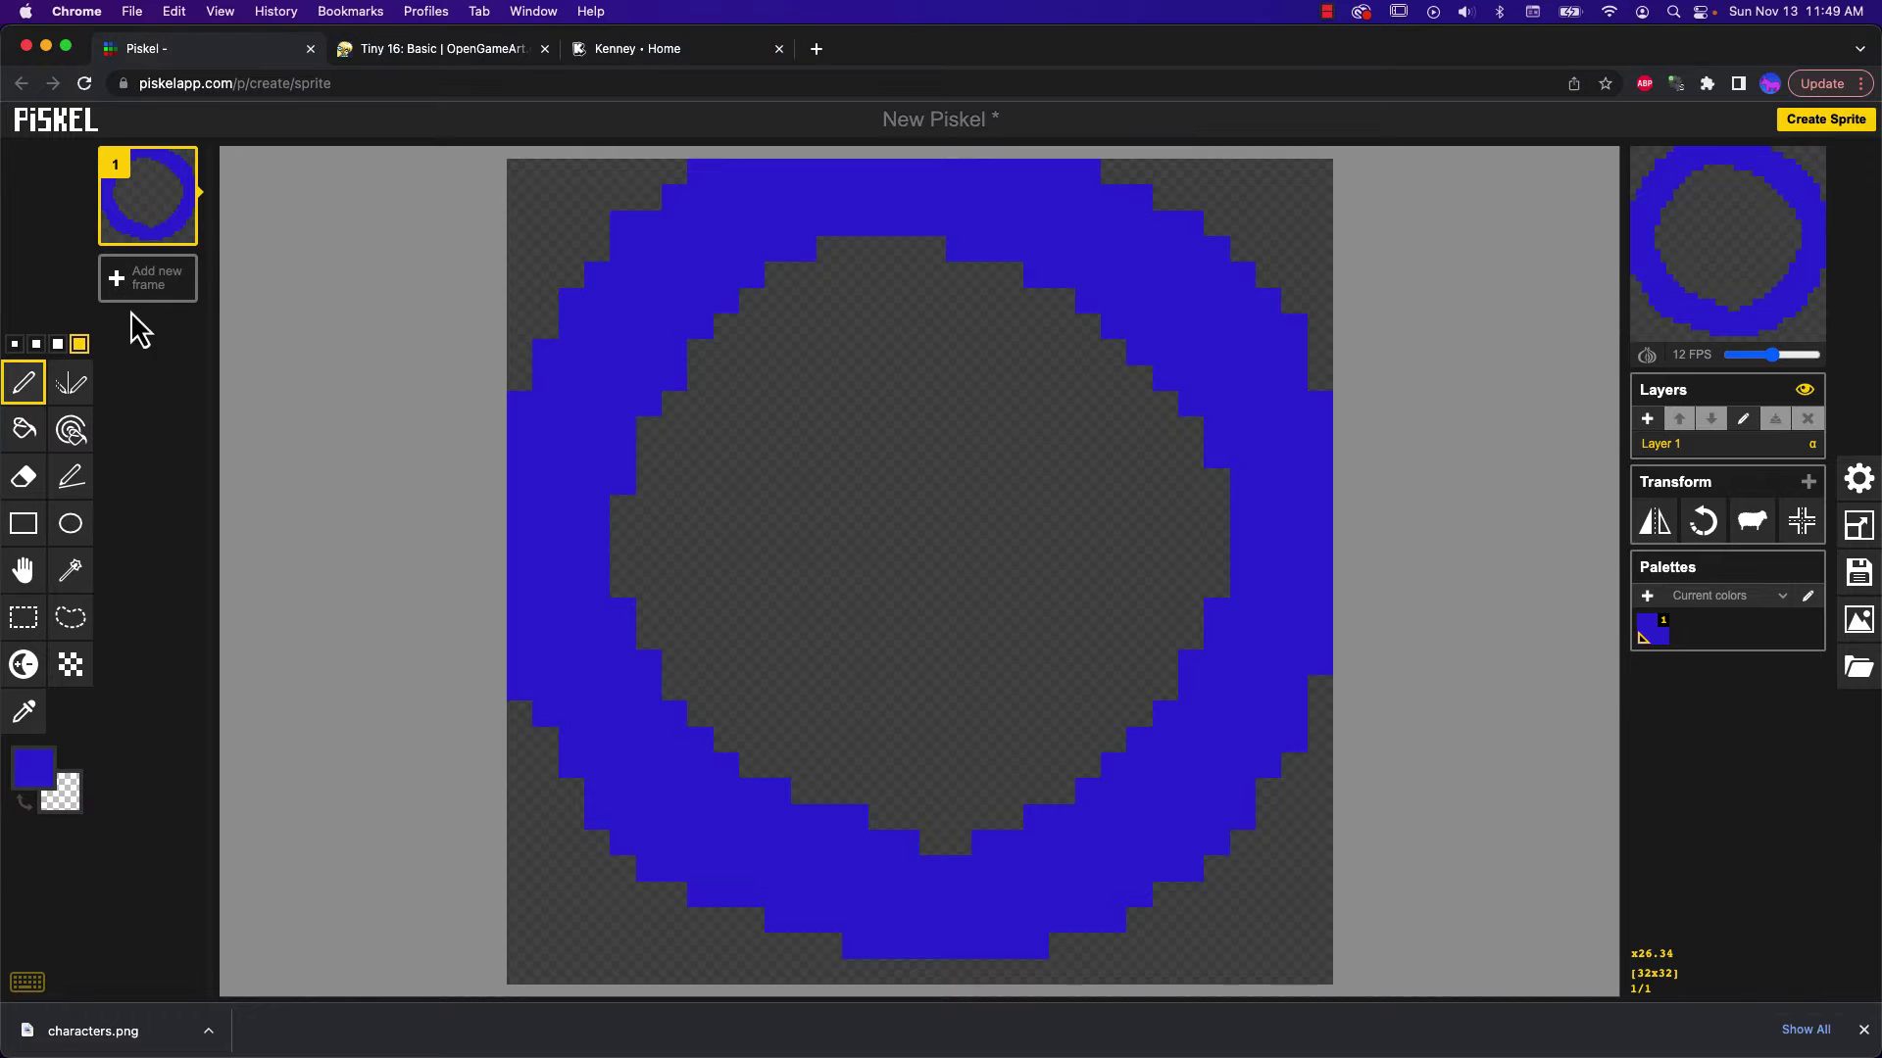
Add frames 2 and 3 with a slightly flatter and a squashed blue ring
click(118, 285)
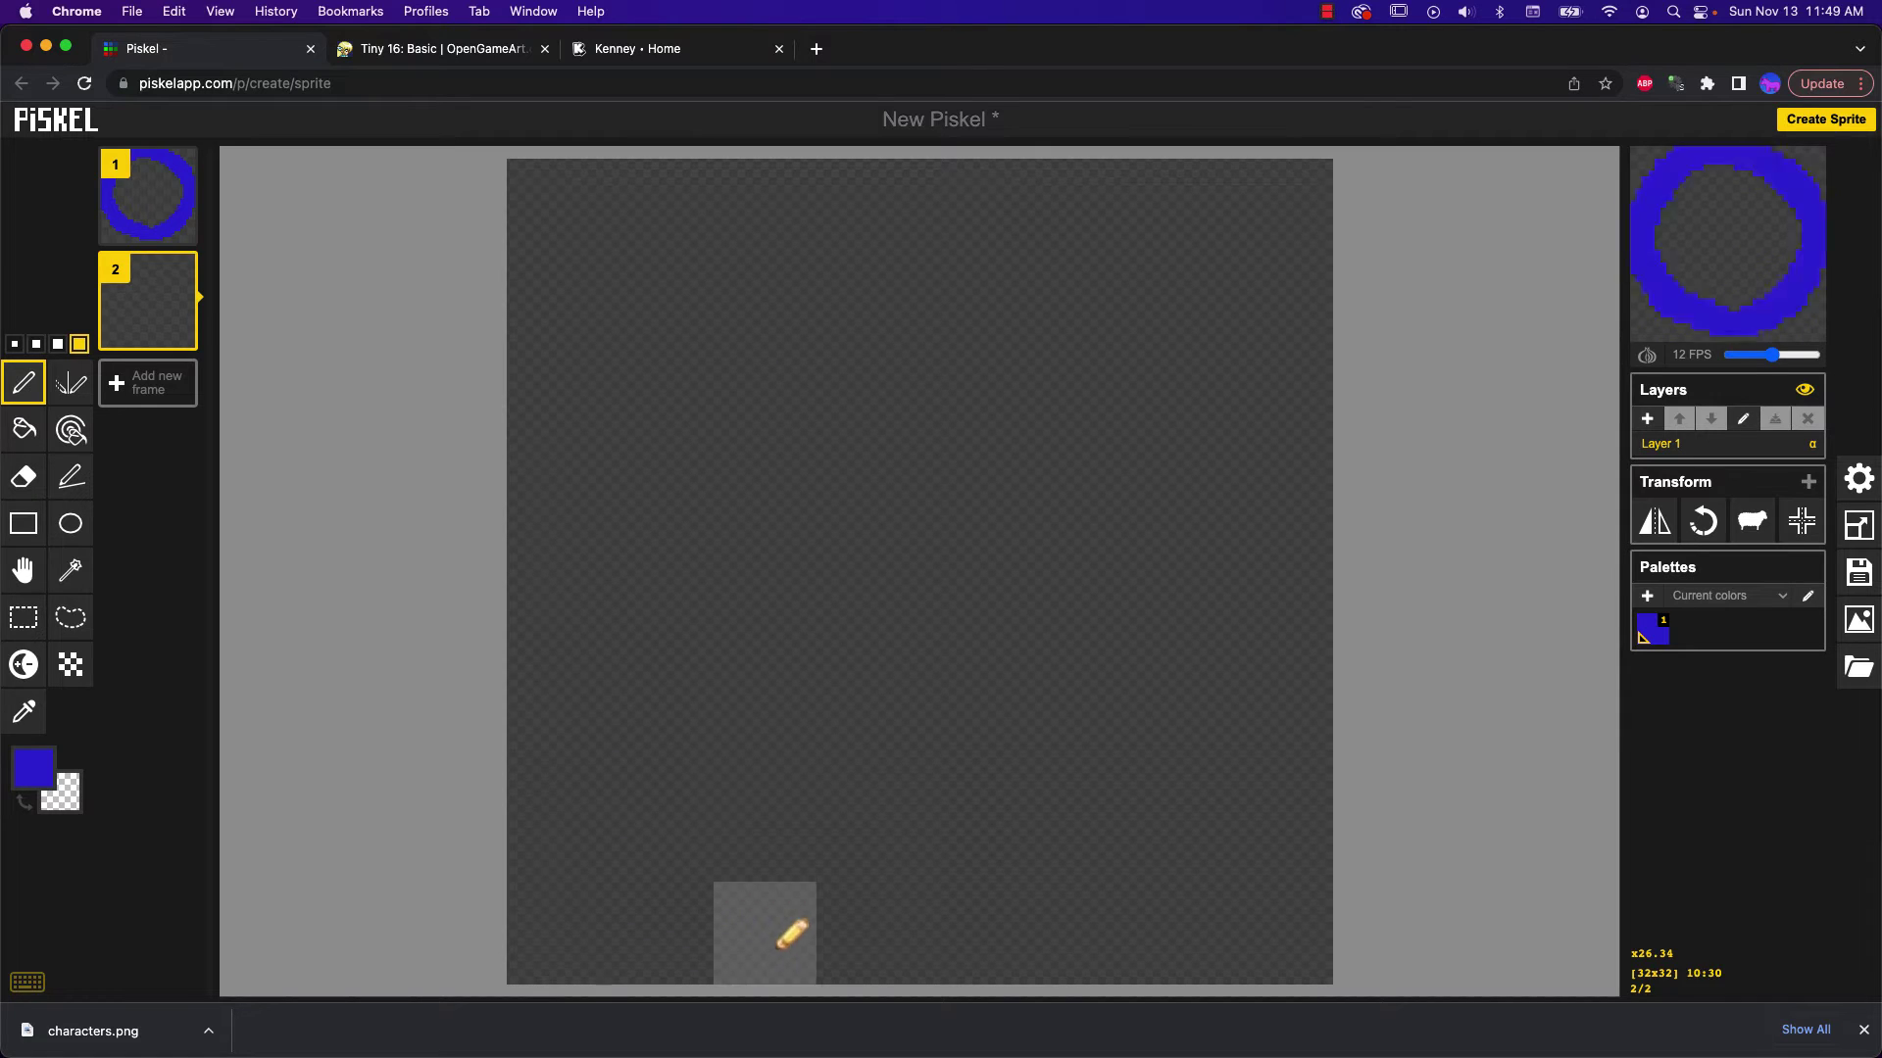
mouse_move(790, 924)
mouse_down()
mouse_move(625, 829)
mouse_move(564, 674)
mouse_move(559, 556)
mouse_move(618, 441)
mouse_move(720, 374)
mouse_move(916, 343)
mouse_move(1121, 392)
mouse_move(1272, 505)
mouse_move(1308, 633)
mouse_move(1263, 803)
mouse_move(1146, 910)
mouse_move(981, 954)
mouse_move(864, 925)
mouse_up()
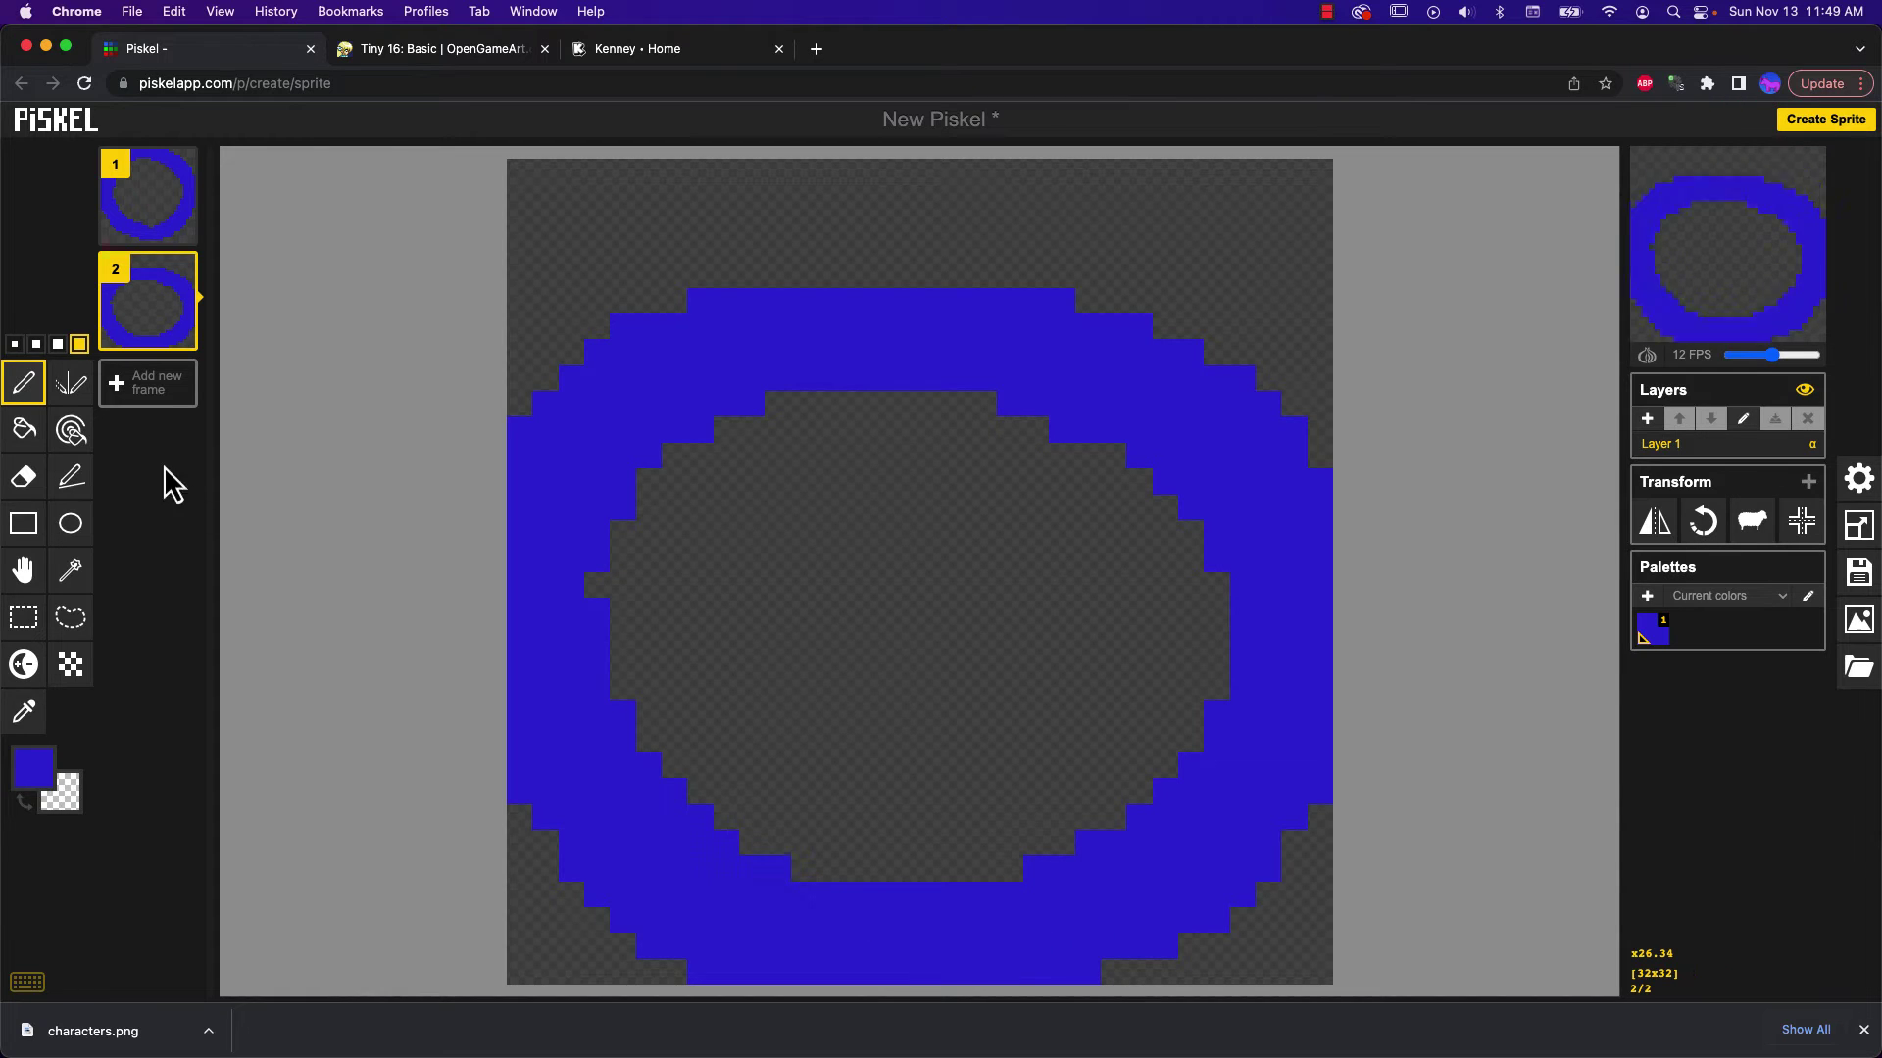
click(145, 397)
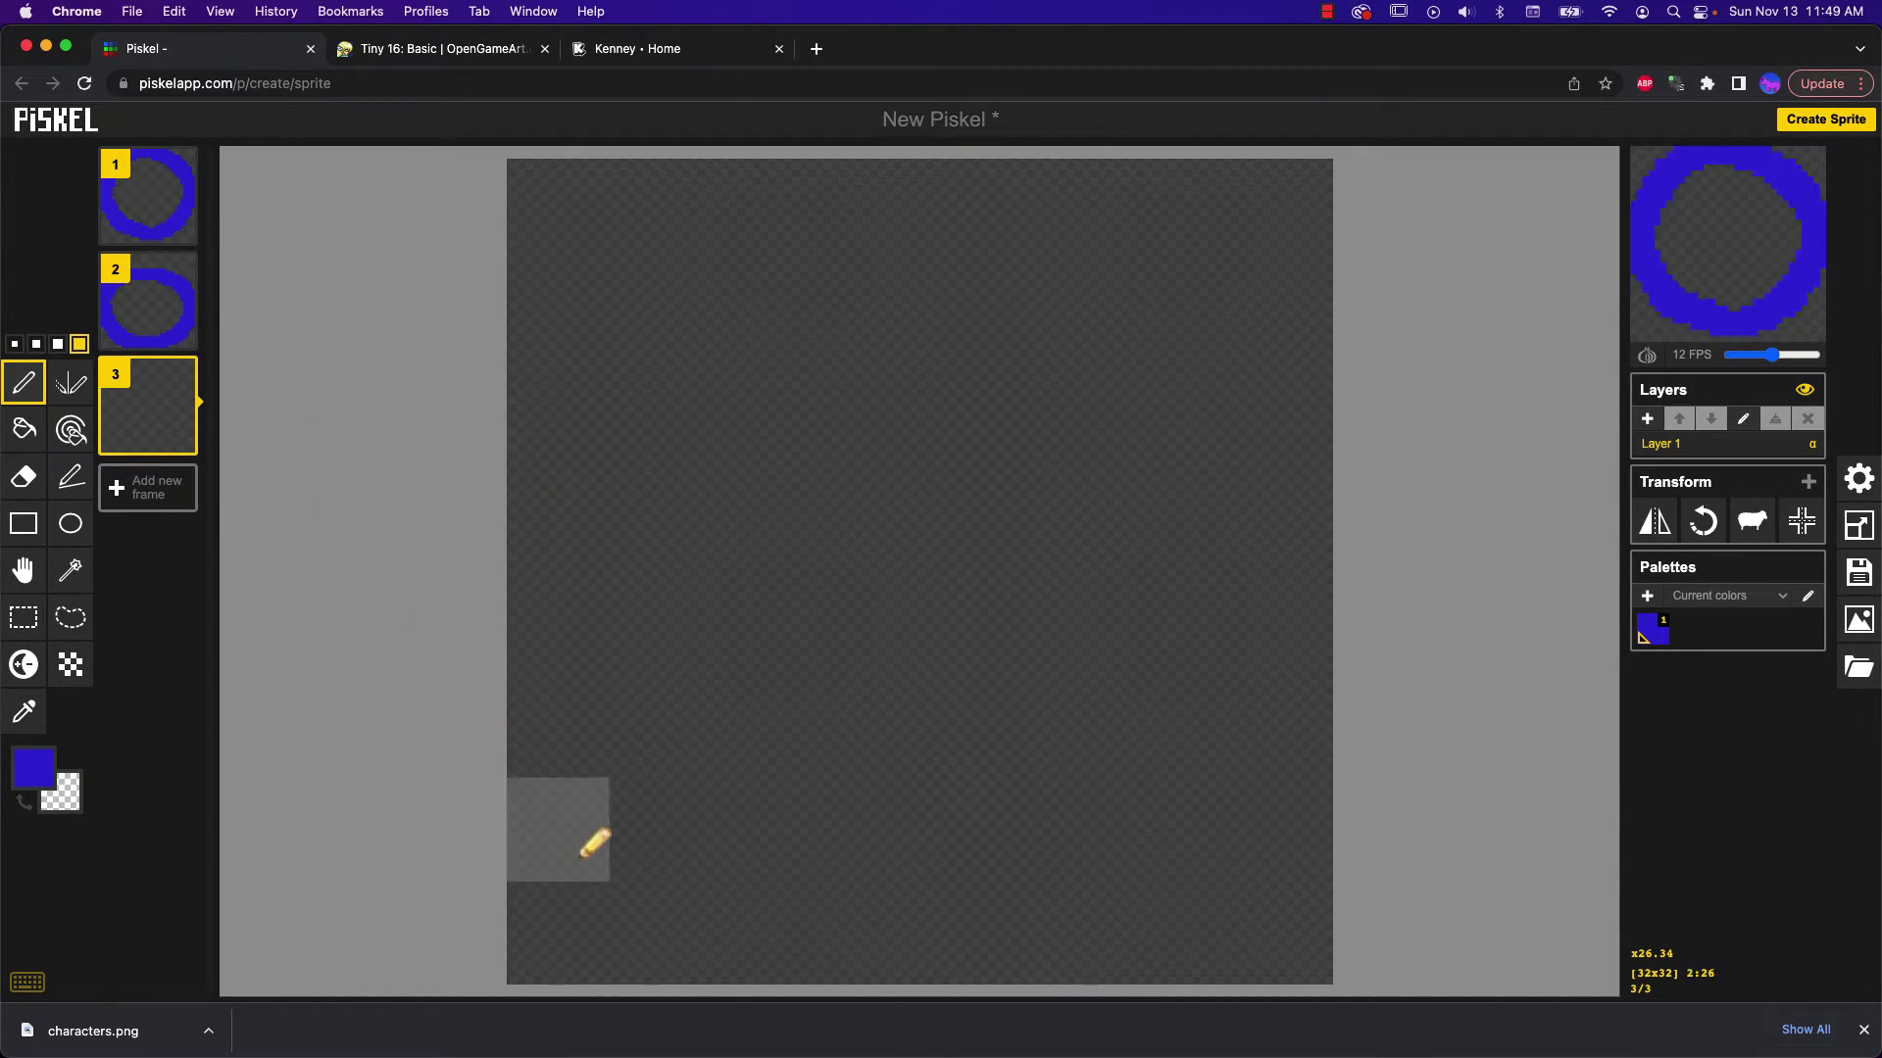
mouse_move(724, 946)
mouse_down()
mouse_move(568, 790)
mouse_move(608, 626)
mouse_move(903, 566)
mouse_move(1240, 639)
mouse_move(1298, 773)
mouse_move(1144, 920)
mouse_move(916, 952)
mouse_move(737, 919)
mouse_up()
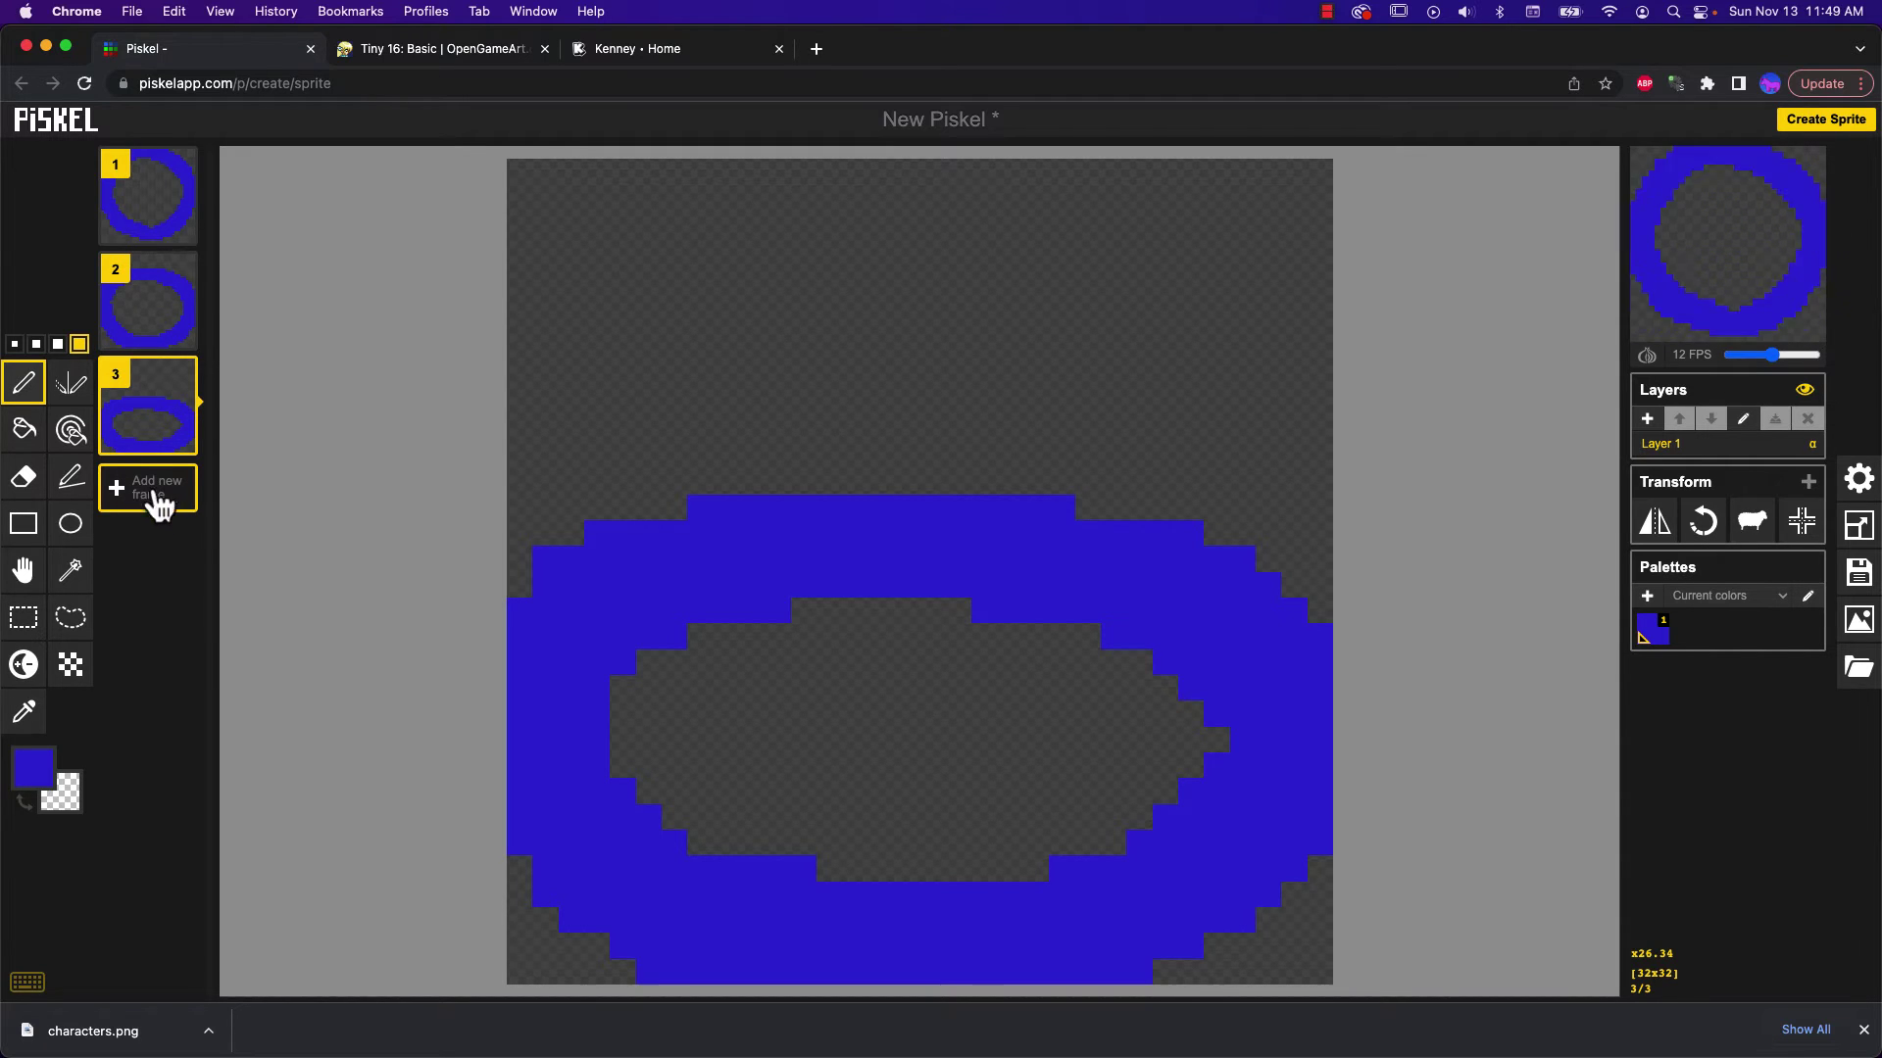
Duplicate frame 2 and move the copy to the end as frame 4
mouse_move(130, 402)
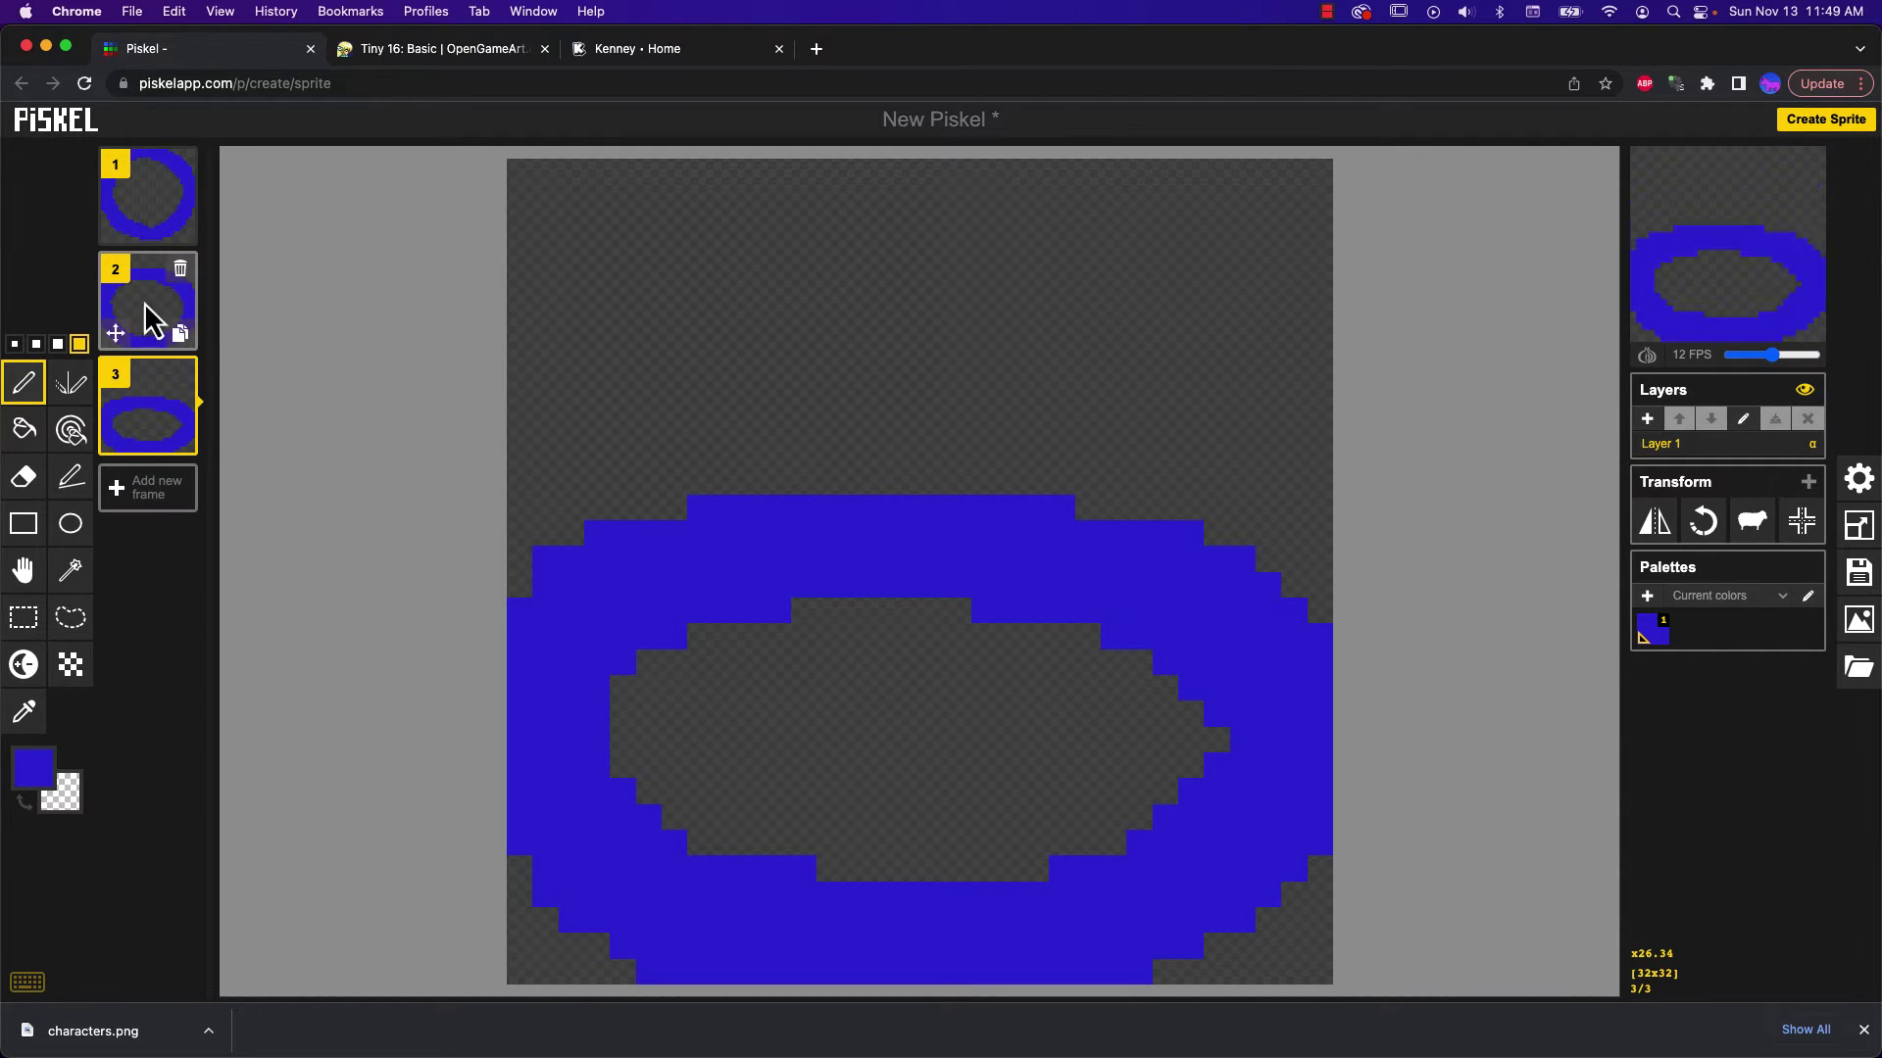
click(181, 336)
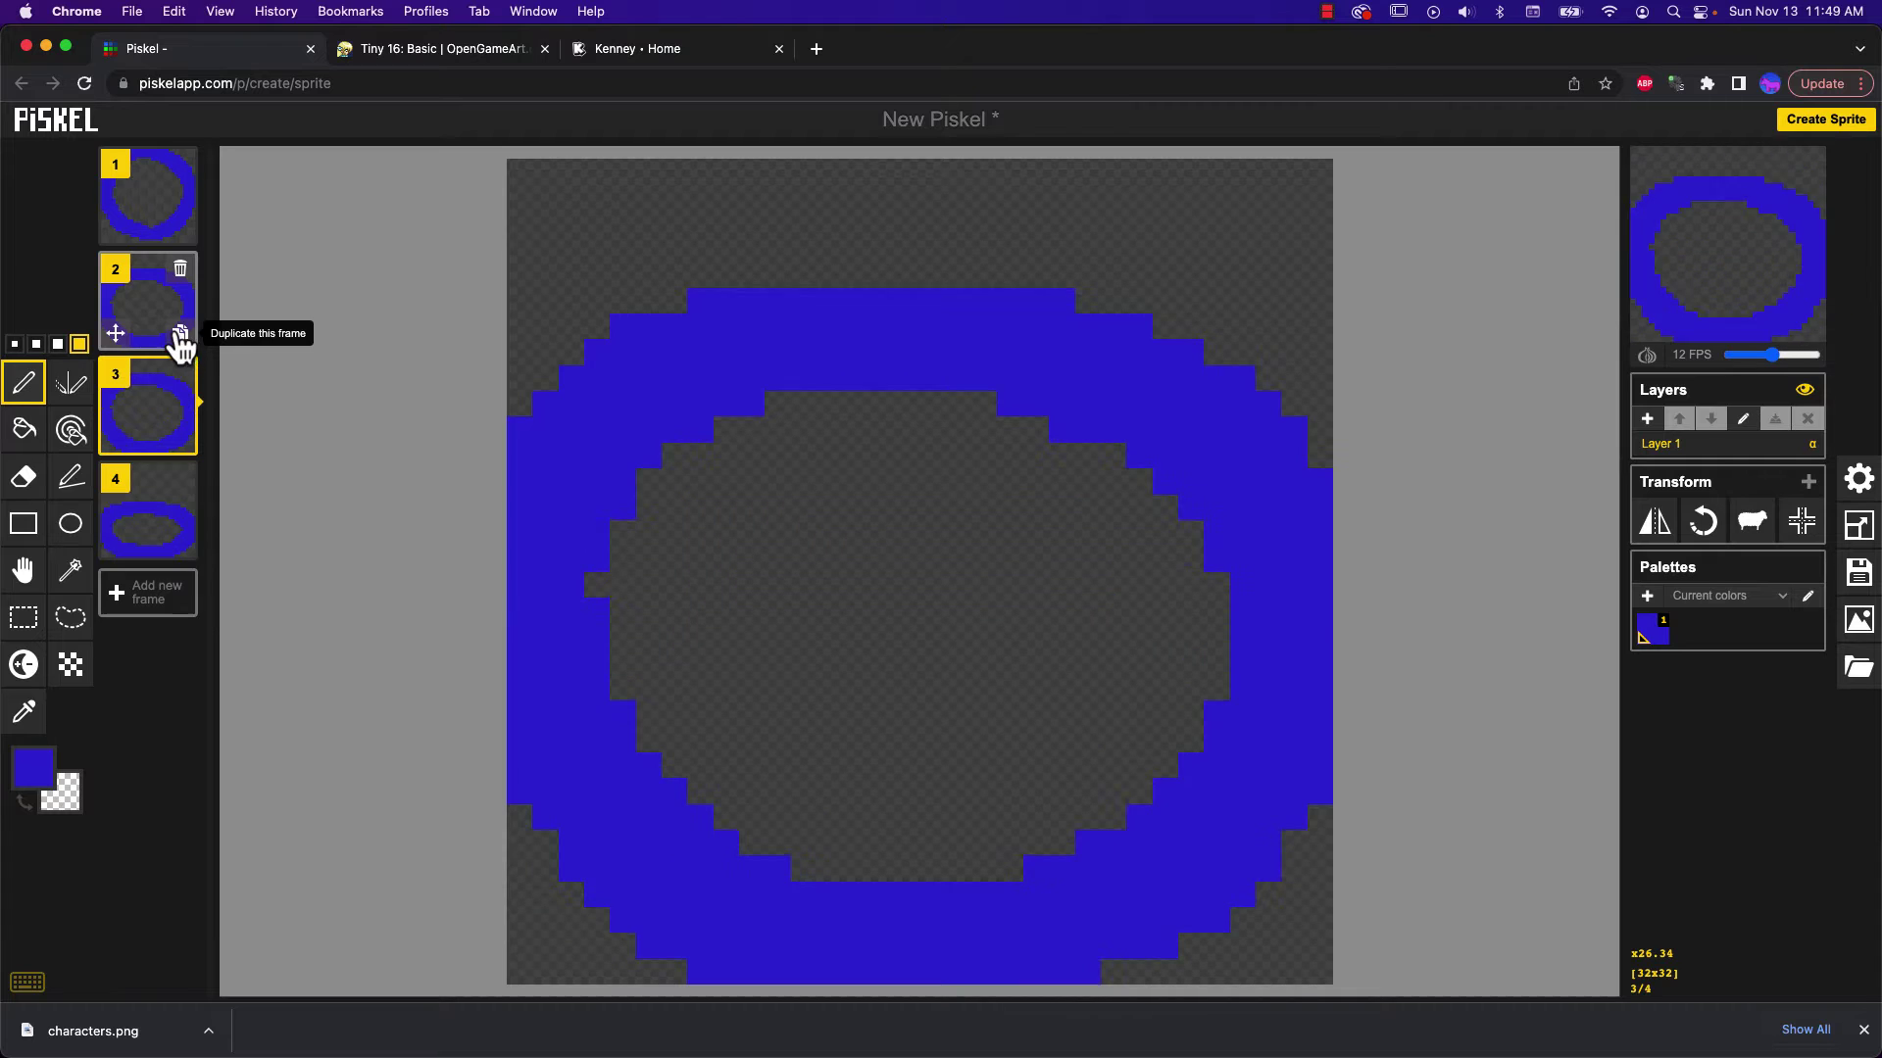
drag(119, 439, 139, 638)
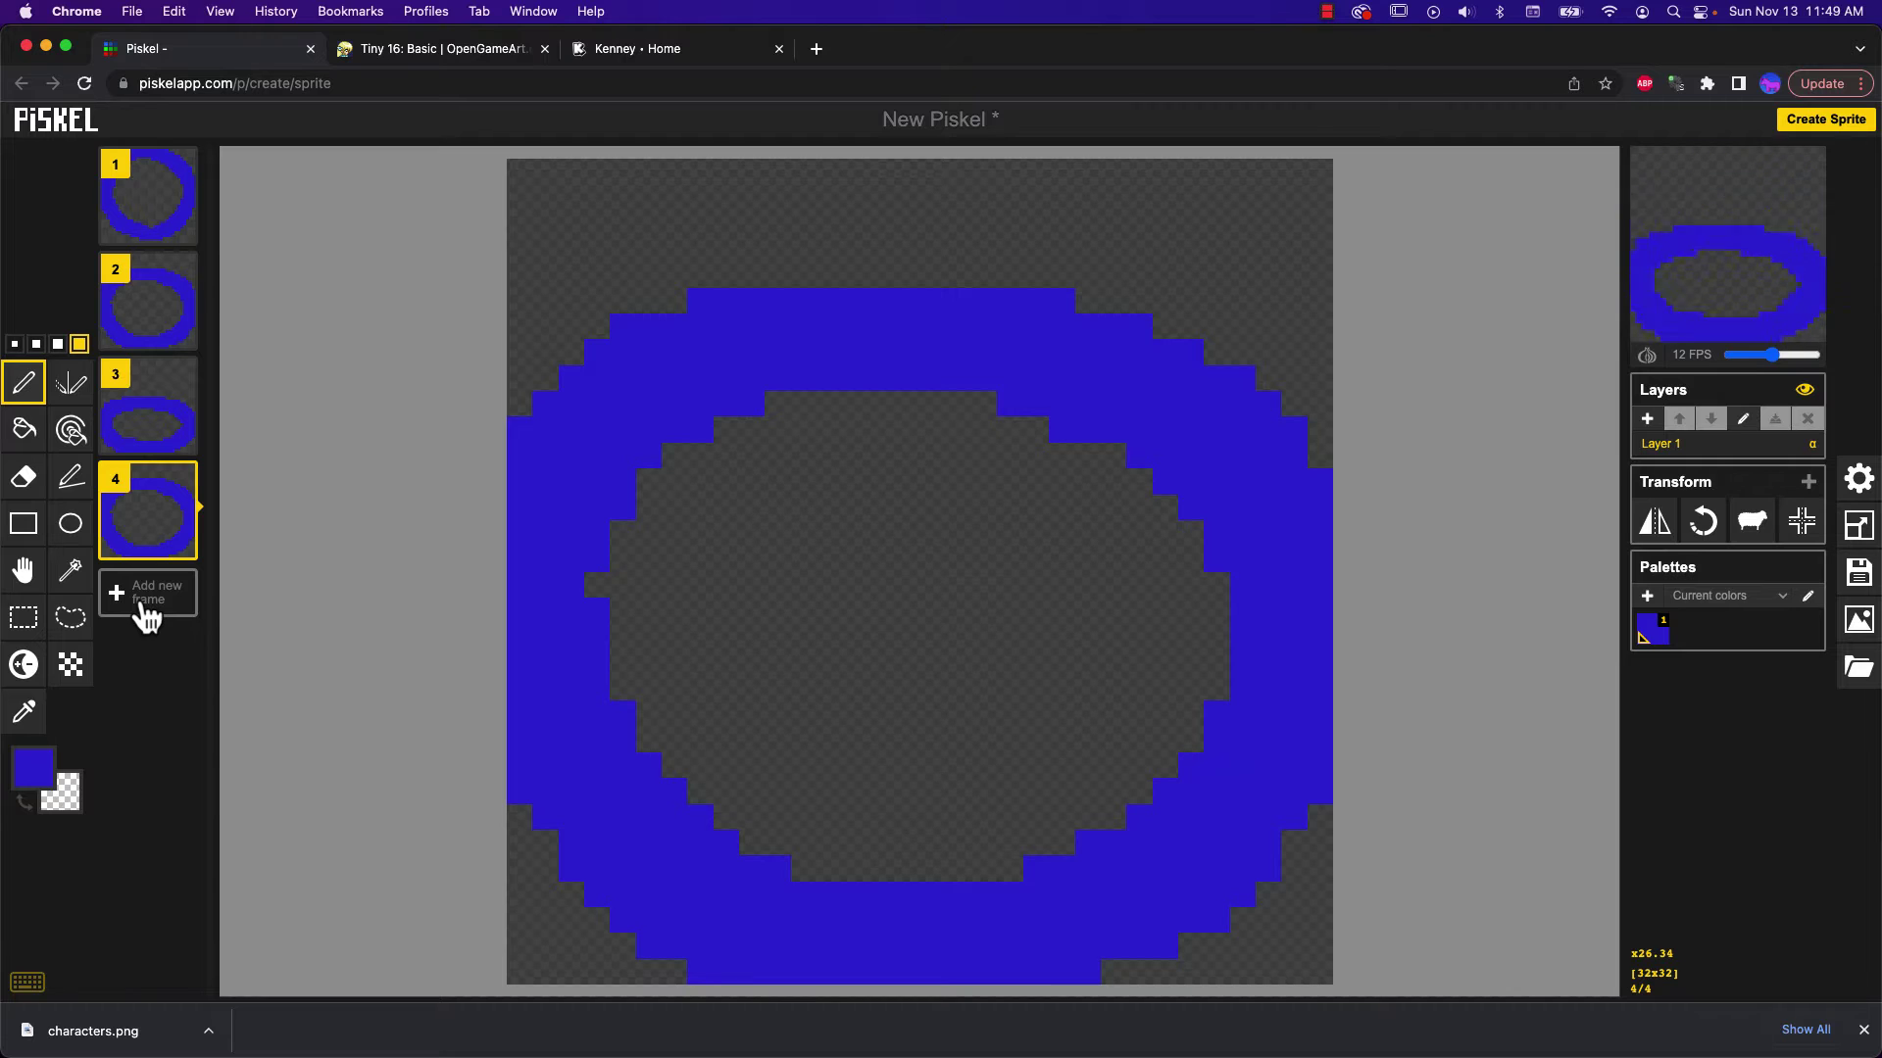
Choose a purple drawing colour and bucket-fill the ring's interior on frame 4
right_click(32, 784)
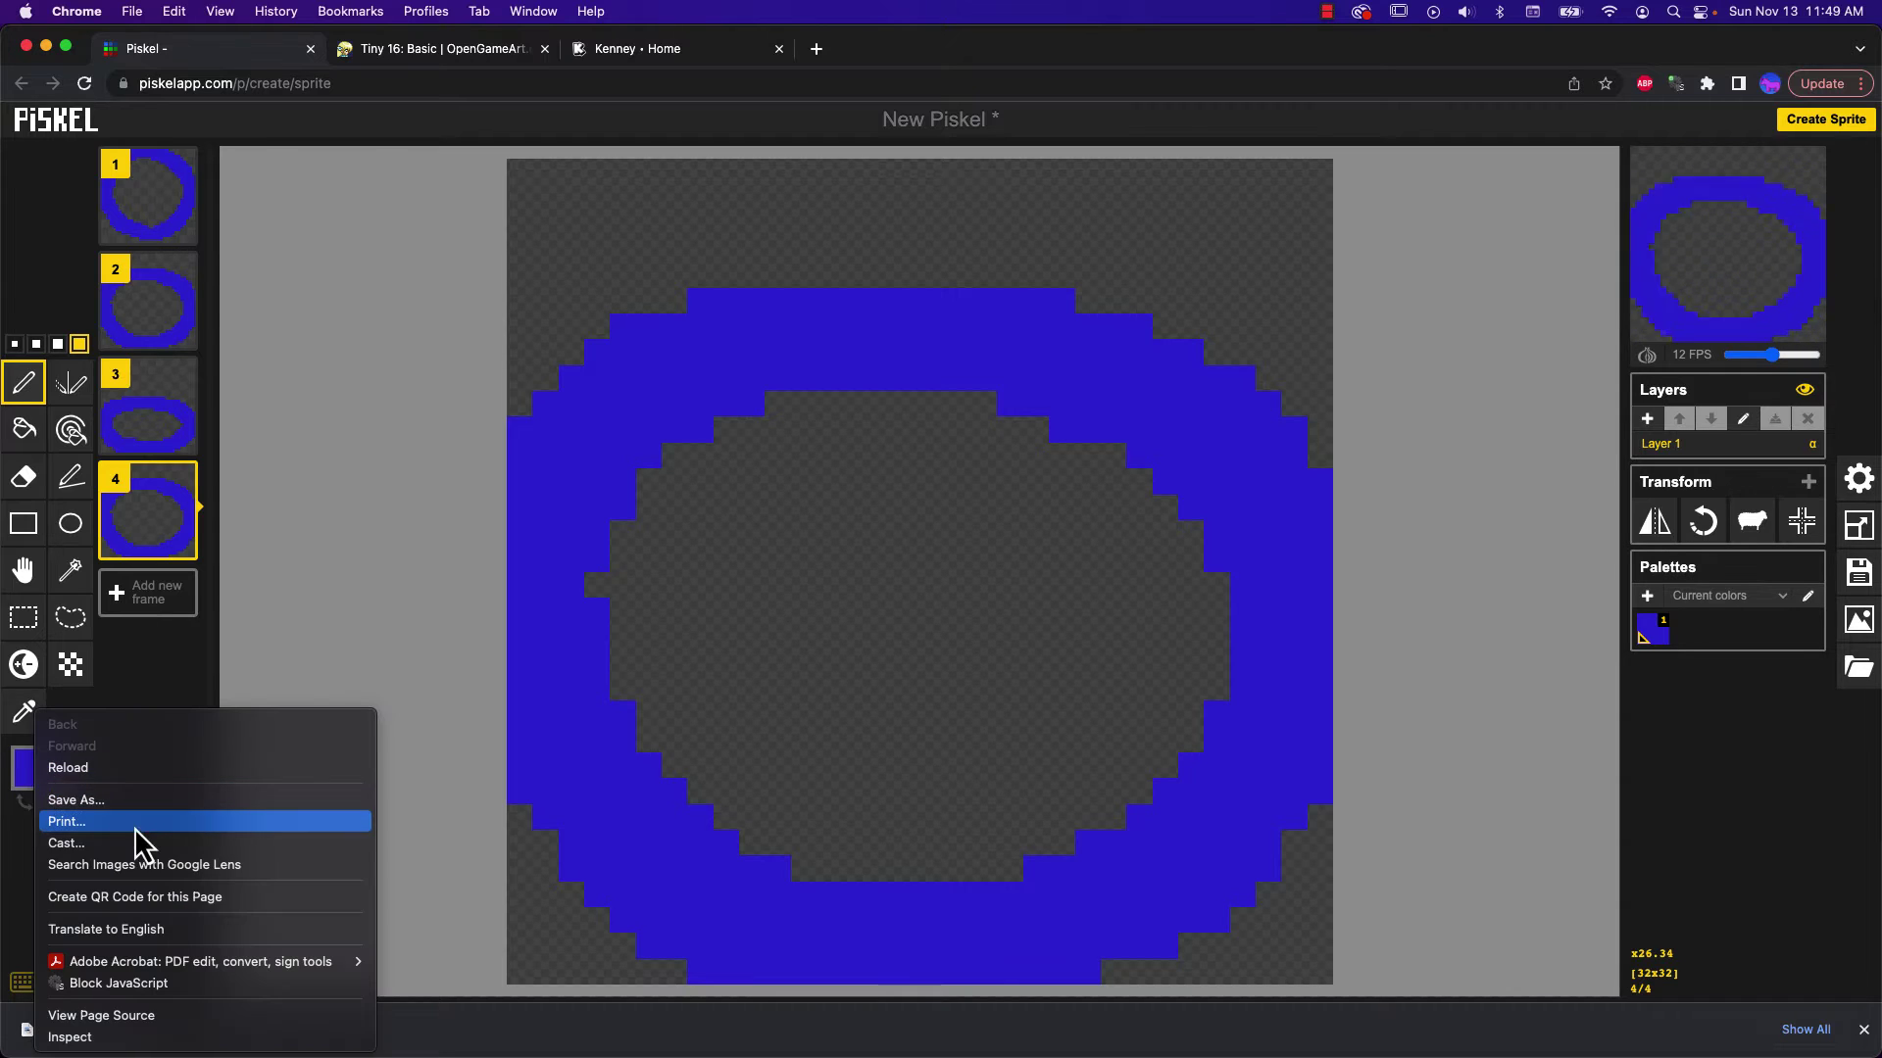
key(Escape)
click(37, 779)
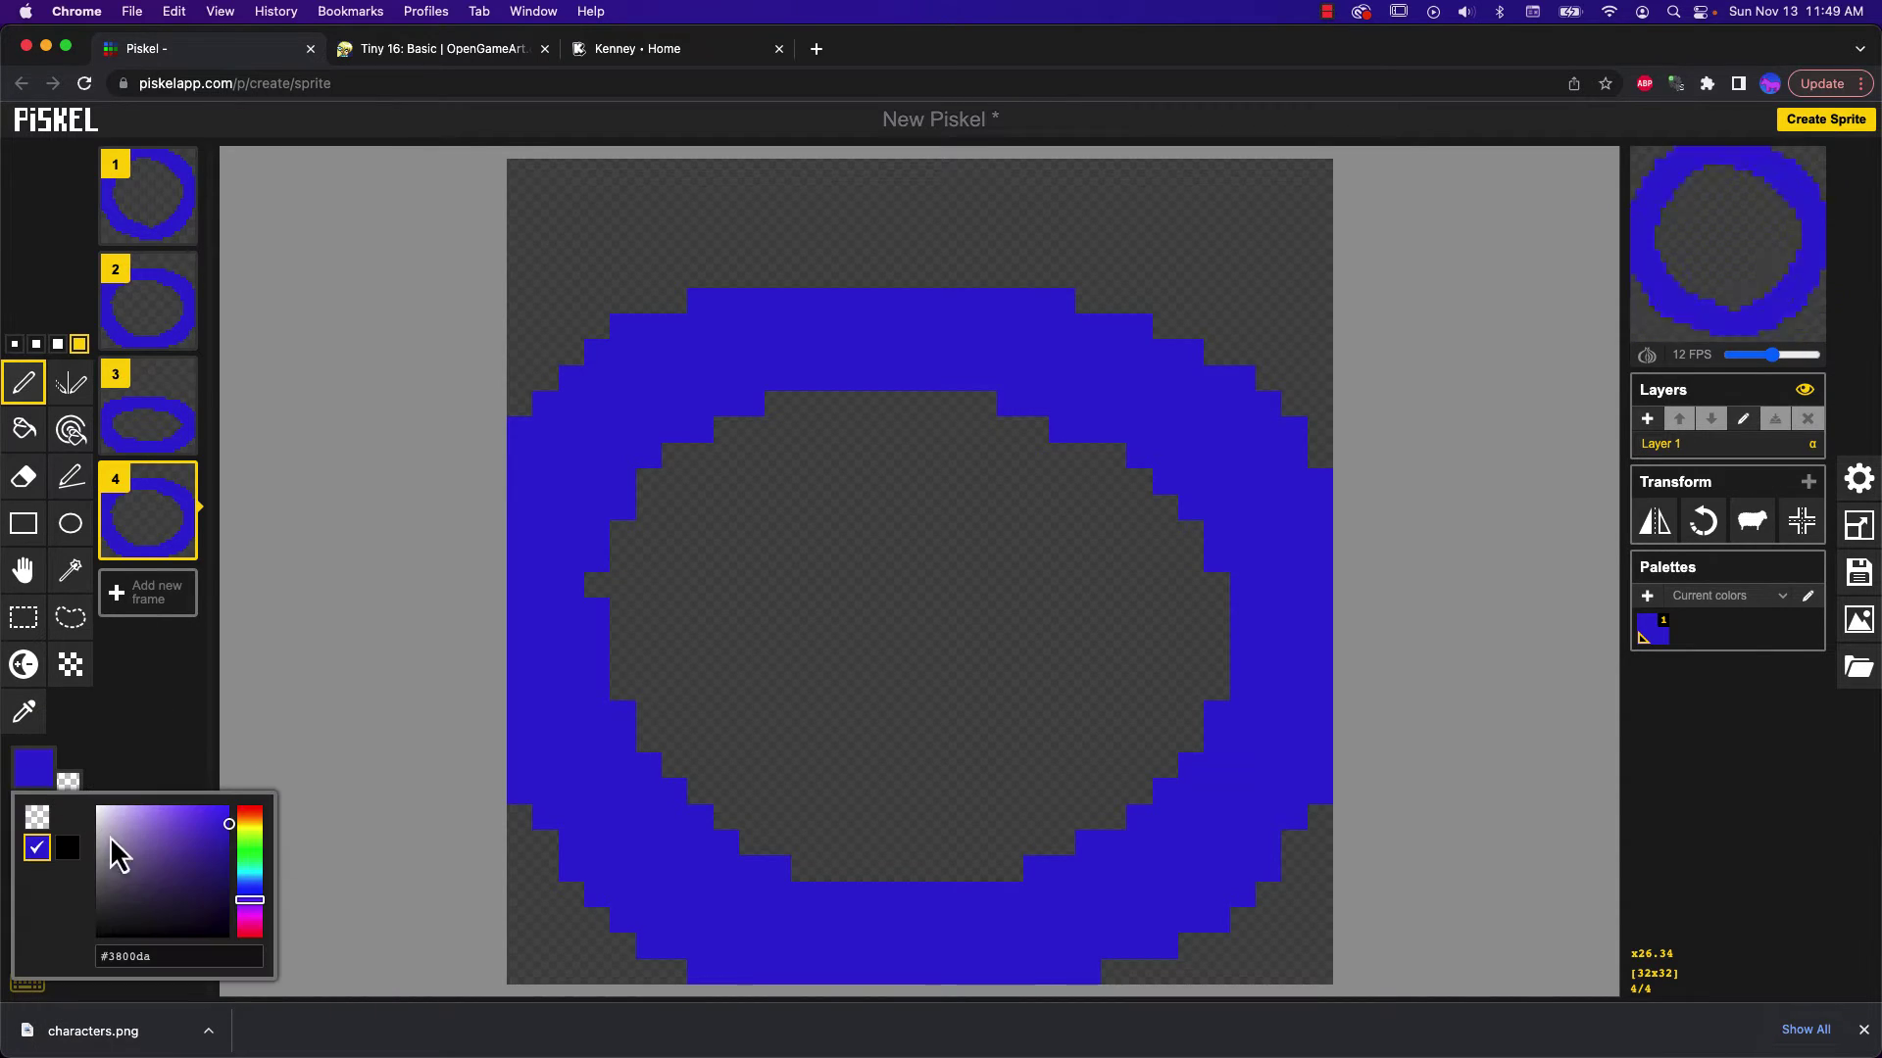
click(251, 909)
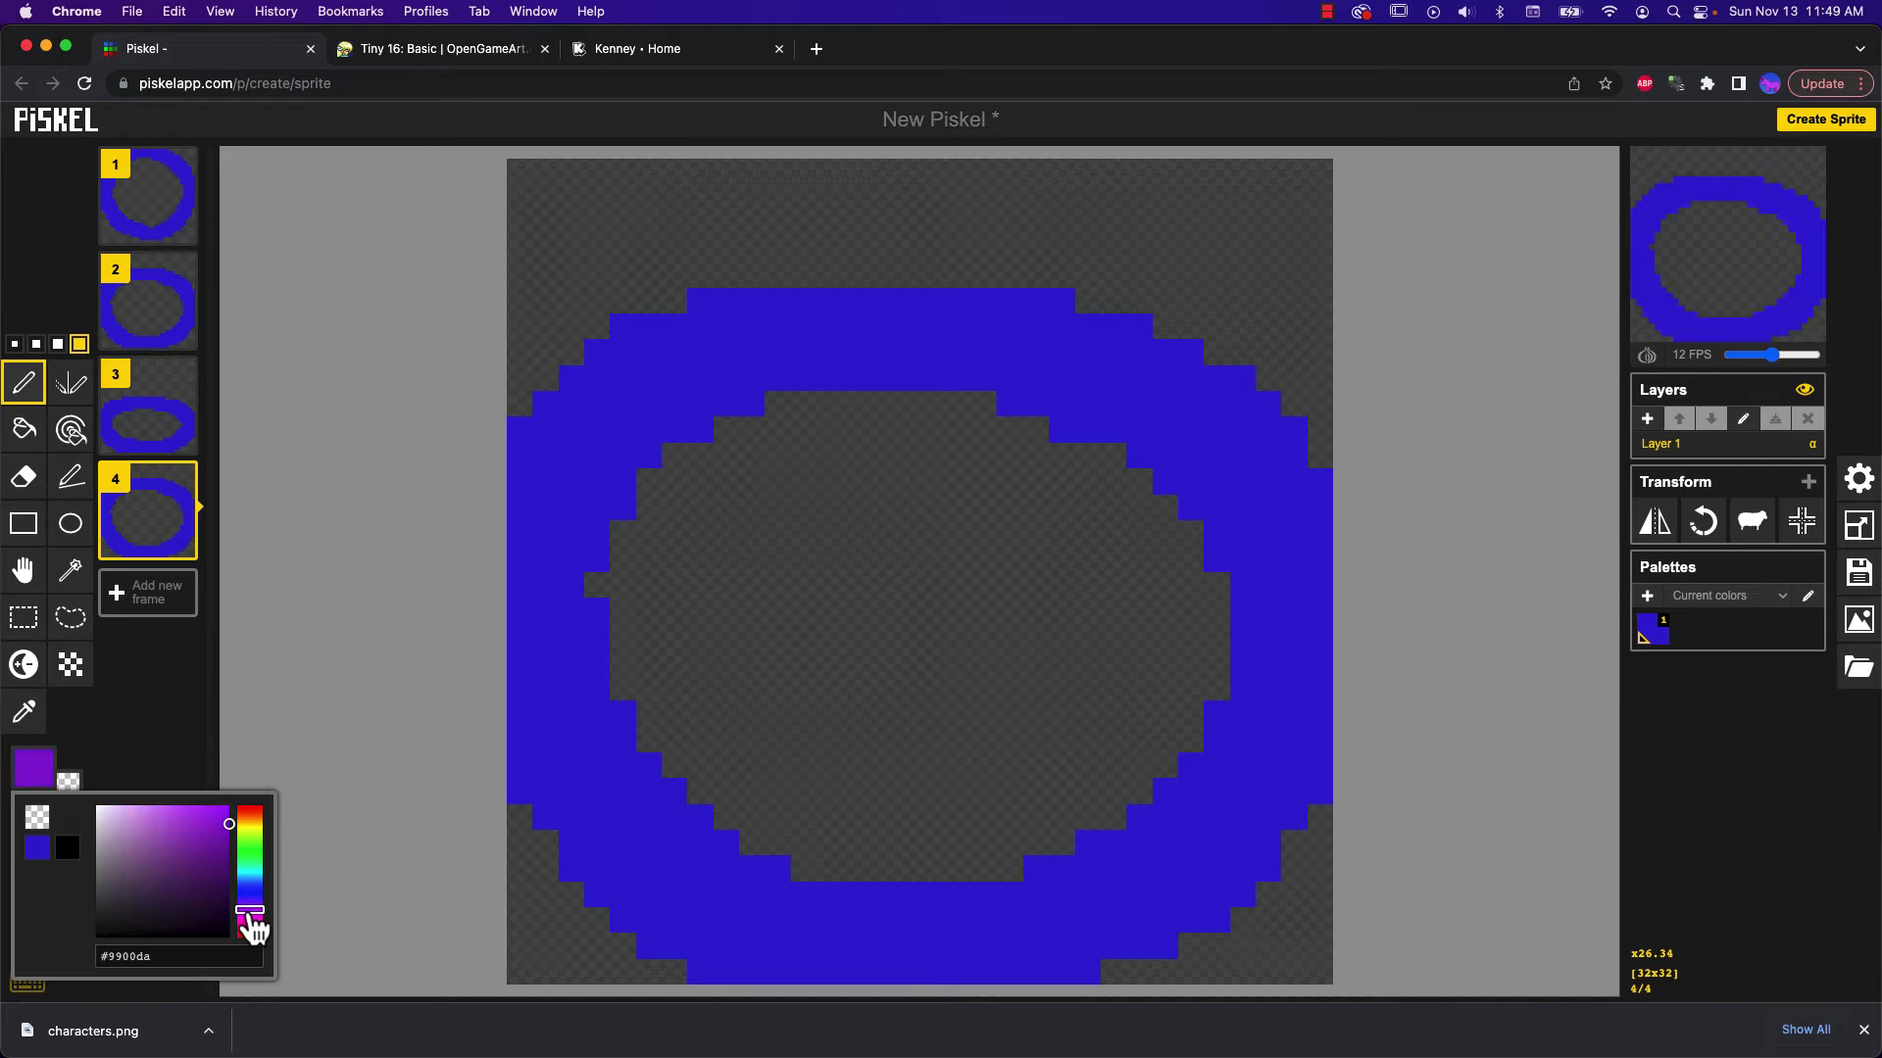
drag(252, 926, 250, 921)
right_click(181, 856)
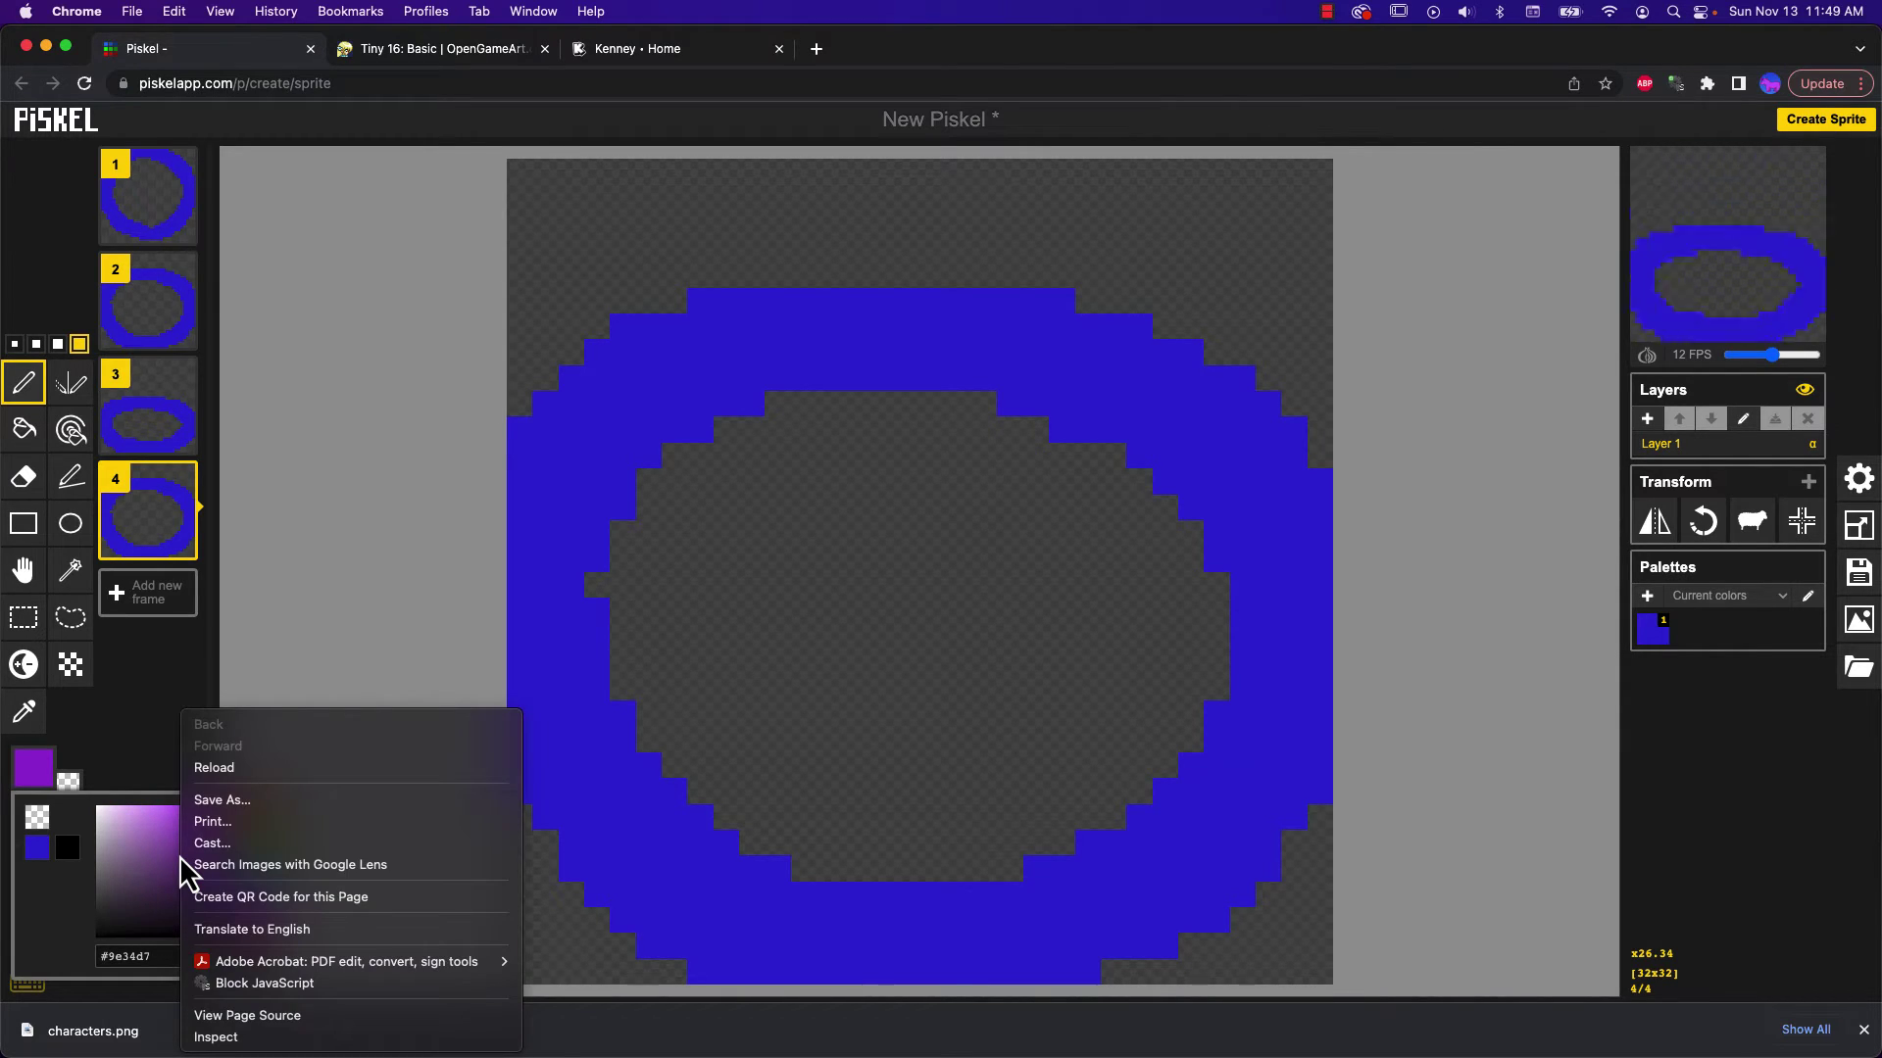
click(40, 441)
click(37, 438)
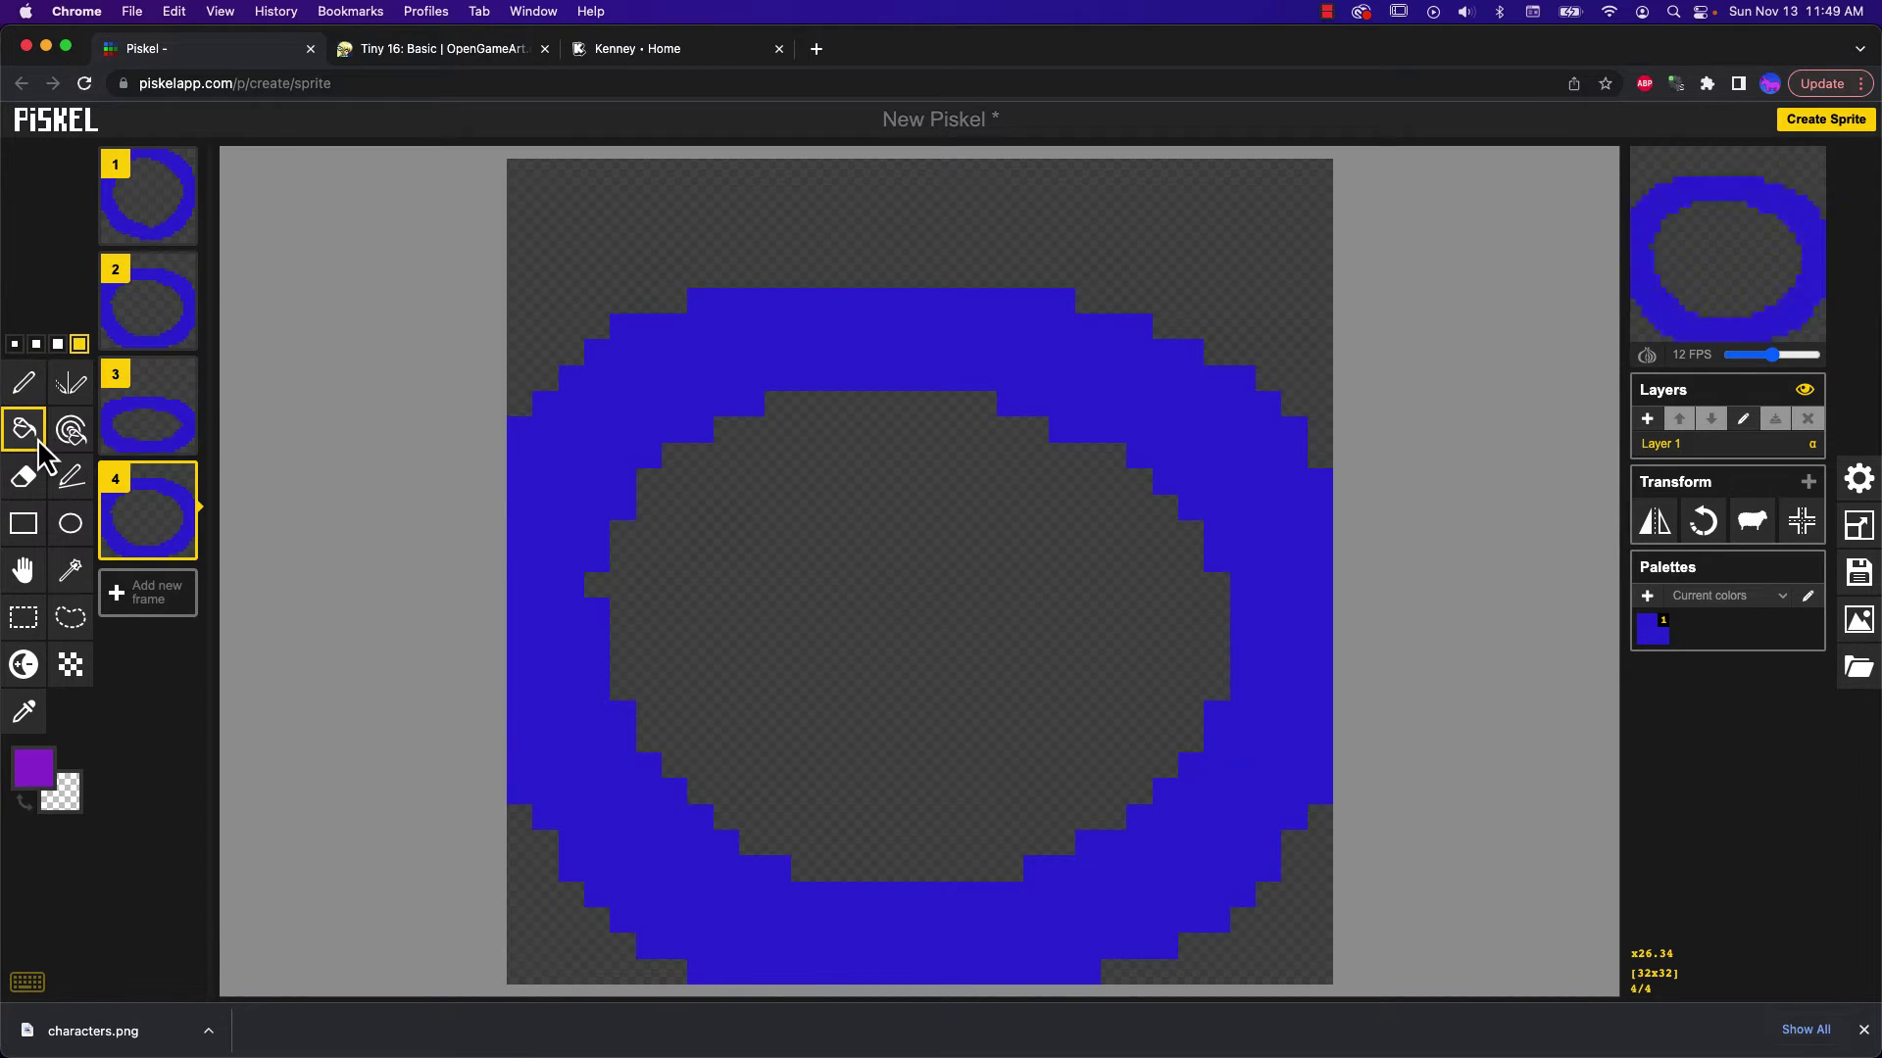
click(839, 627)
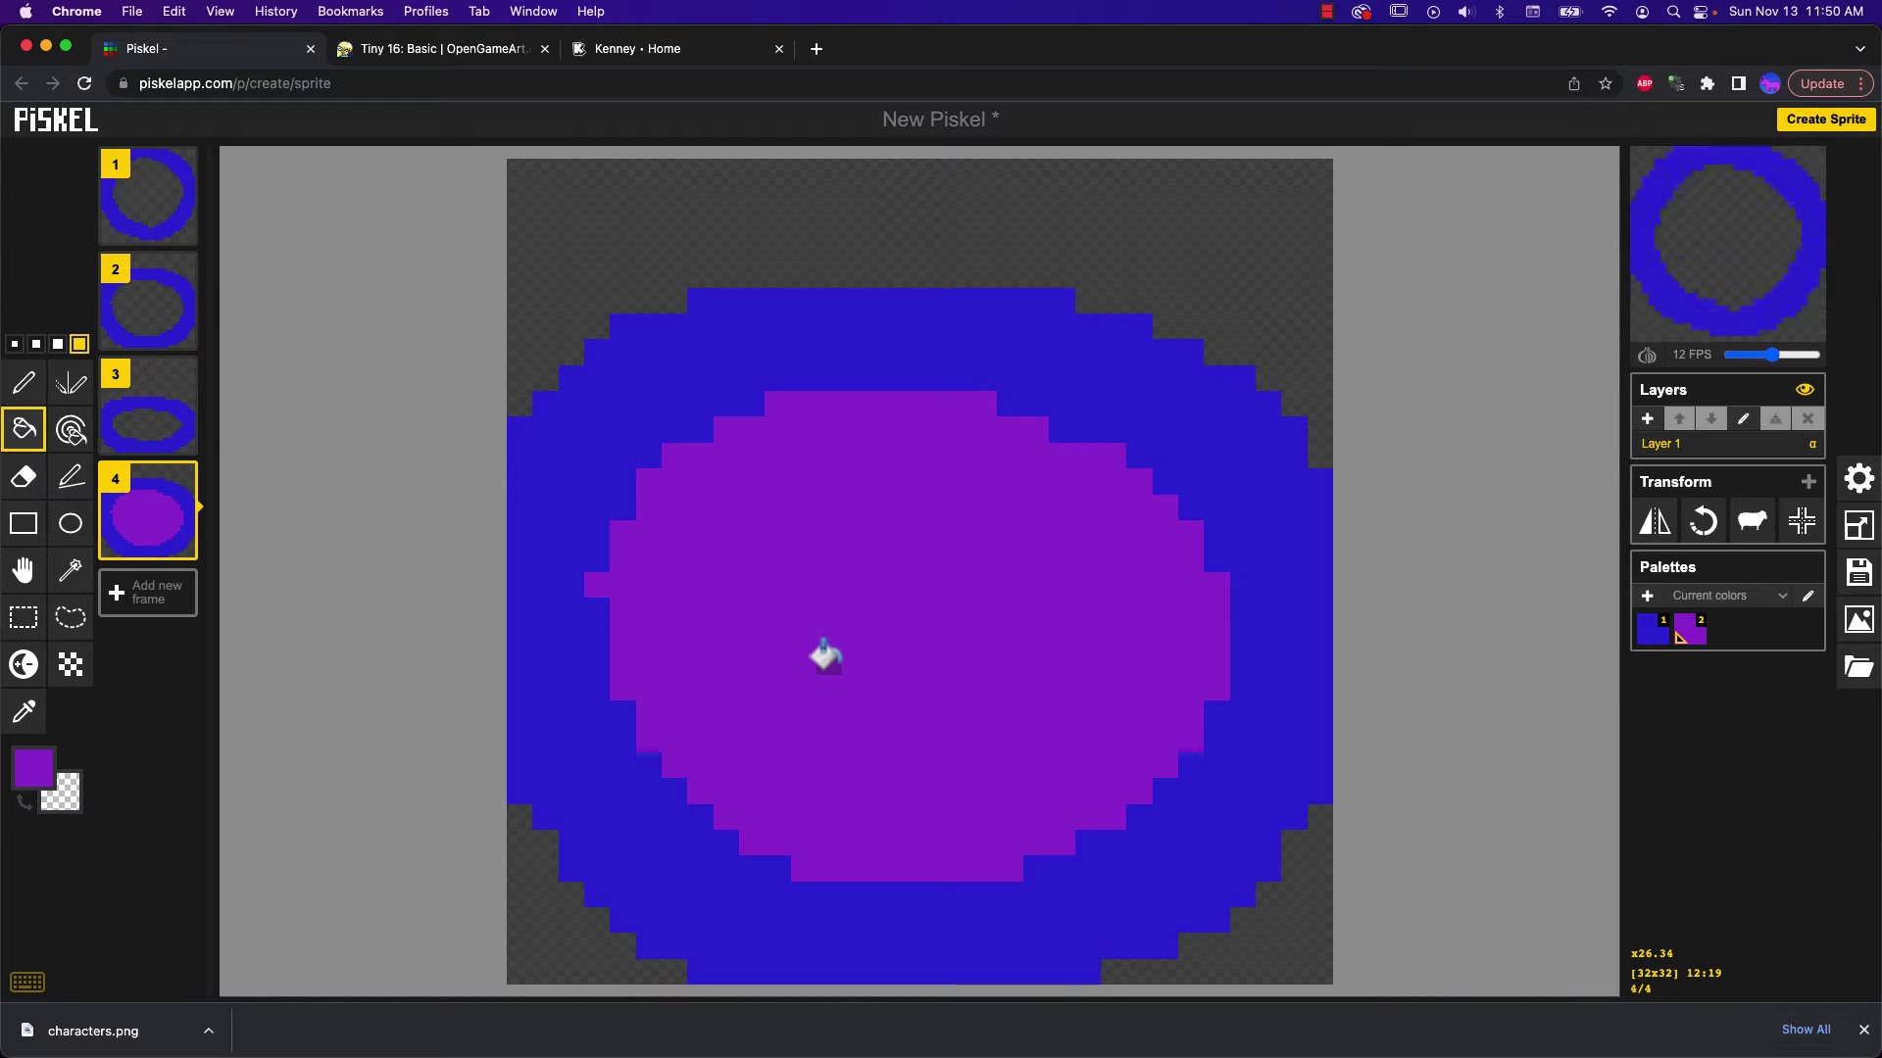
Bucket-fill the ring interiors on frames 1, 2 and 3 with purple
mouse_move(161, 427)
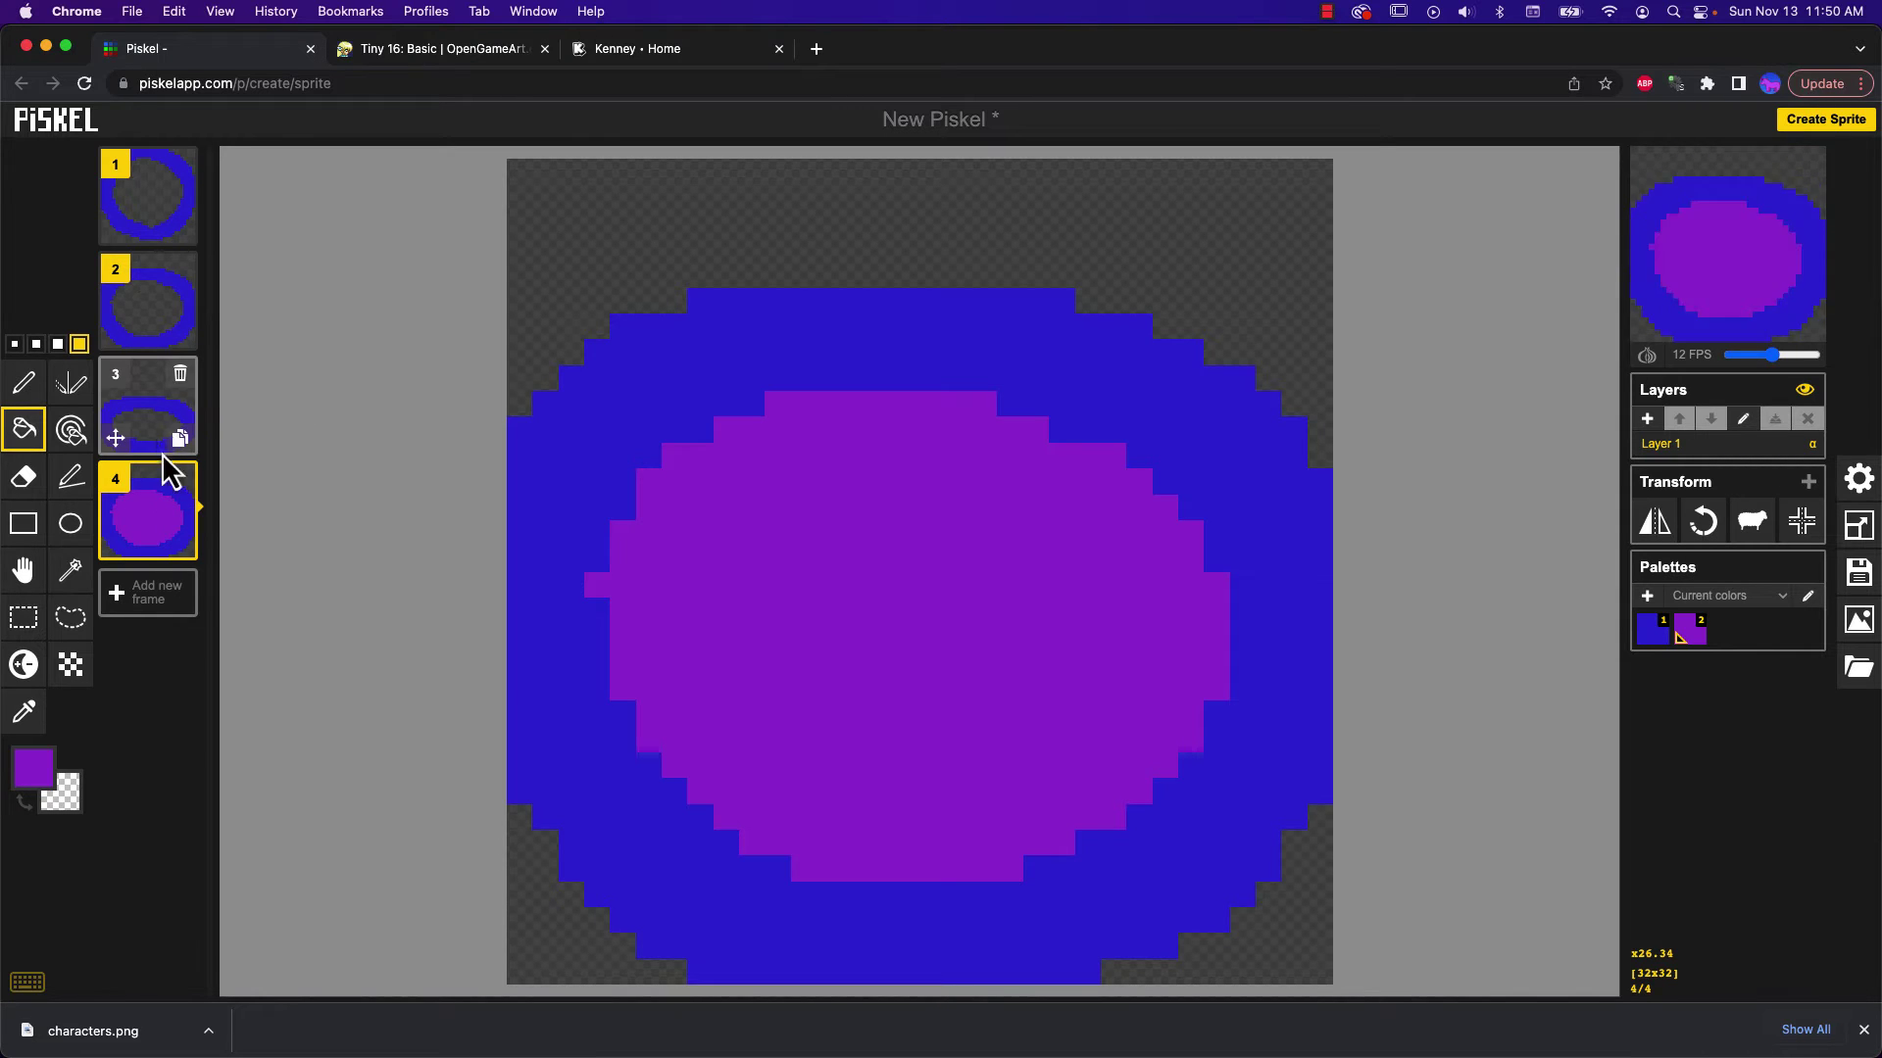
click(158, 306)
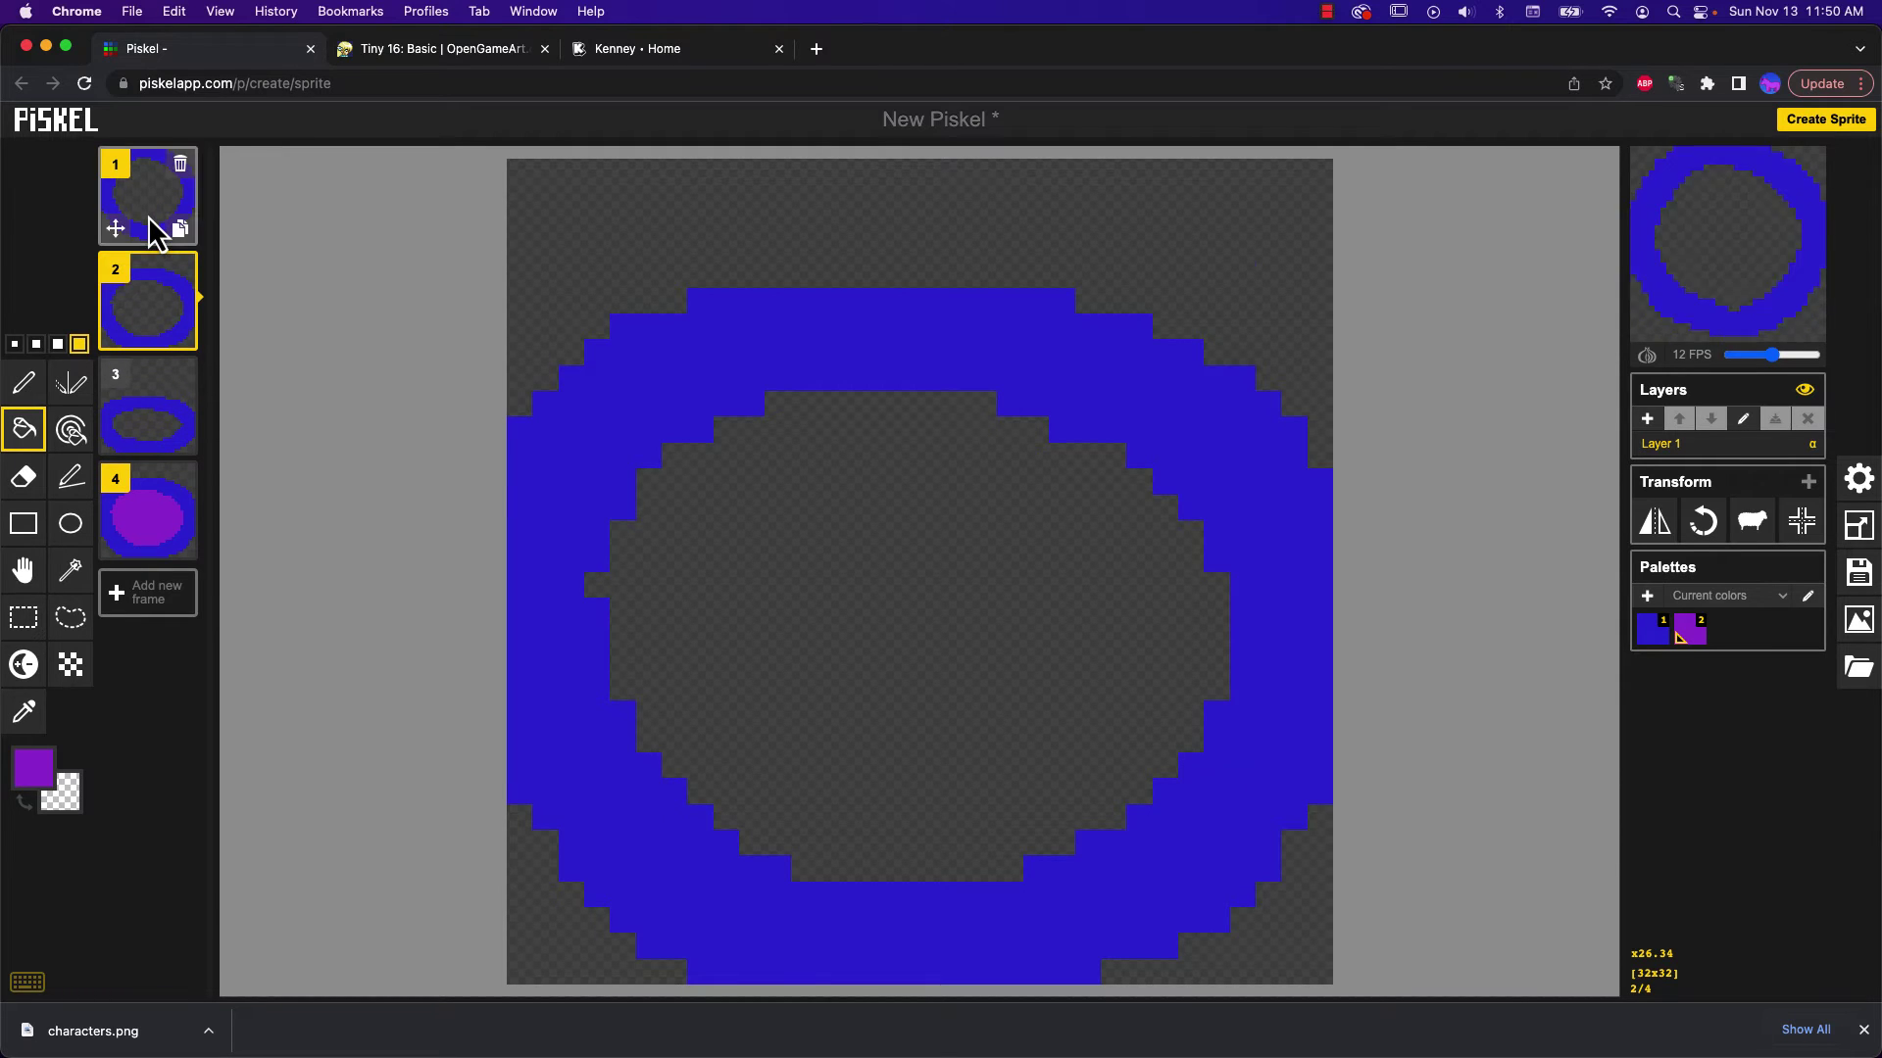
click(157, 233)
click(946, 576)
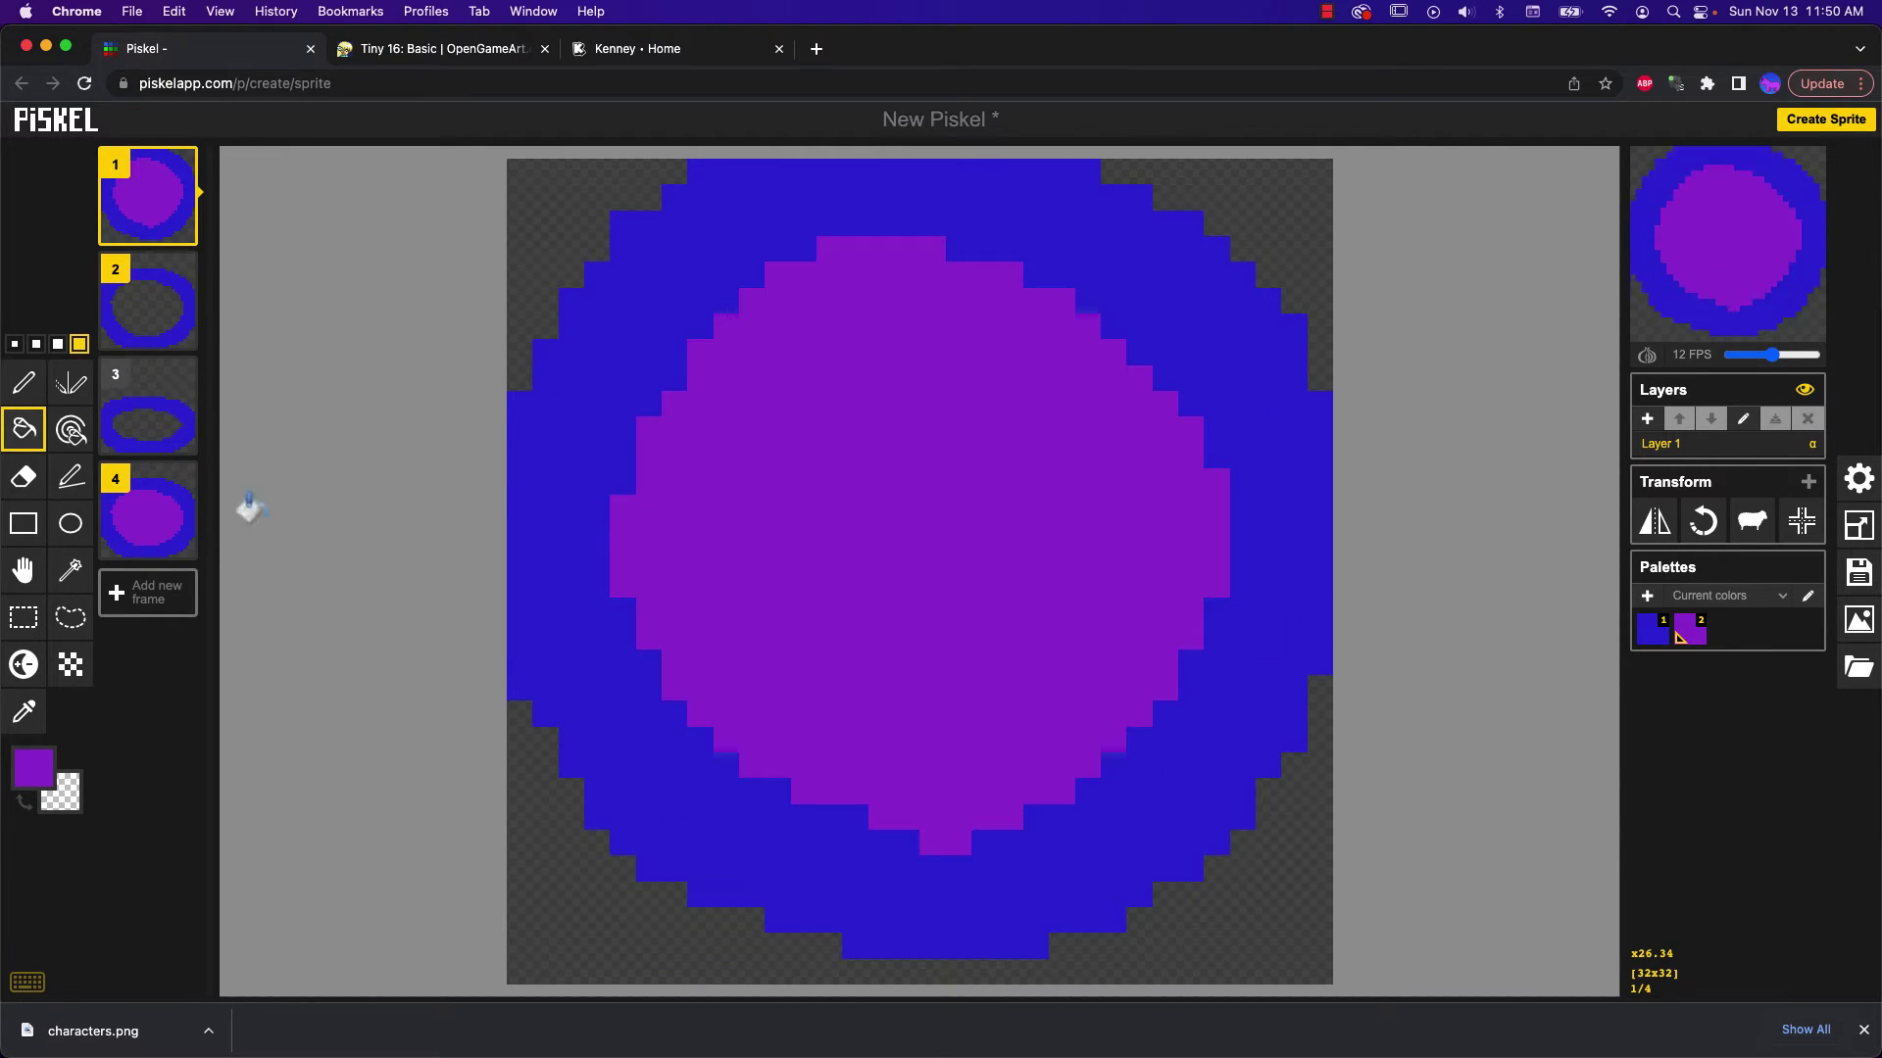
click(123, 323)
click(725, 559)
click(142, 412)
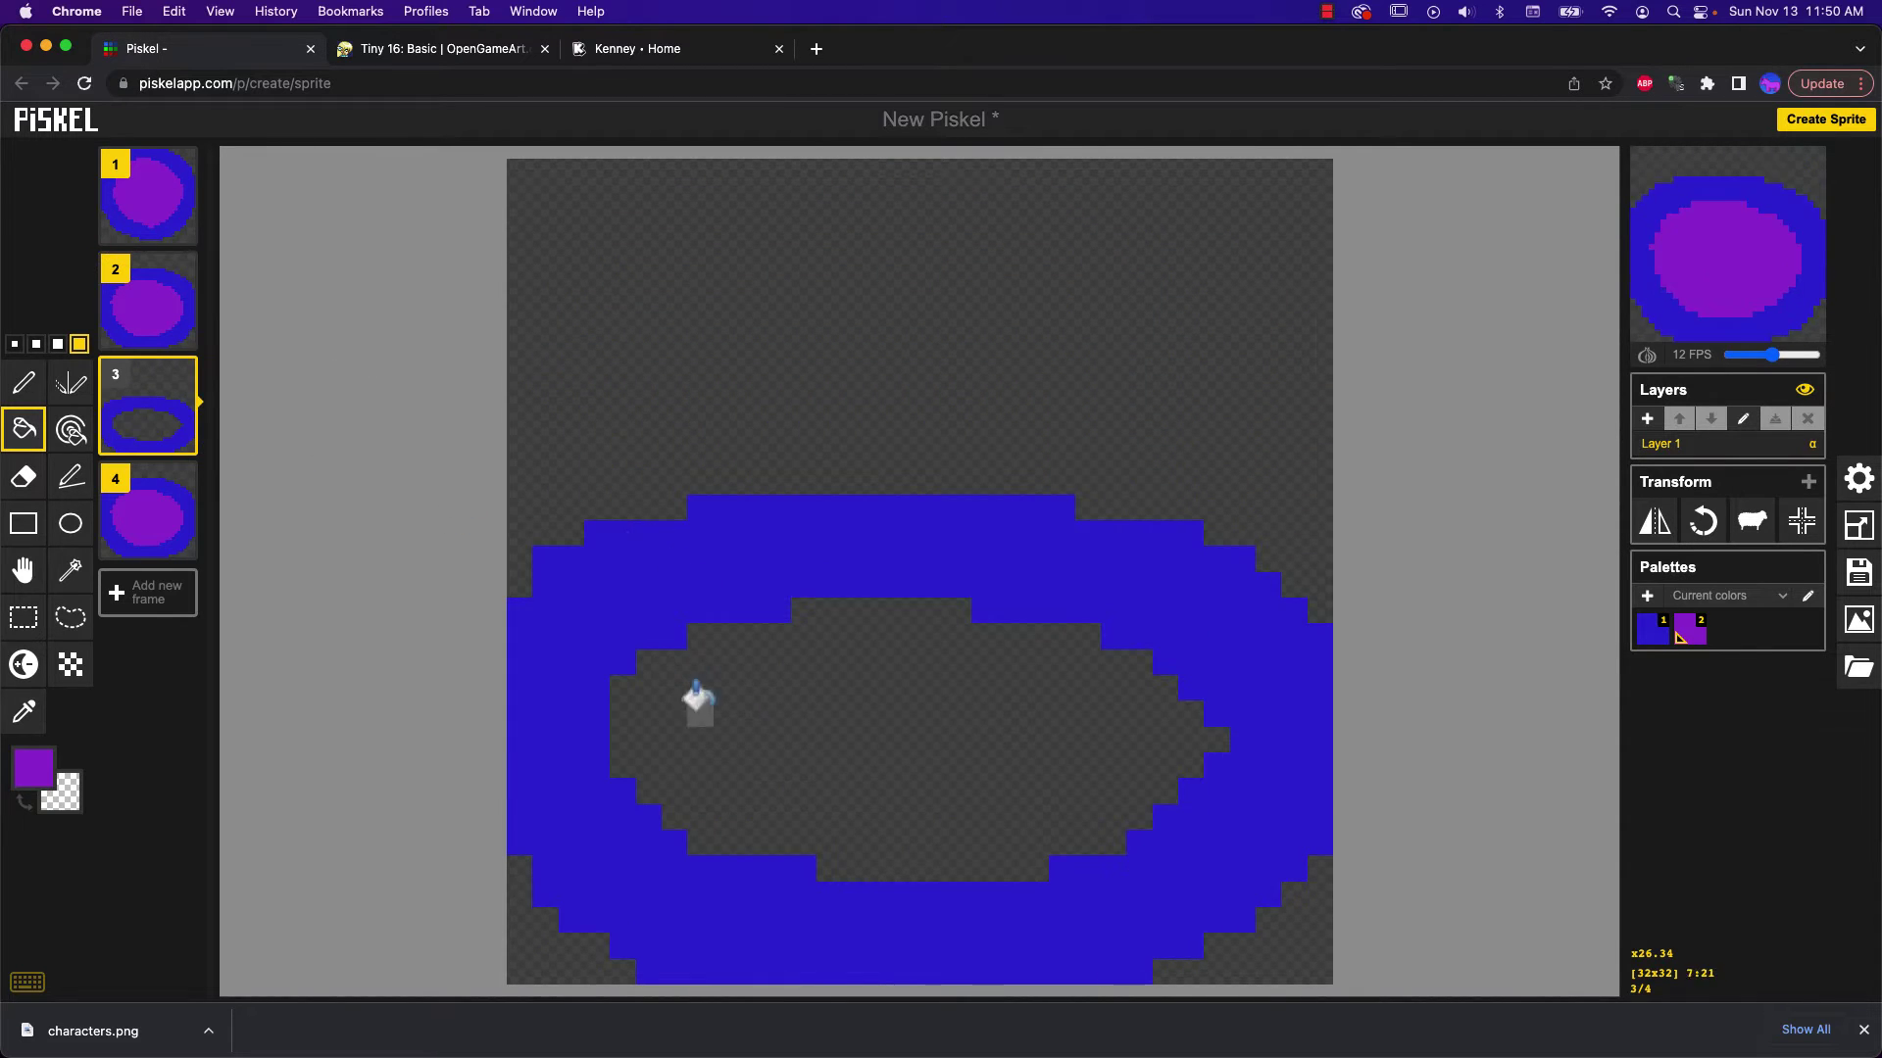
click(941, 743)
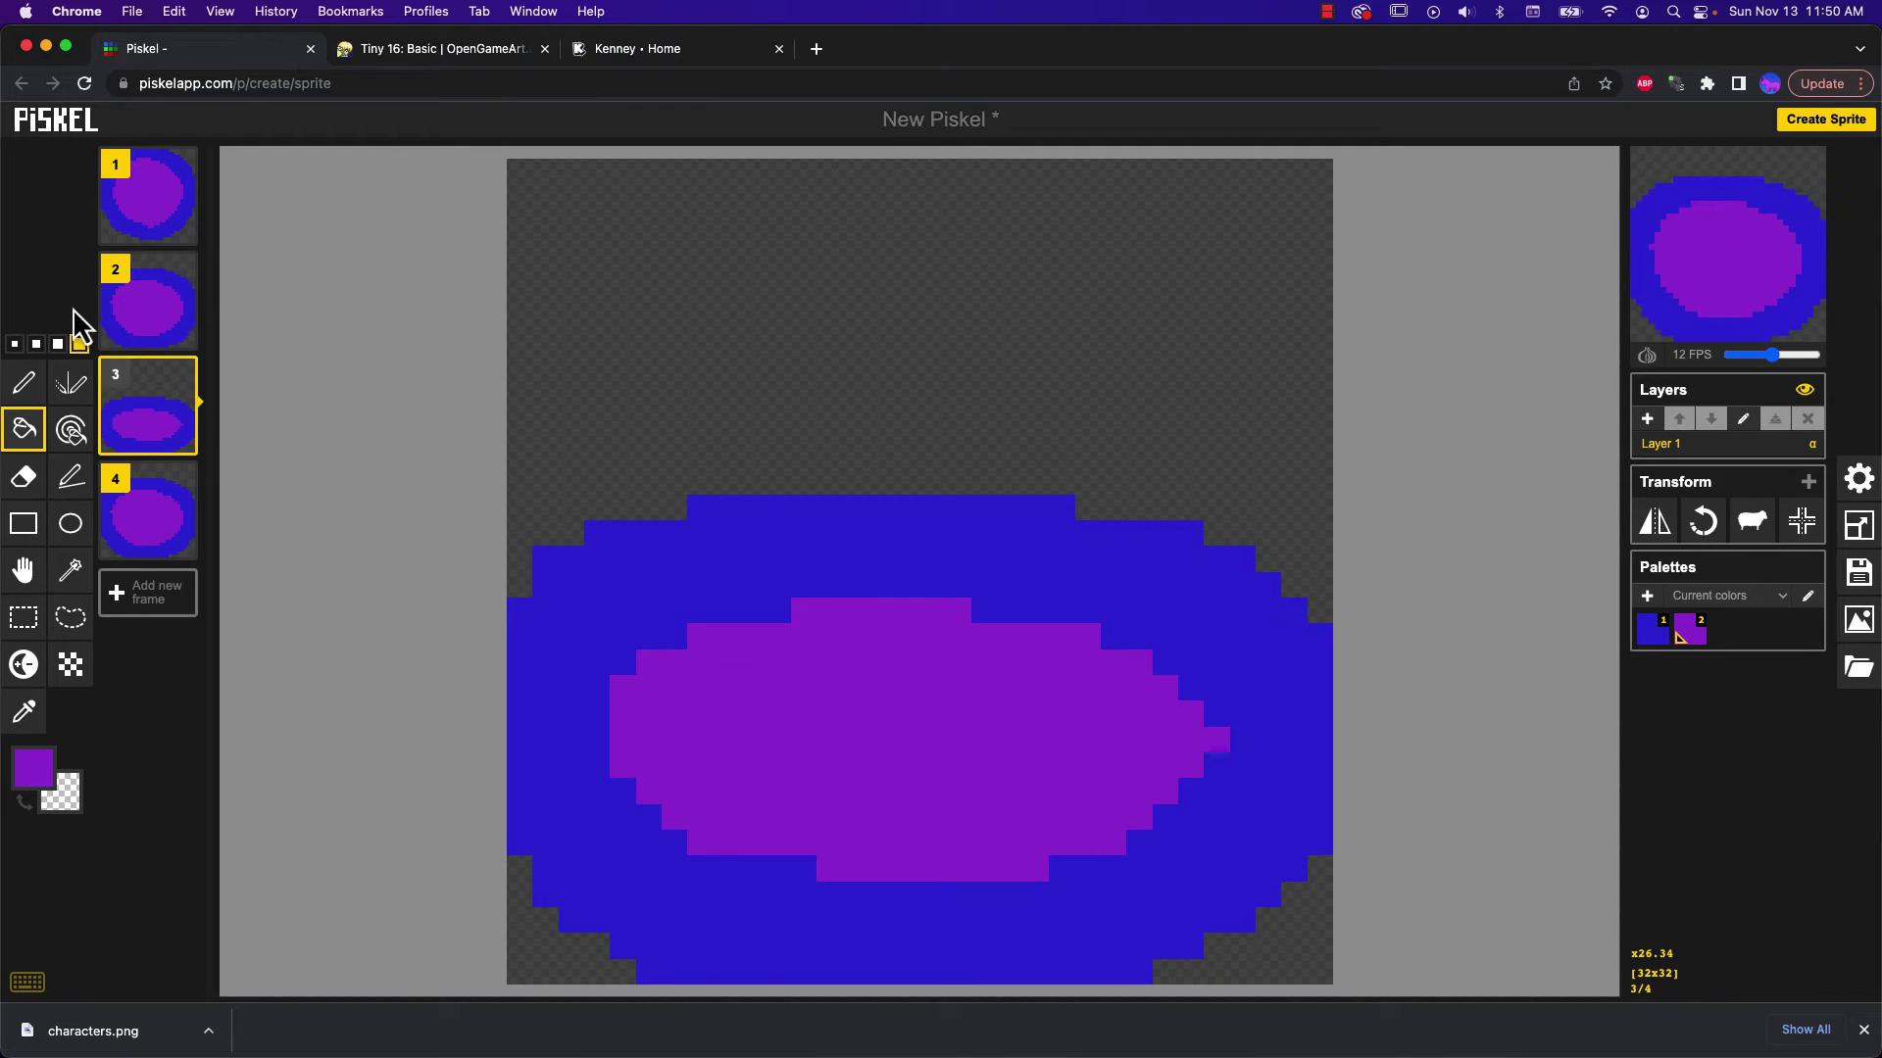
Add Layer 2 on frame 1 and pick bright magenta #ff06f2 for the Pen
click(1647, 420)
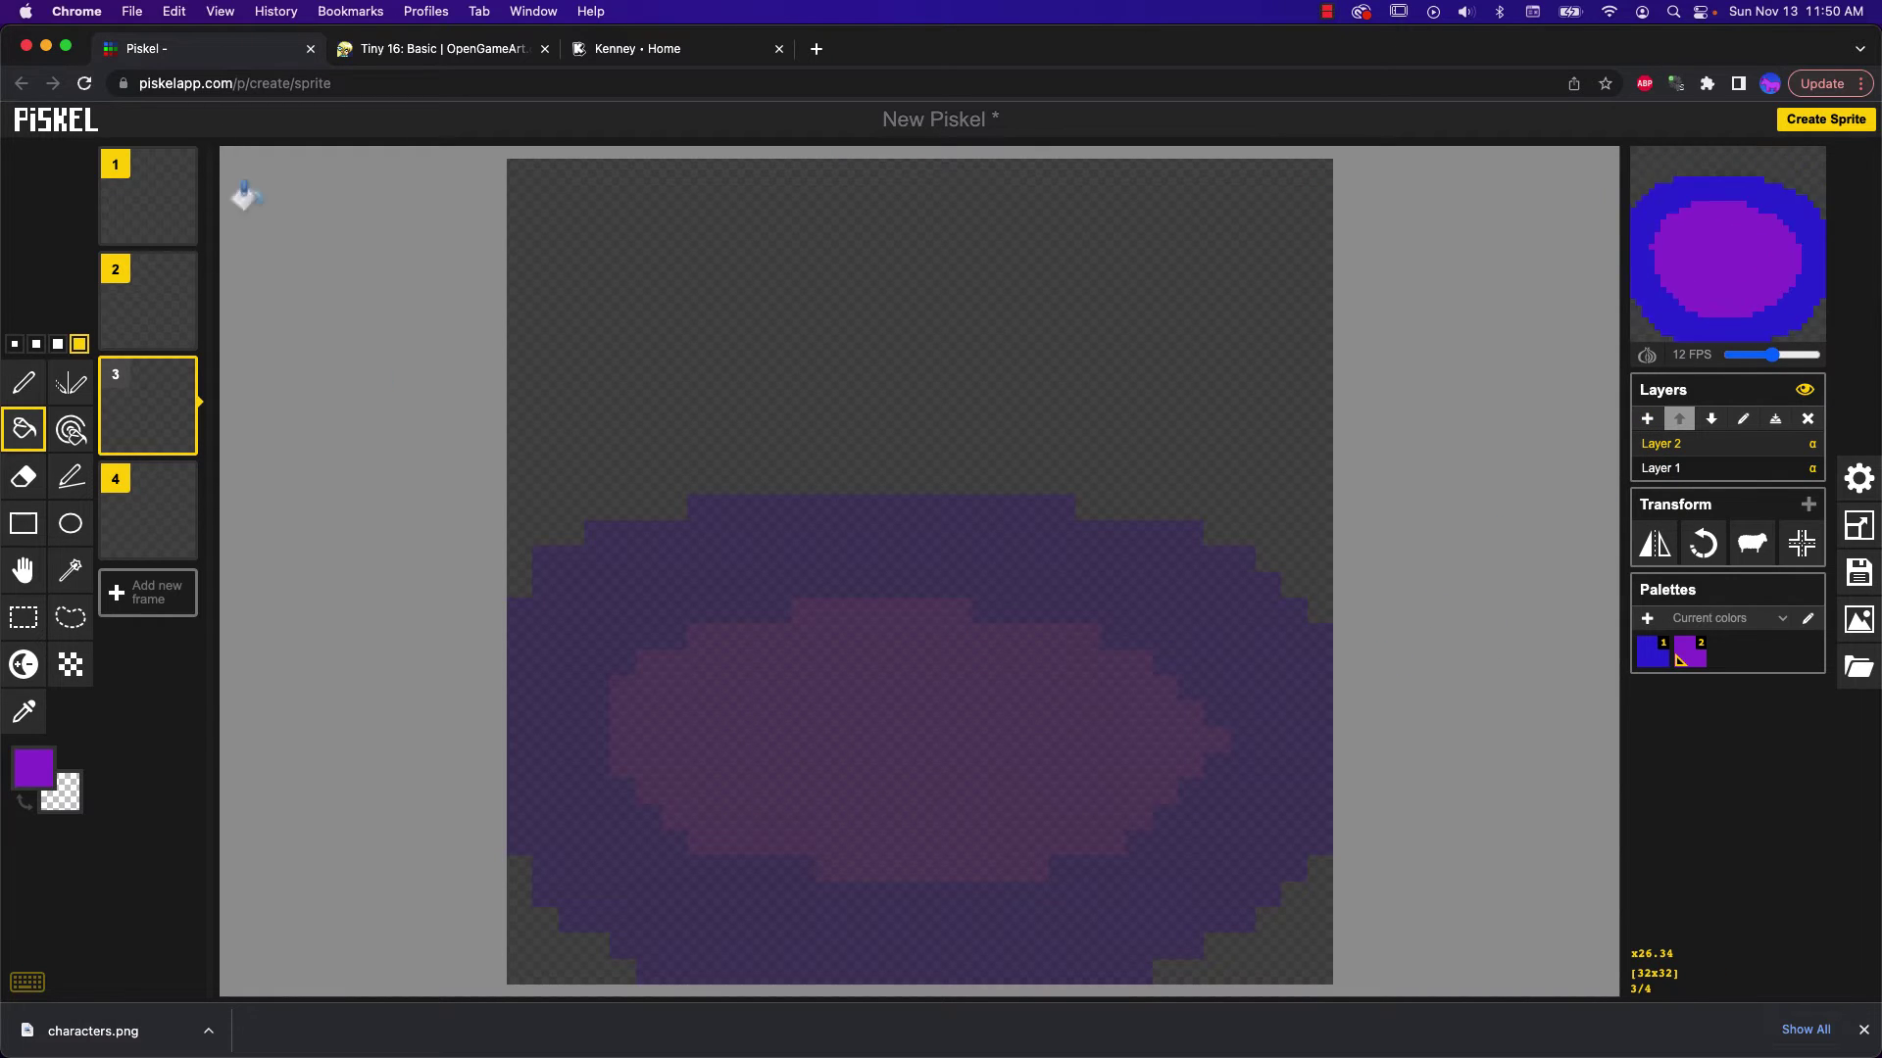
click(162, 224)
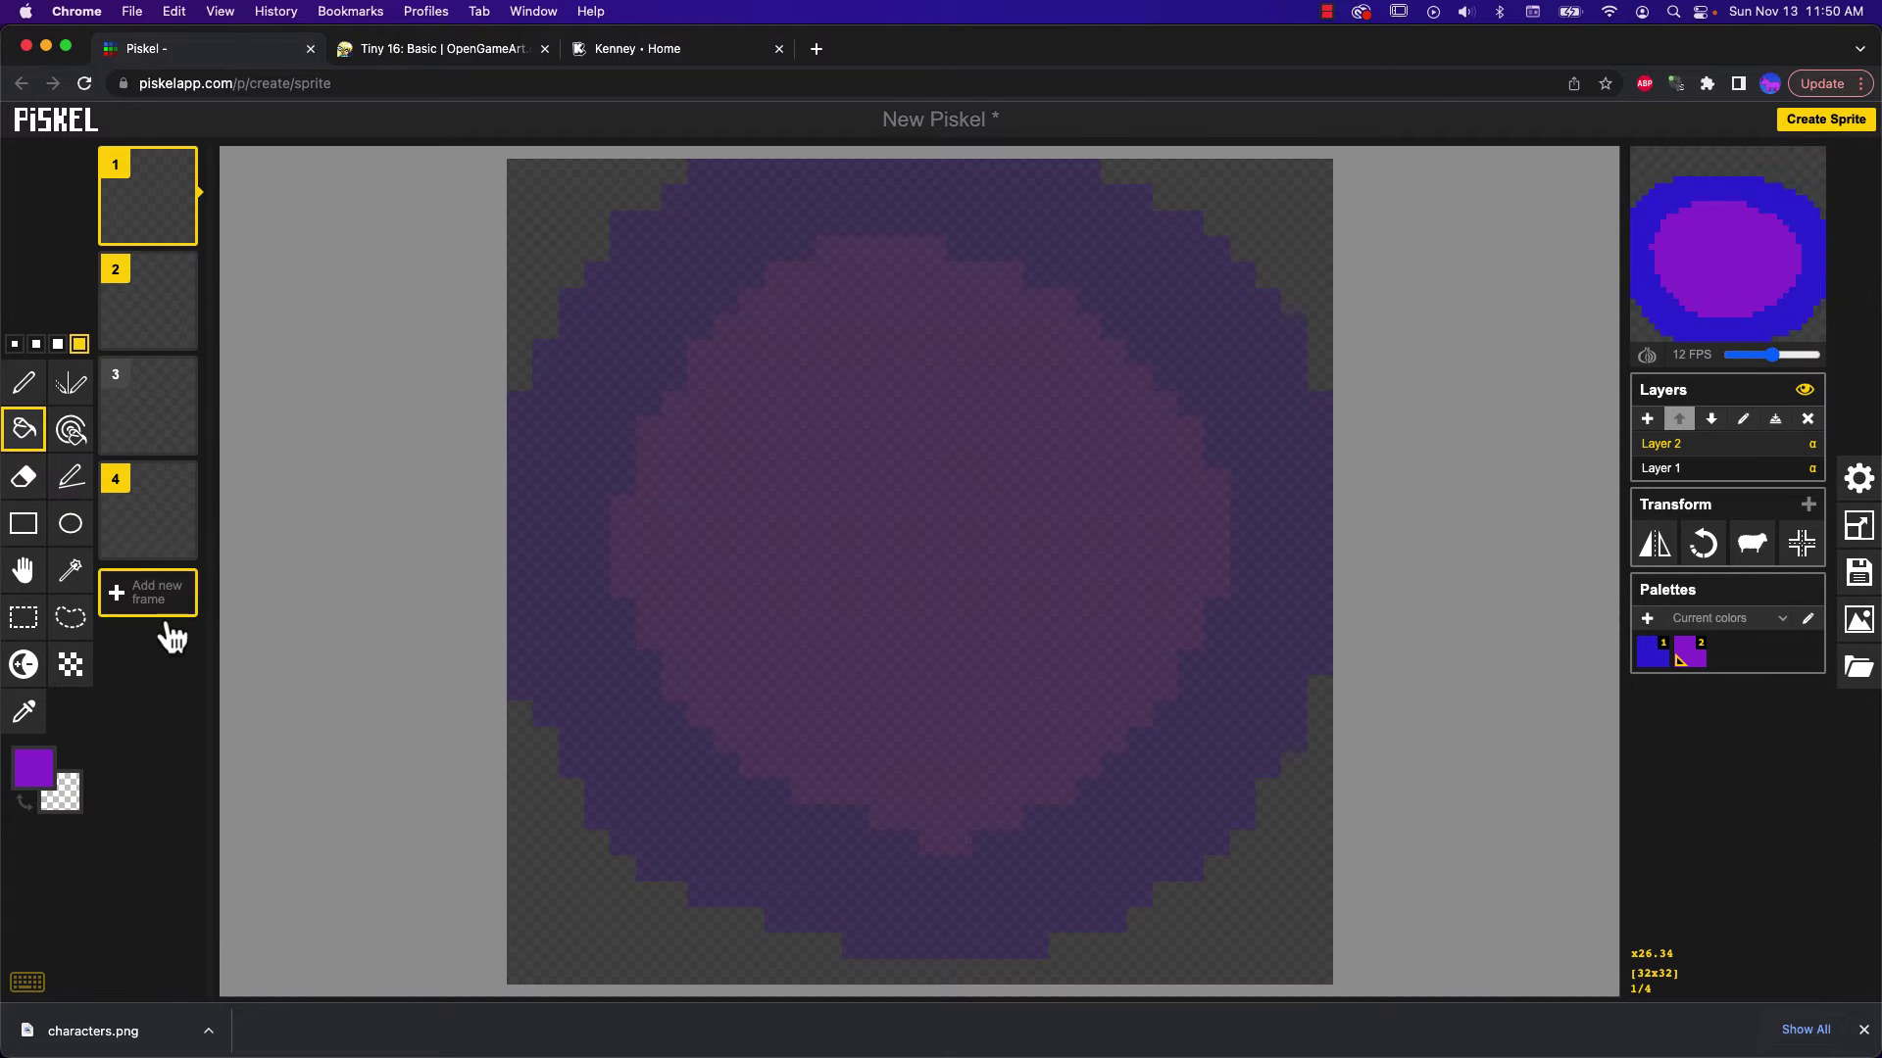
click(26, 387)
click(42, 784)
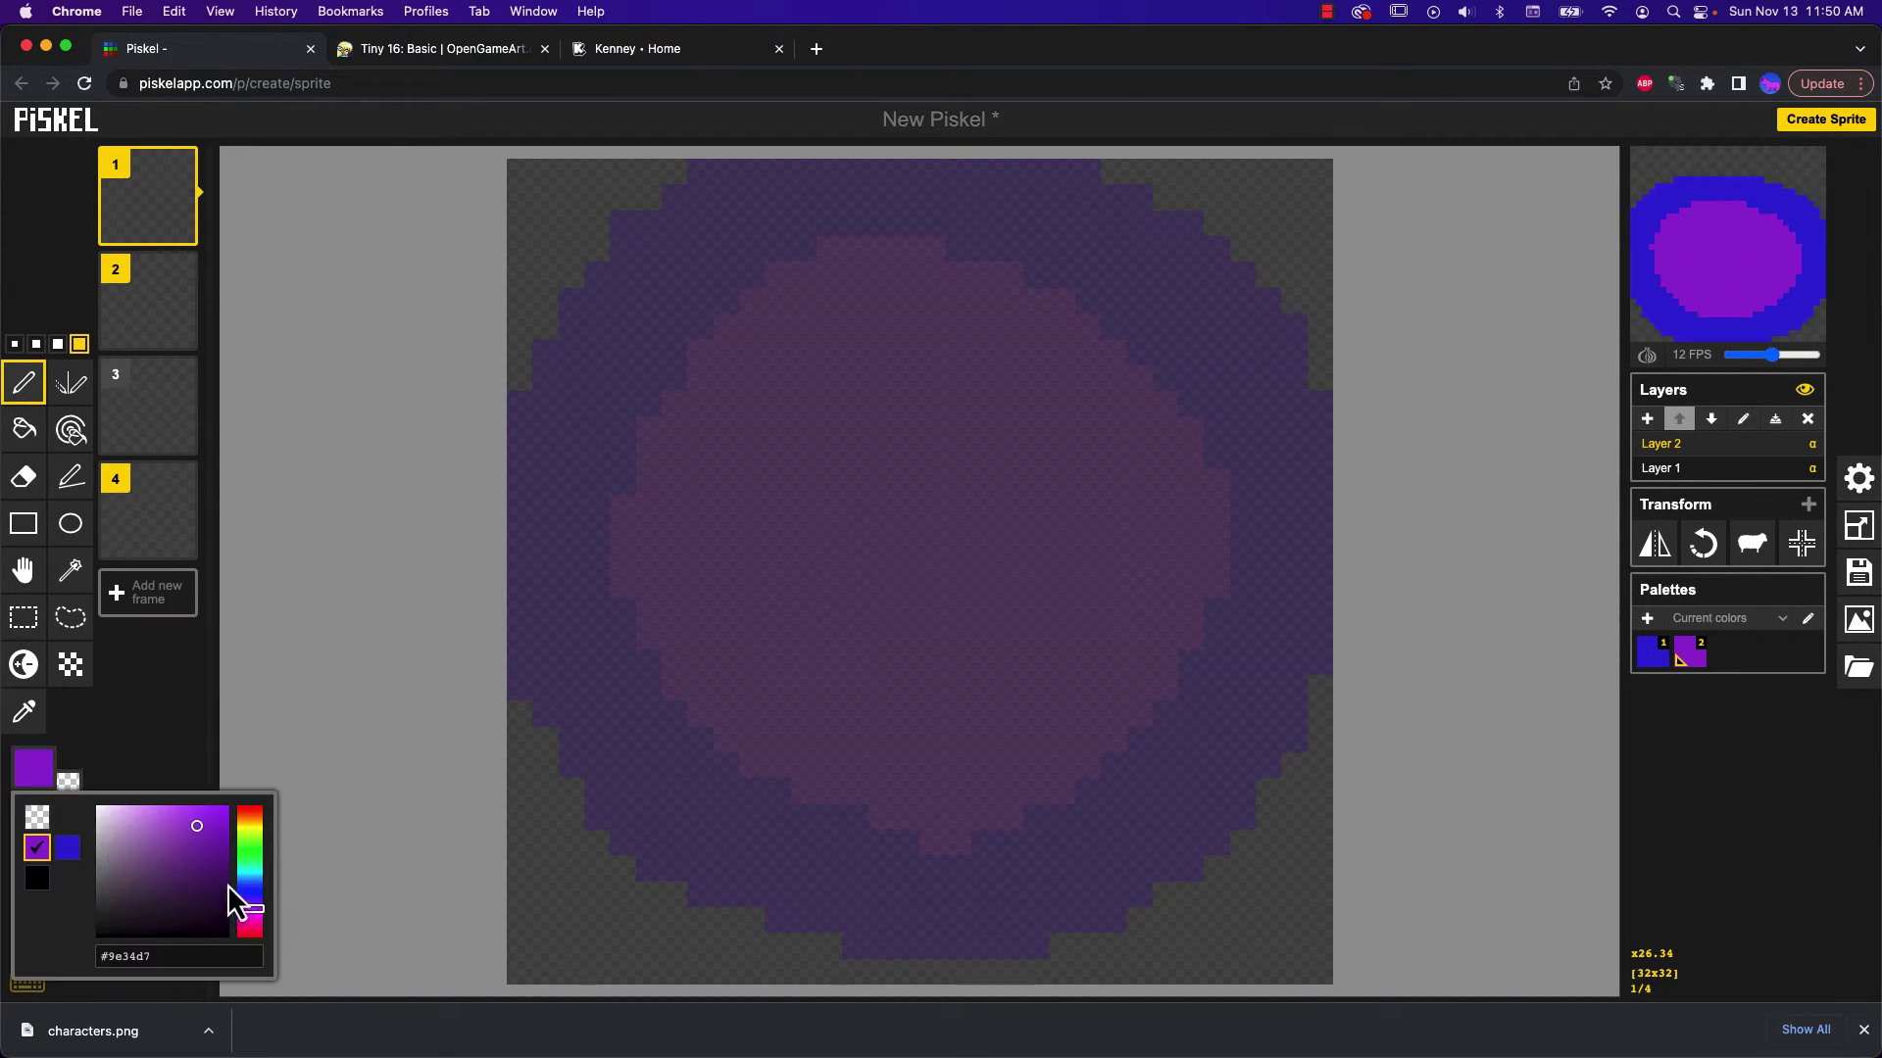
click(251, 923)
drag(254, 938, 251, 918)
drag(220, 825, 227, 803)
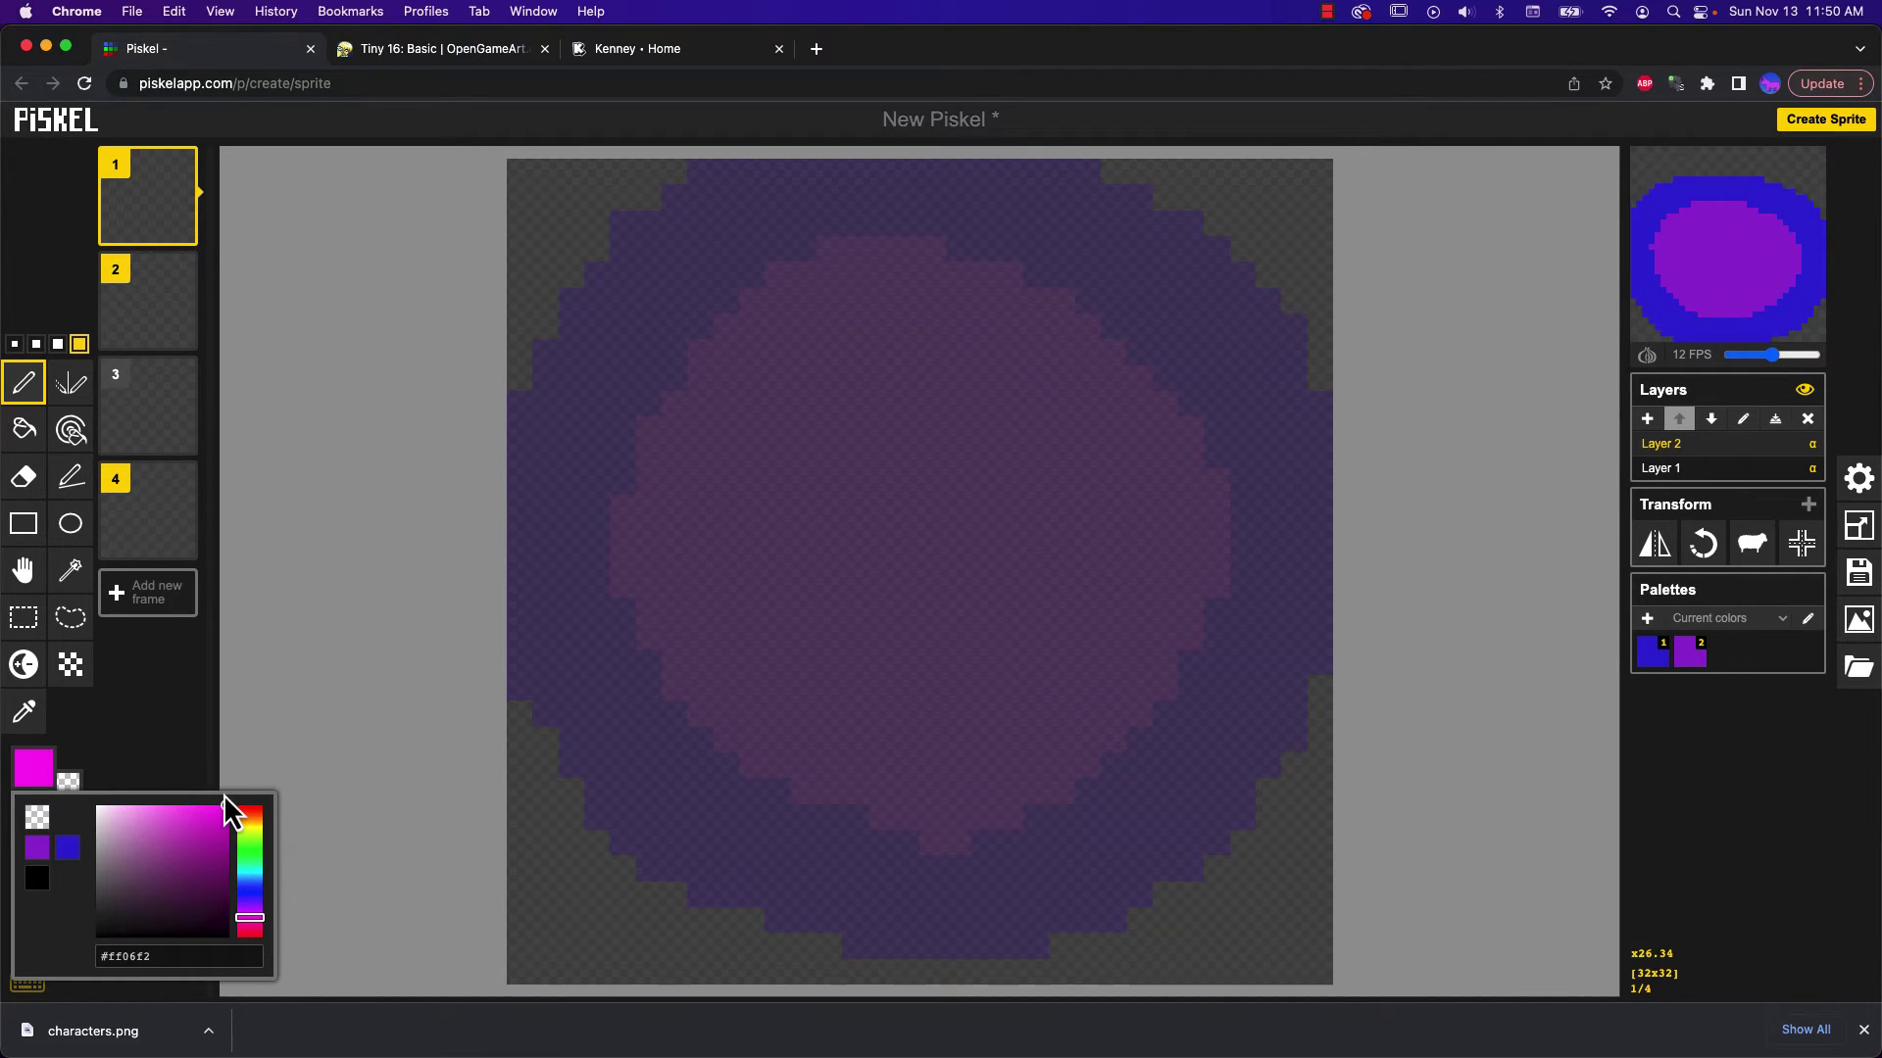
Paint two square magenta eyes on frame 1 with a smaller brush
click(58, 344)
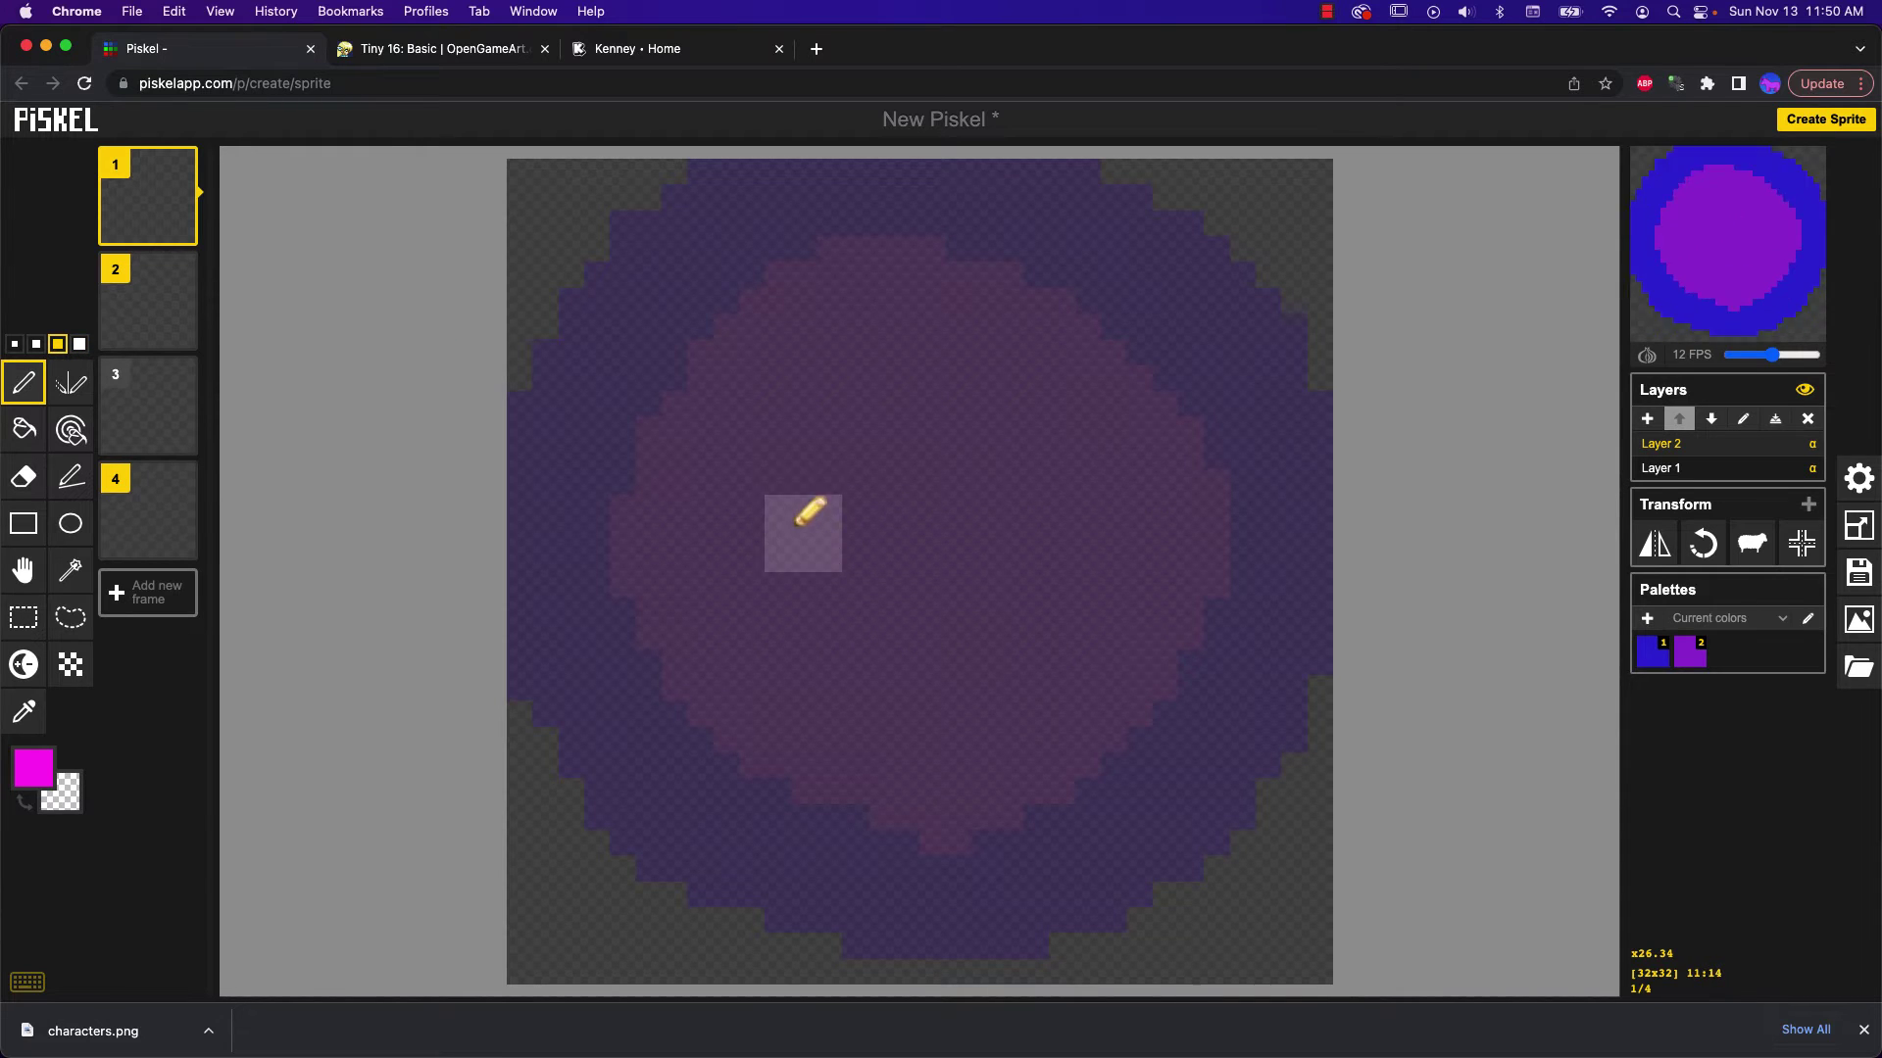
mouse_move(779, 659)
mouse_down()
mouse_move(789, 642)
mouse_move(766, 635)
mouse_up()
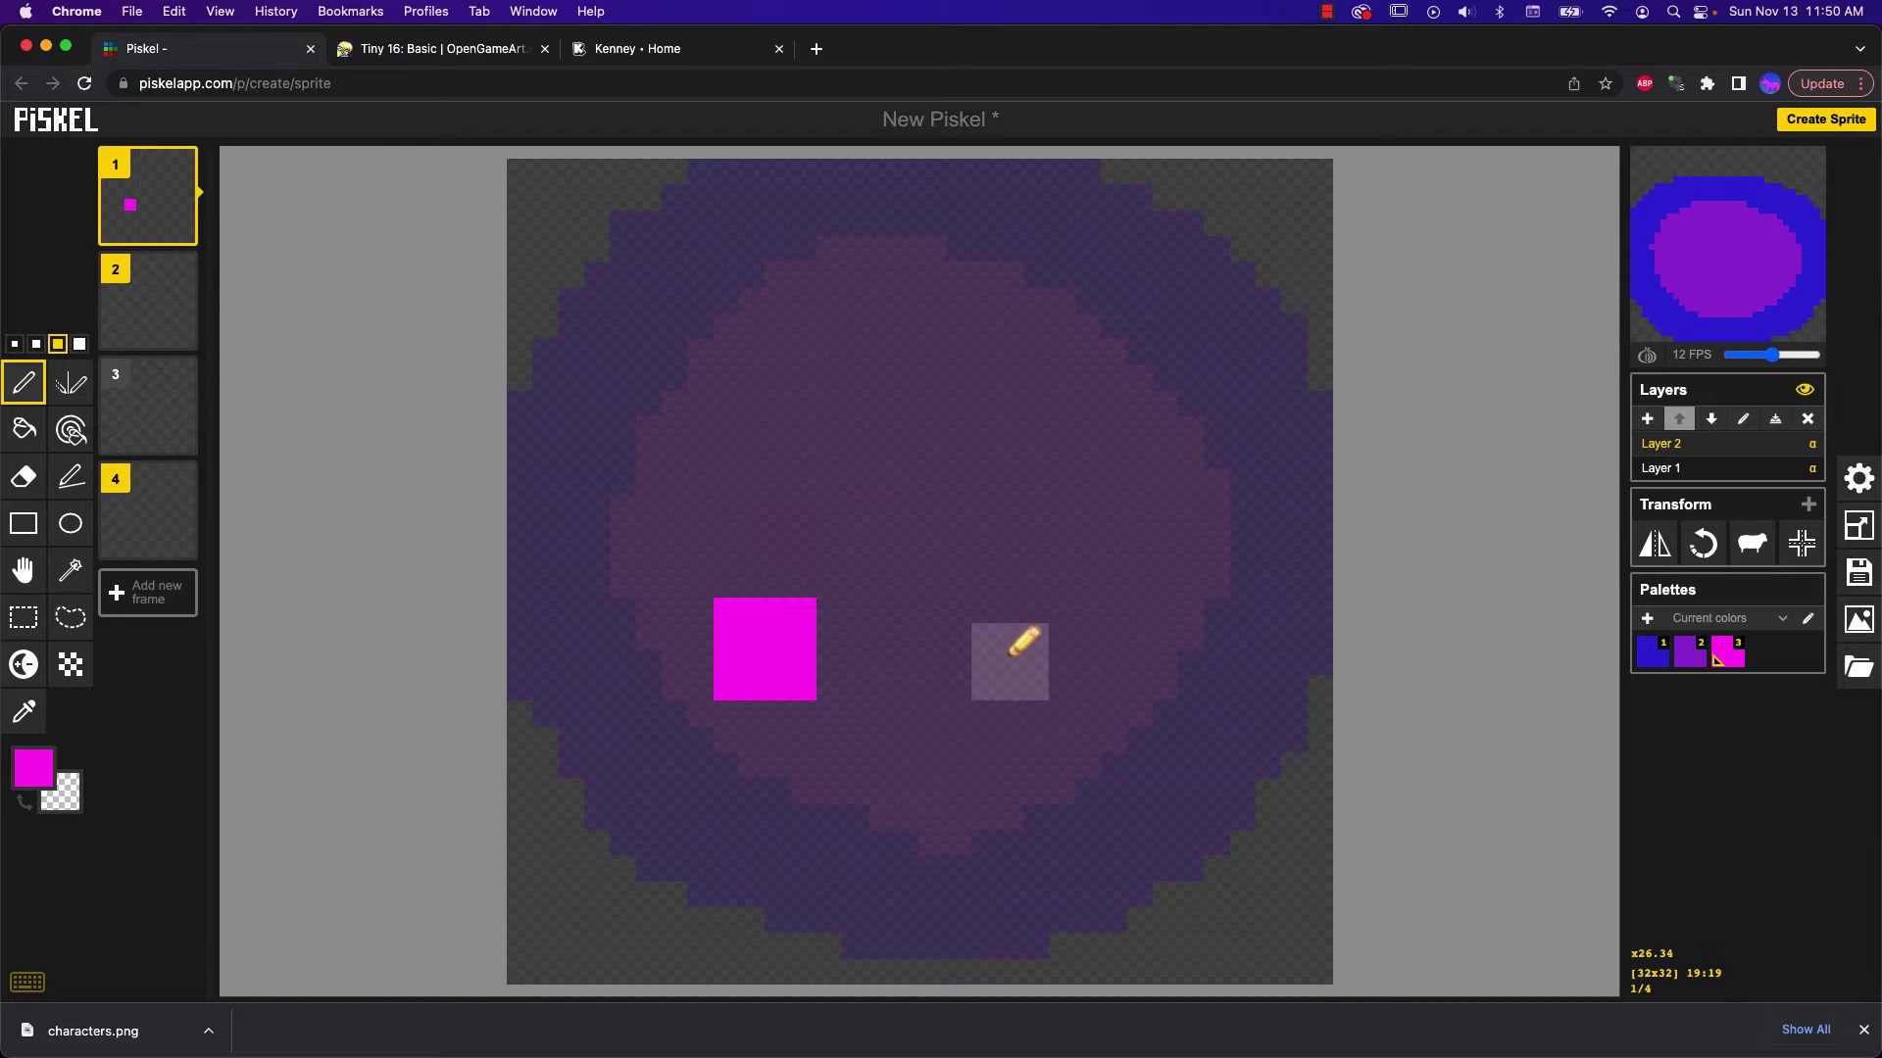
mouse_move(1034, 633)
mouse_down()
mouse_move(1075, 650)
mouse_move(1075, 621)
mouse_move(1071, 636)
mouse_up()
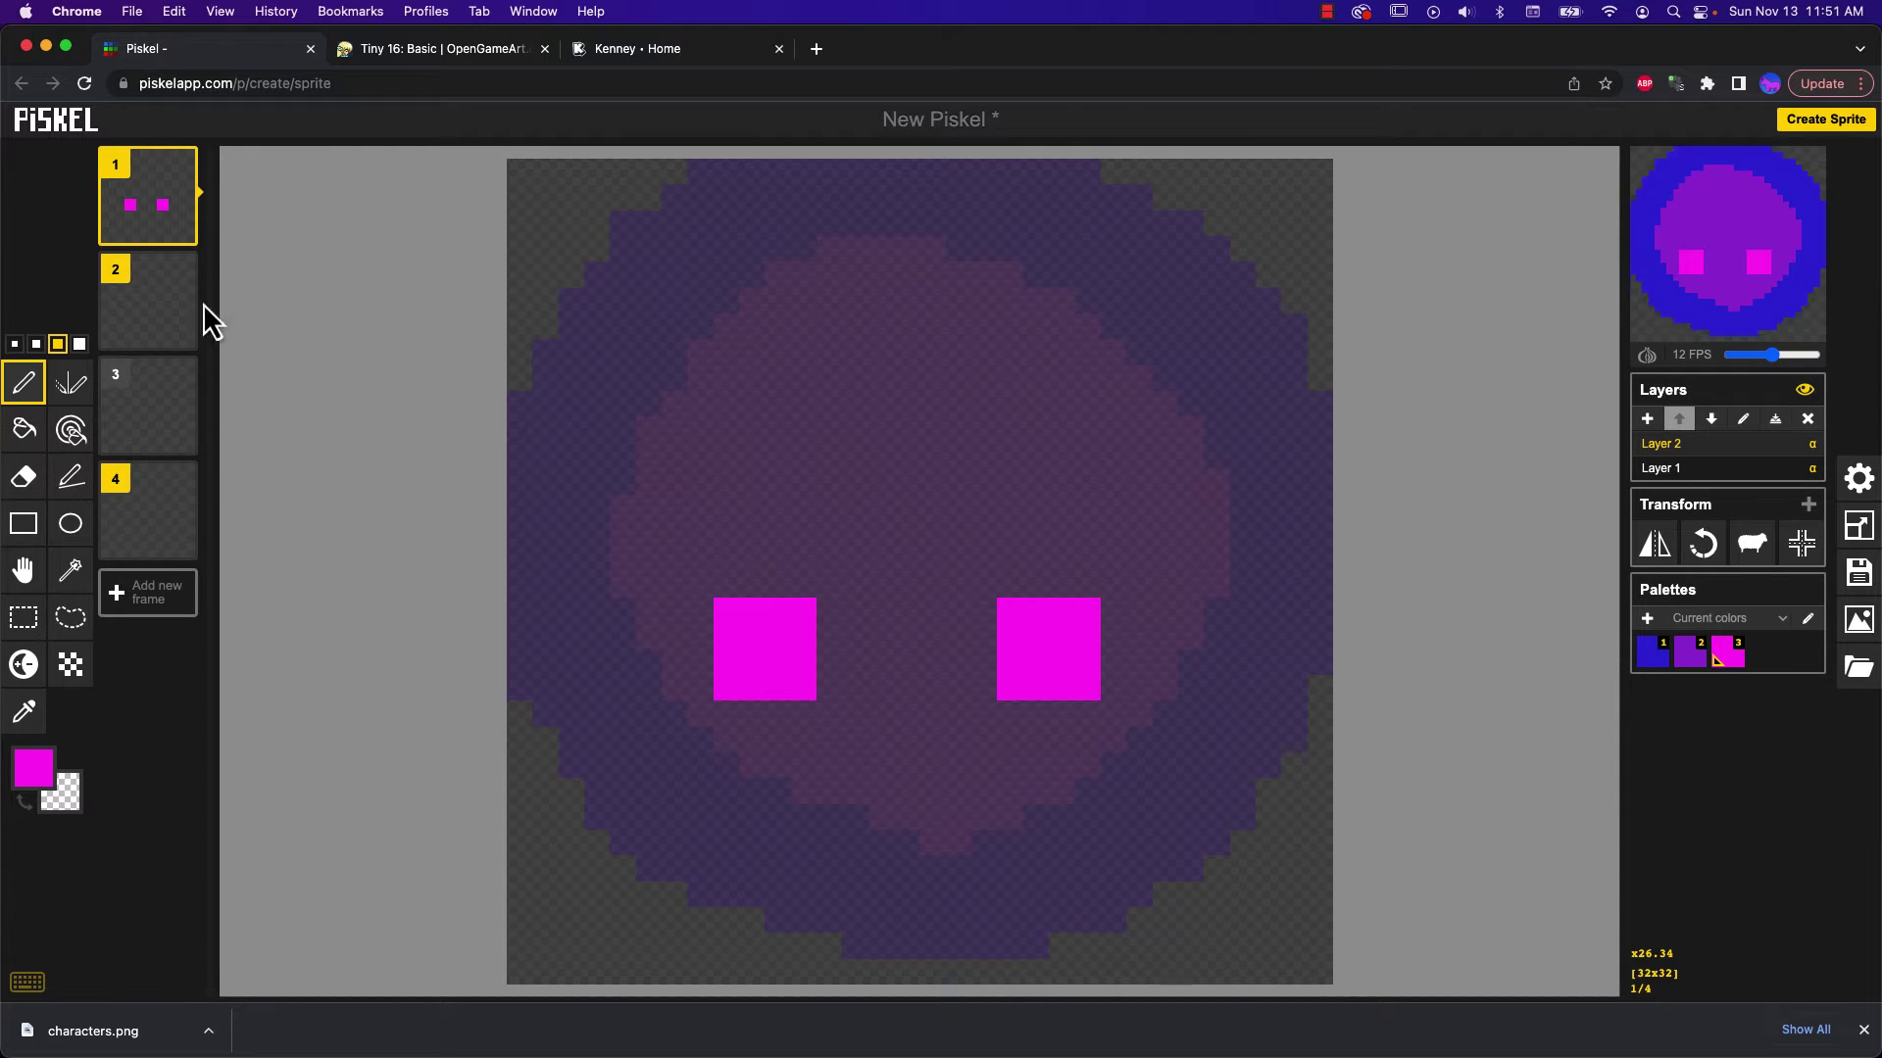
Rectangle-select frame 1's eyes and paste them onto frames 2 and 3
click(137, 314)
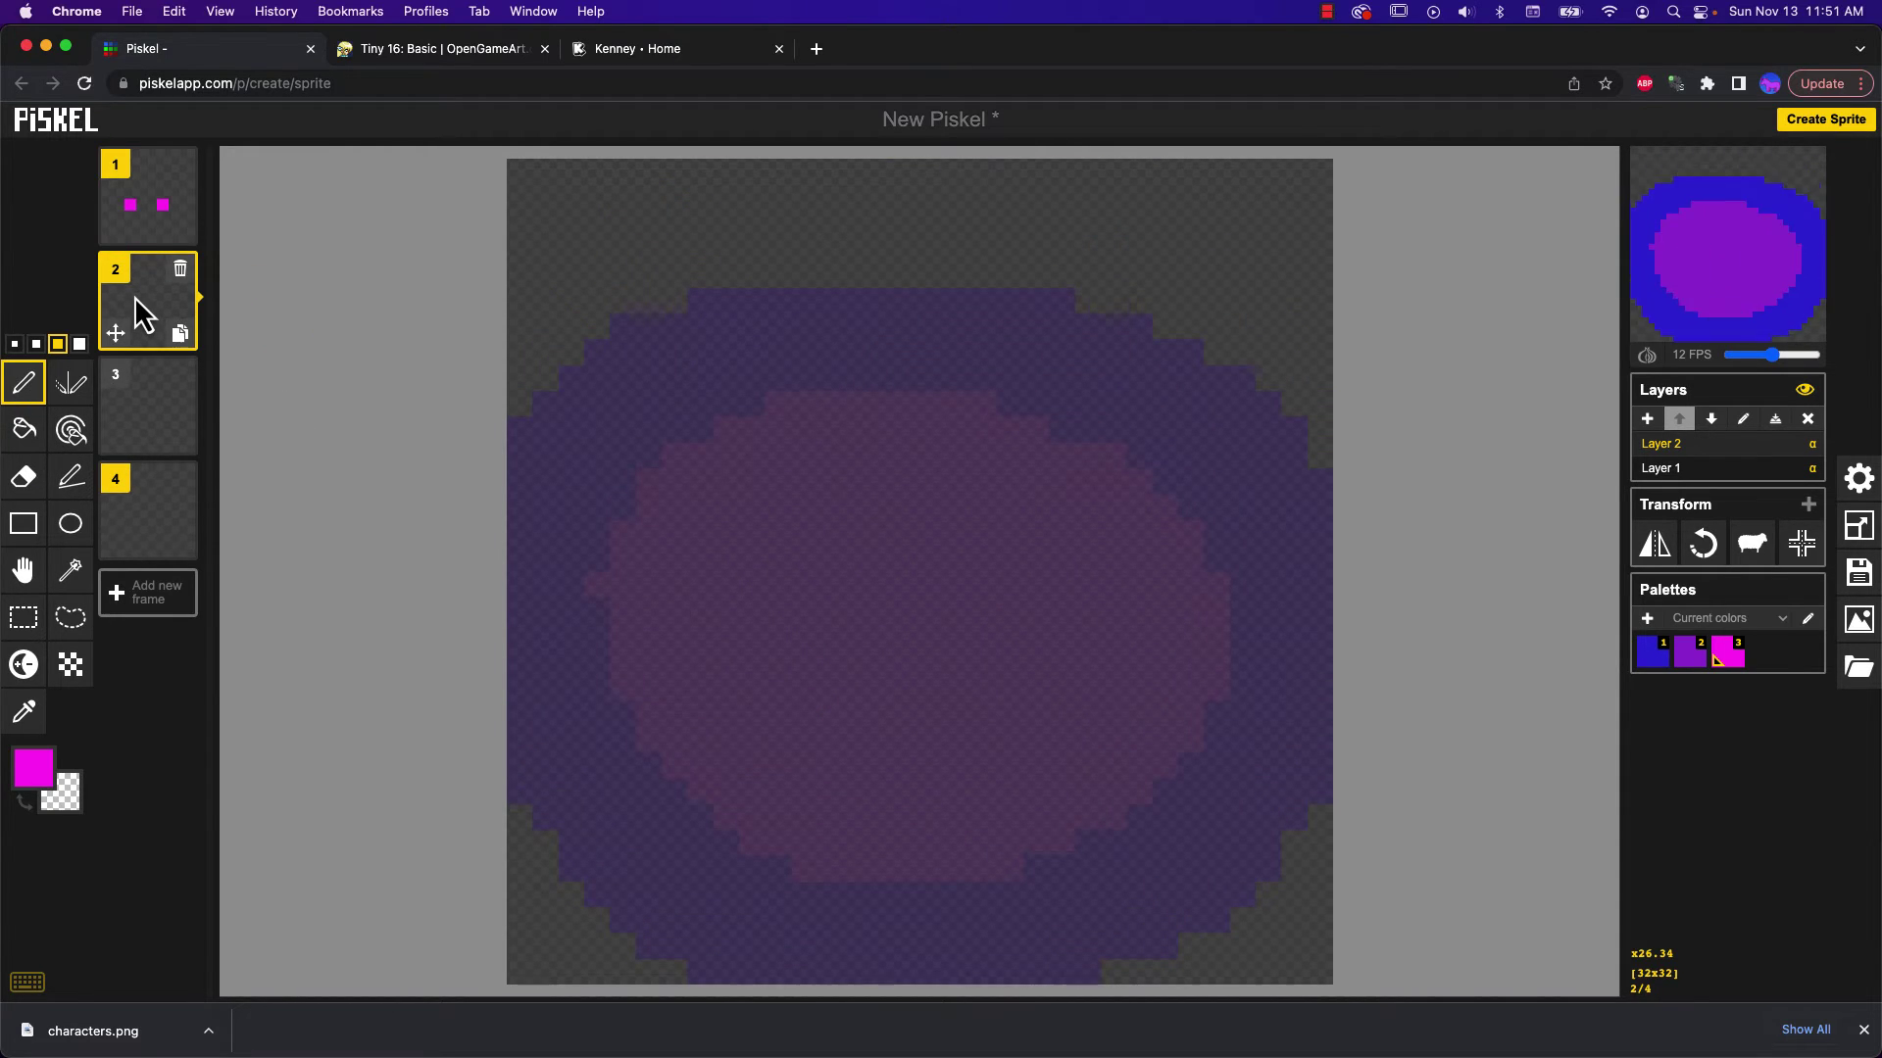
click(140, 235)
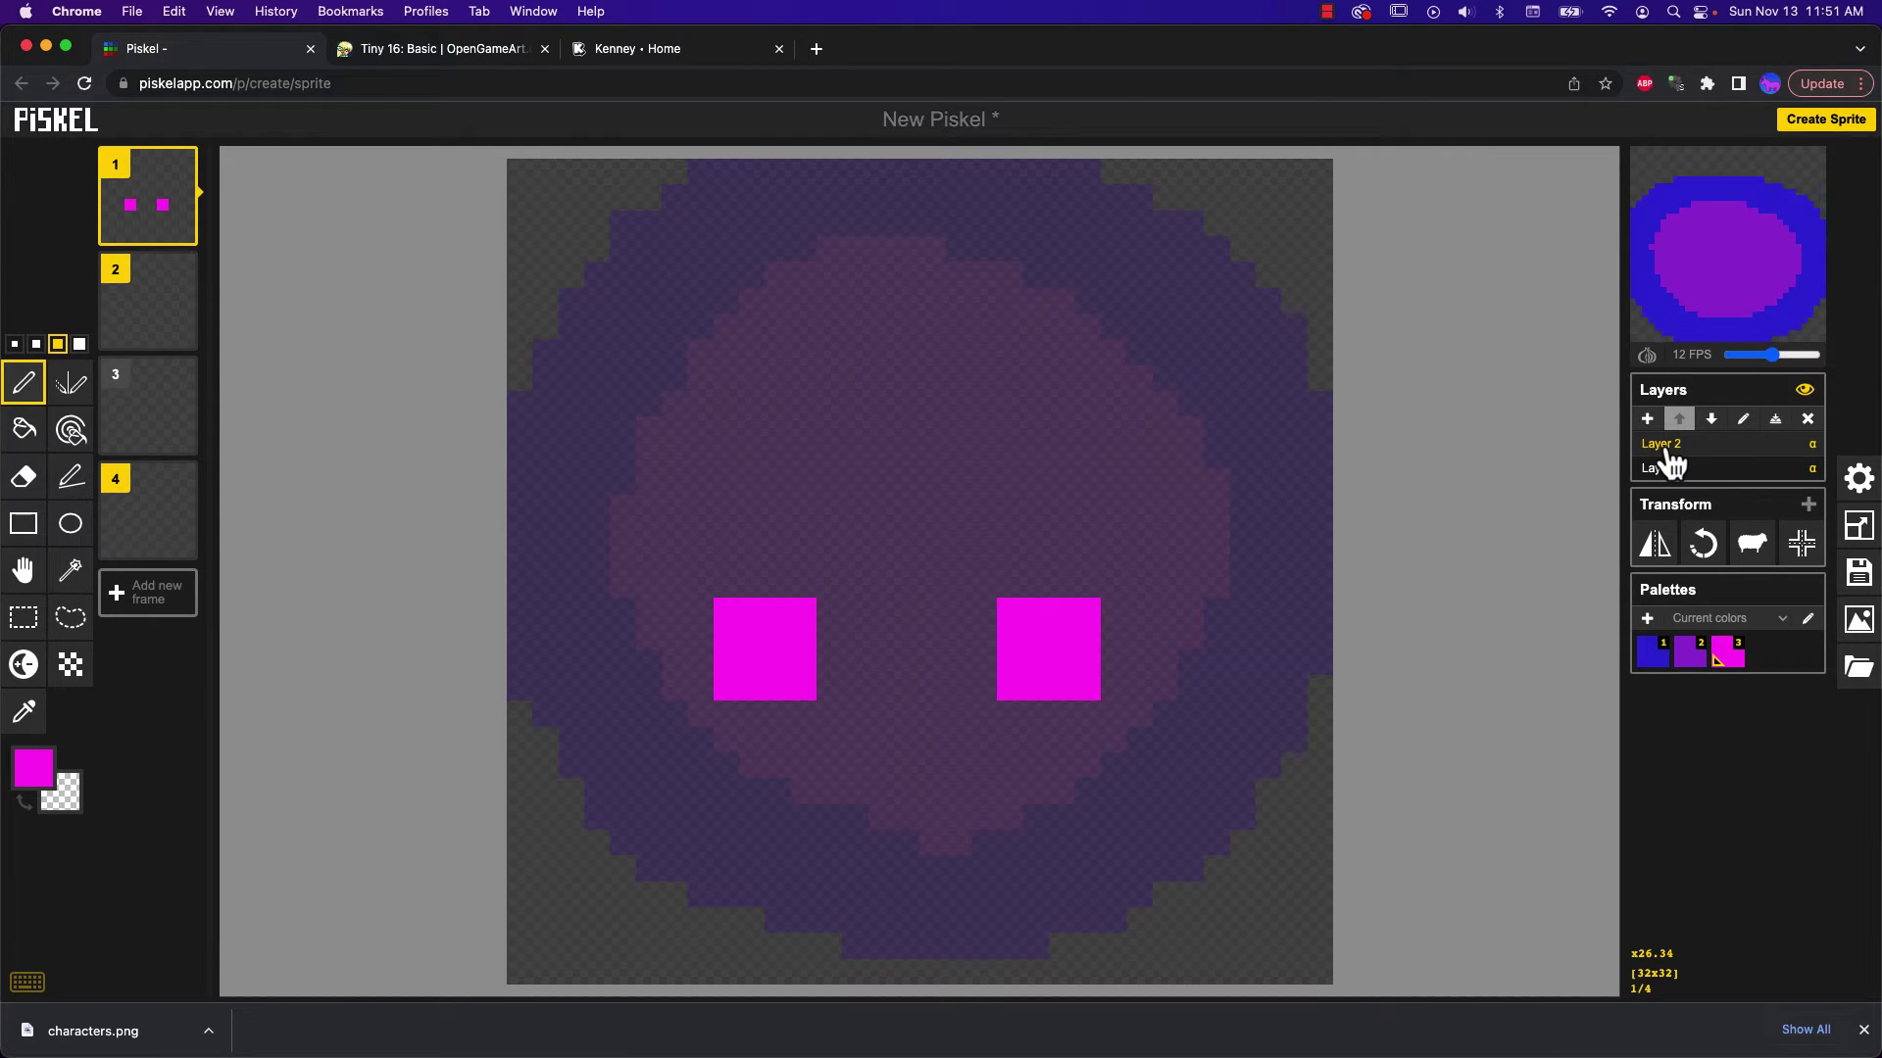
click(41, 632)
drag(678, 571, 1198, 725)
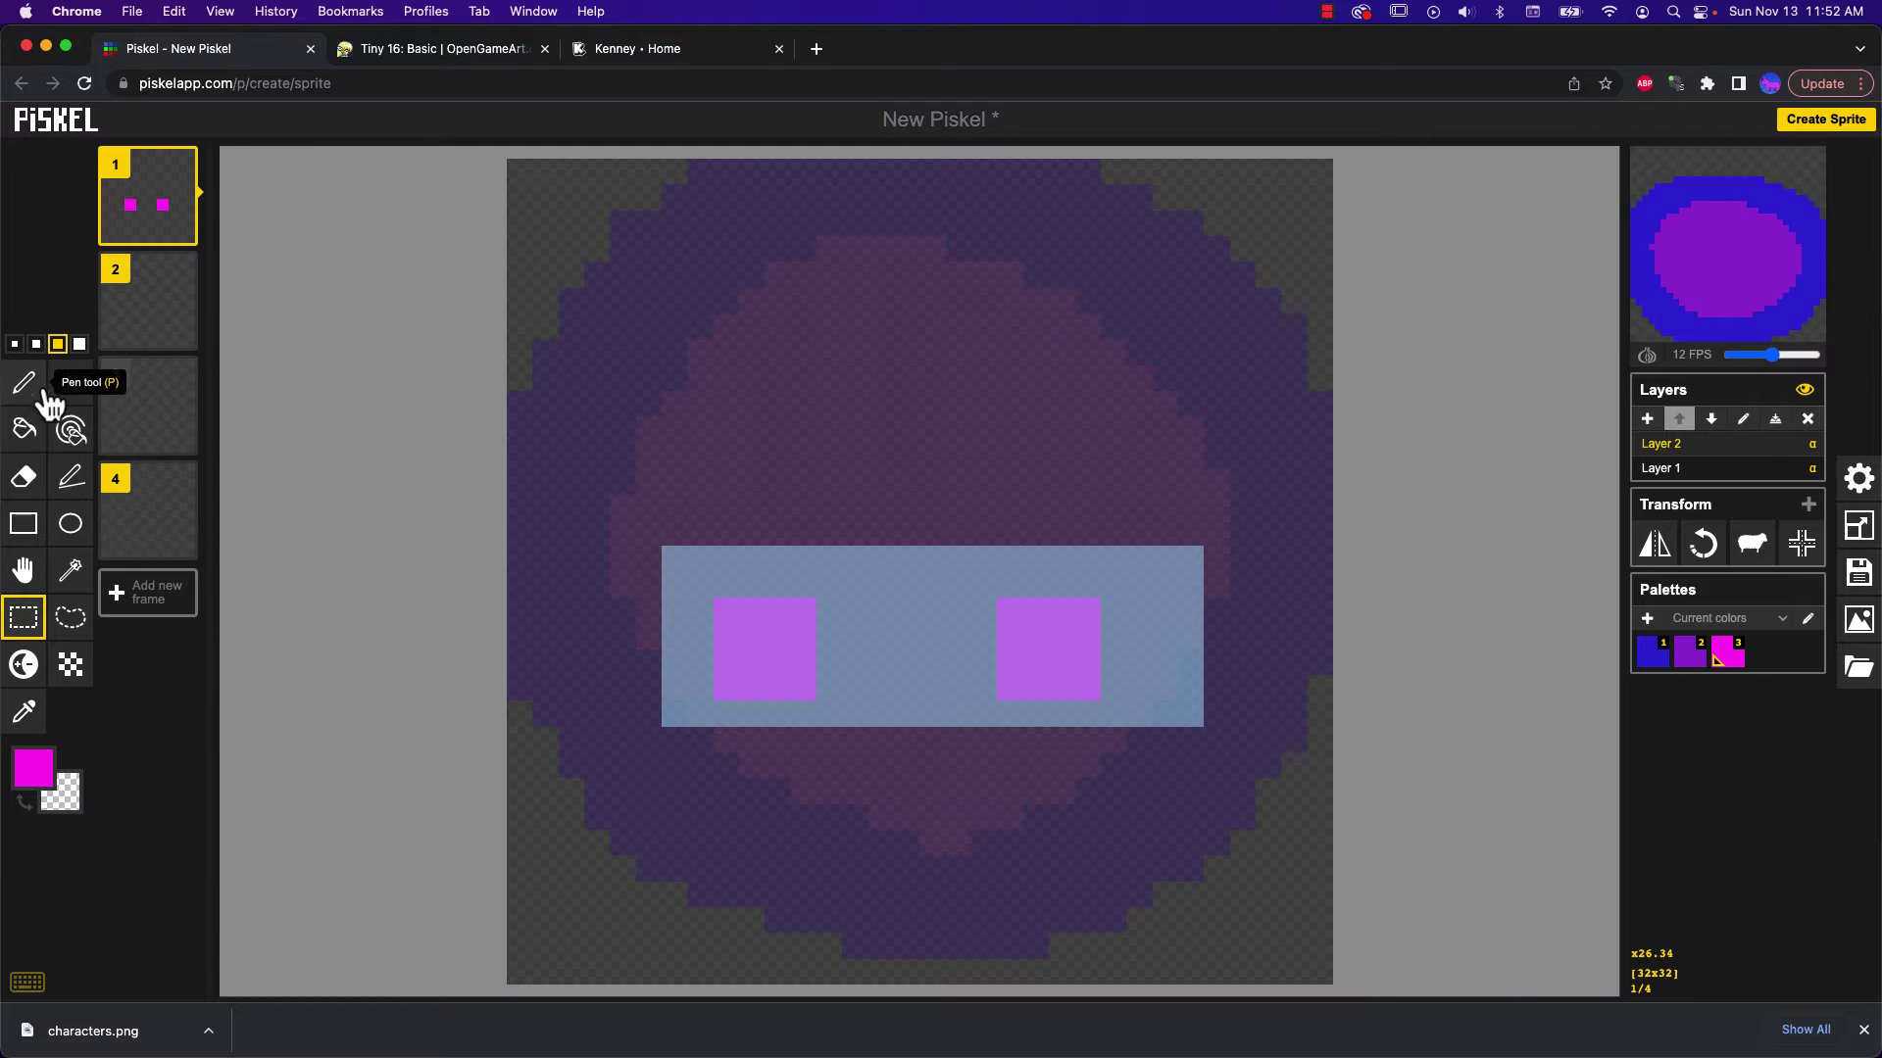
click(169, 306)
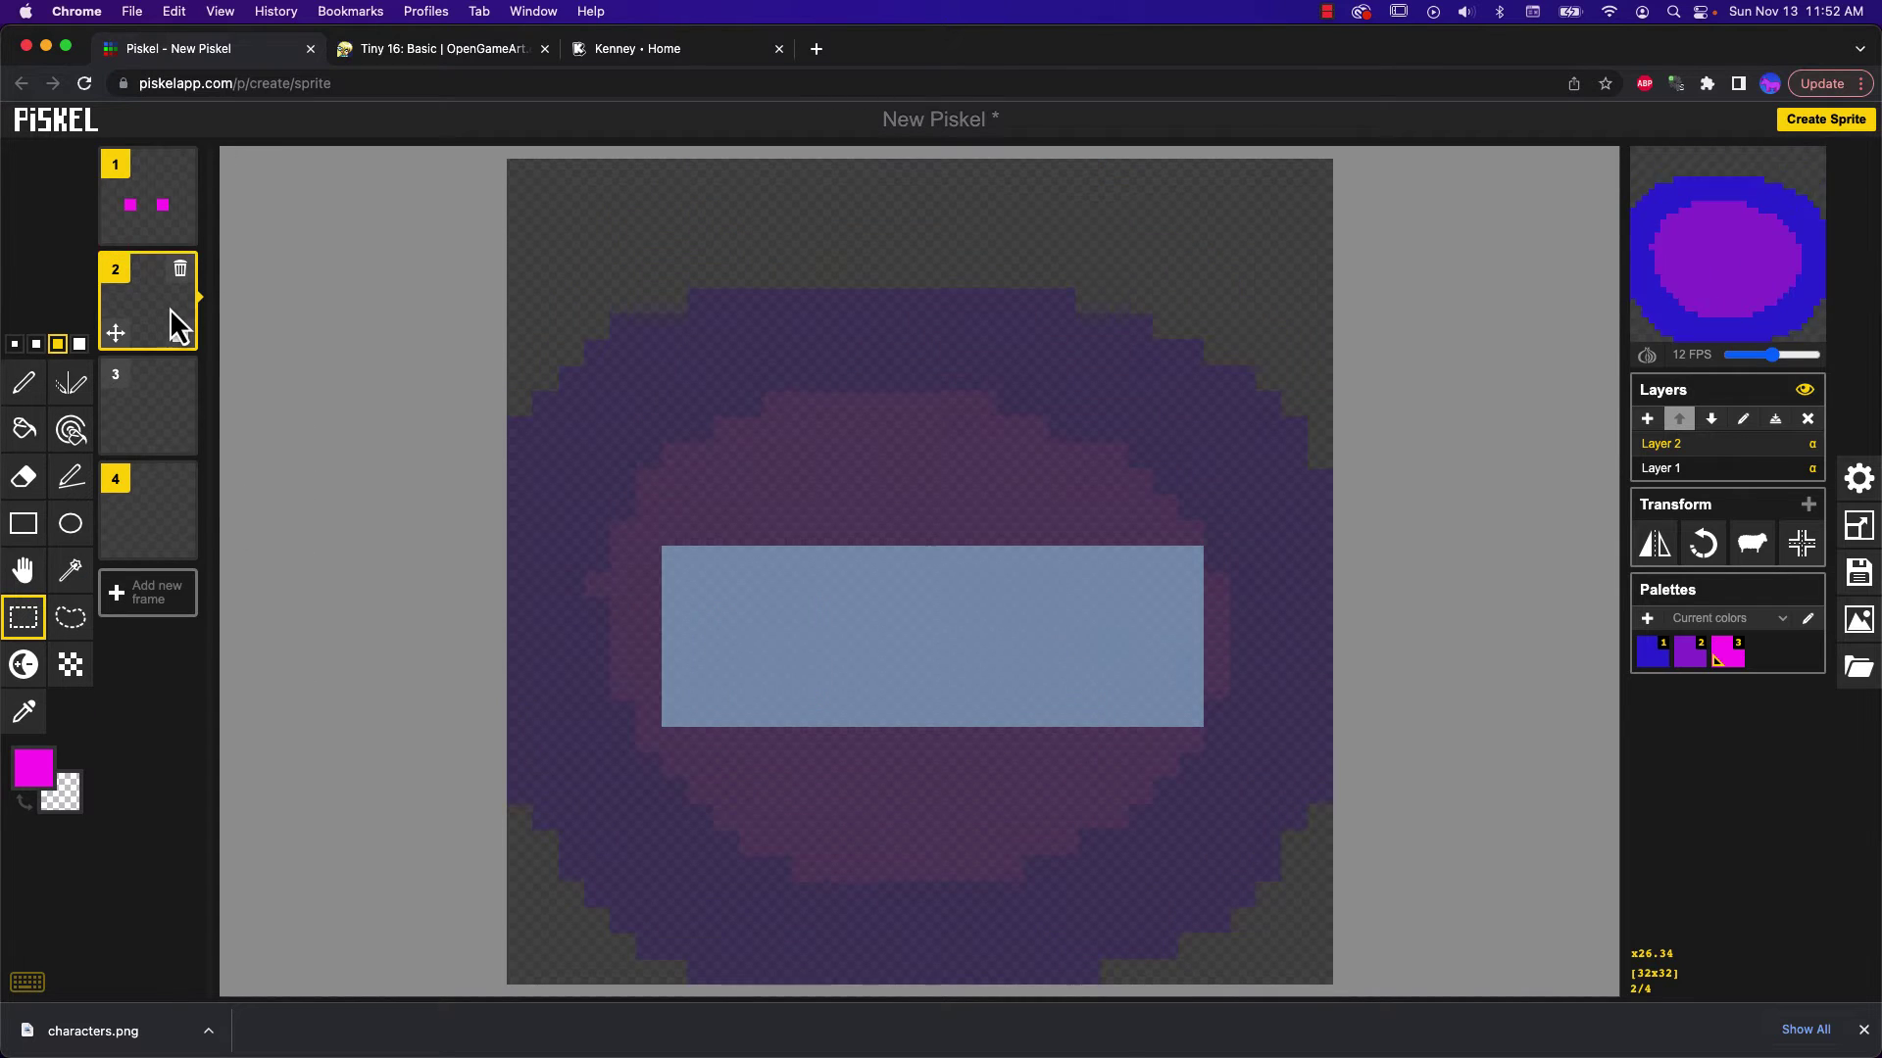
key(ctrl+v)
click(162, 424)
key(ctrl+v)
click(149, 521)
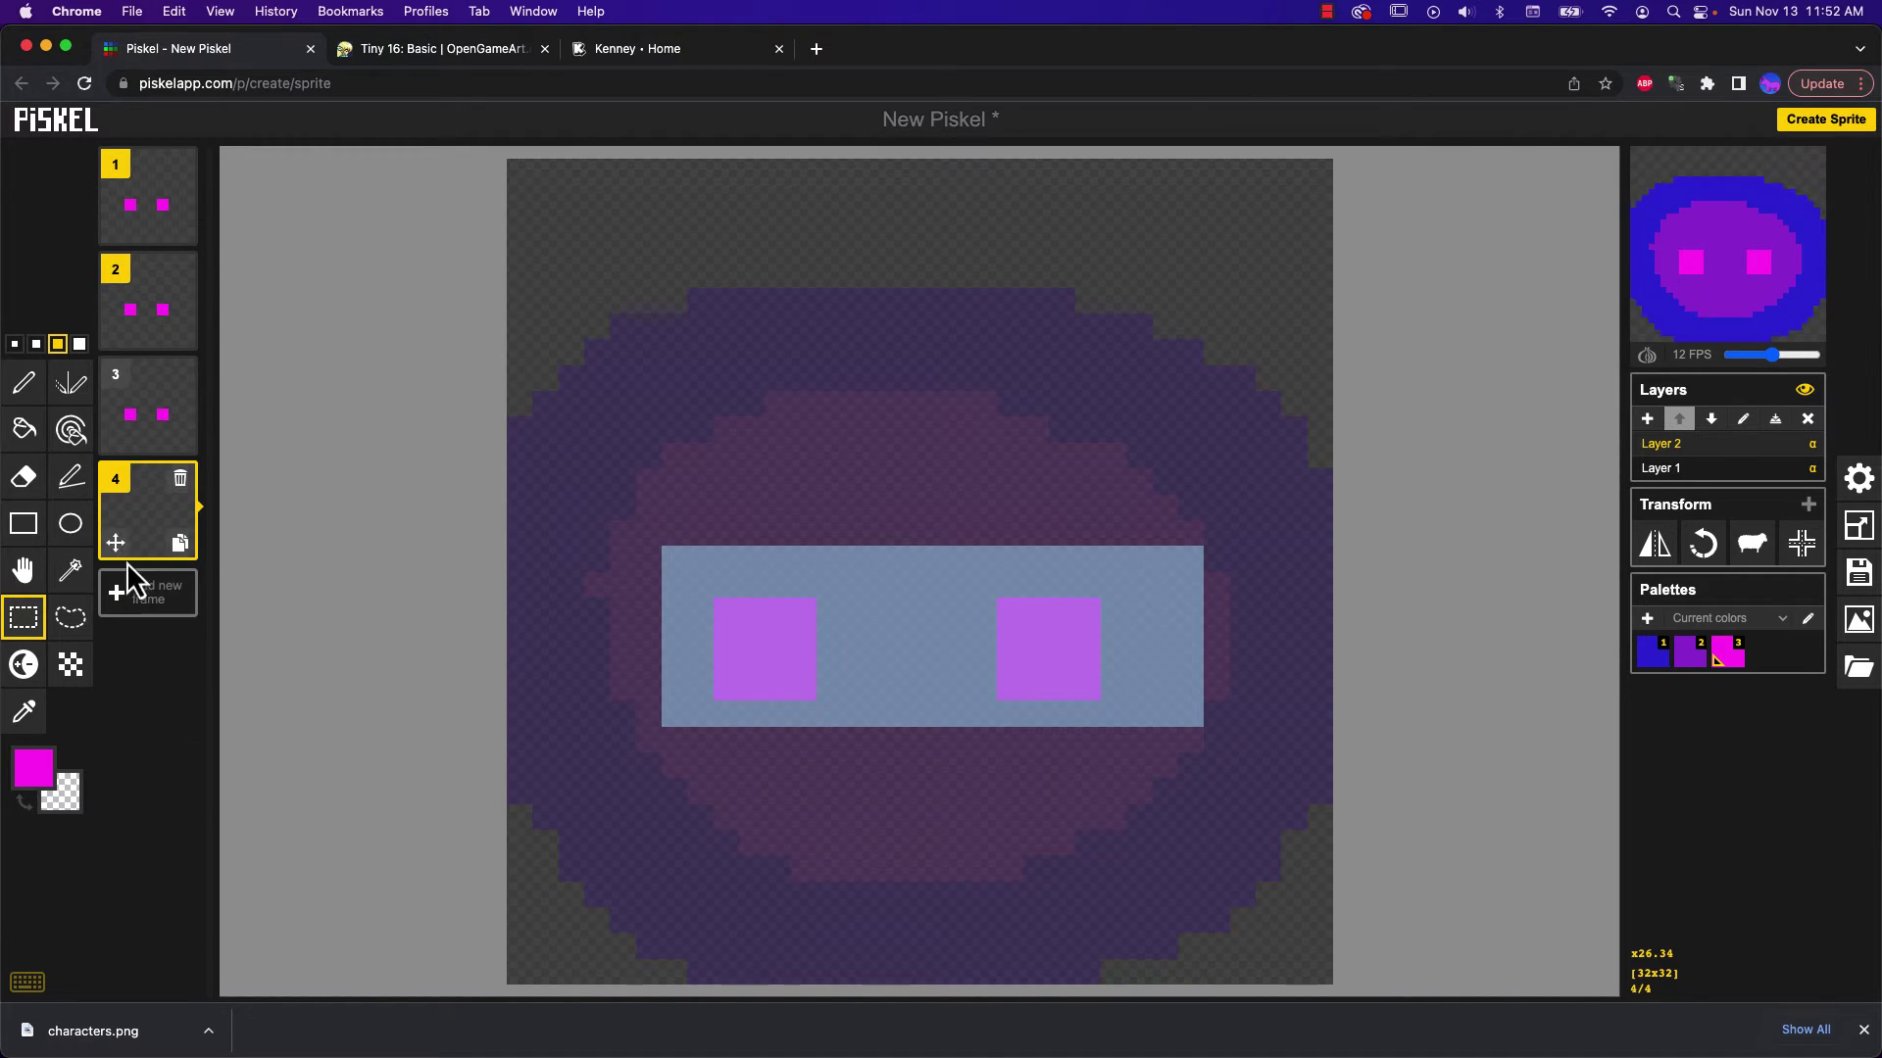
click(160, 425)
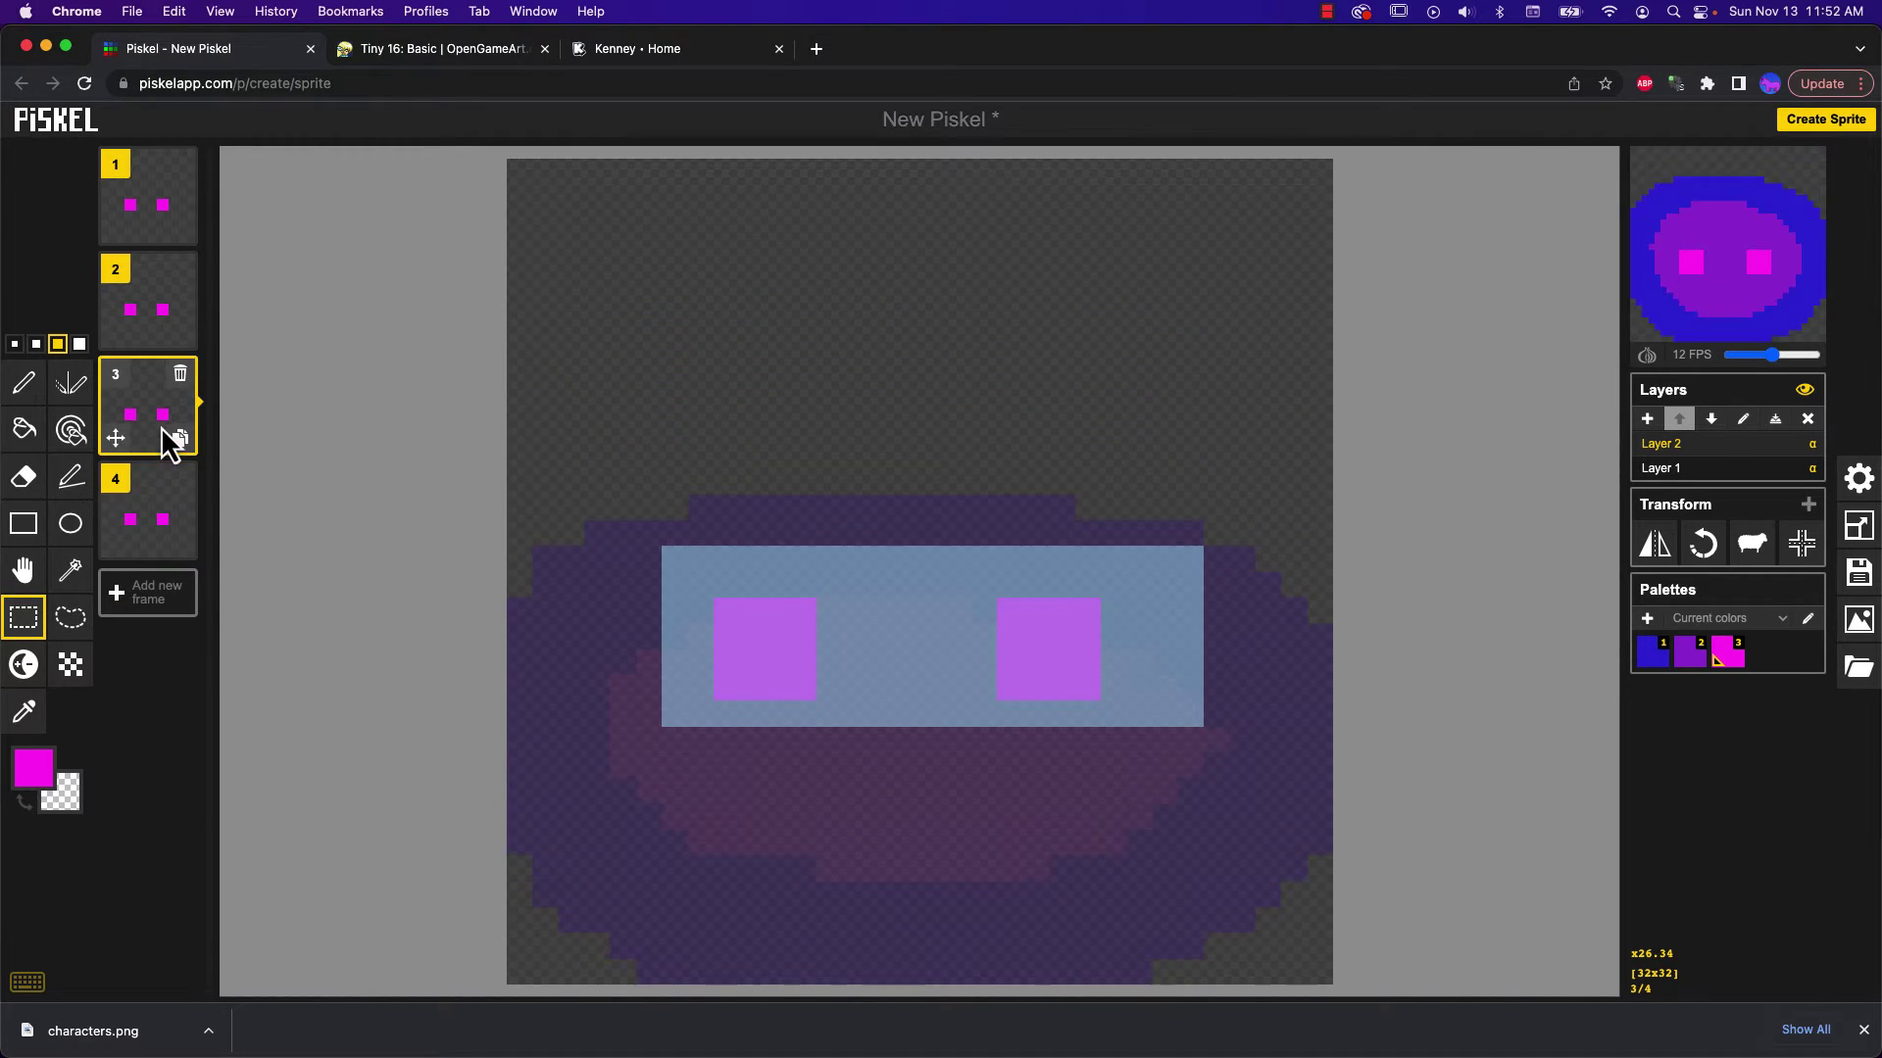
Move the eyes lower on frame 3 using the magic wand and rectangle selection
click(71, 571)
click(770, 643)
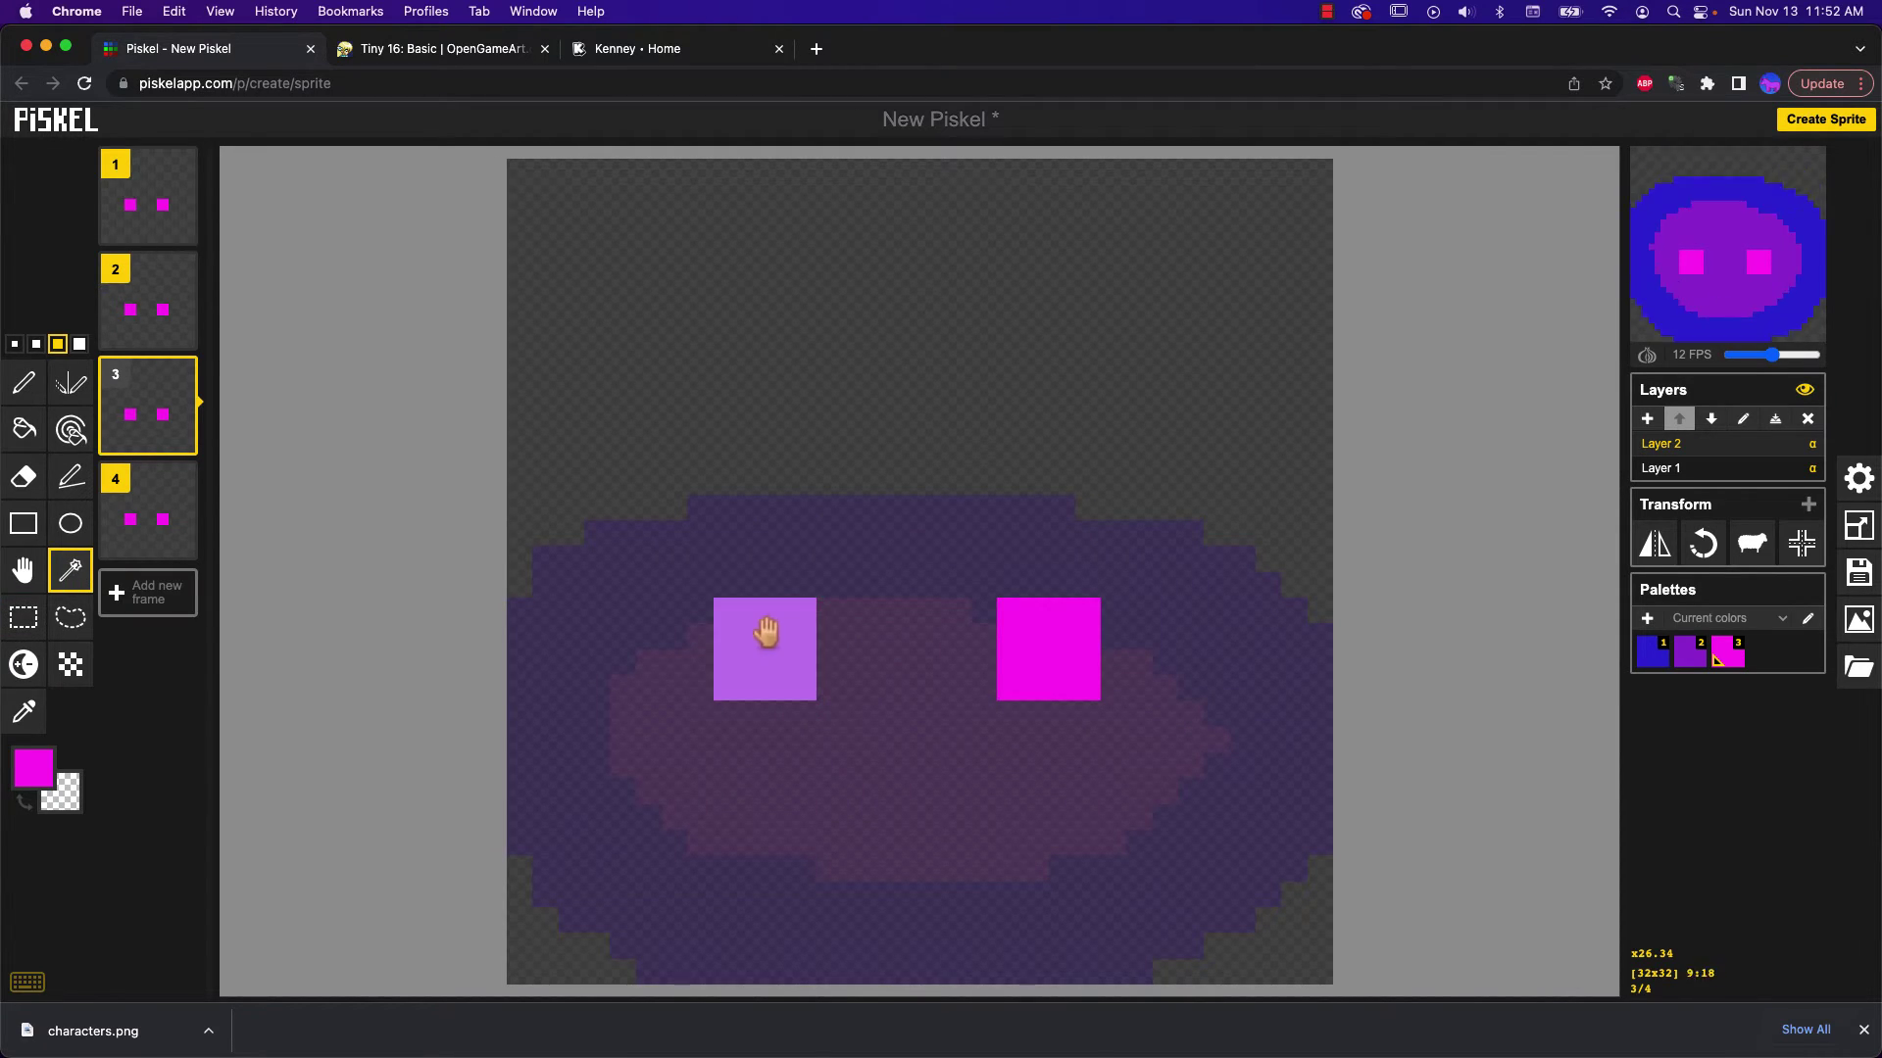
click(1061, 650)
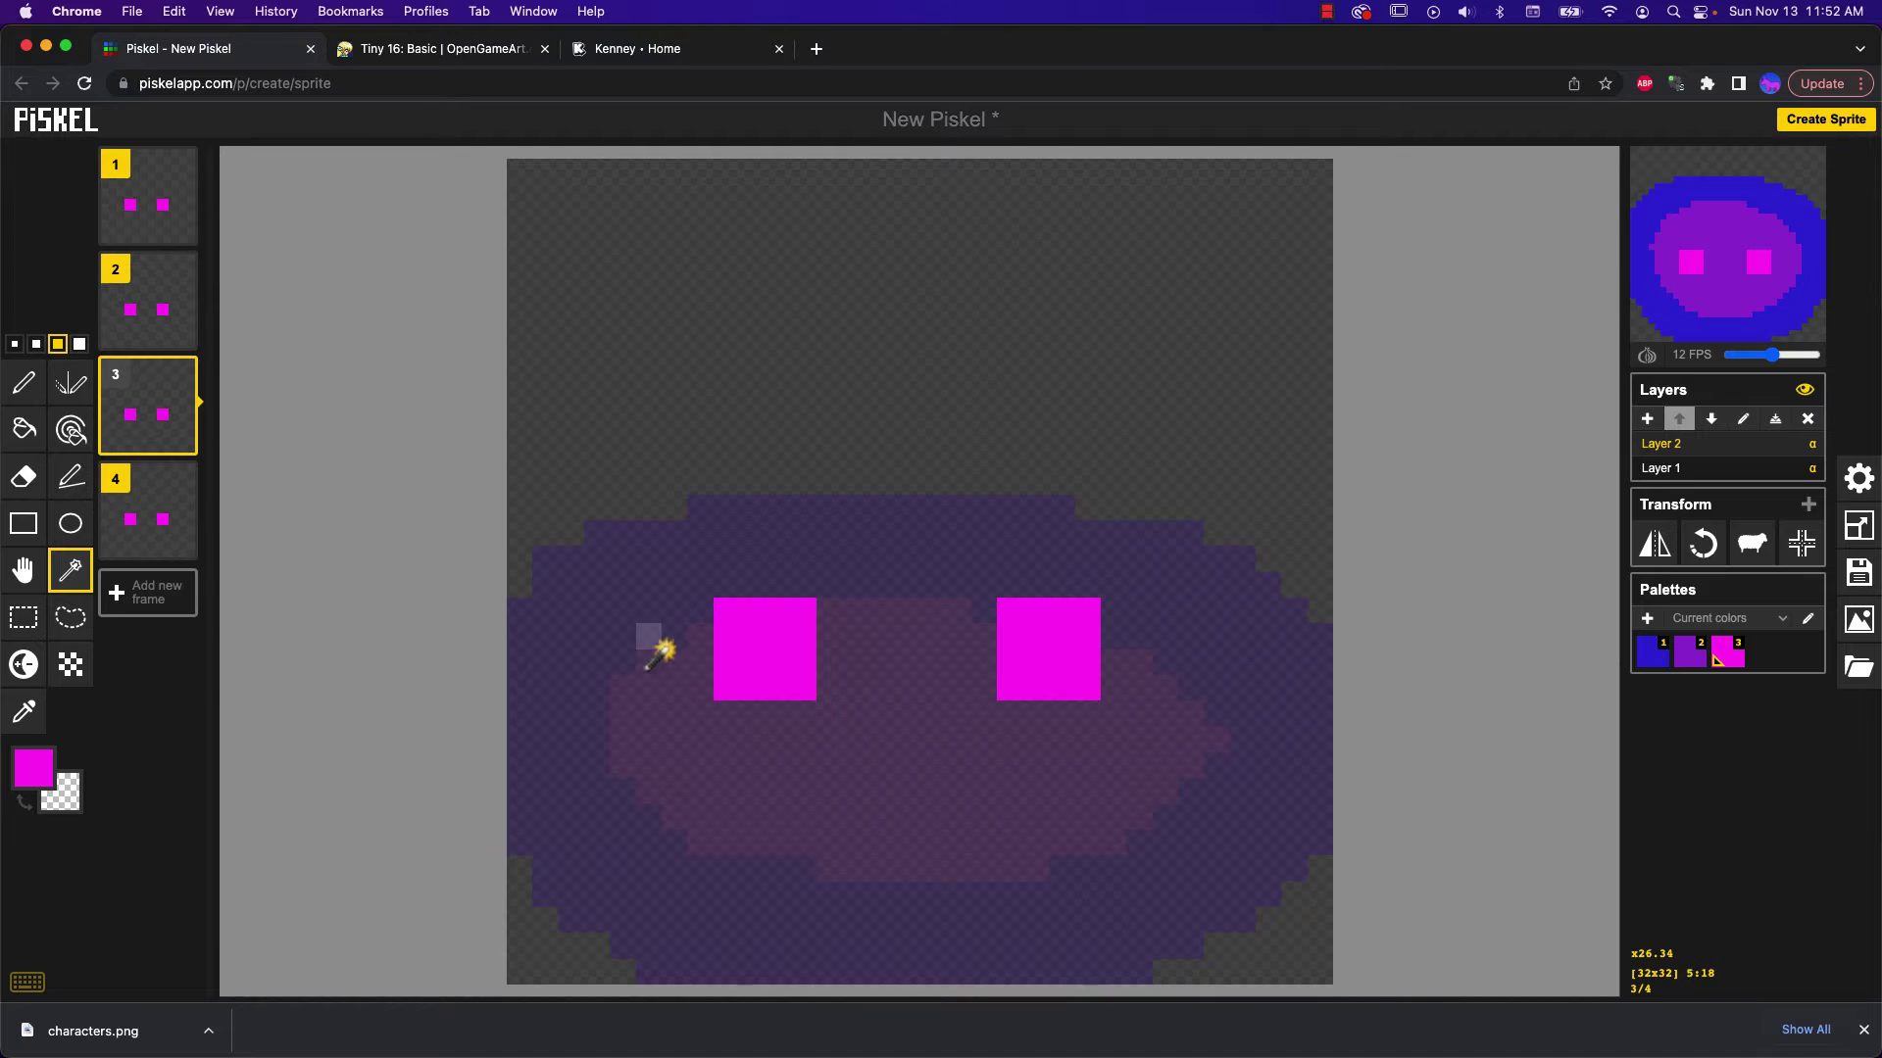
click(771, 658)
drag(771, 659, 774, 725)
click(1023, 691)
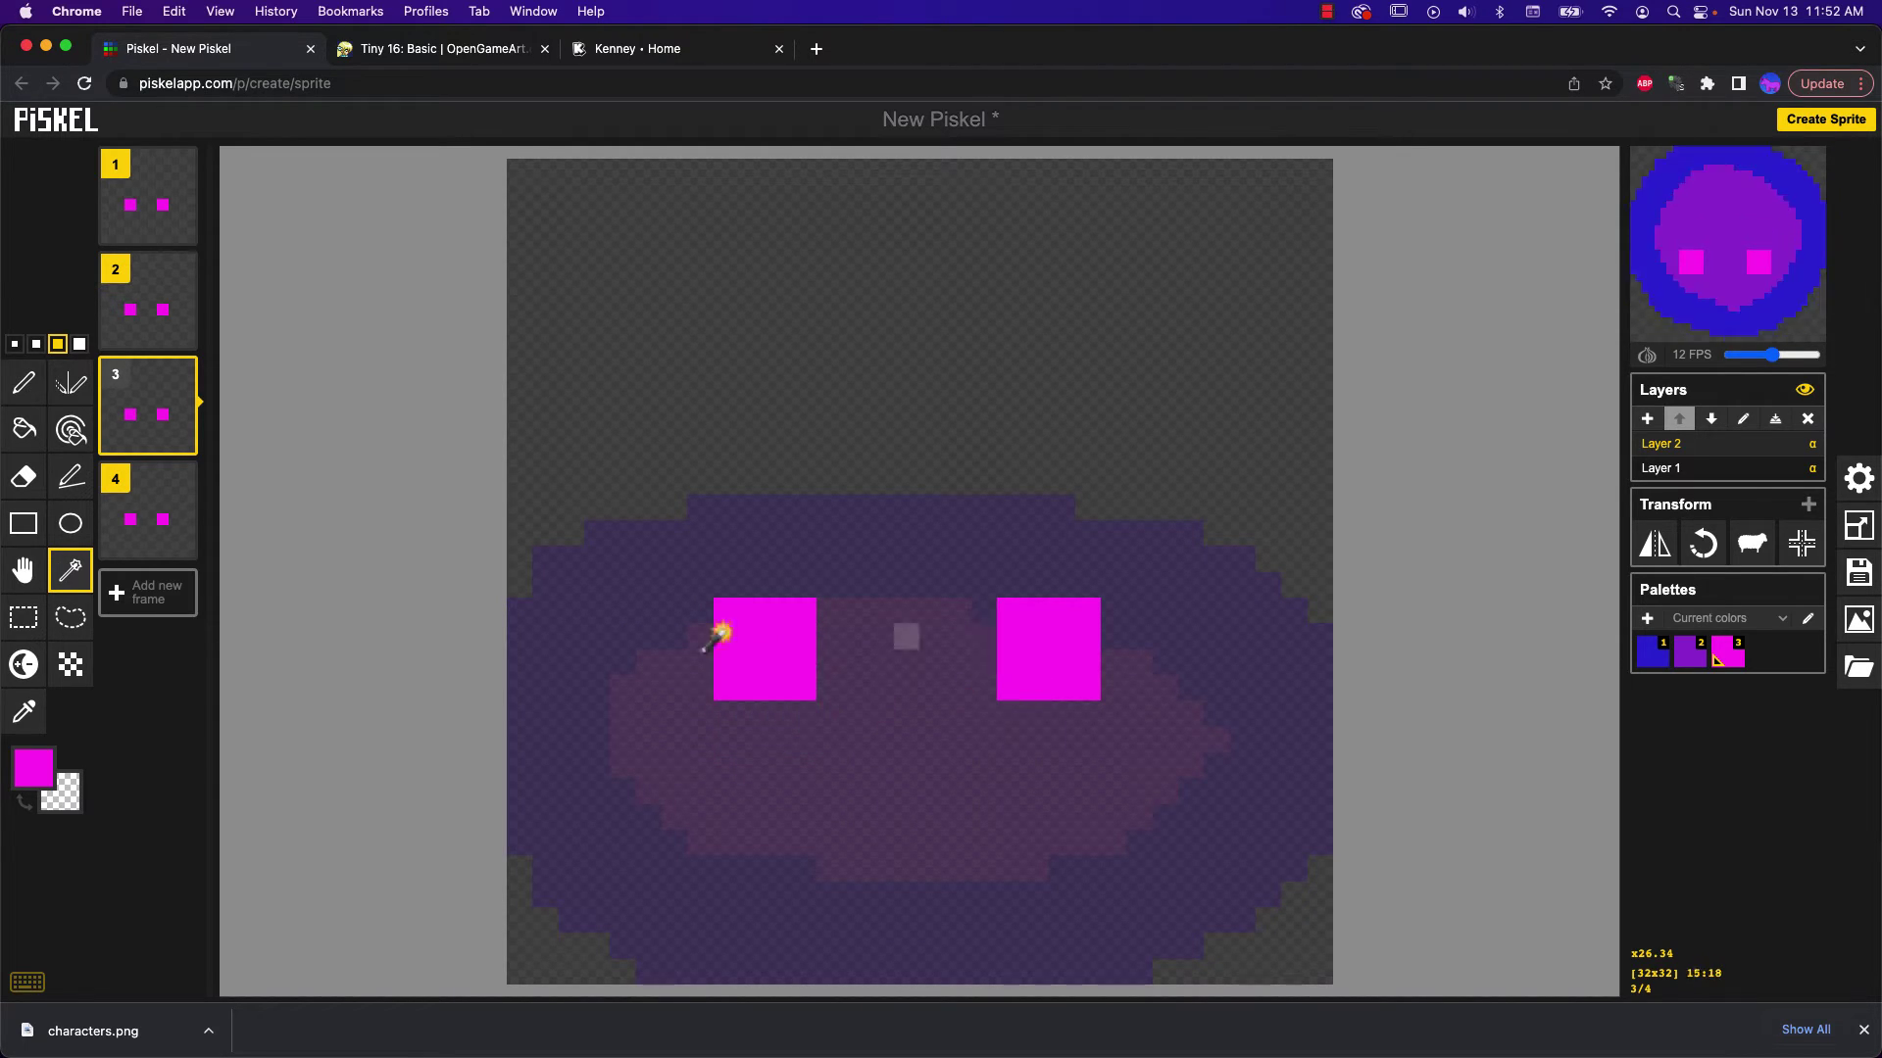
click(23, 625)
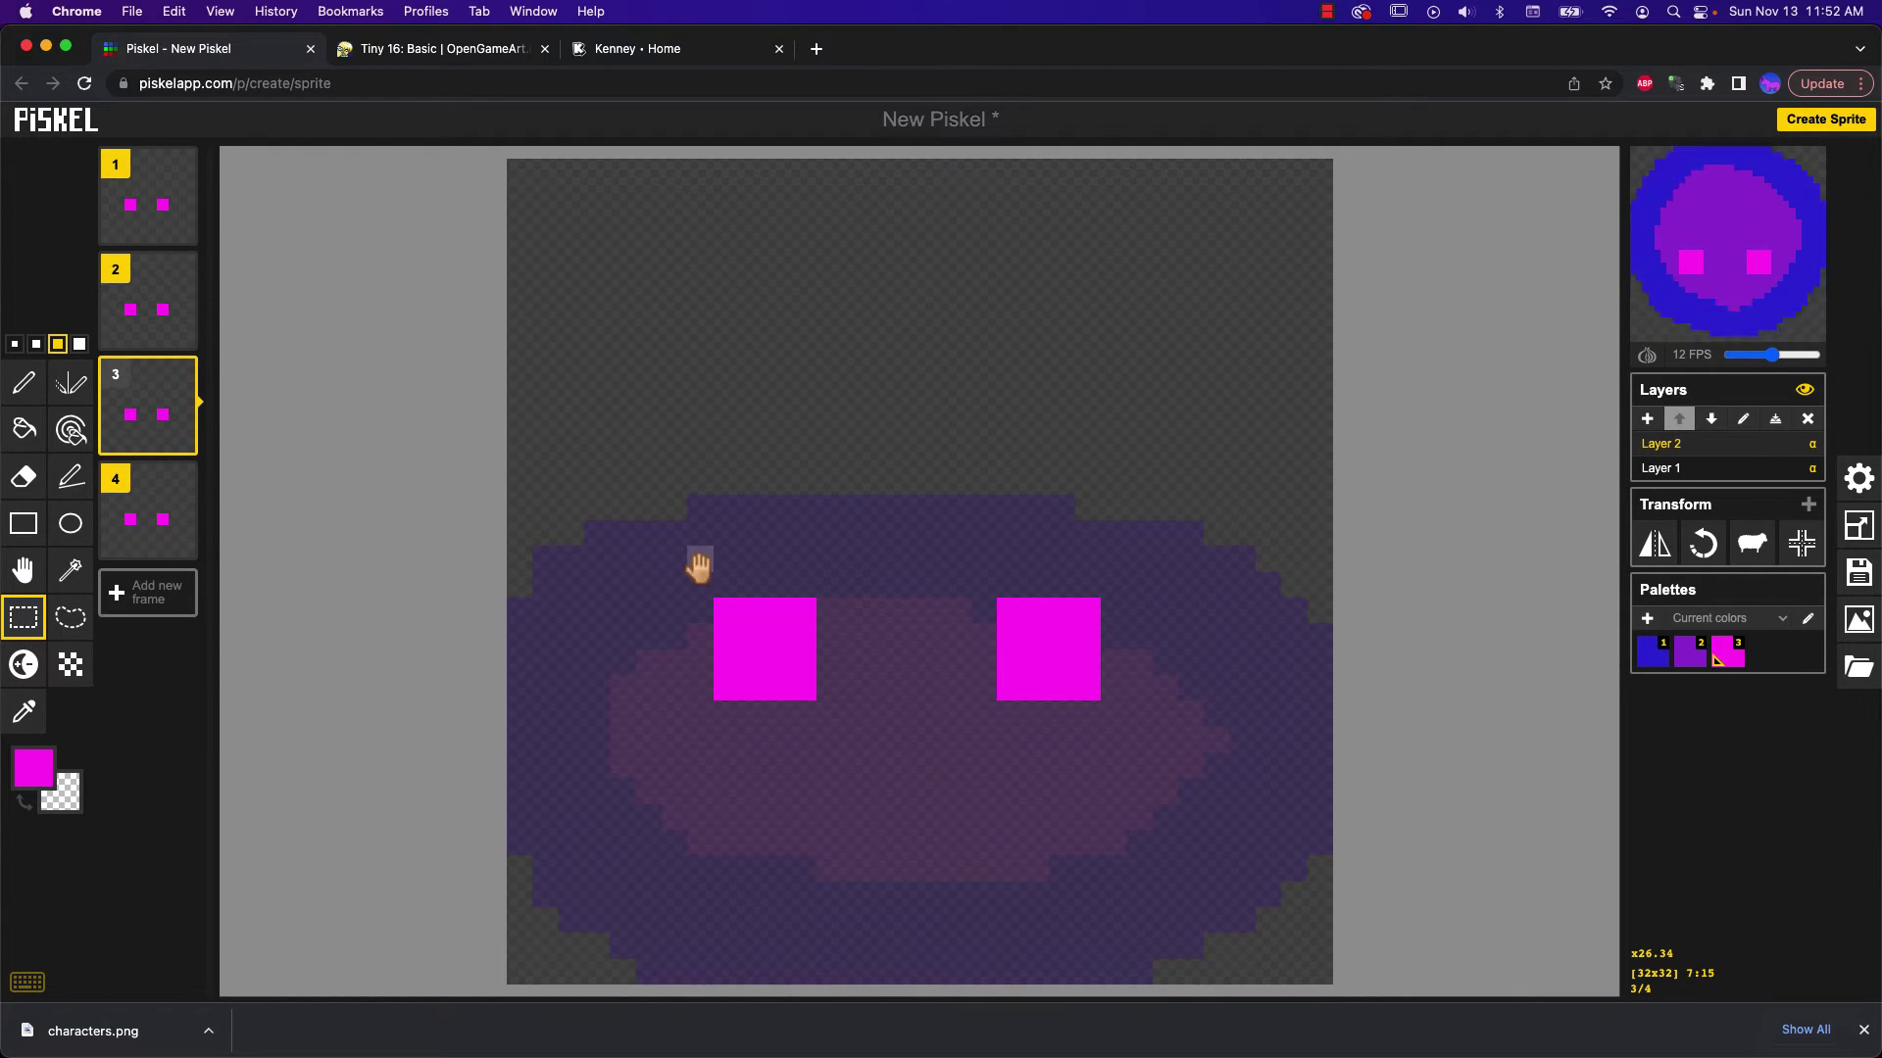
drag(656, 558, 1109, 747)
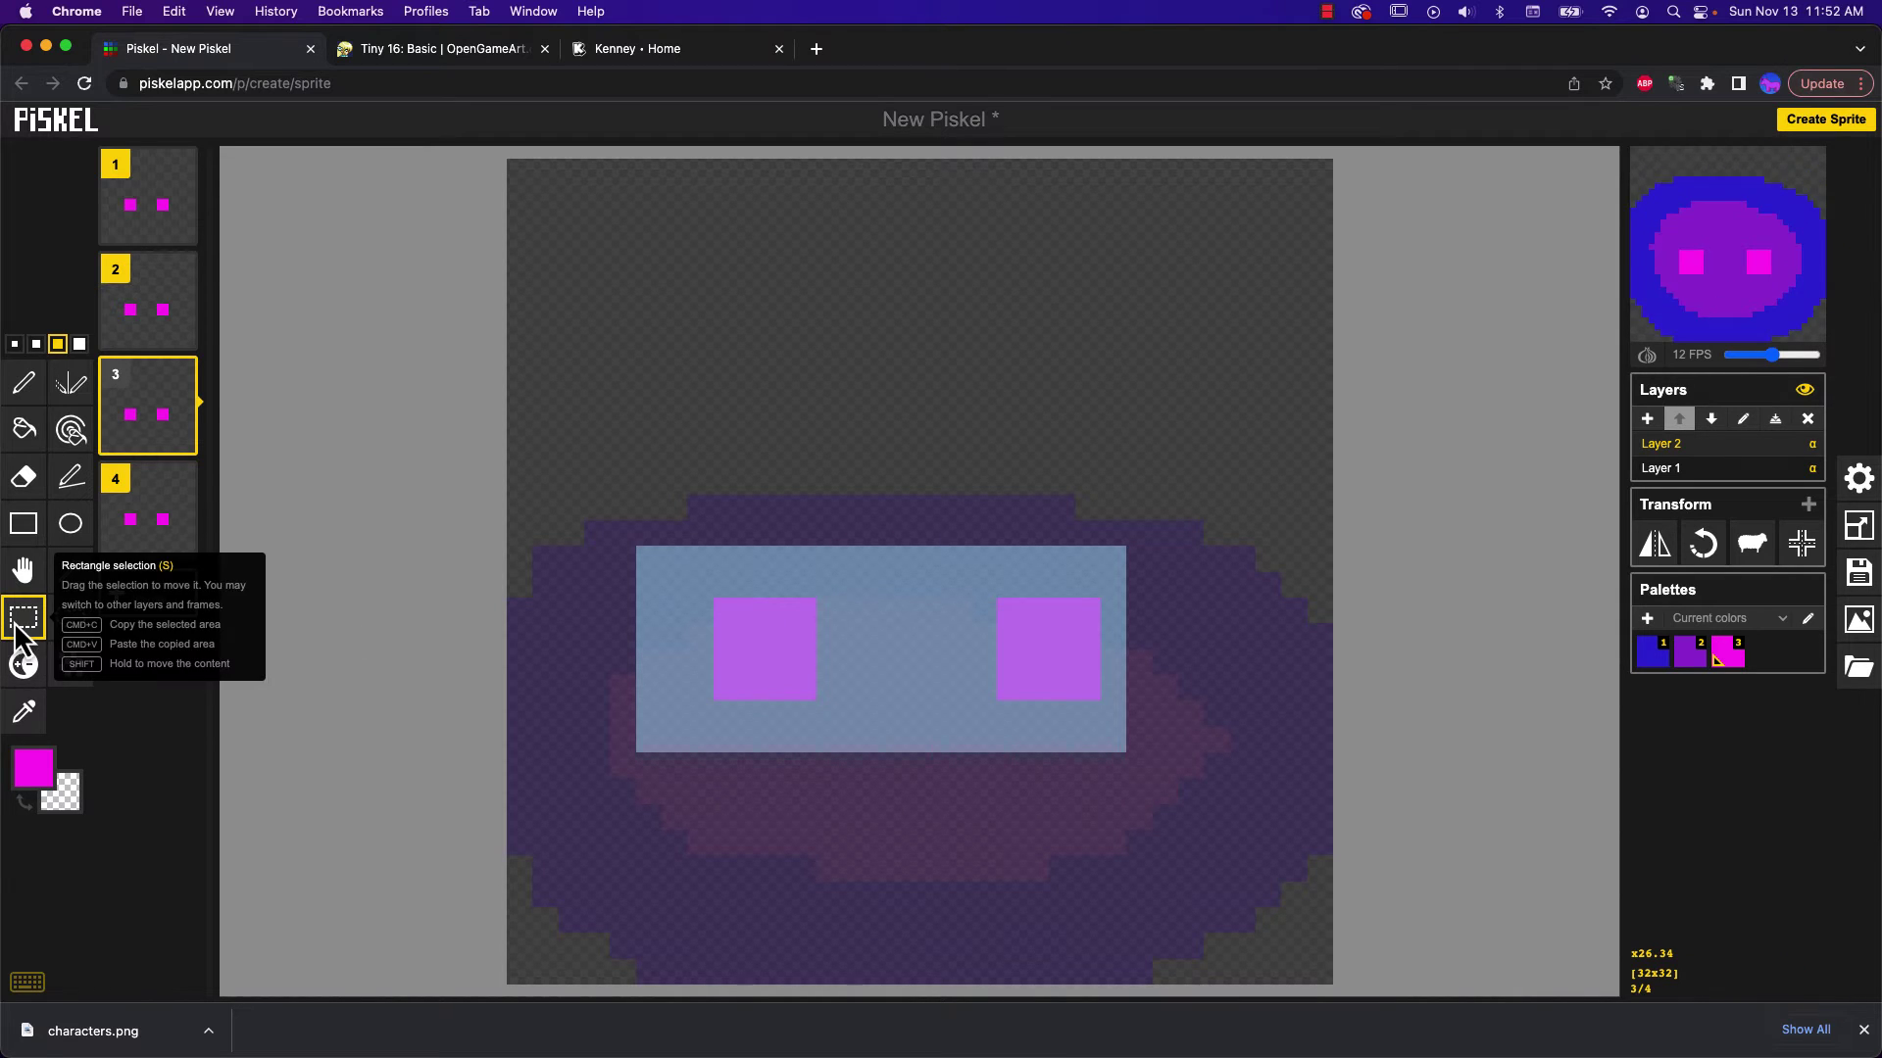
drag(733, 669, 760, 744)
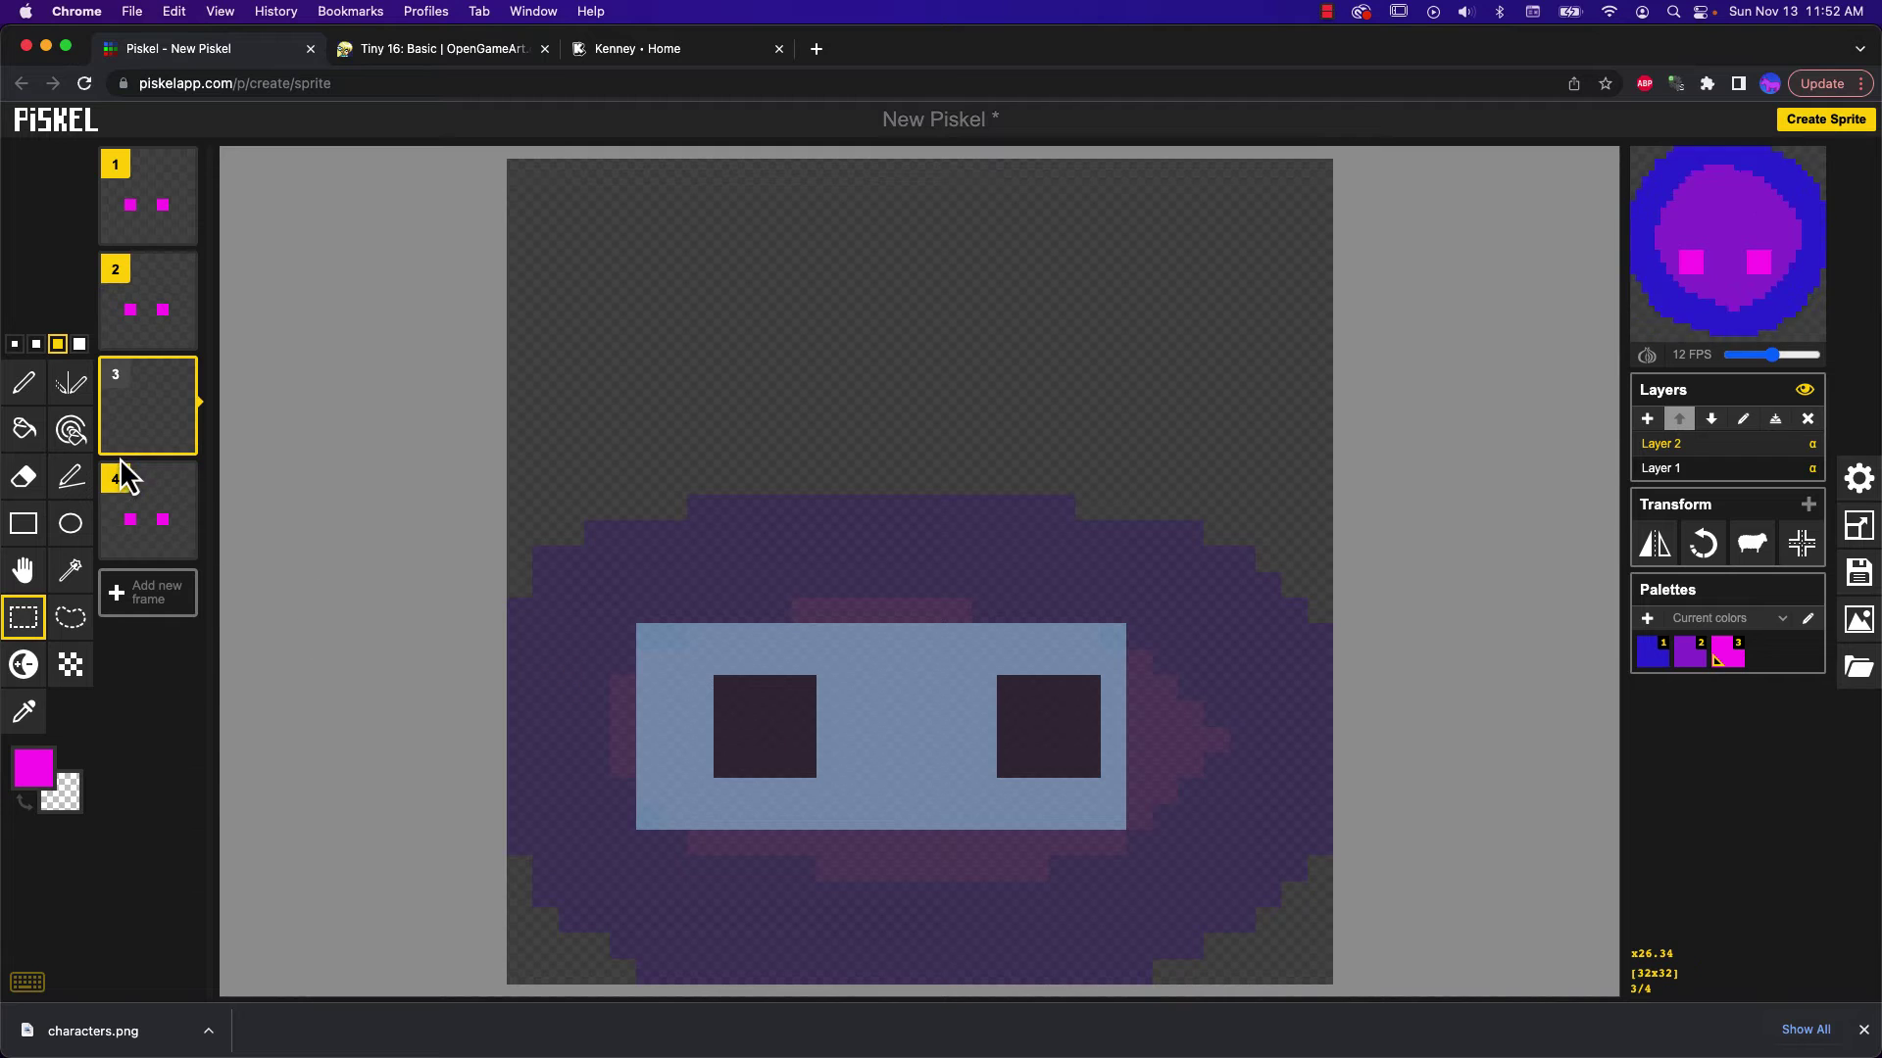
Move frame 4's eyes down about two pixels and commit the moved eyes on frame 2
click(165, 508)
drag(700, 573, 1192, 836)
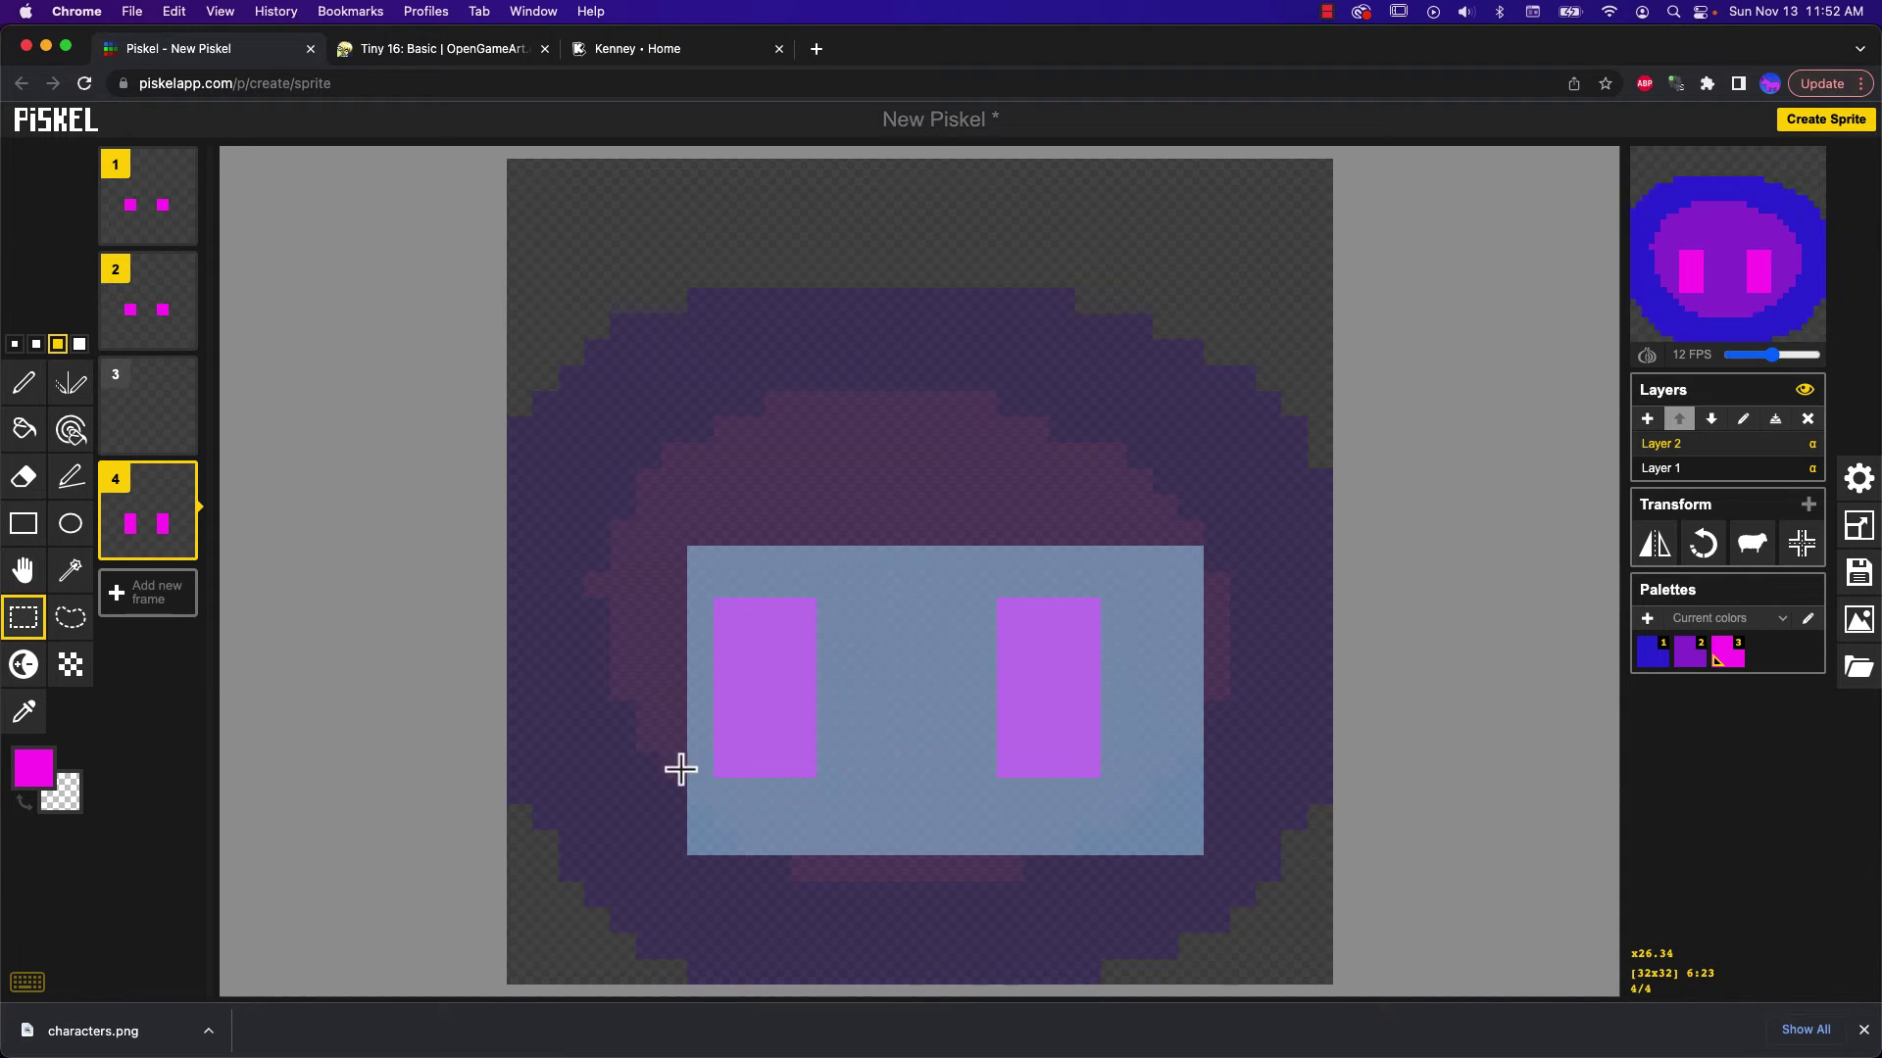
drag(753, 676, 751, 719)
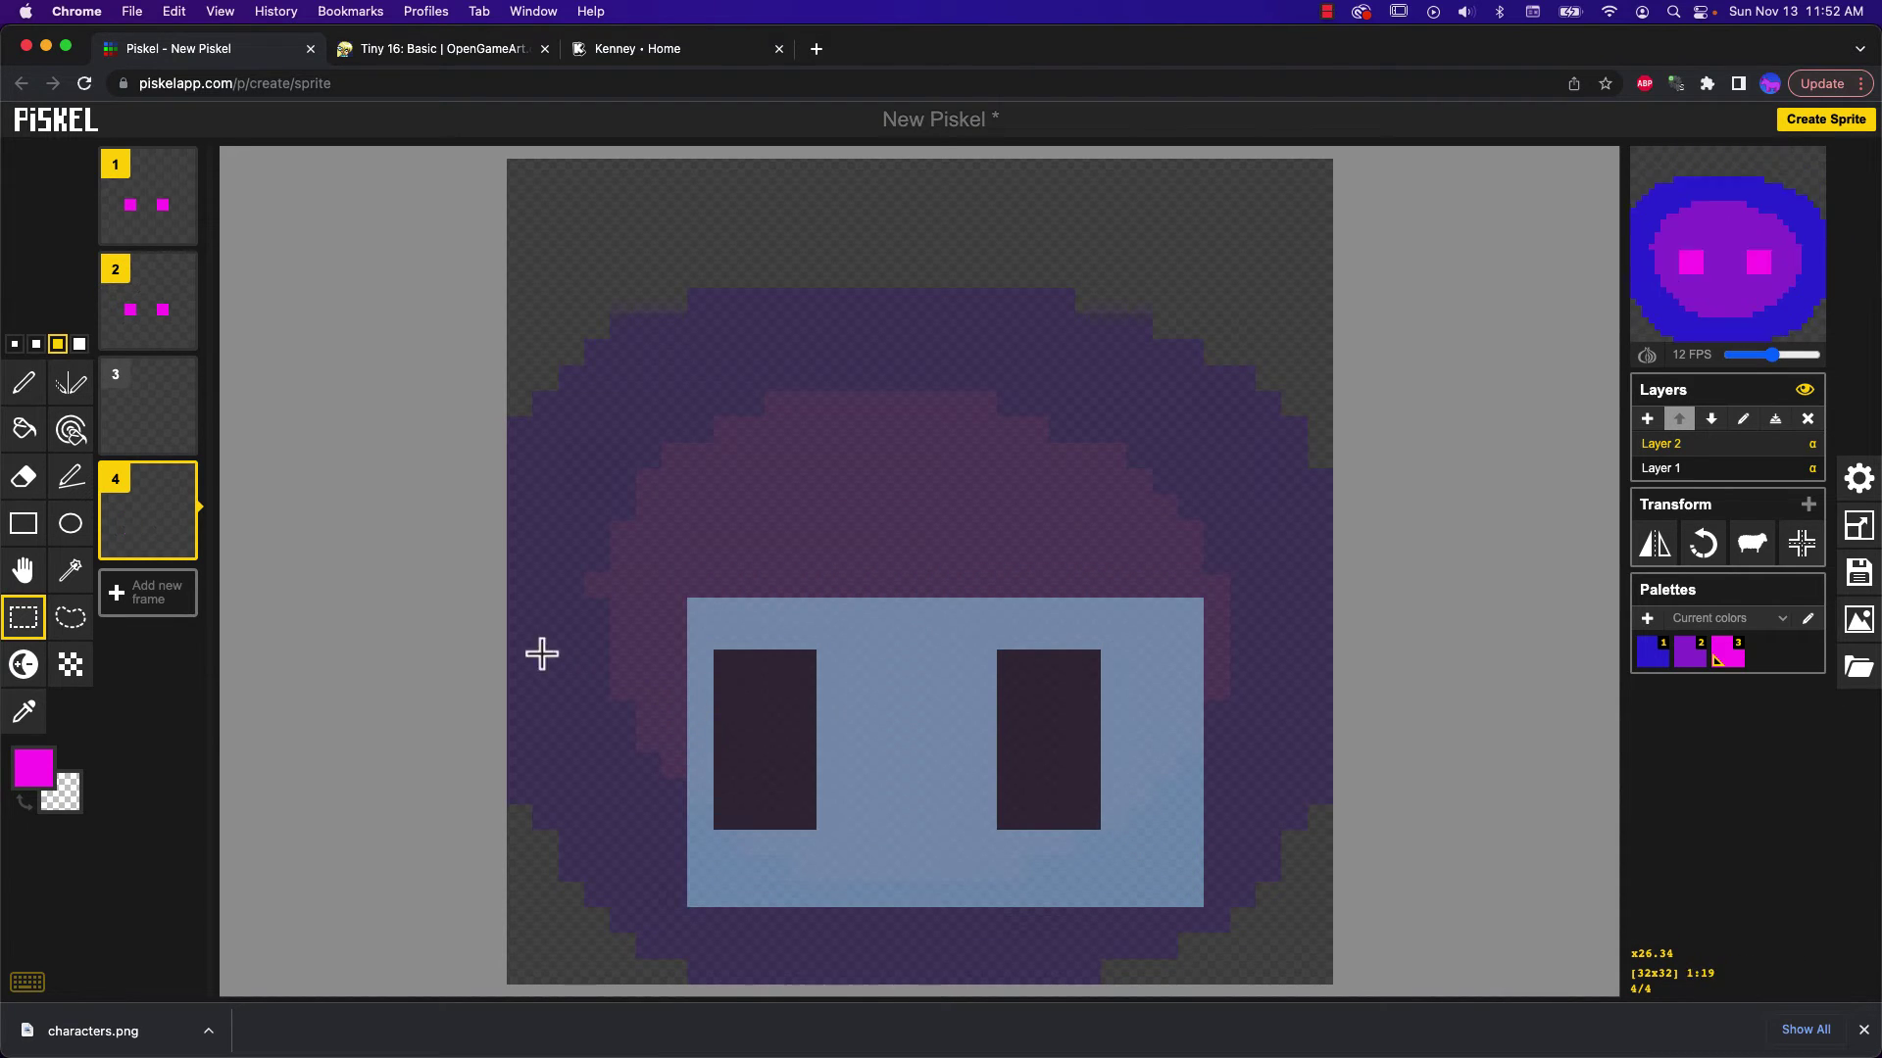
click(123, 306)
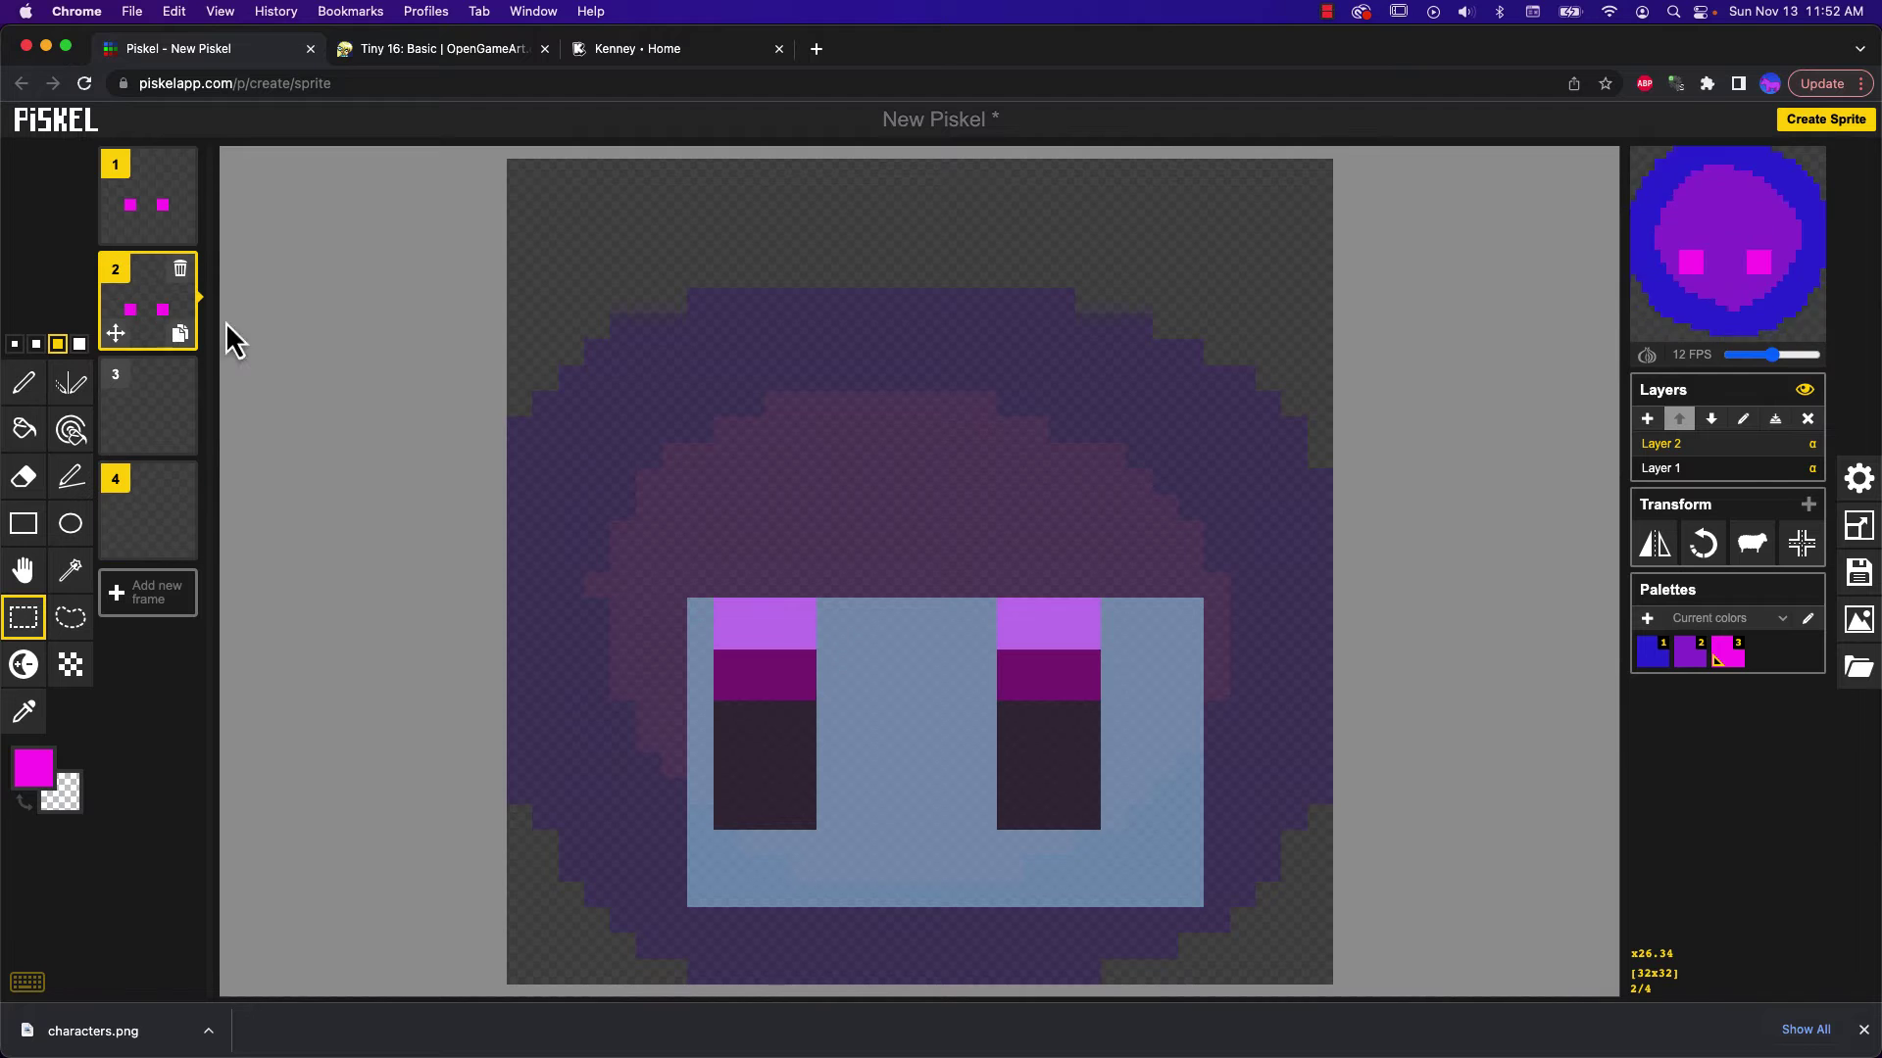
click(750, 495)
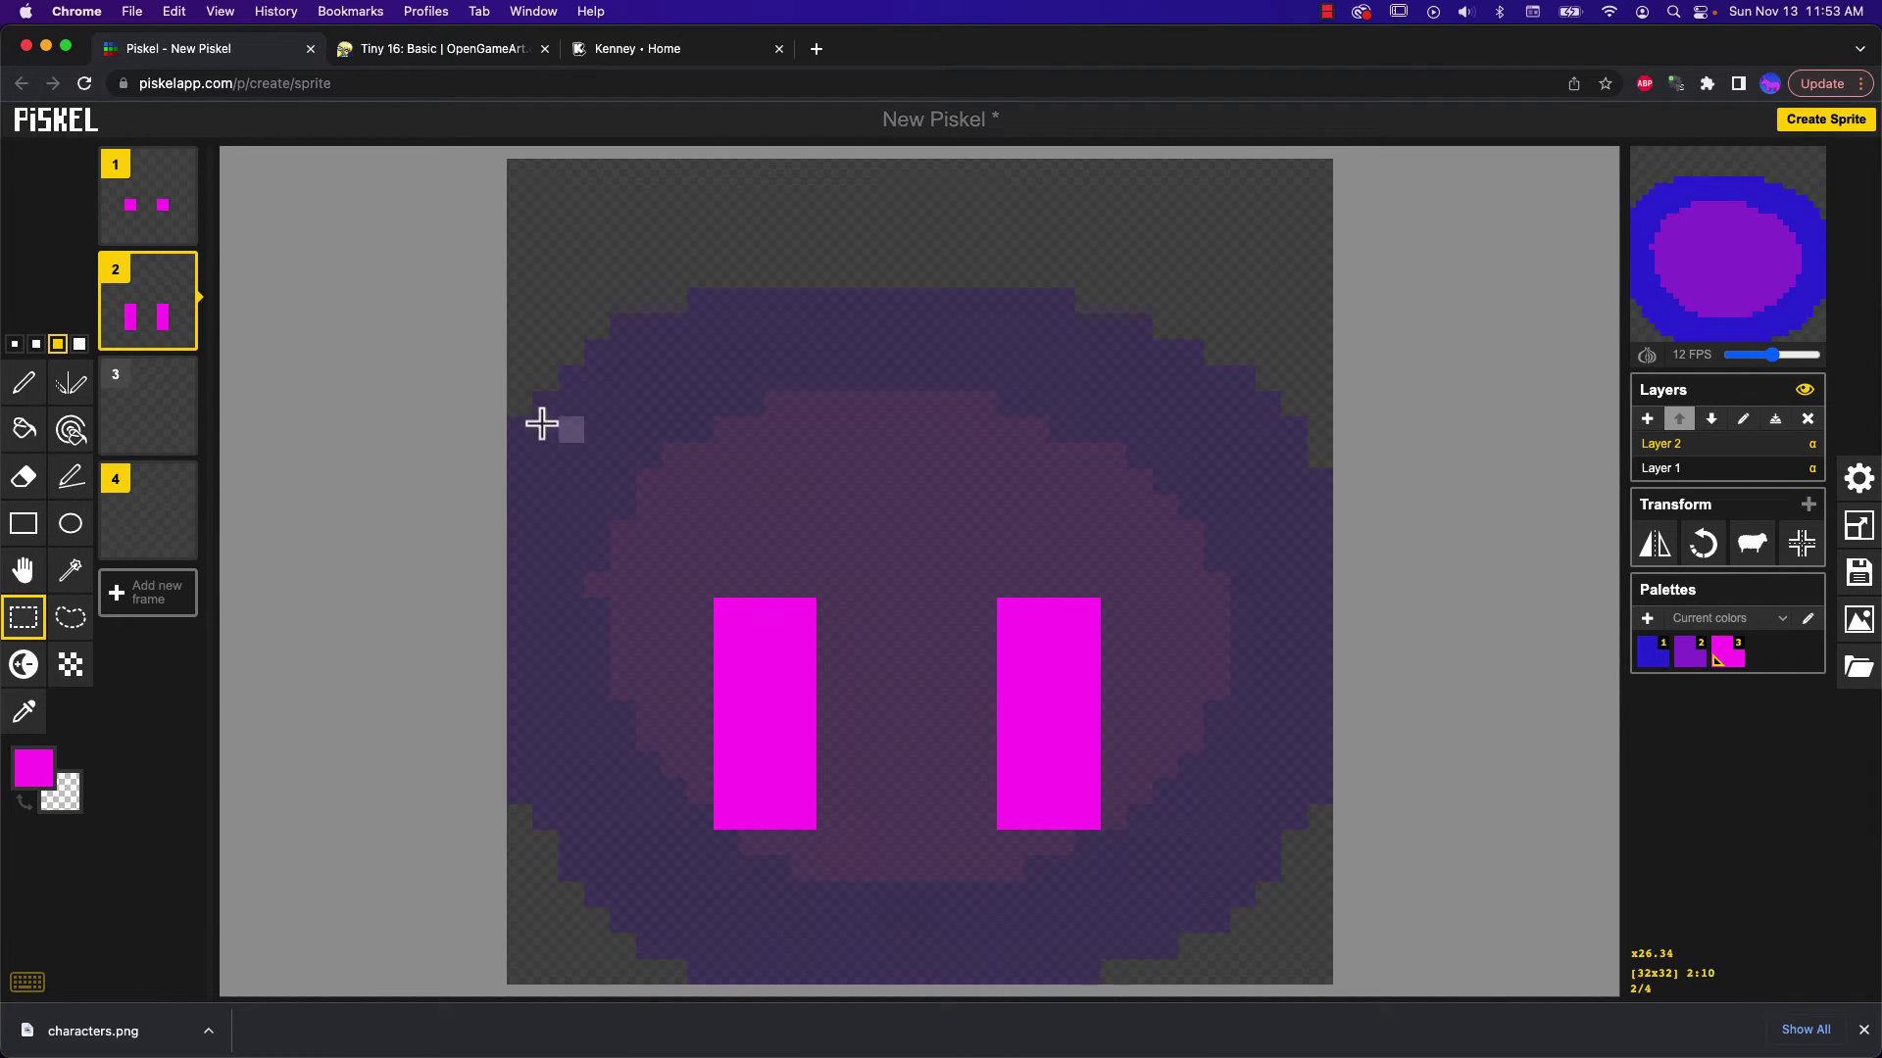
click(152, 206)
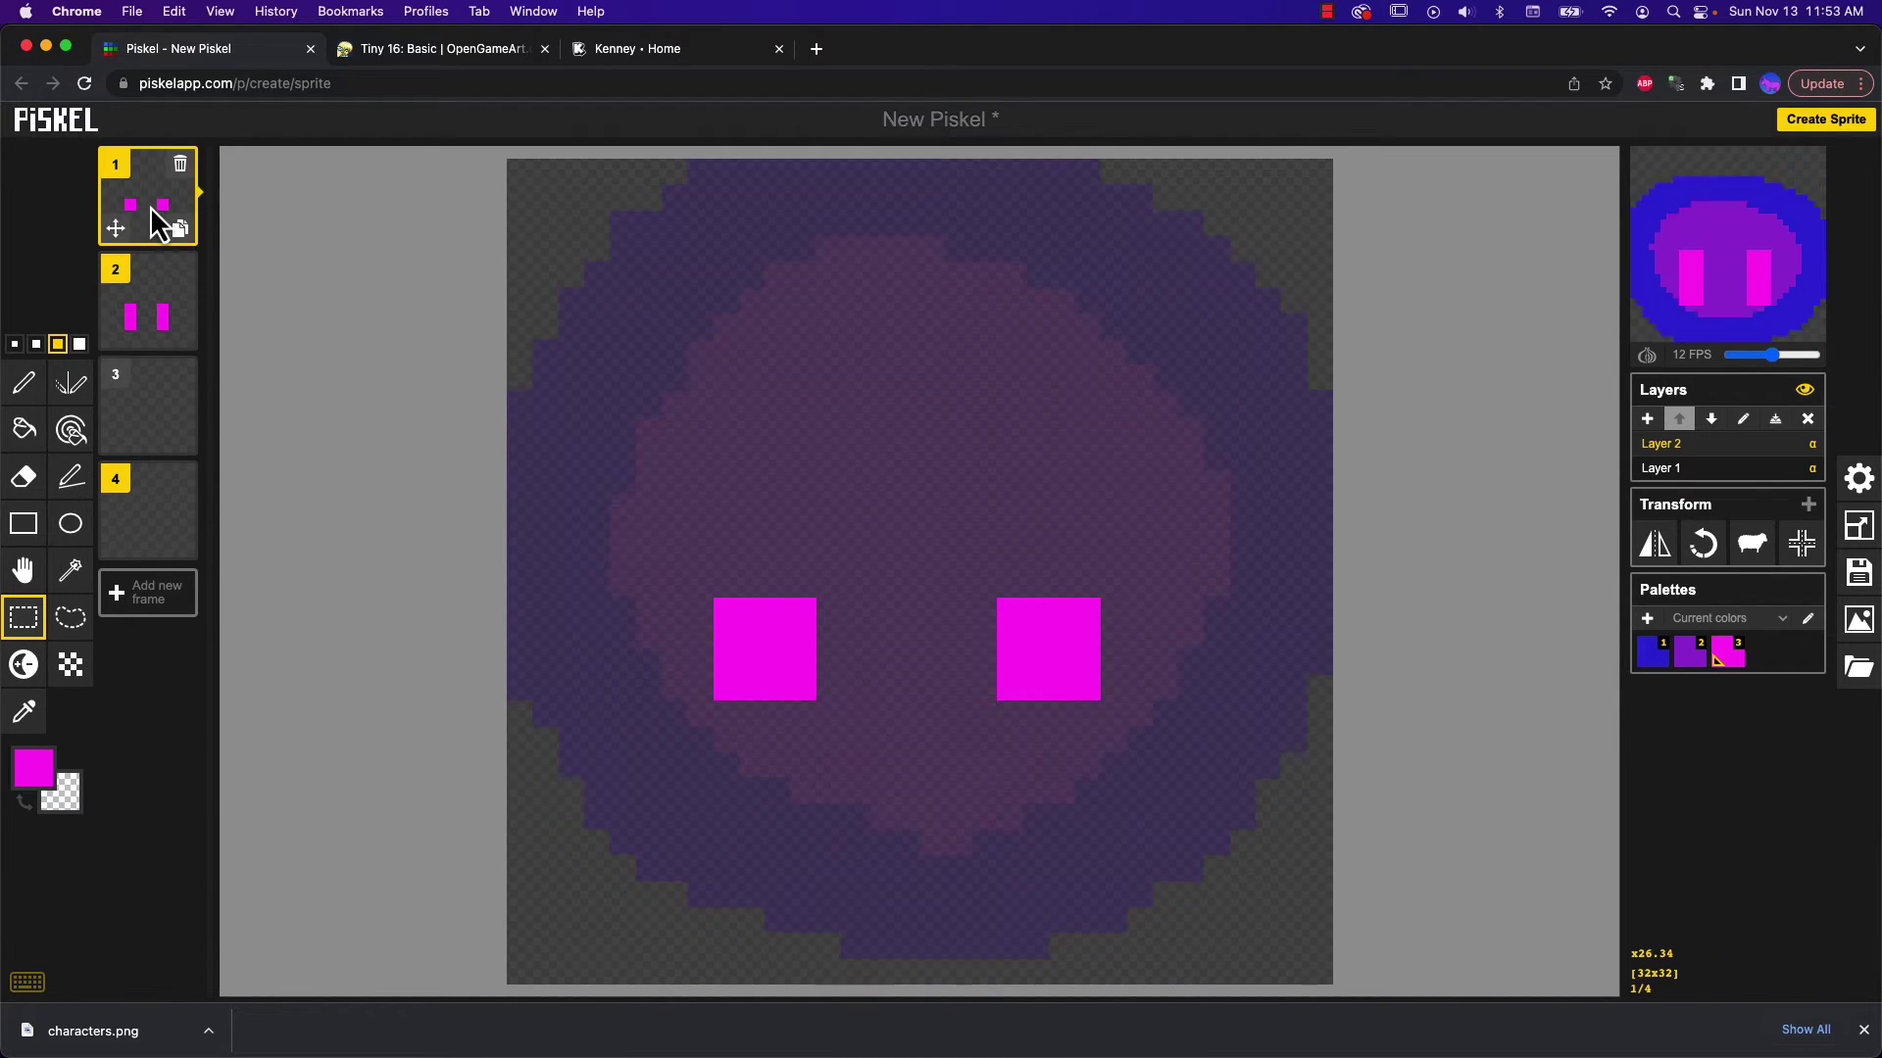
click(133, 396)
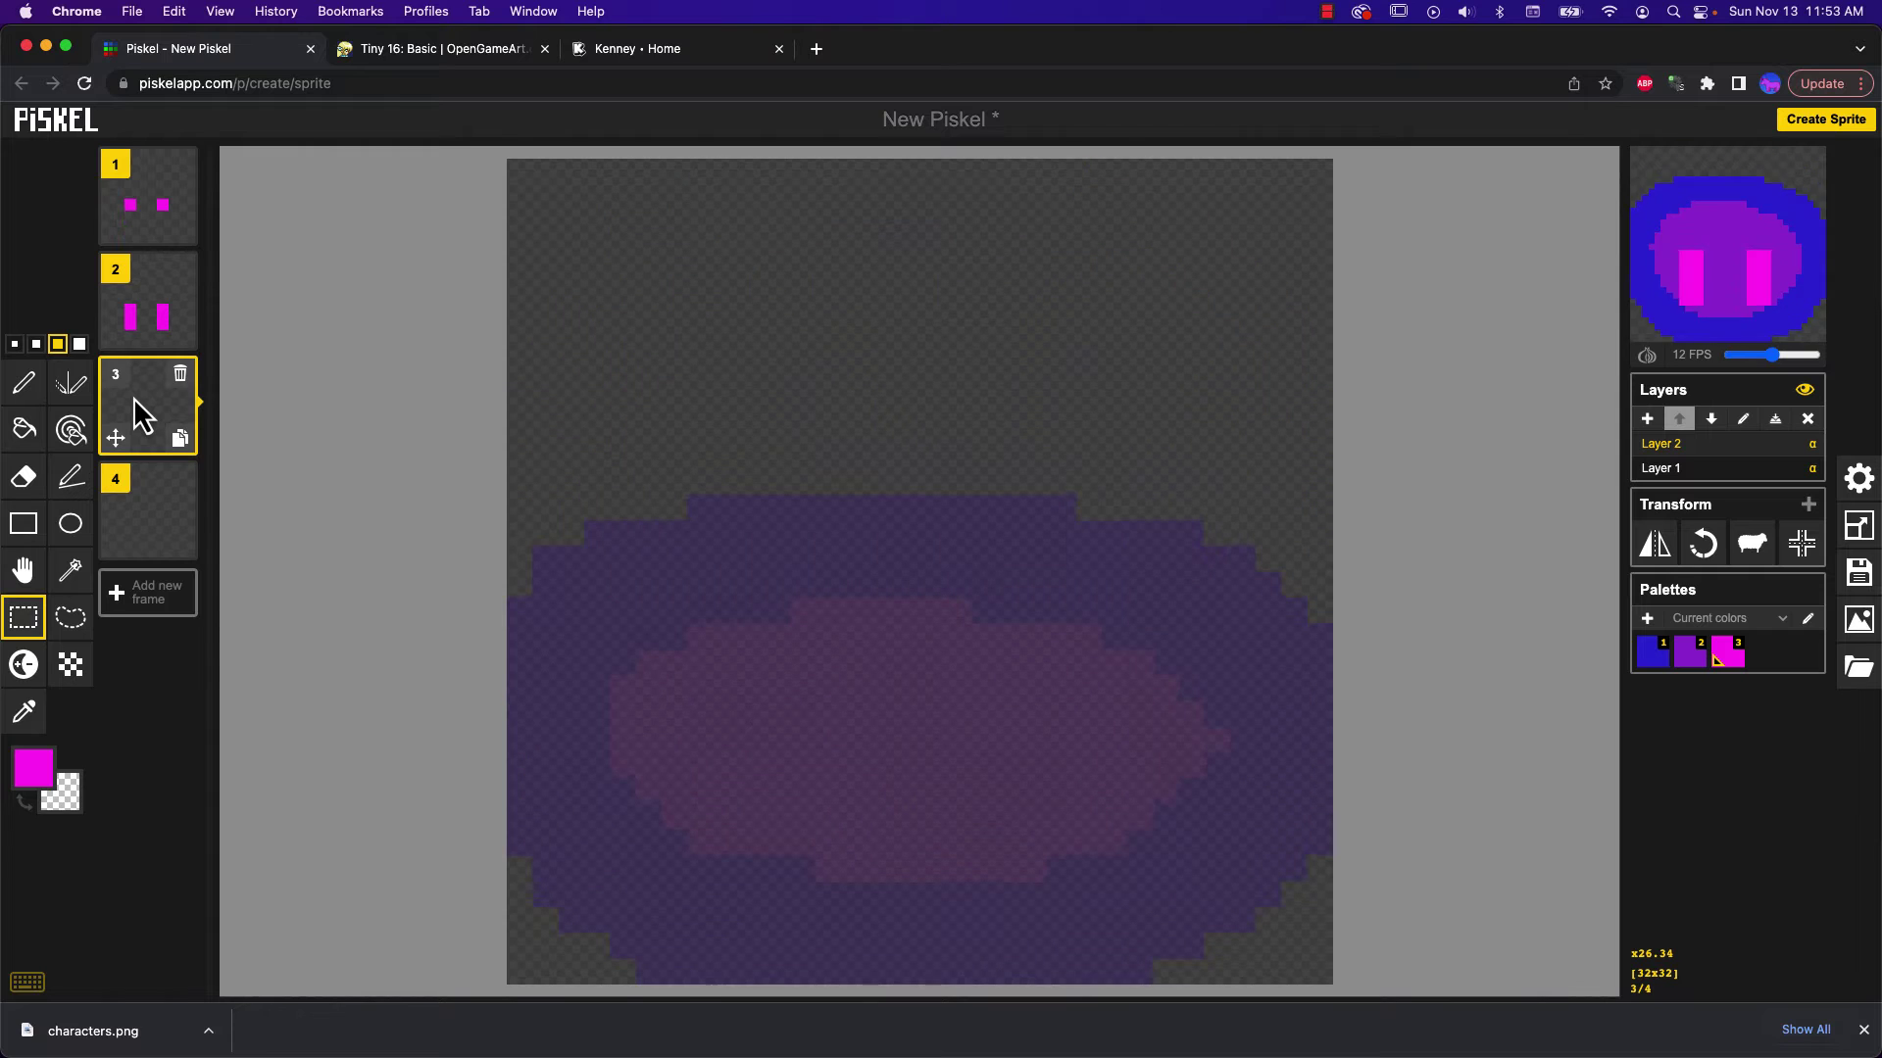
Erase the top rows of frame 2's eye bars with the largest eraser
key(Up)
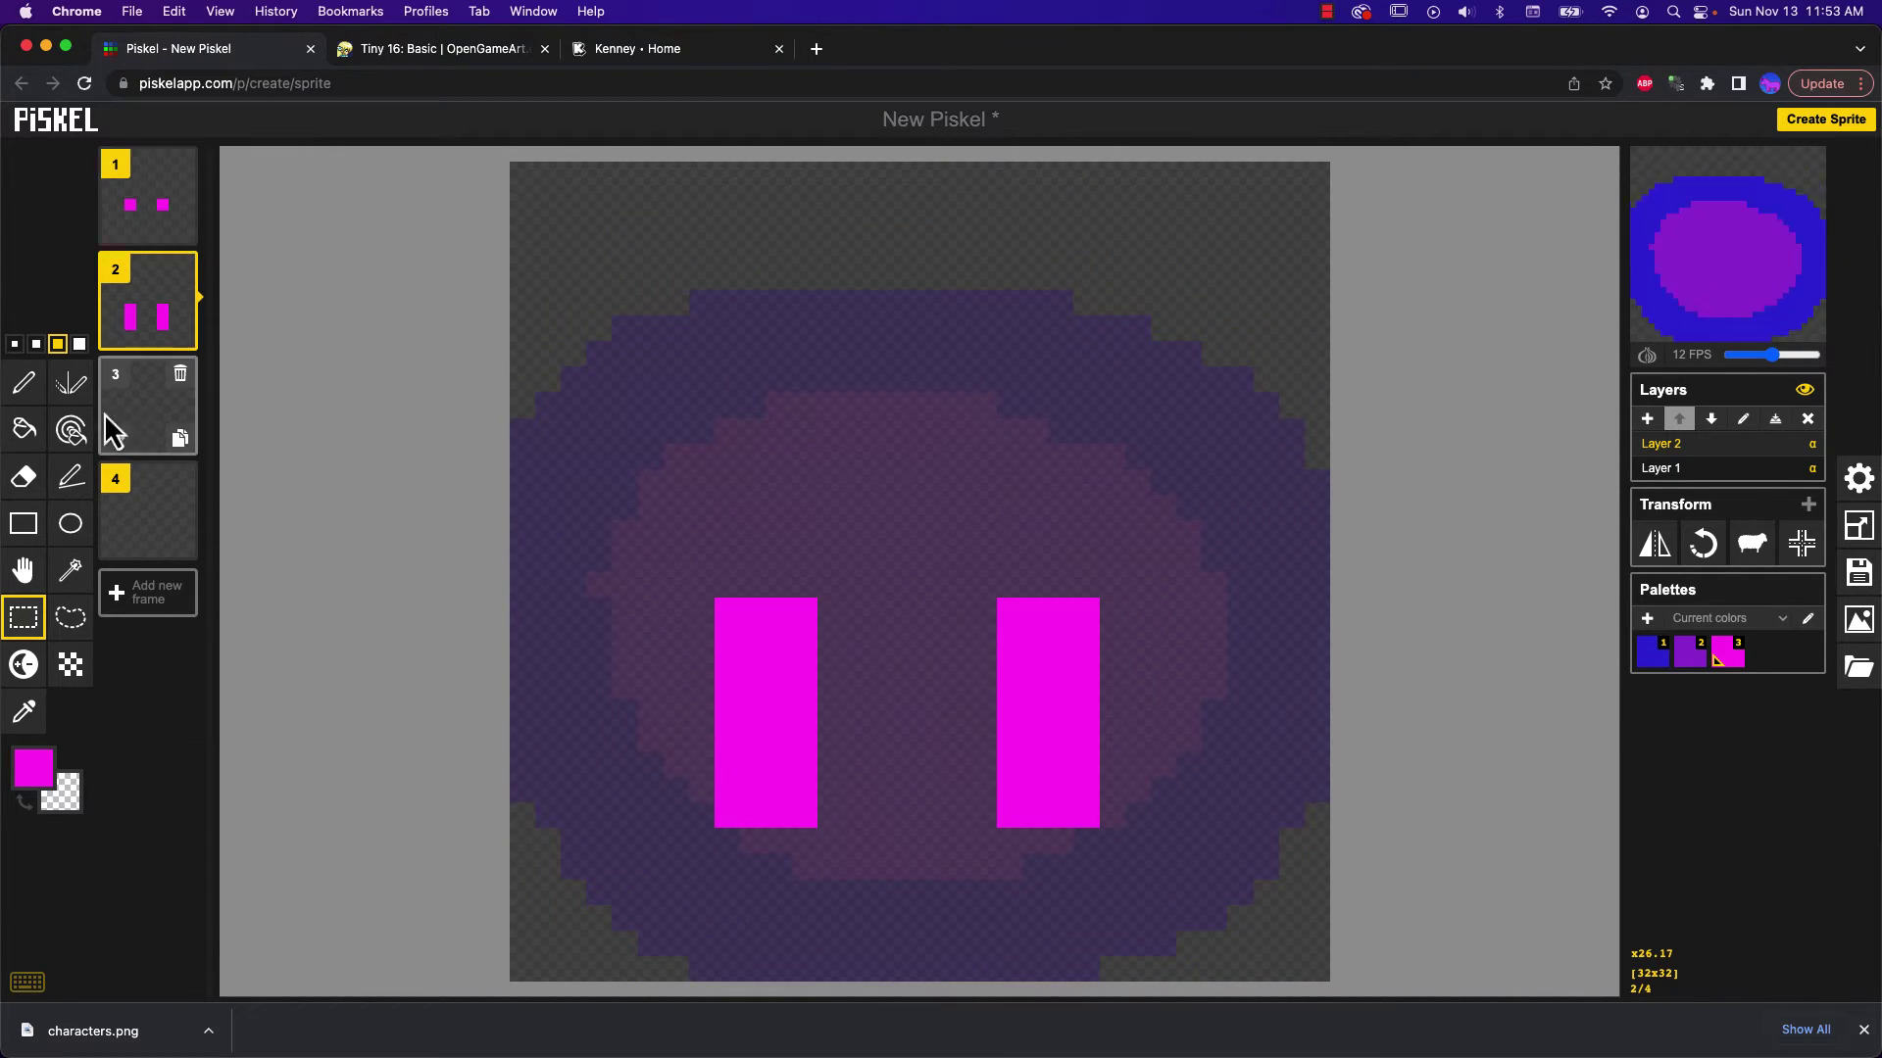
click(24, 477)
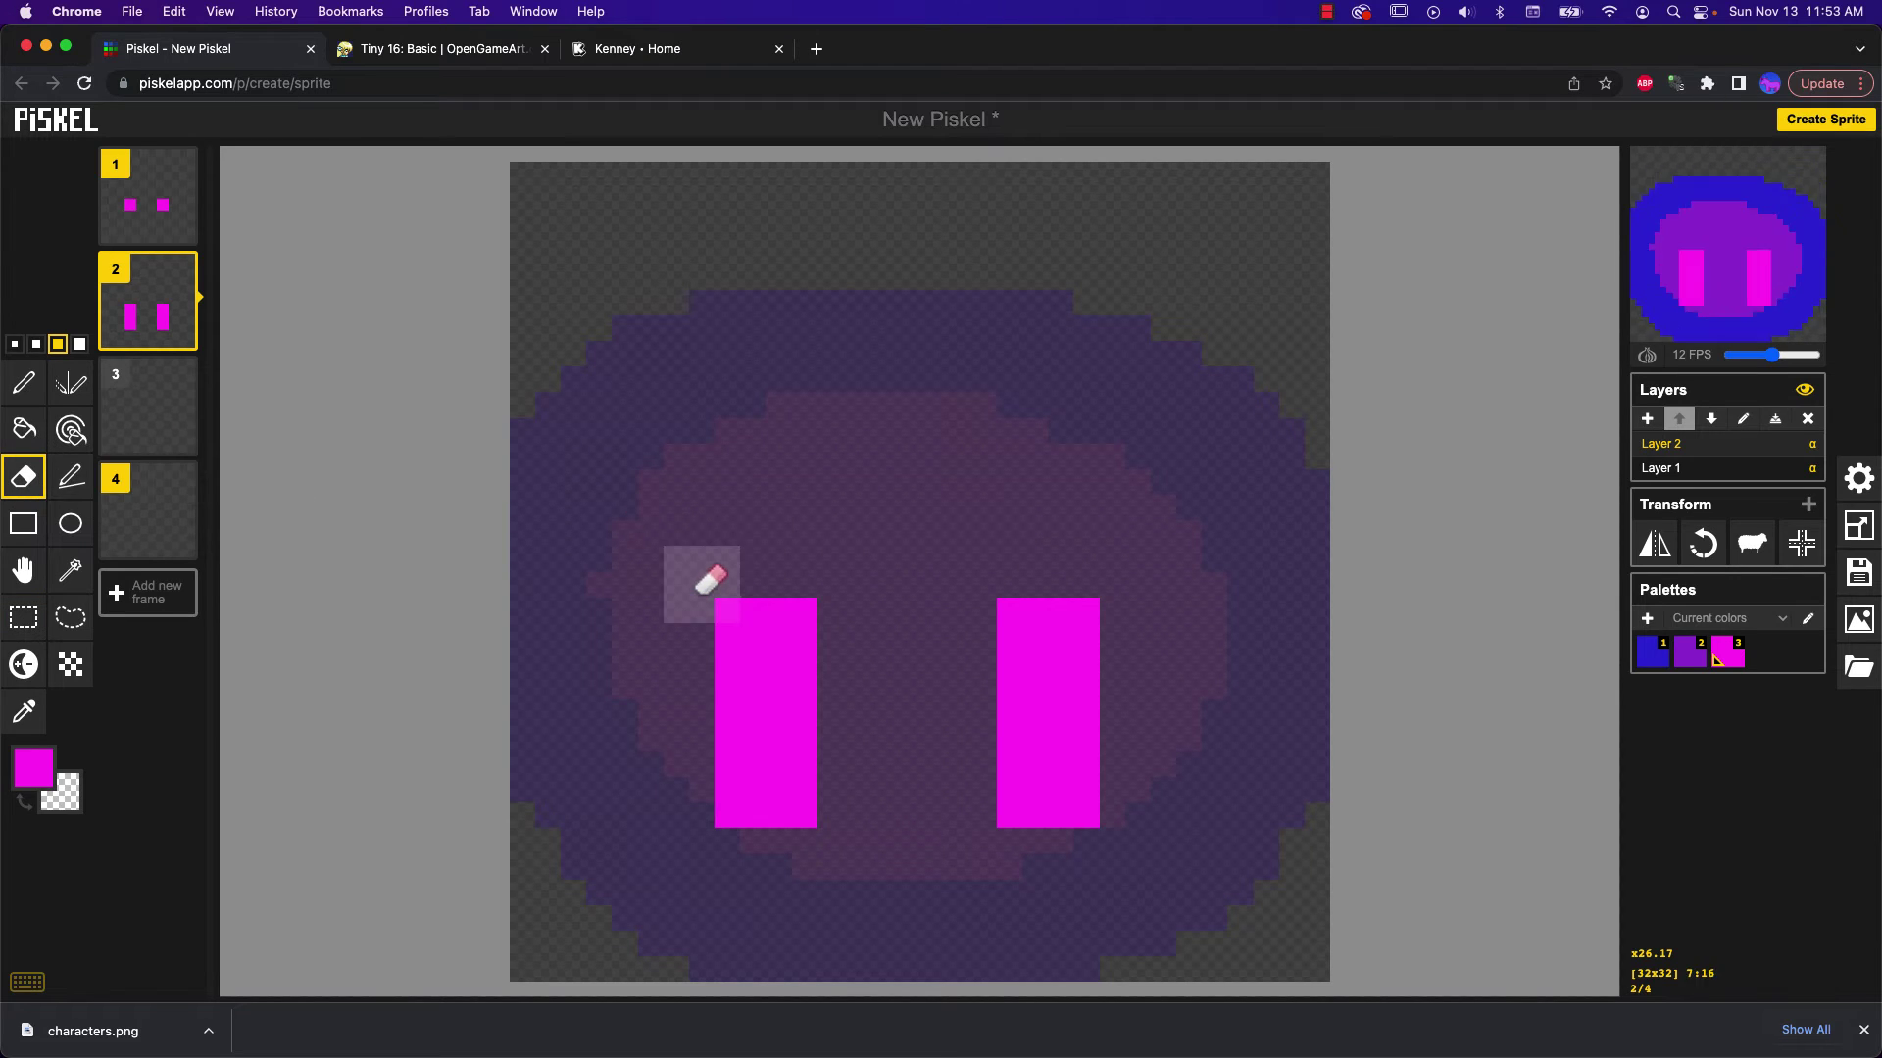
click(79, 344)
mouse_move(740, 570)
mouse_down()
mouse_move(714, 600)
mouse_move(1099, 621)
mouse_up()
click(774, 627)
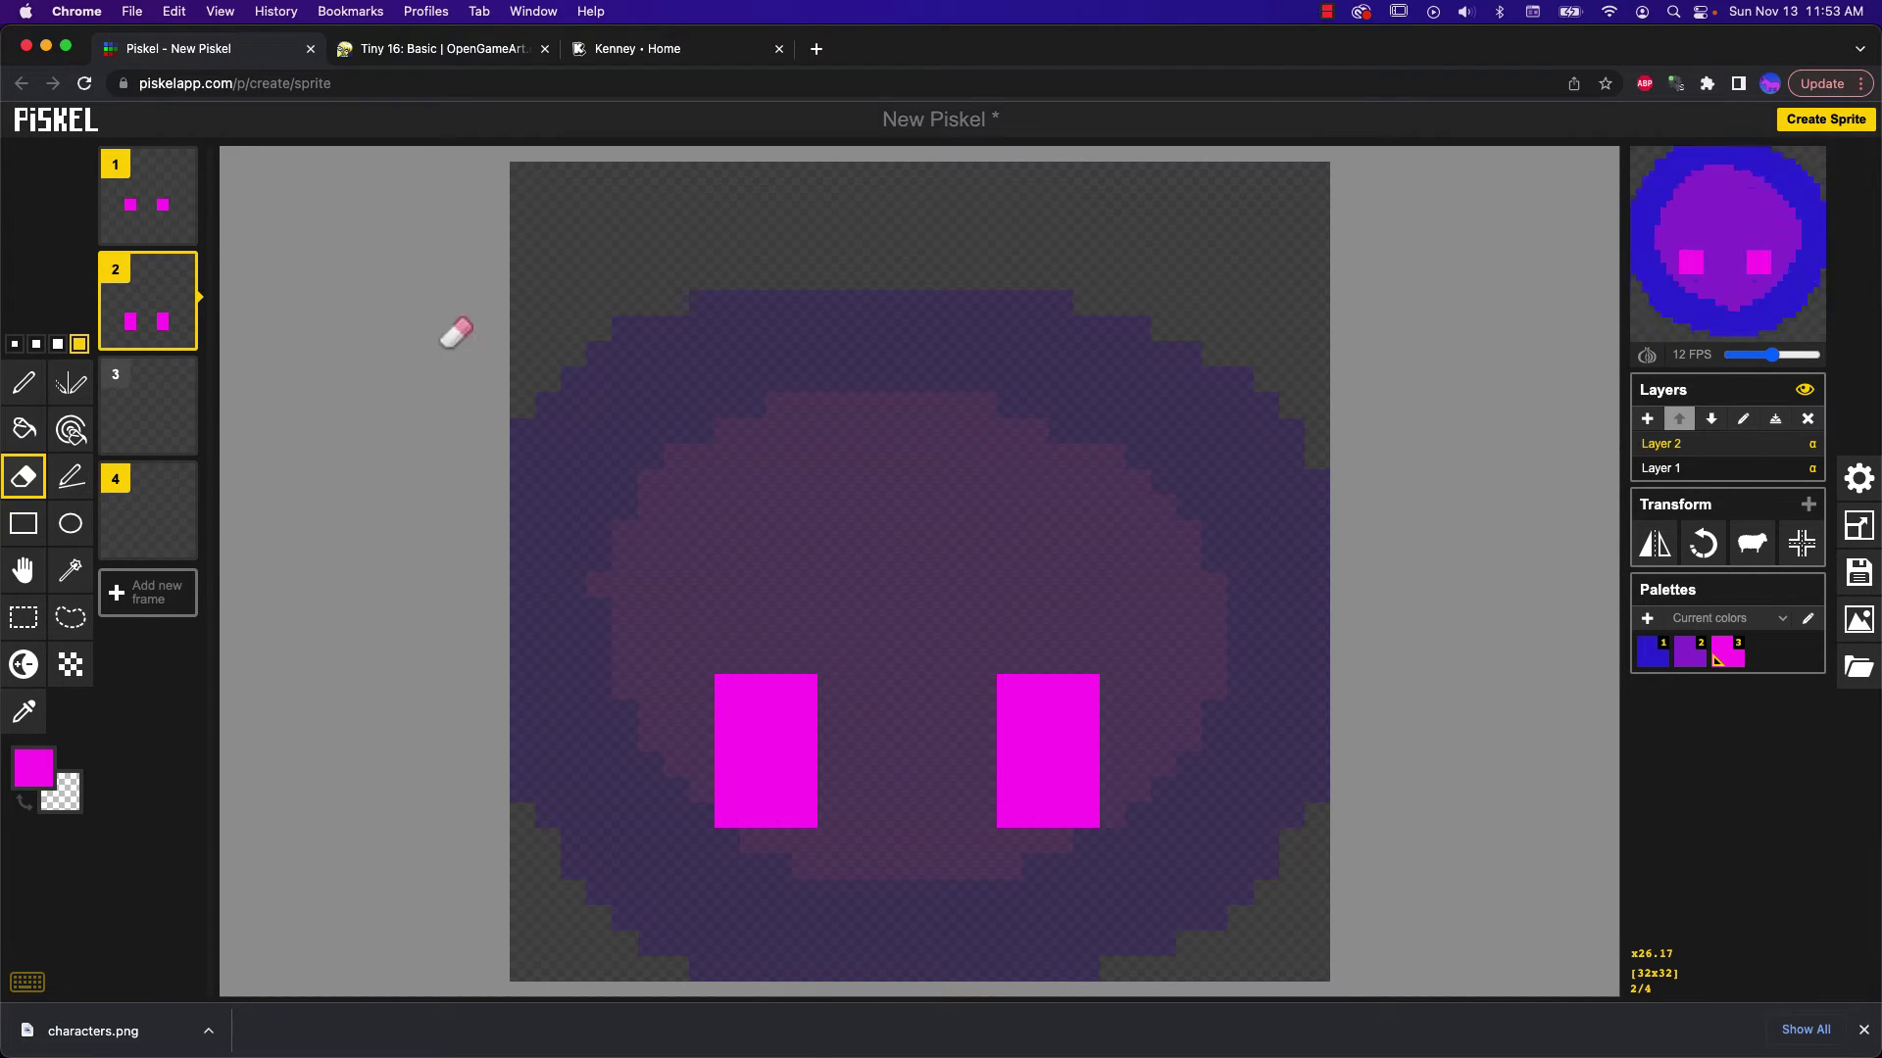
Copy frame 1's eyes onto frame 3 and nudge them down onto the face
click(157, 432)
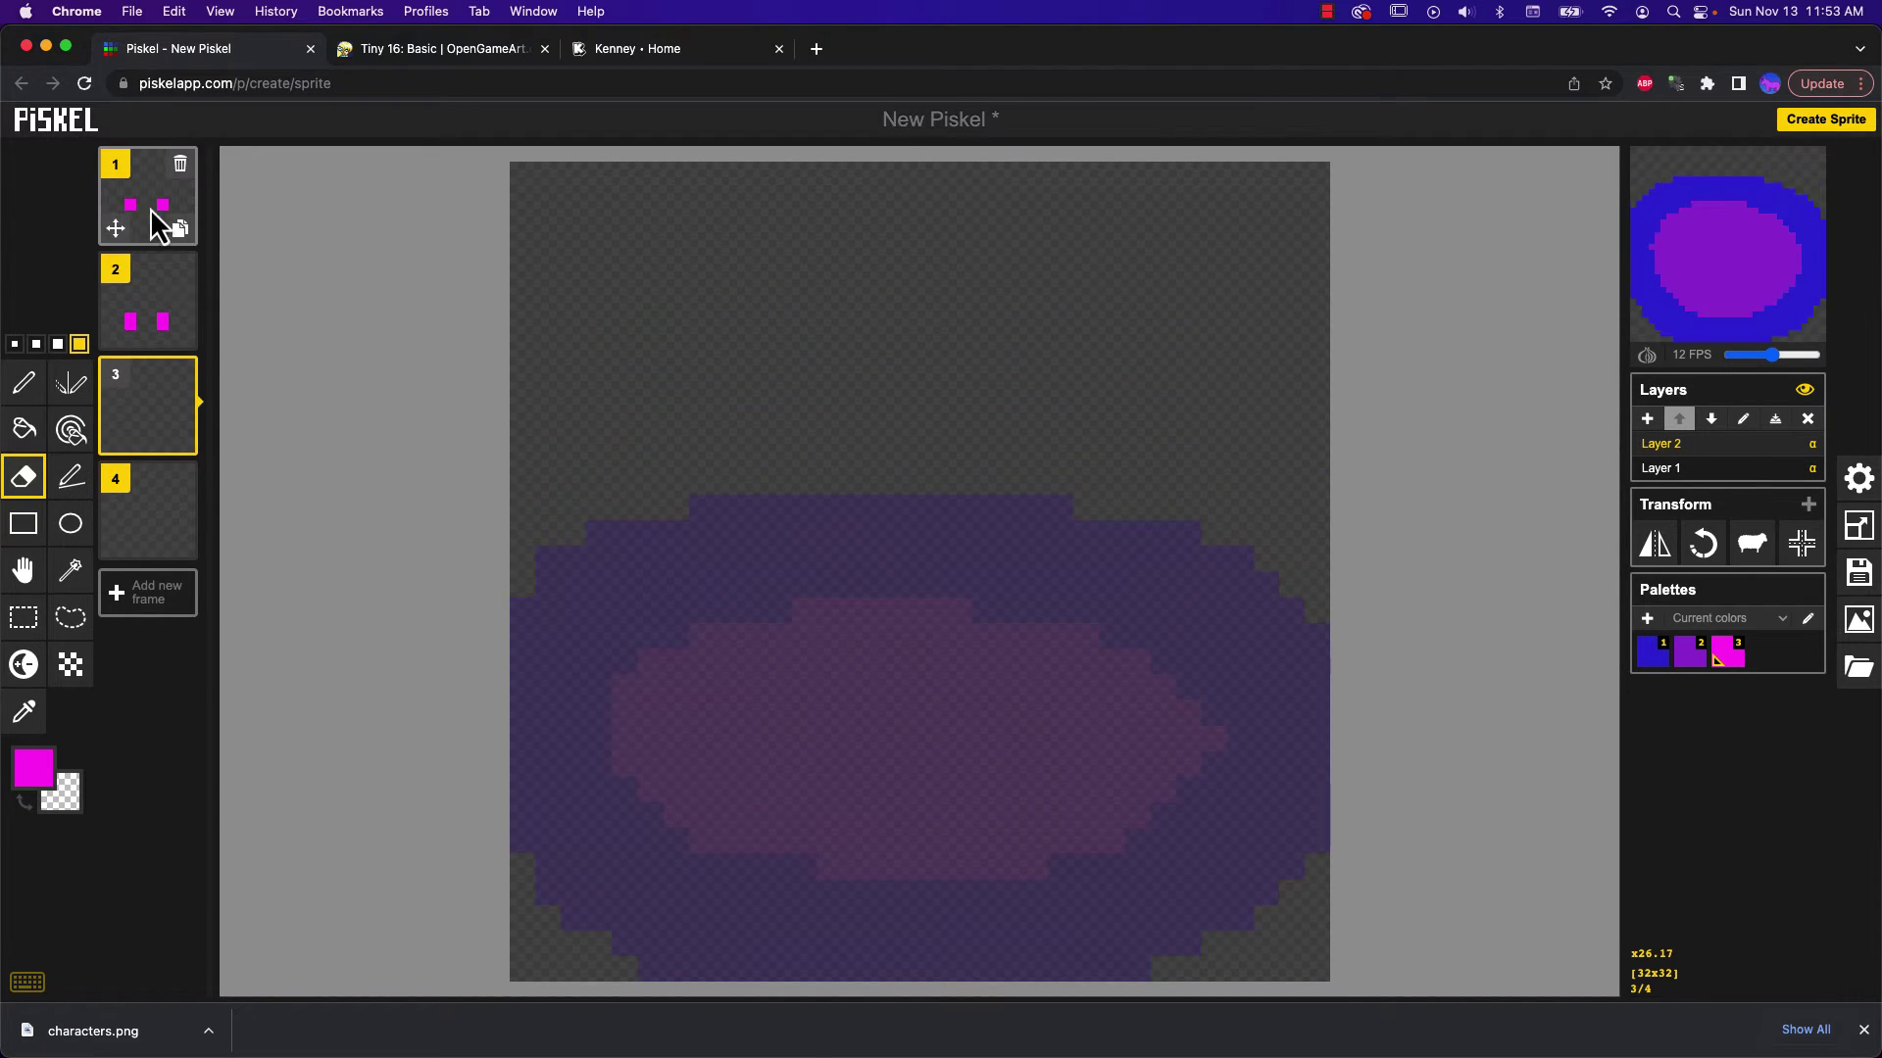
click(162, 214)
click(24, 617)
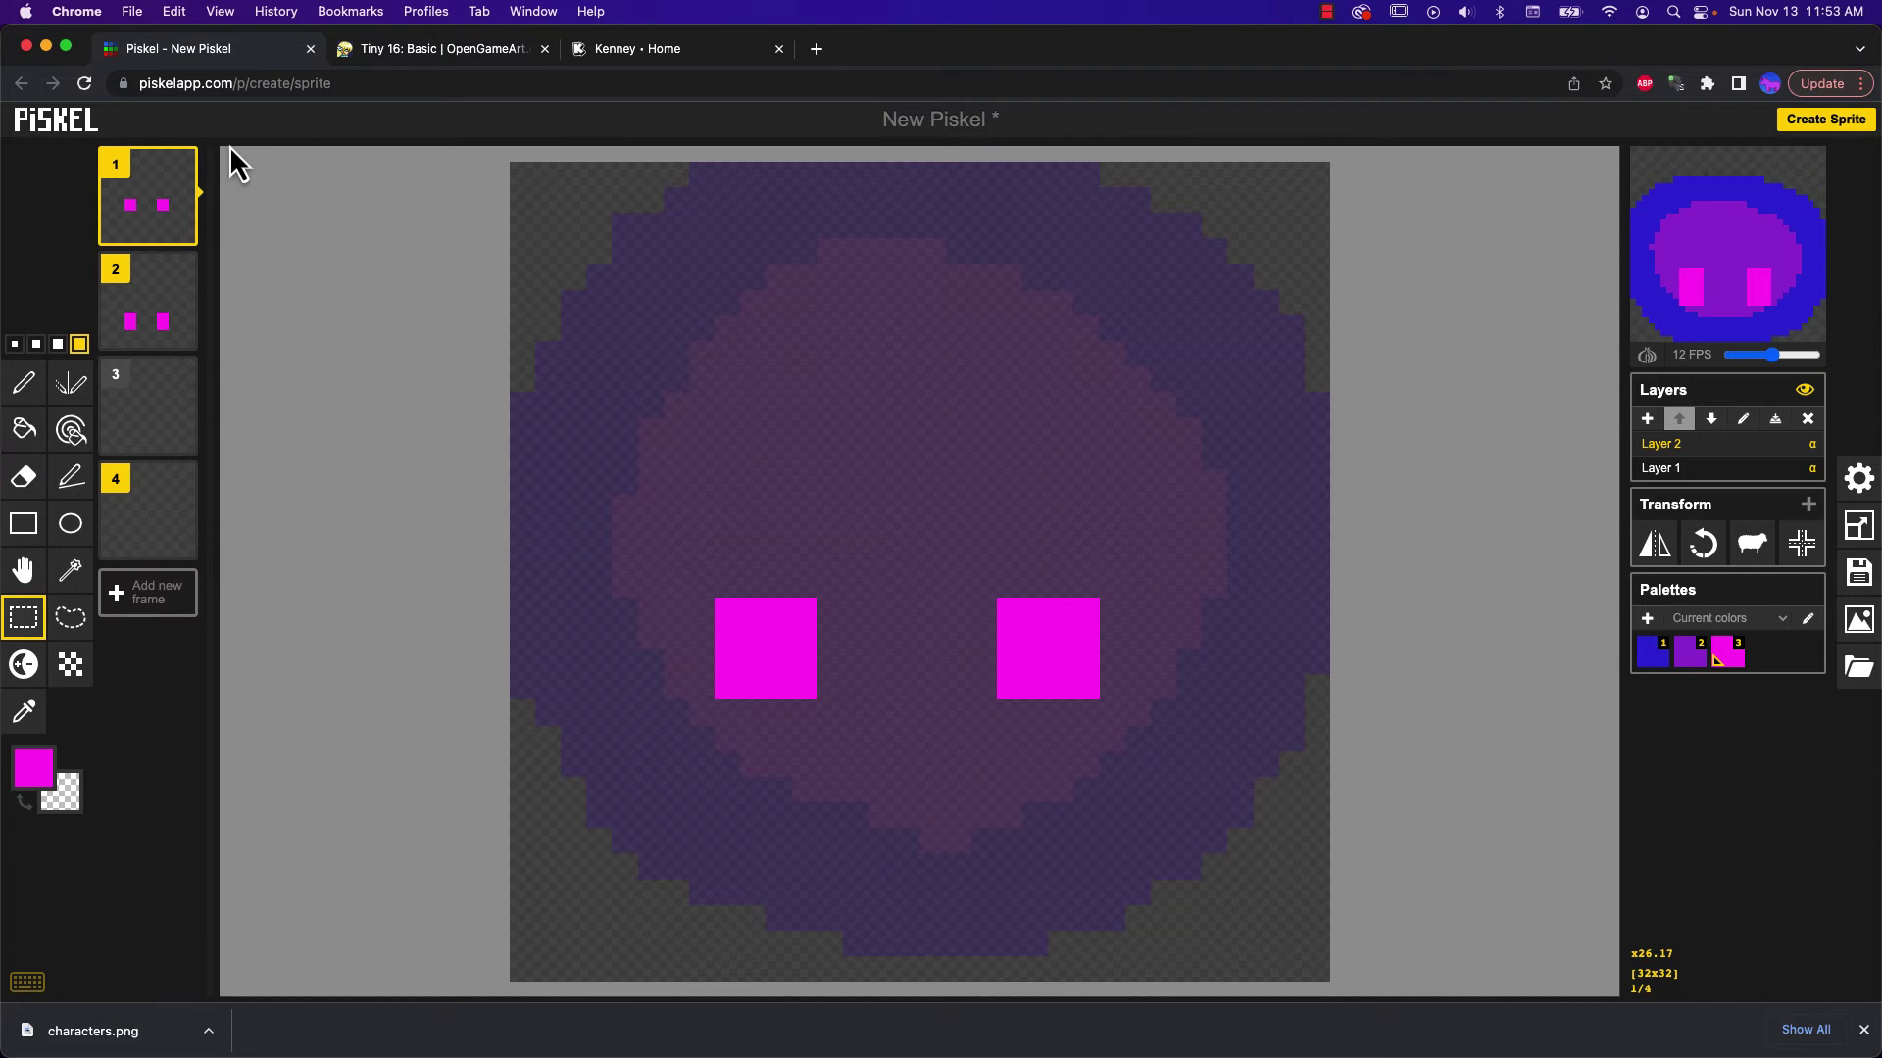
drag(652, 548, 1125, 753)
click(161, 428)
key(super+v)
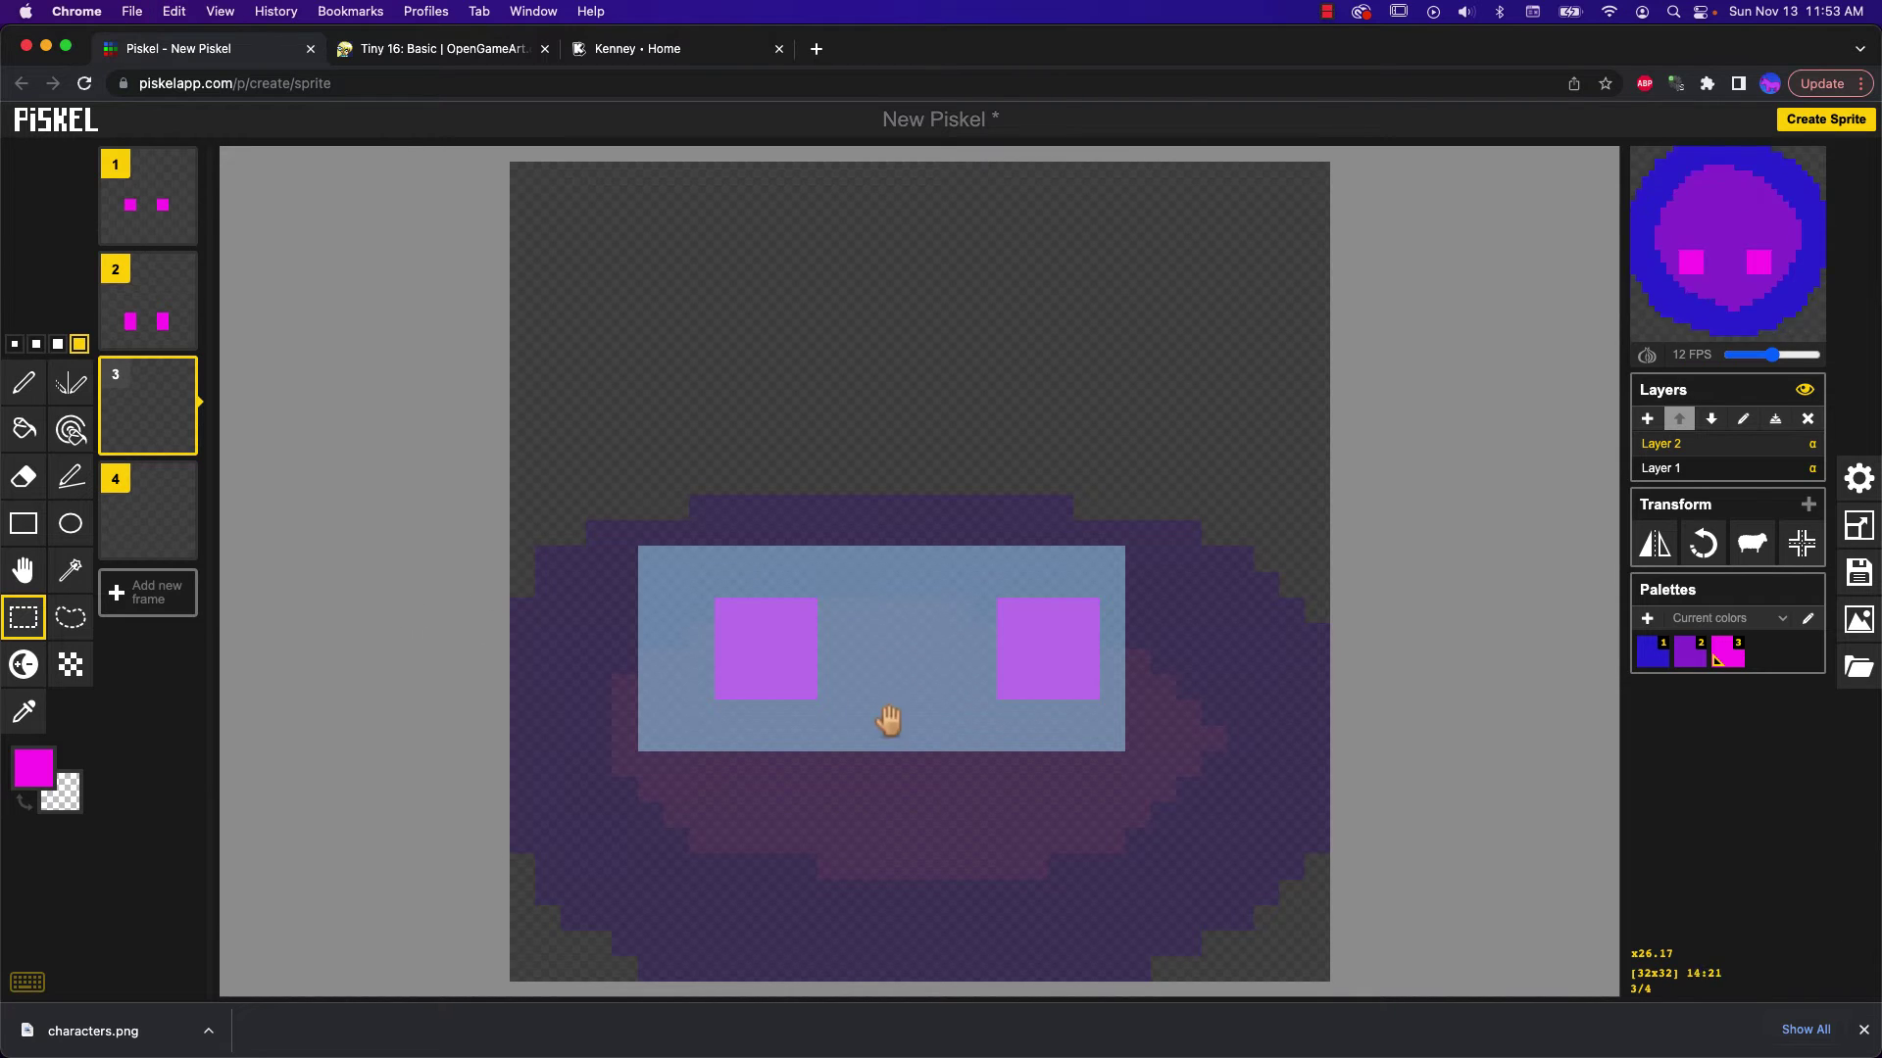
drag(781, 668, 781, 743)
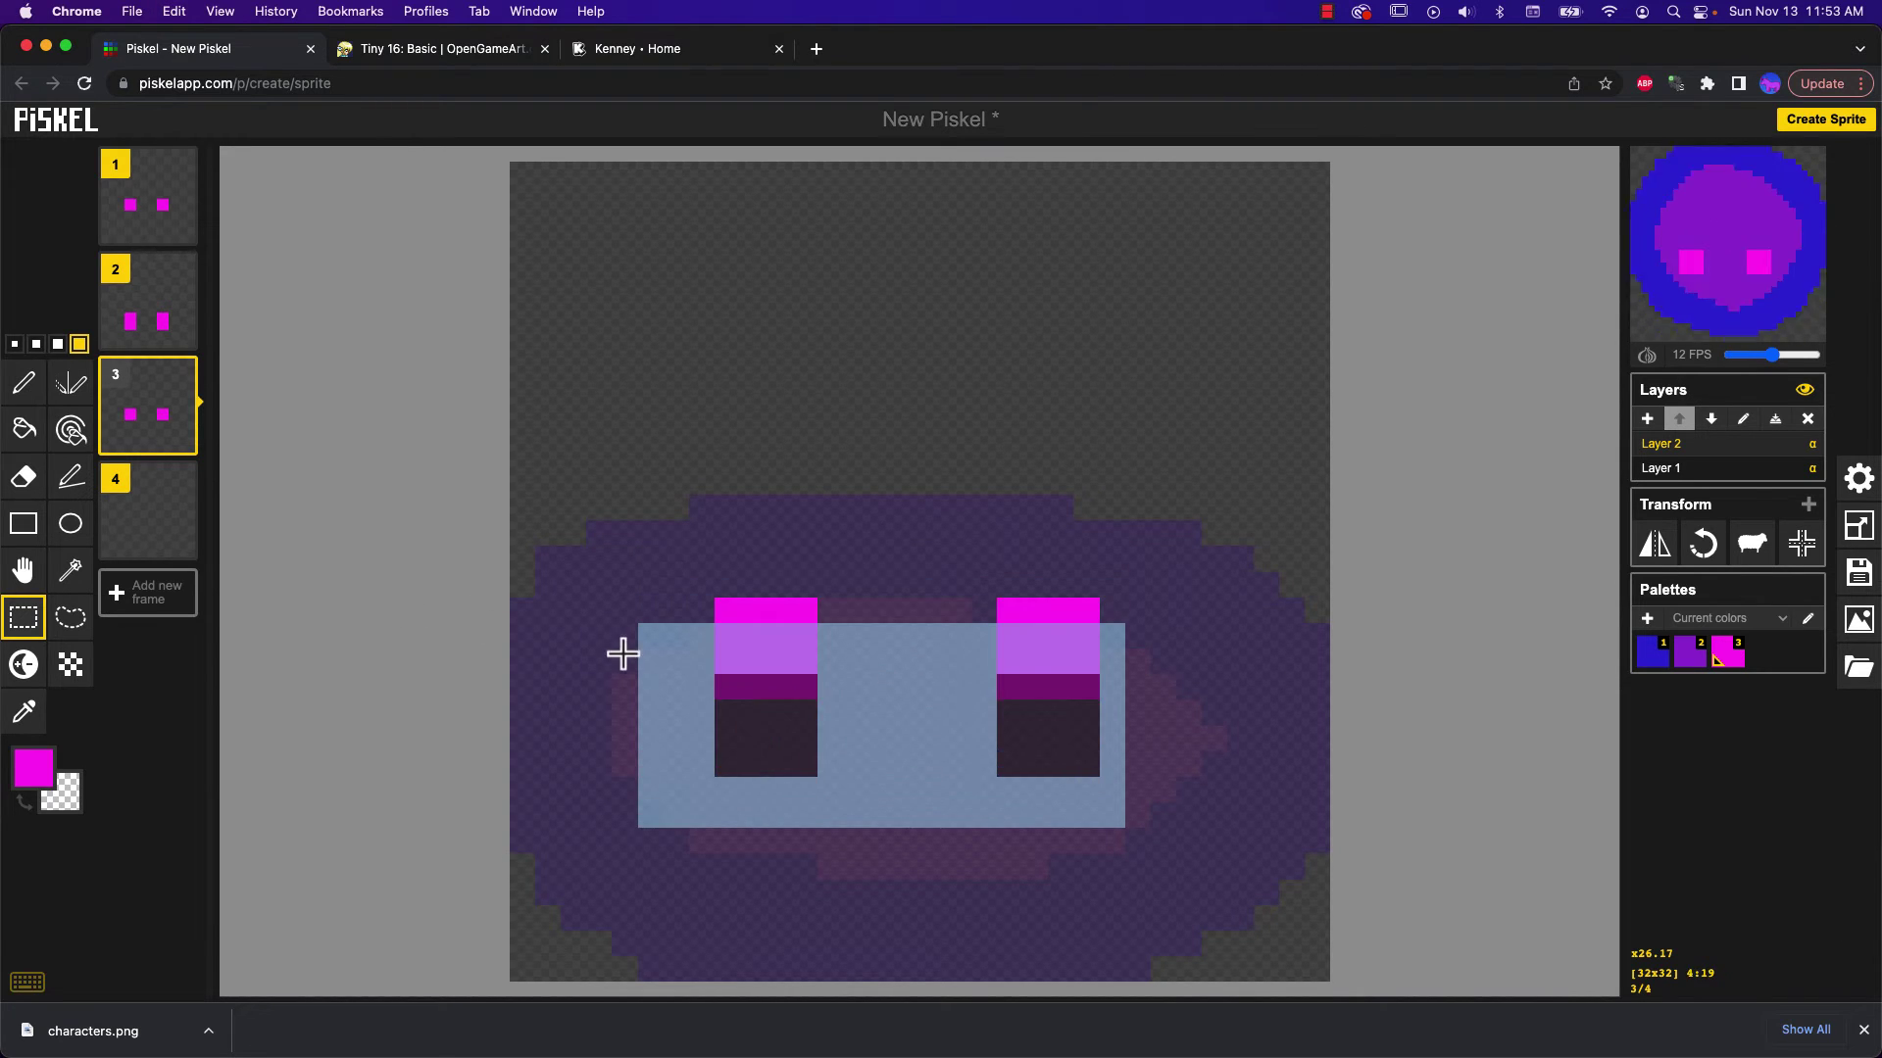
click(664, 576)
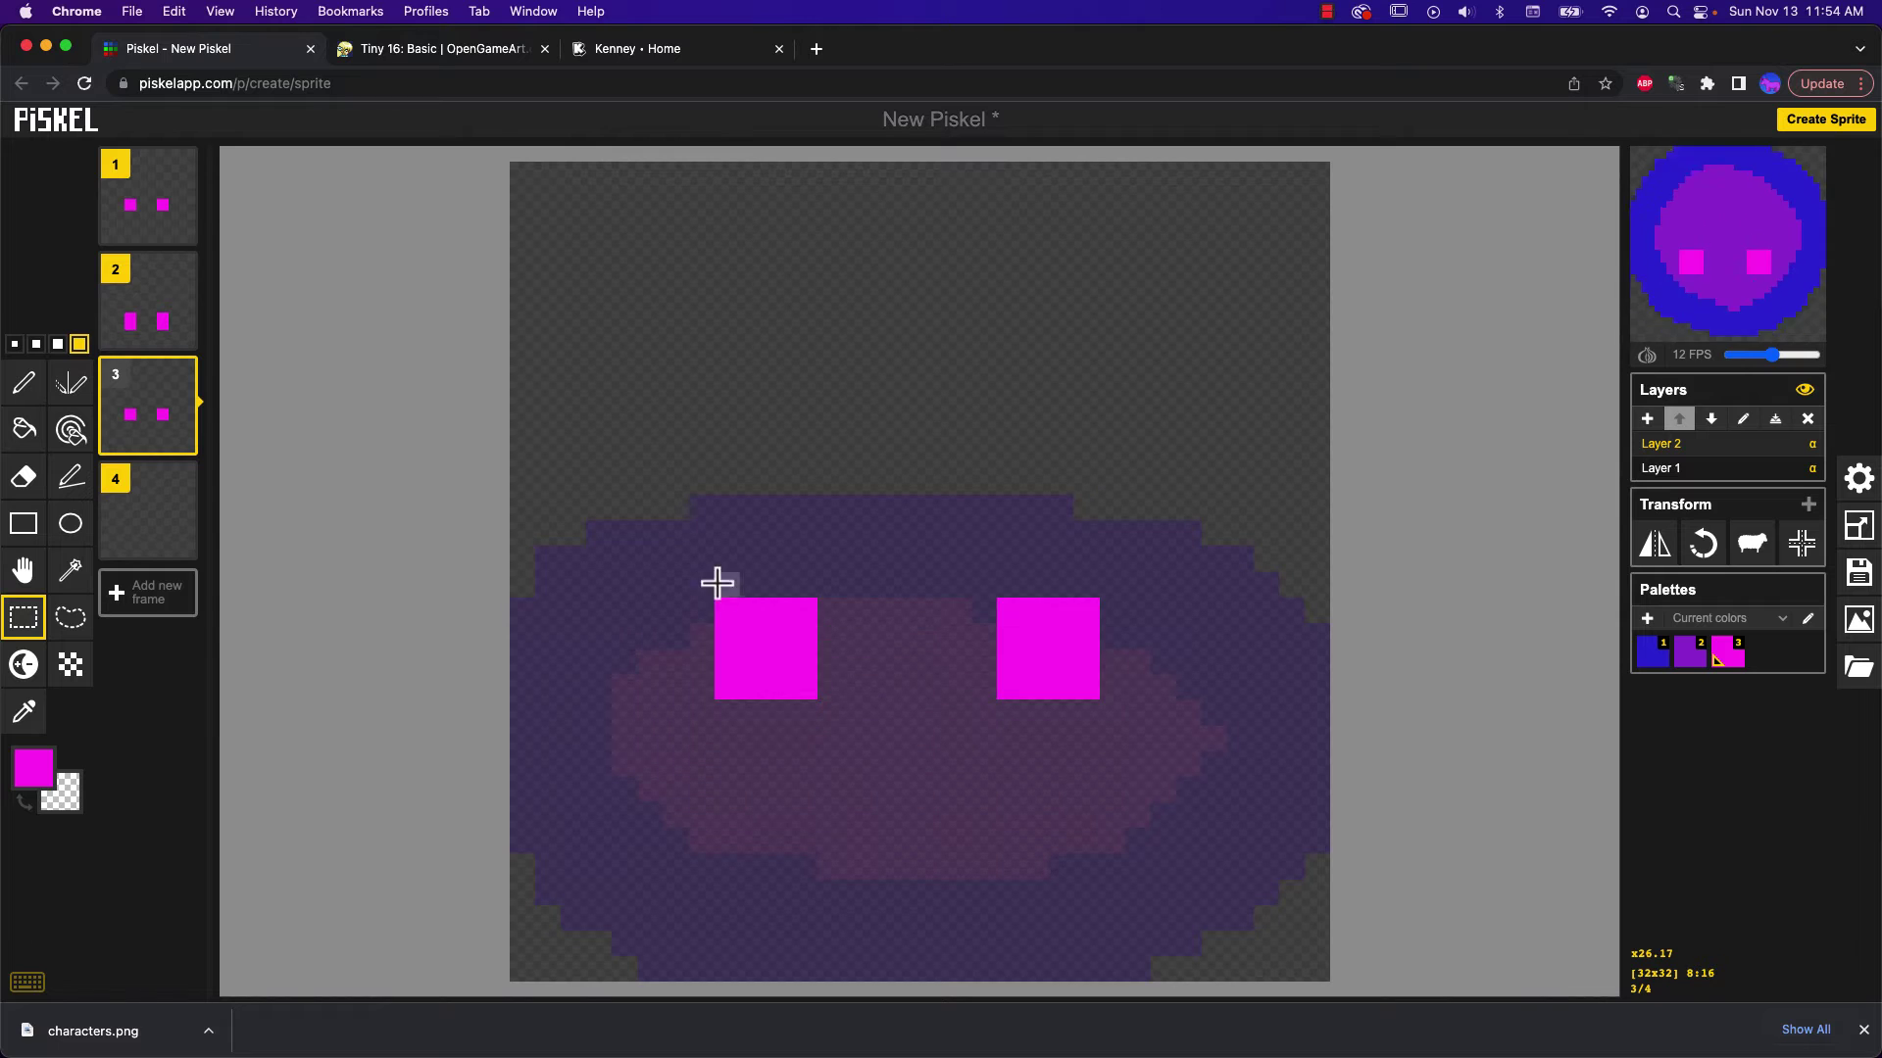
drag(673, 558, 1172, 747)
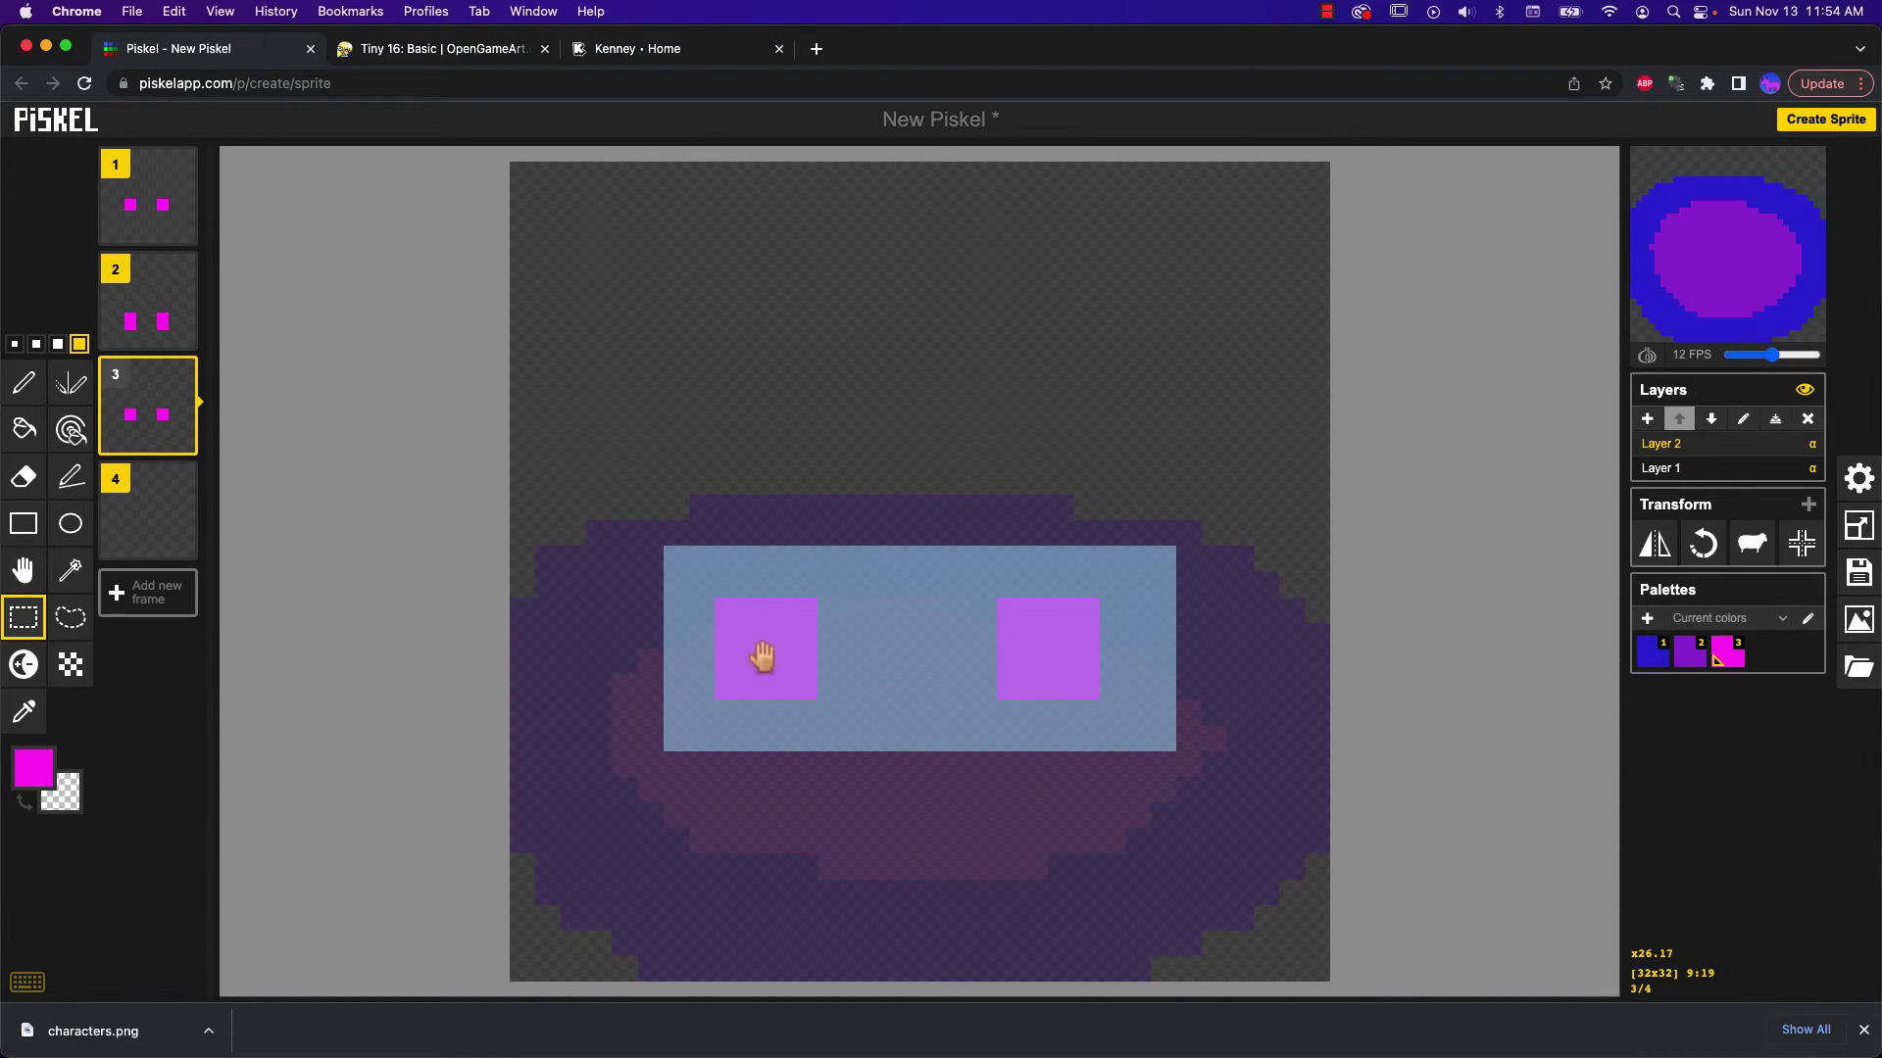
drag(763, 658, 762, 712)
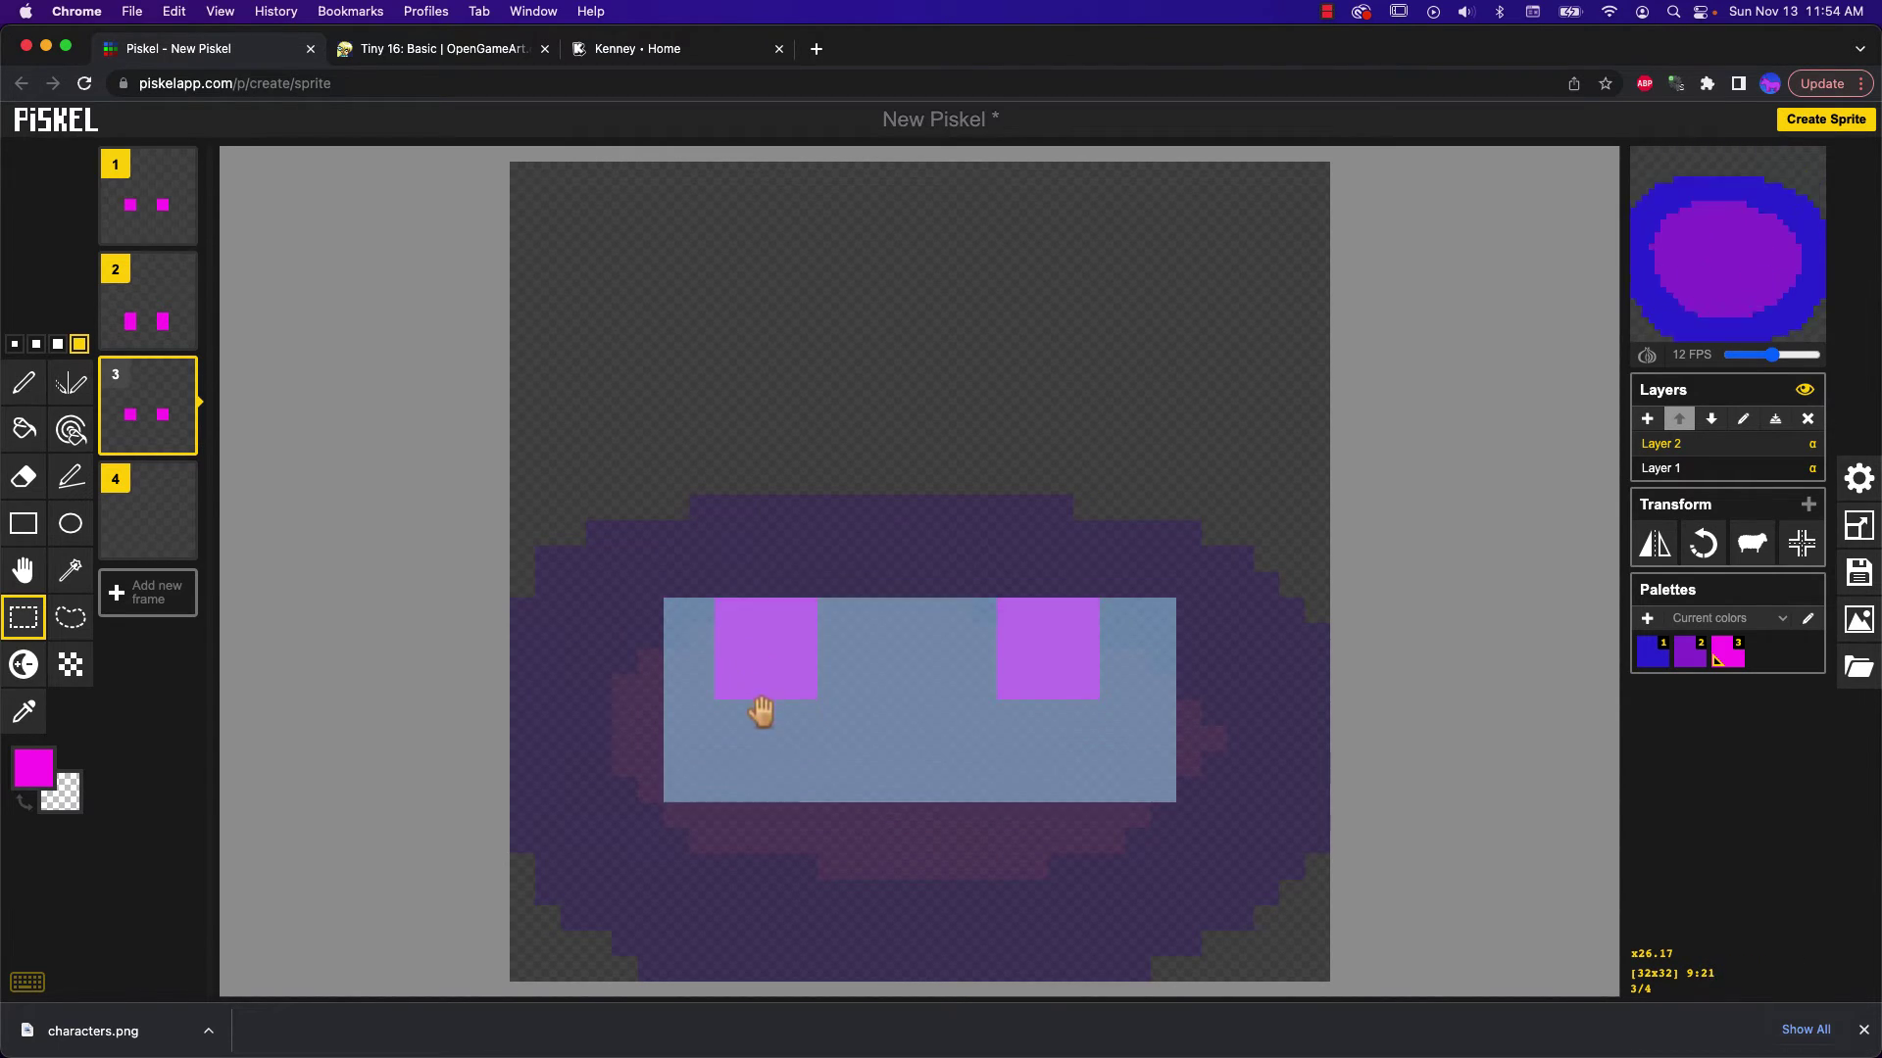
Lengthen frame 3's eyes downward with the Pen and draw two eyes on frame 4
click(25, 477)
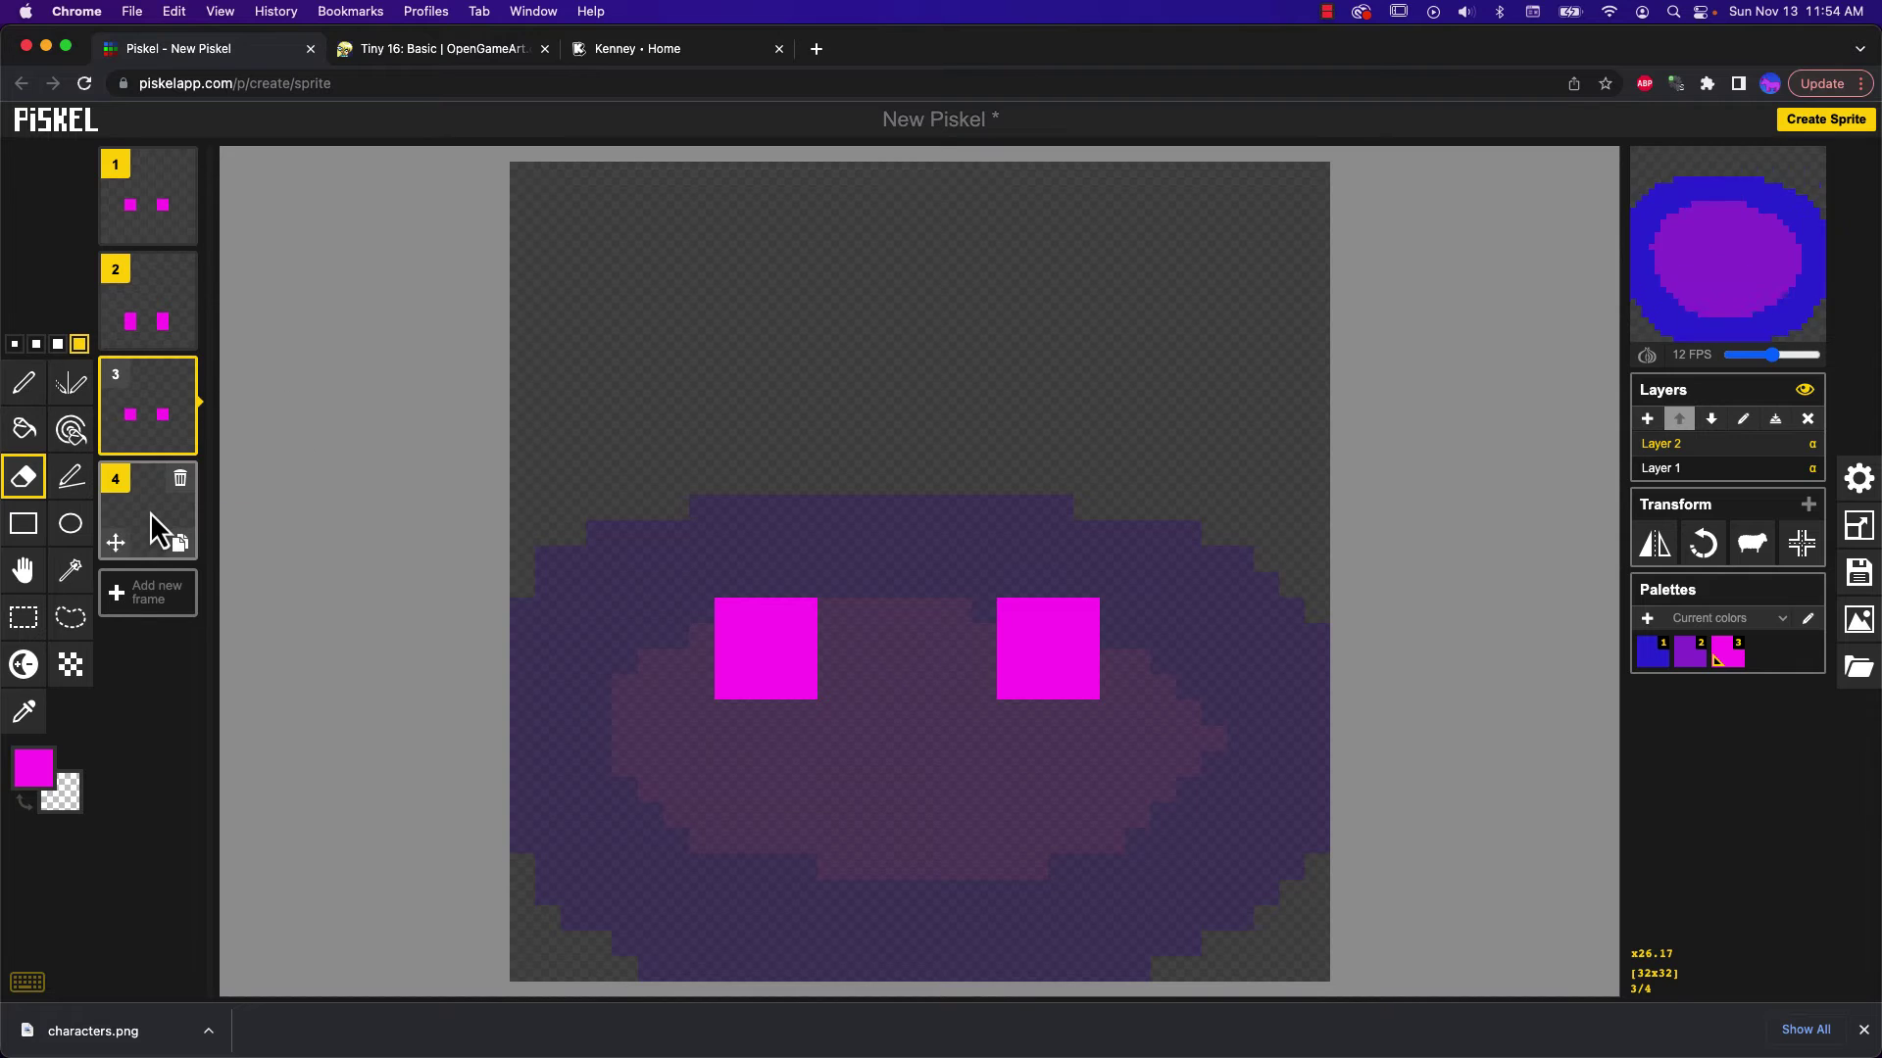
click(25, 384)
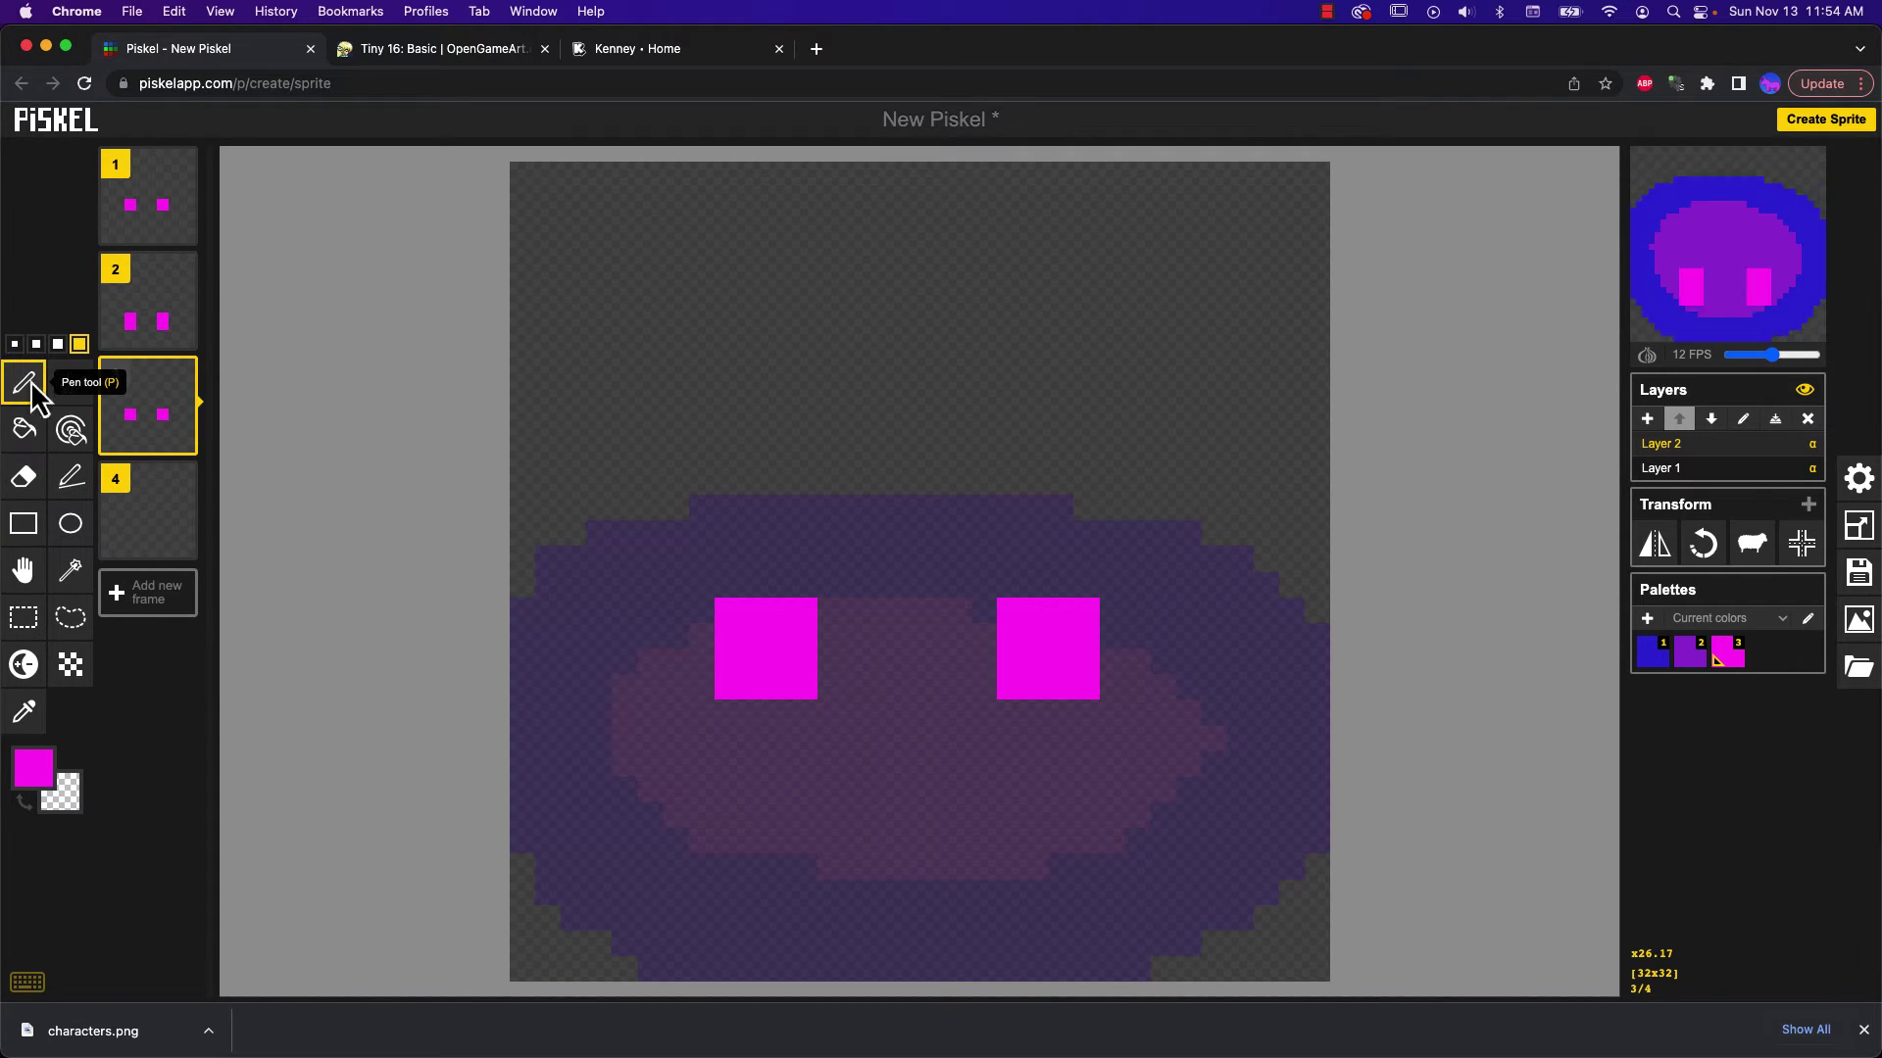
click(780, 725)
click(1078, 730)
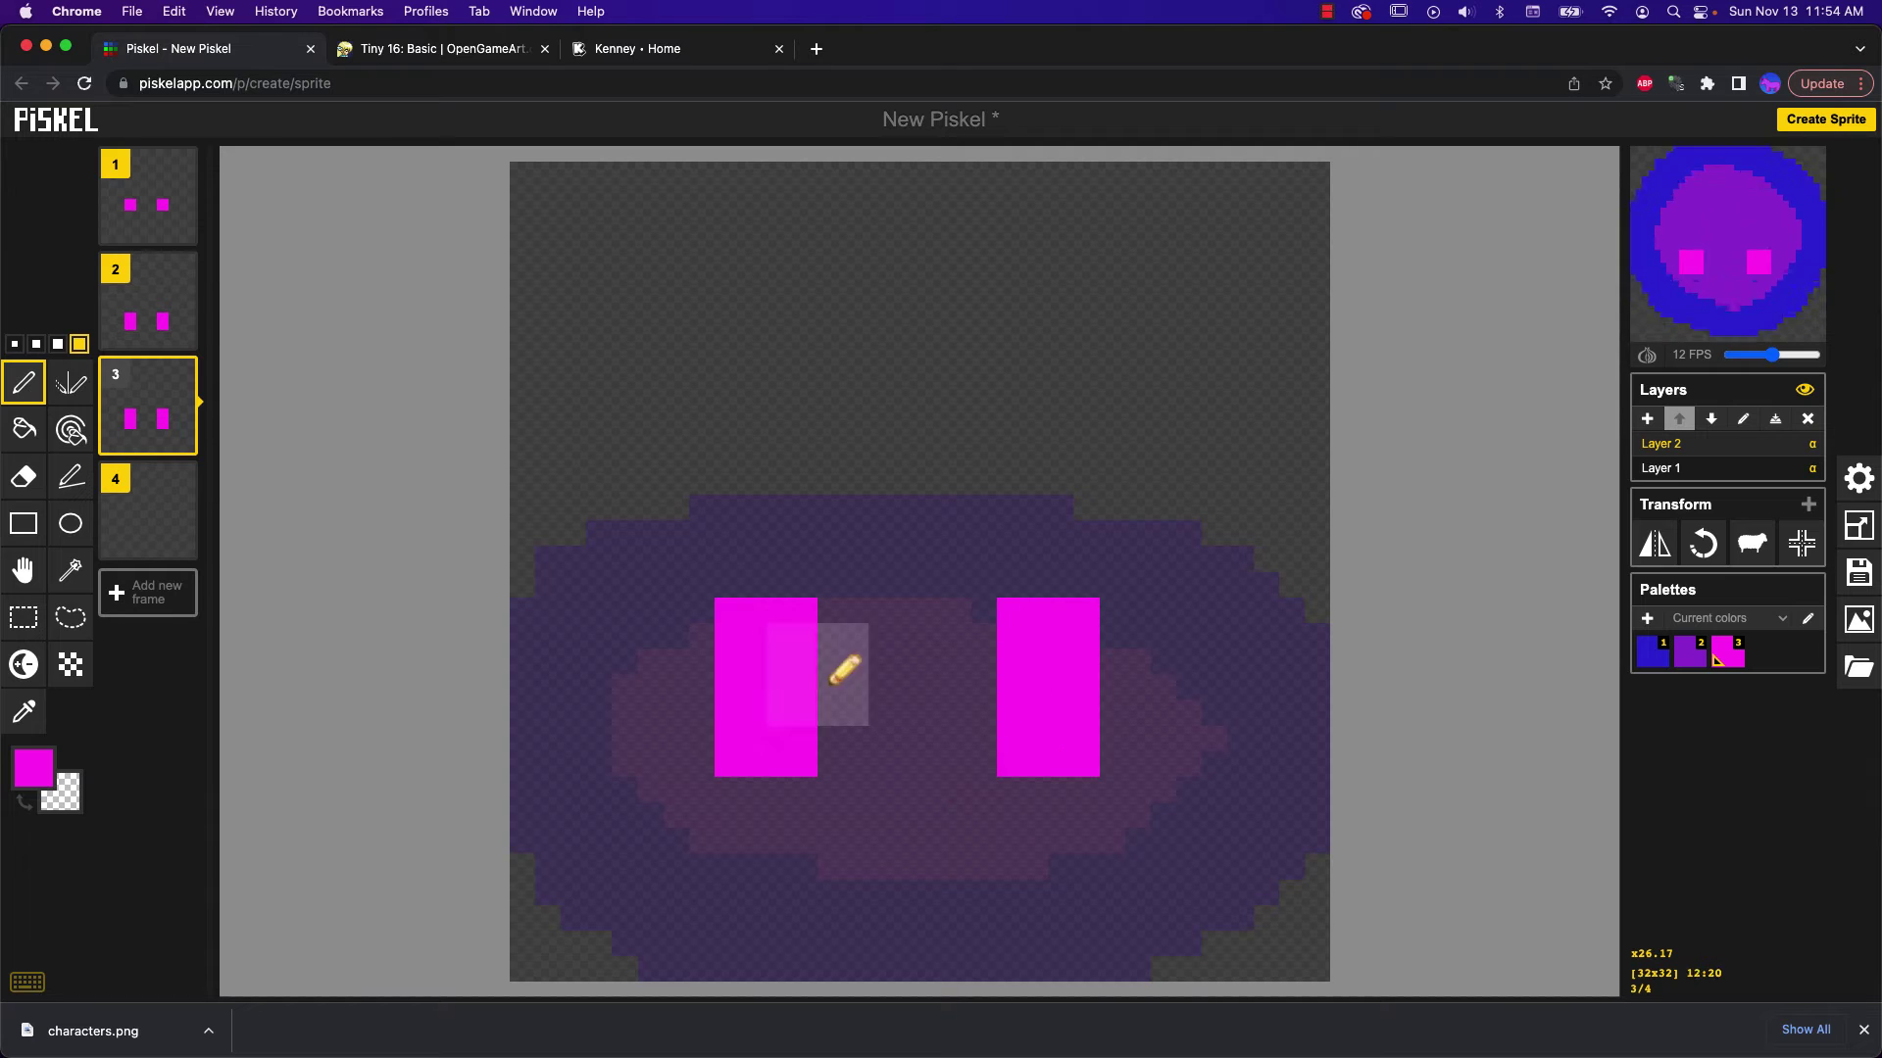
click(150, 520)
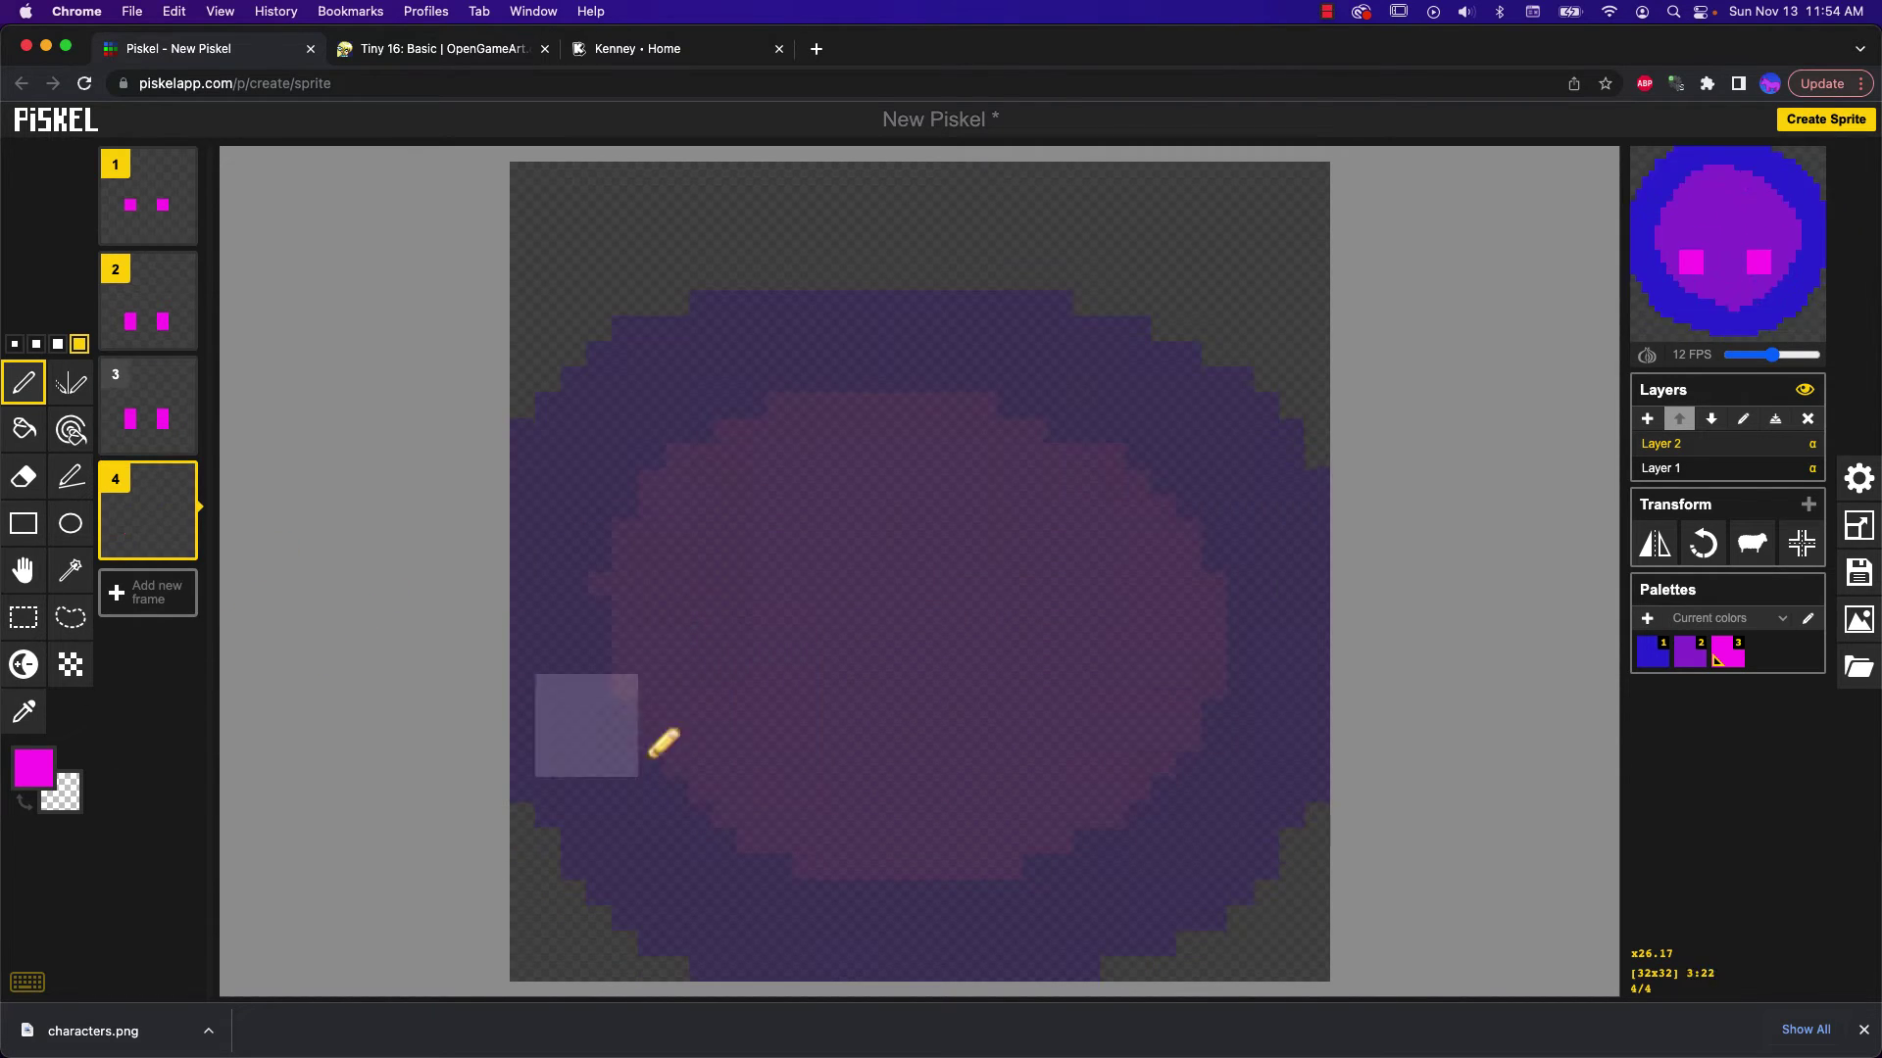
click(802, 706)
click(1099, 706)
click(117, 424)
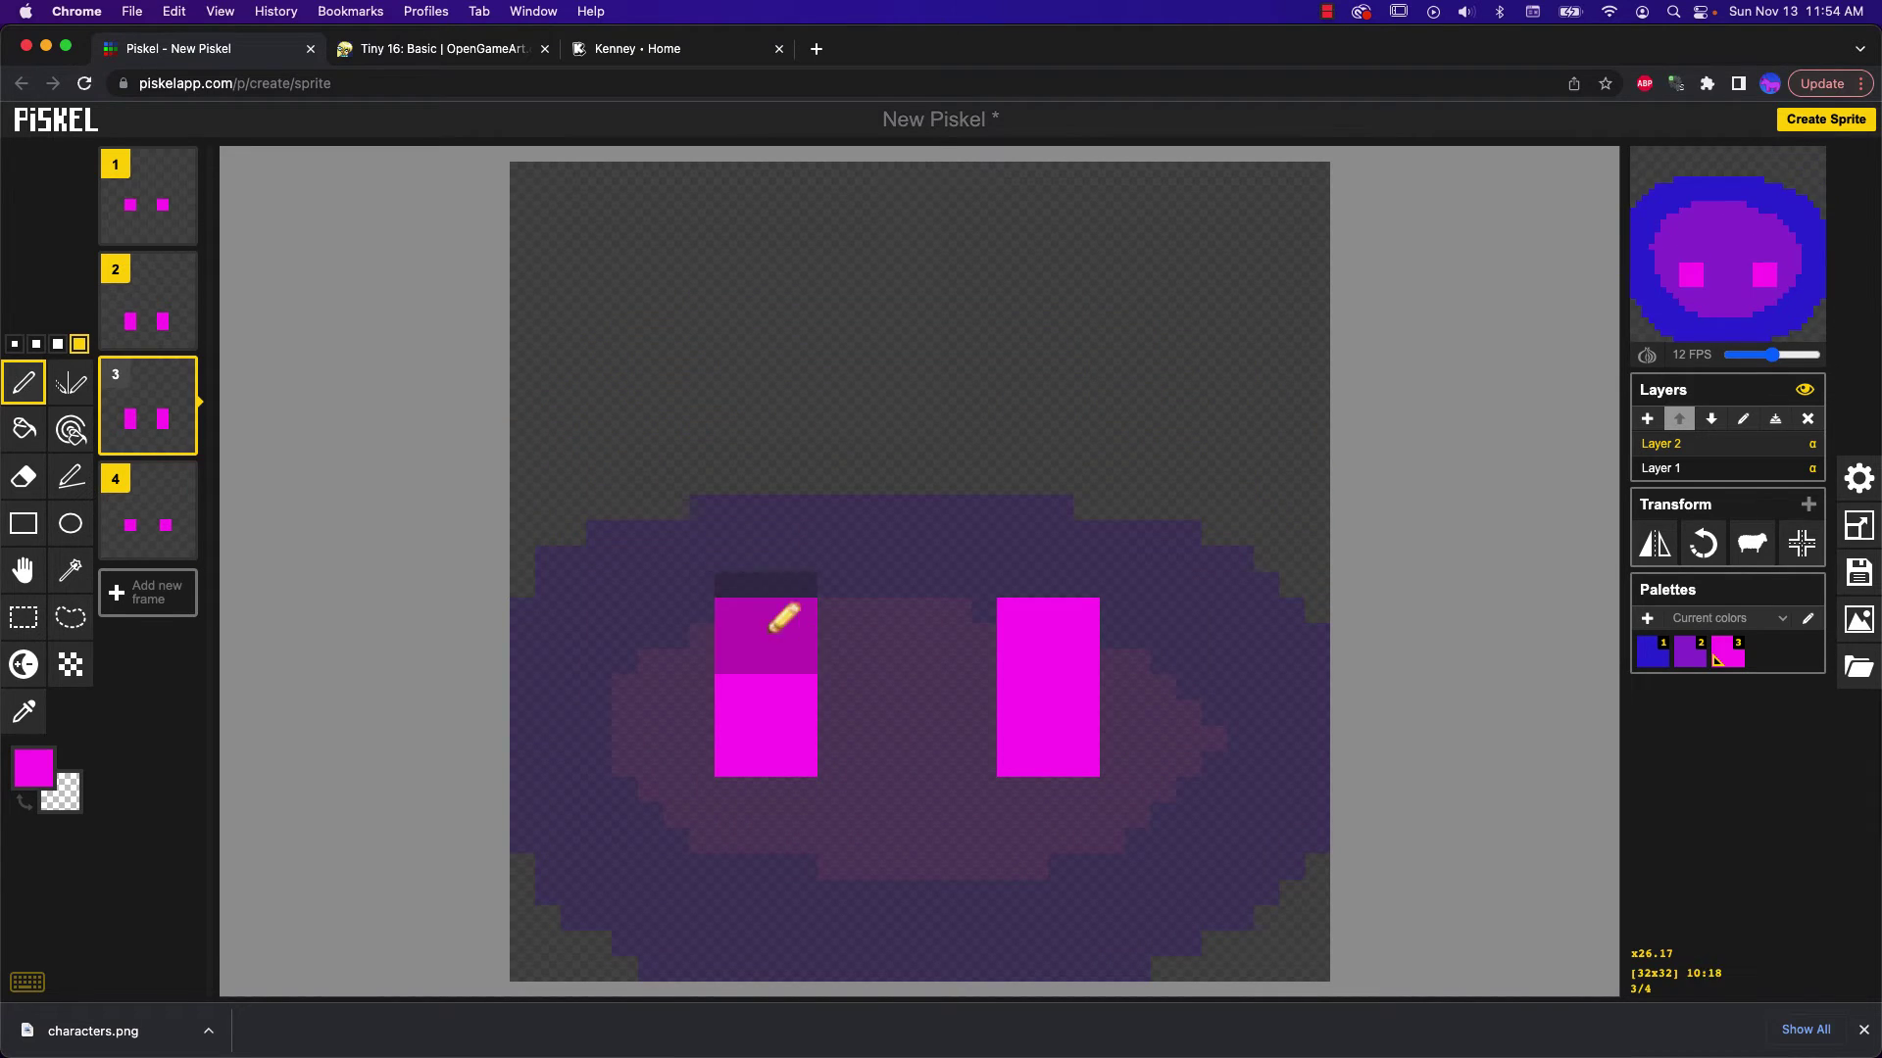
On frame 3, erase the top two pixel rows of both magenta eyes with the Eraser
click(23, 476)
drag(801, 582, 798, 592)
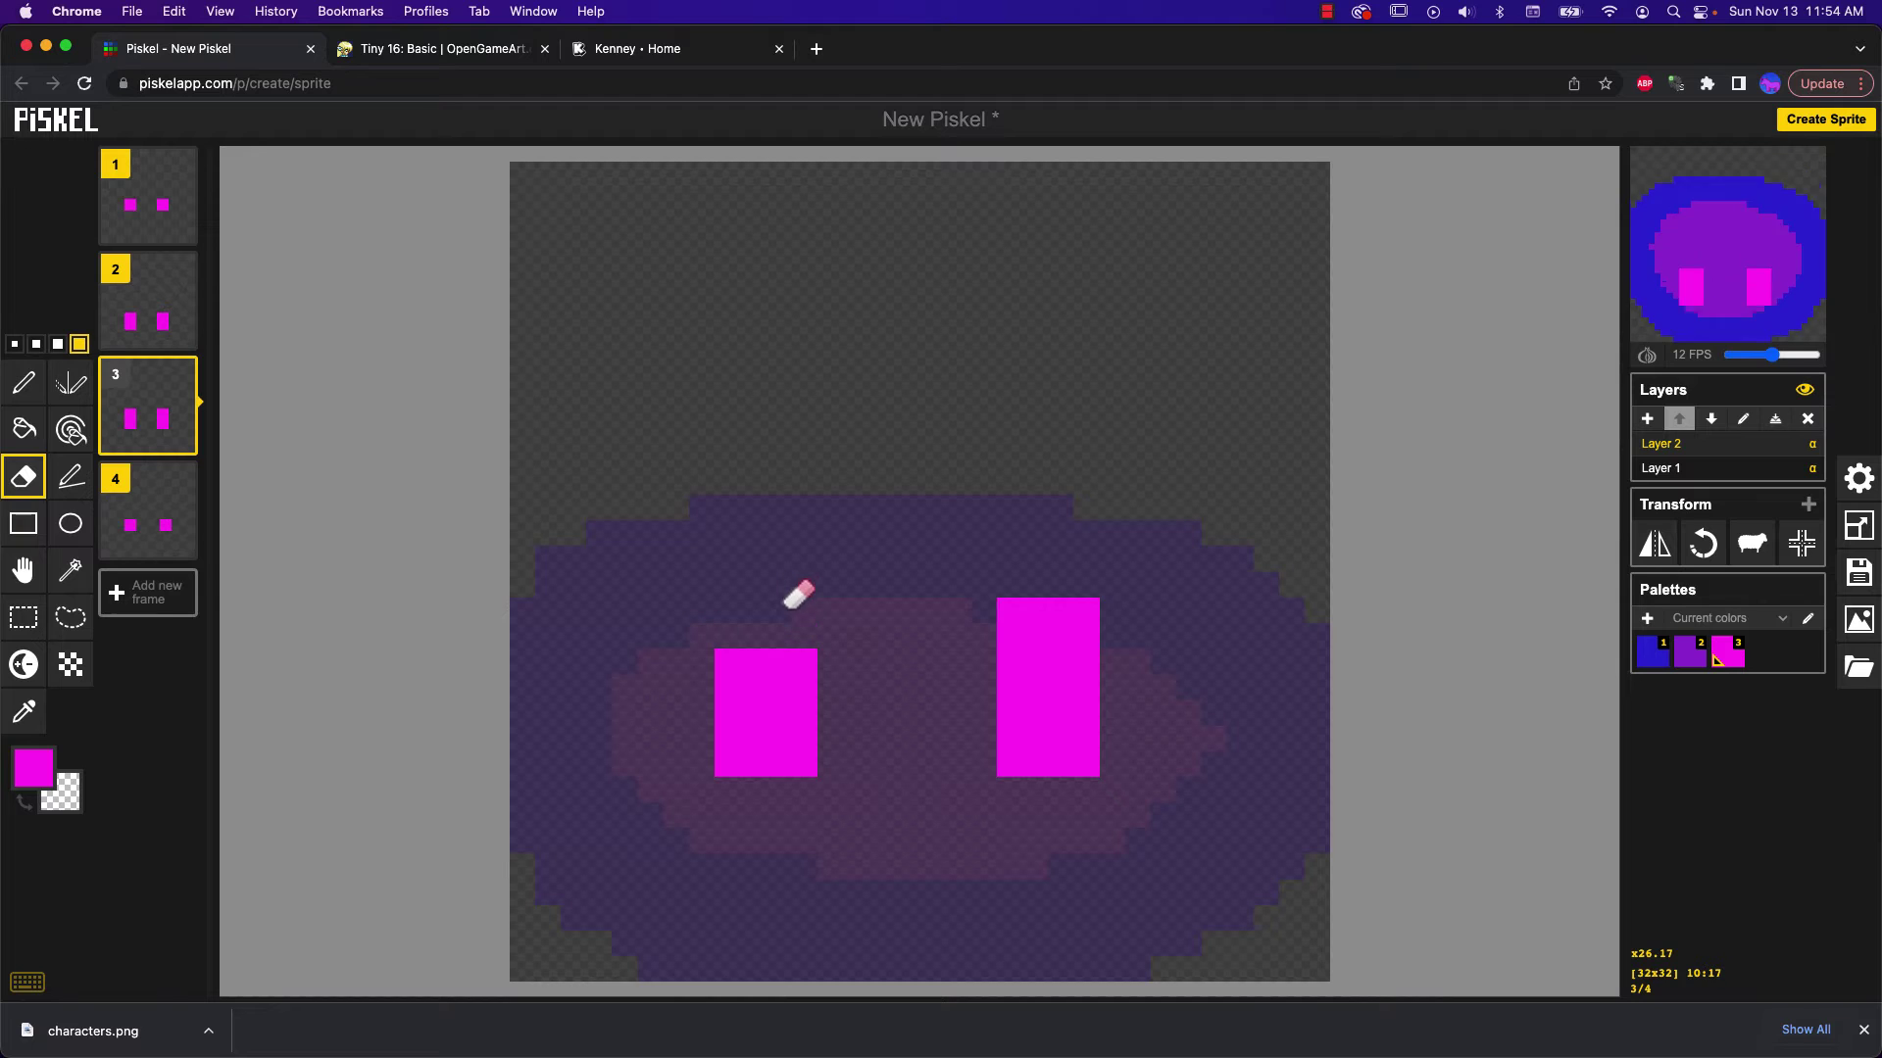
click(1071, 600)
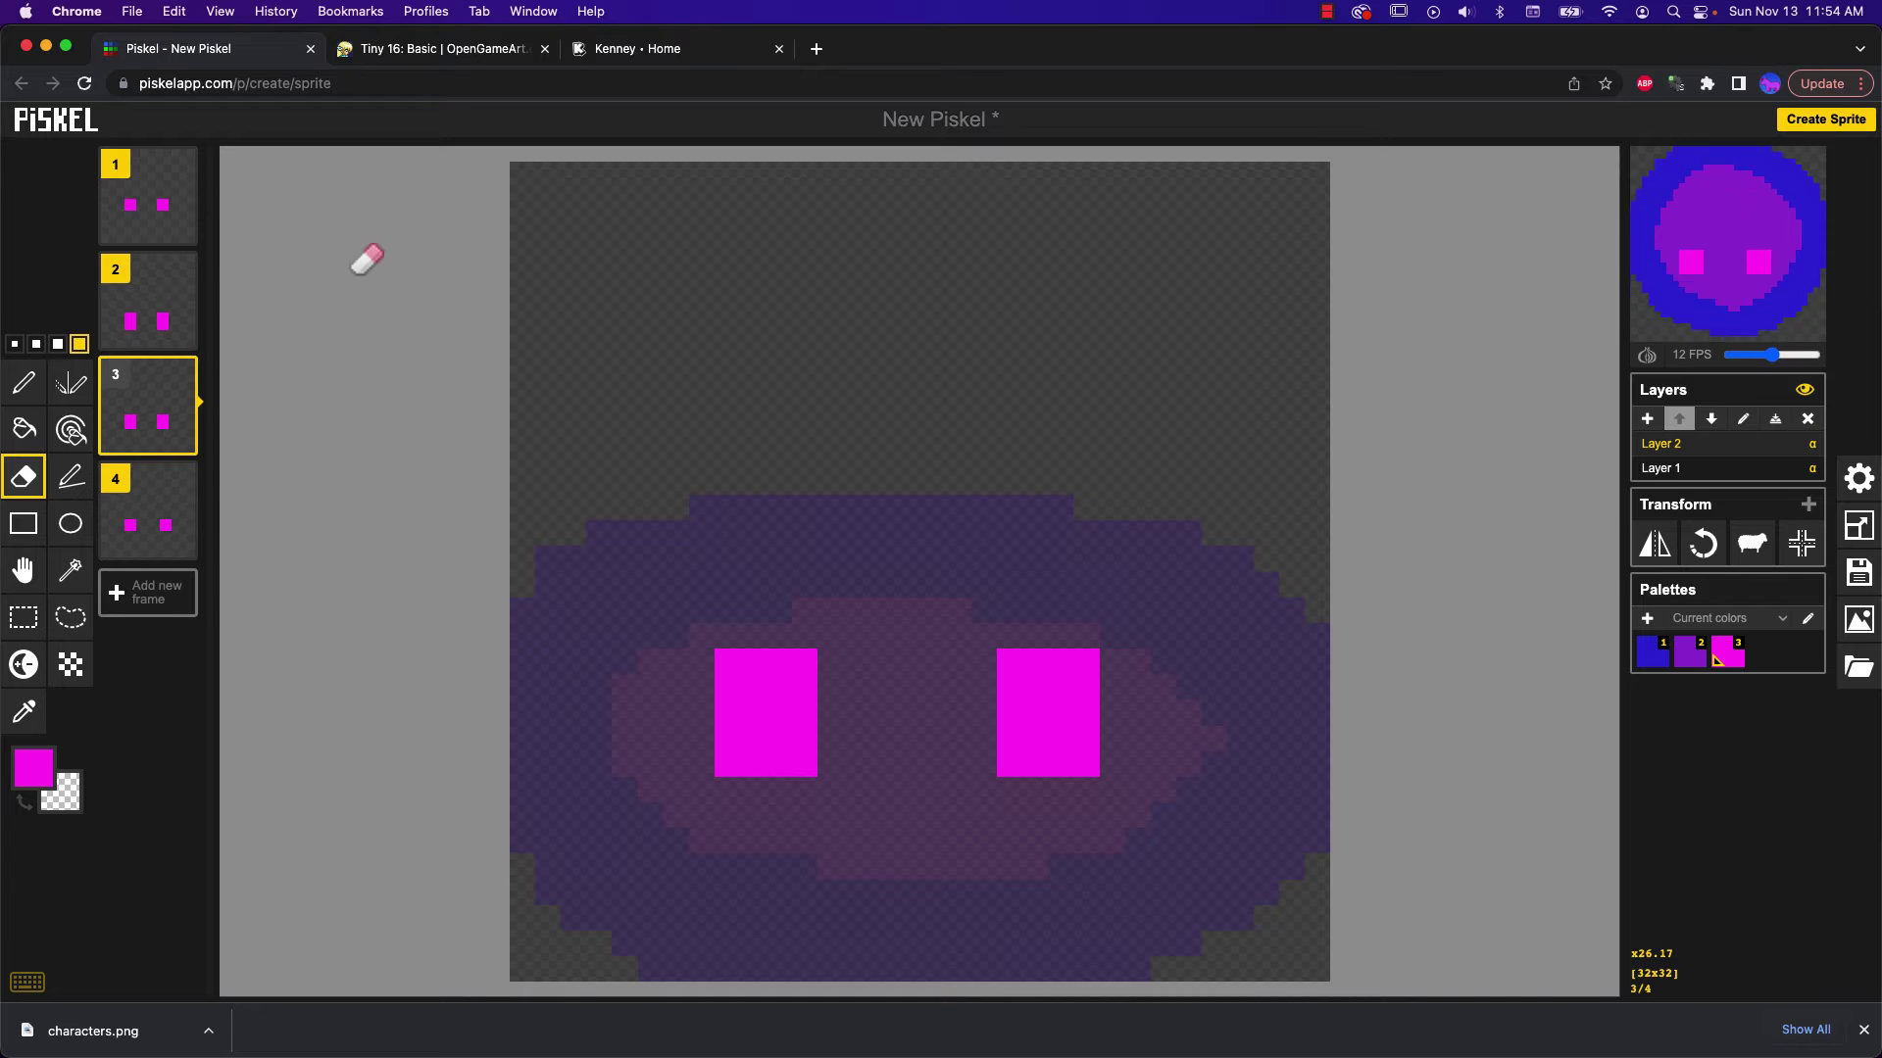
mouse_move(157, 328)
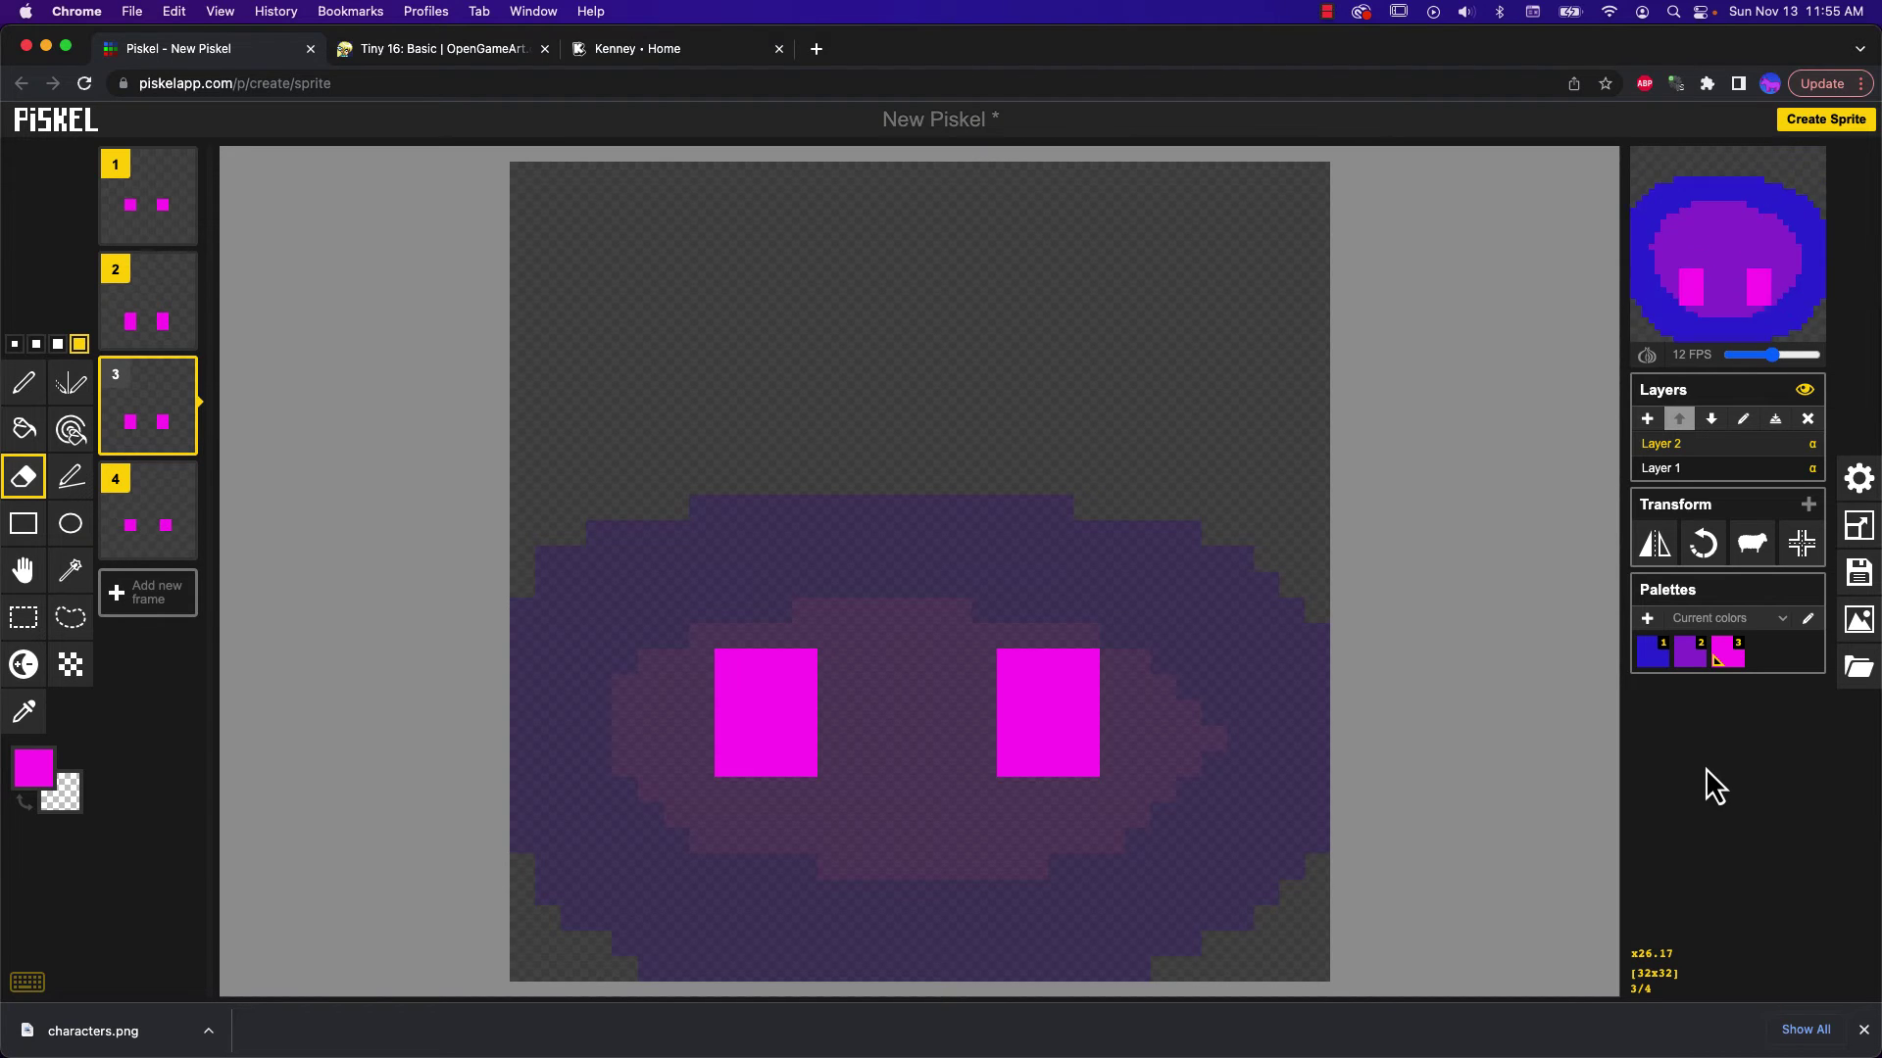
Start a new sprite and load unicorn.piskel, replacing the blank canvas with the 16-frame unicorn
mouse_move(1830, 169)
click(1821, 118)
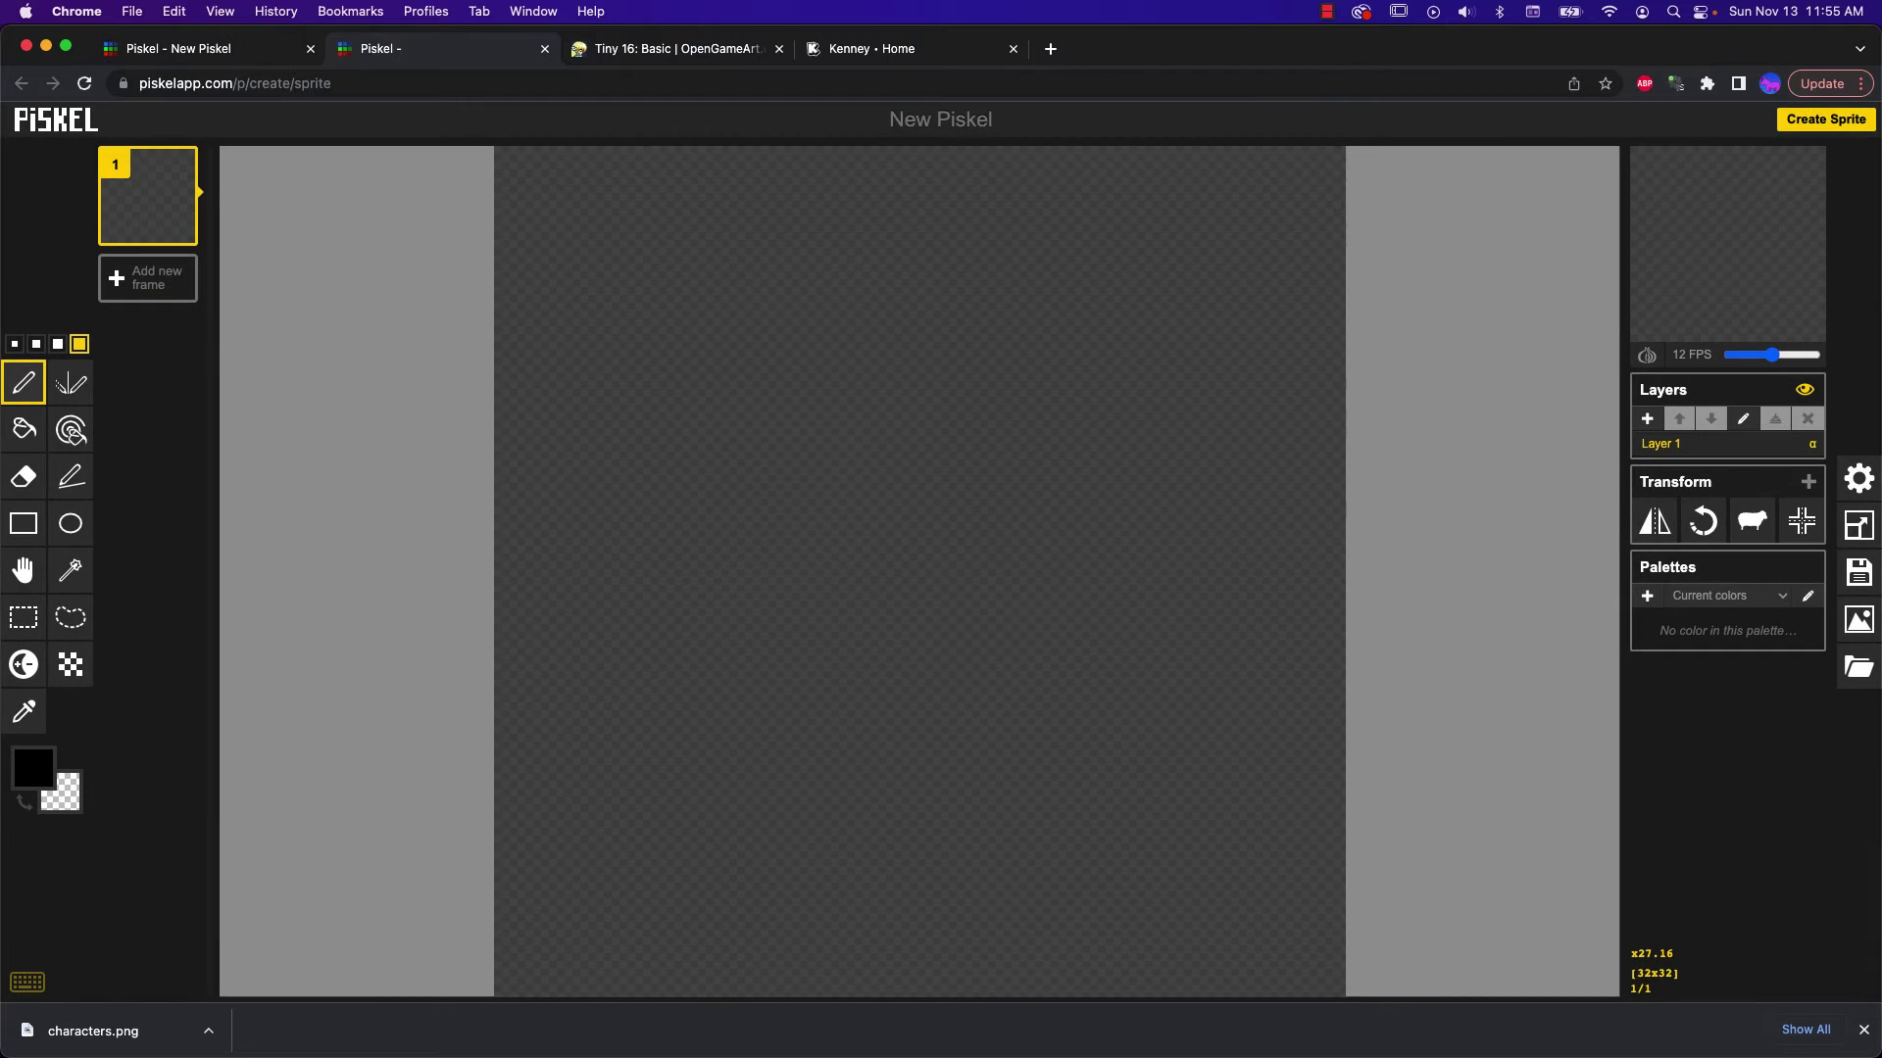
click(1856, 676)
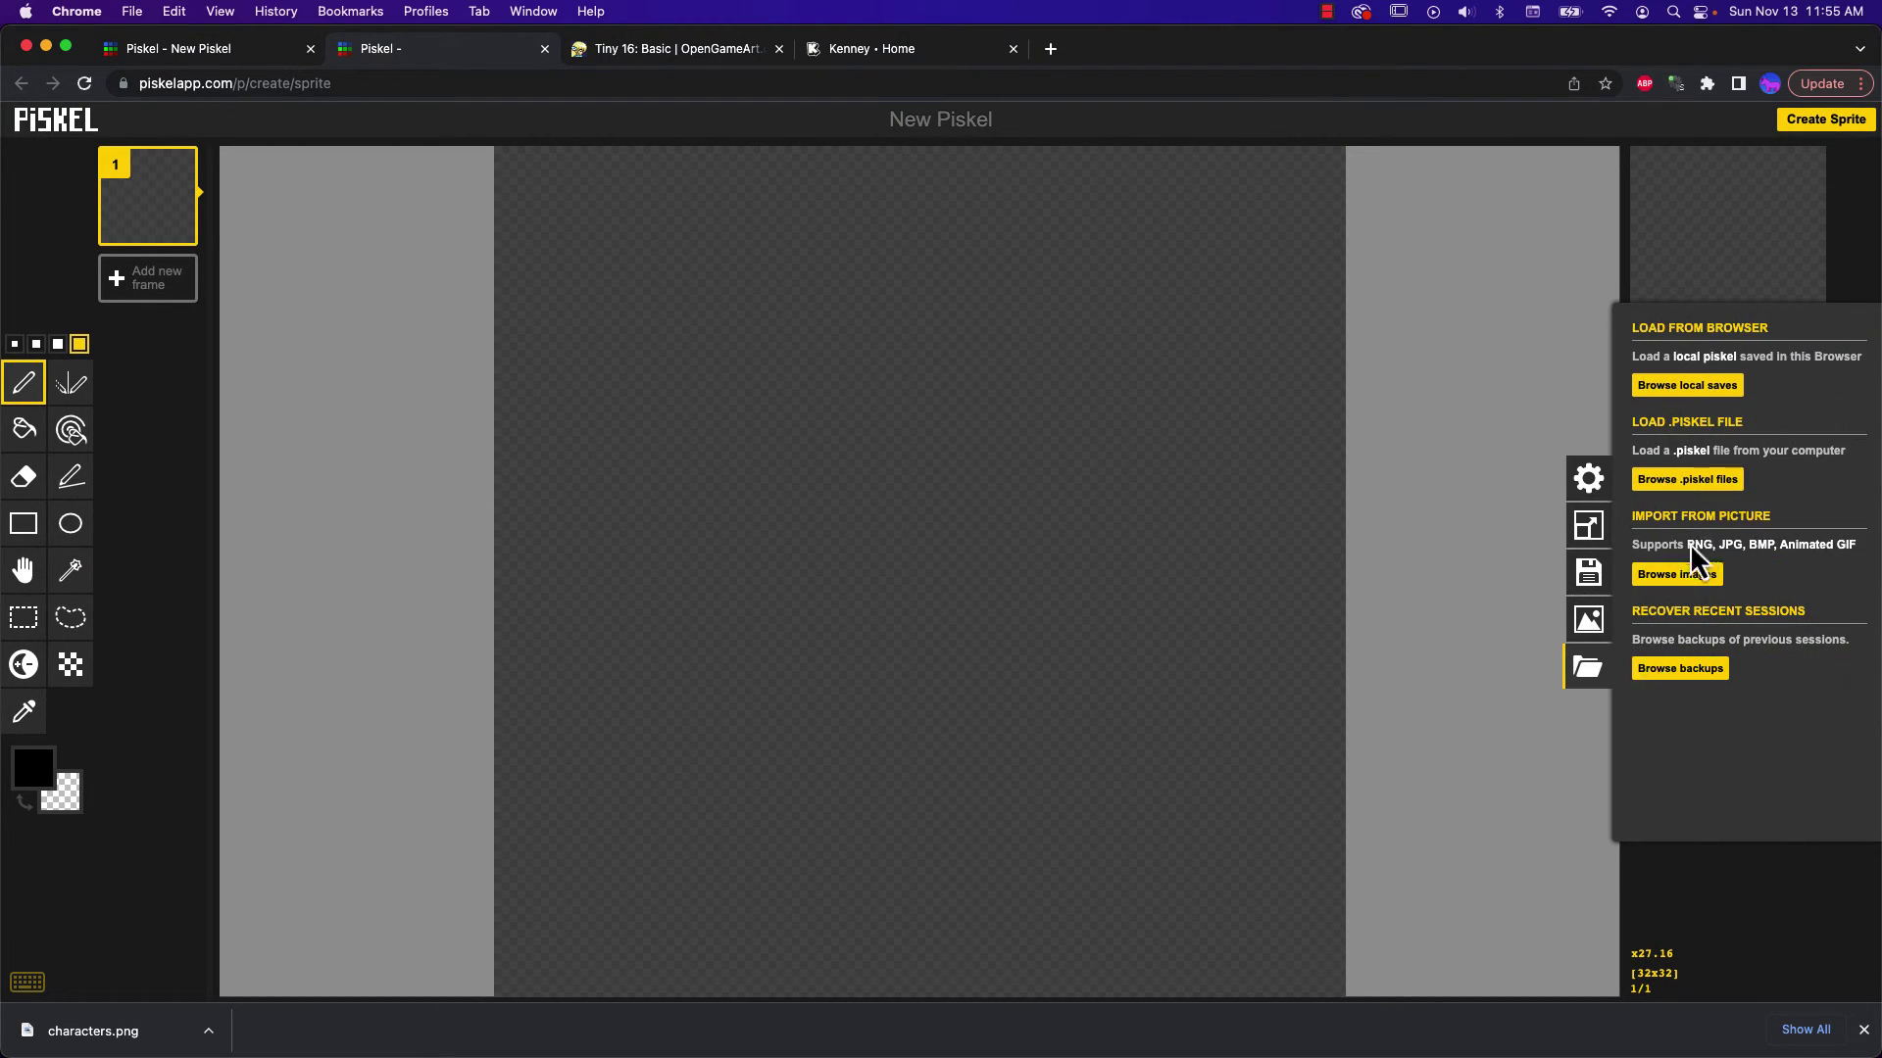
click(1690, 481)
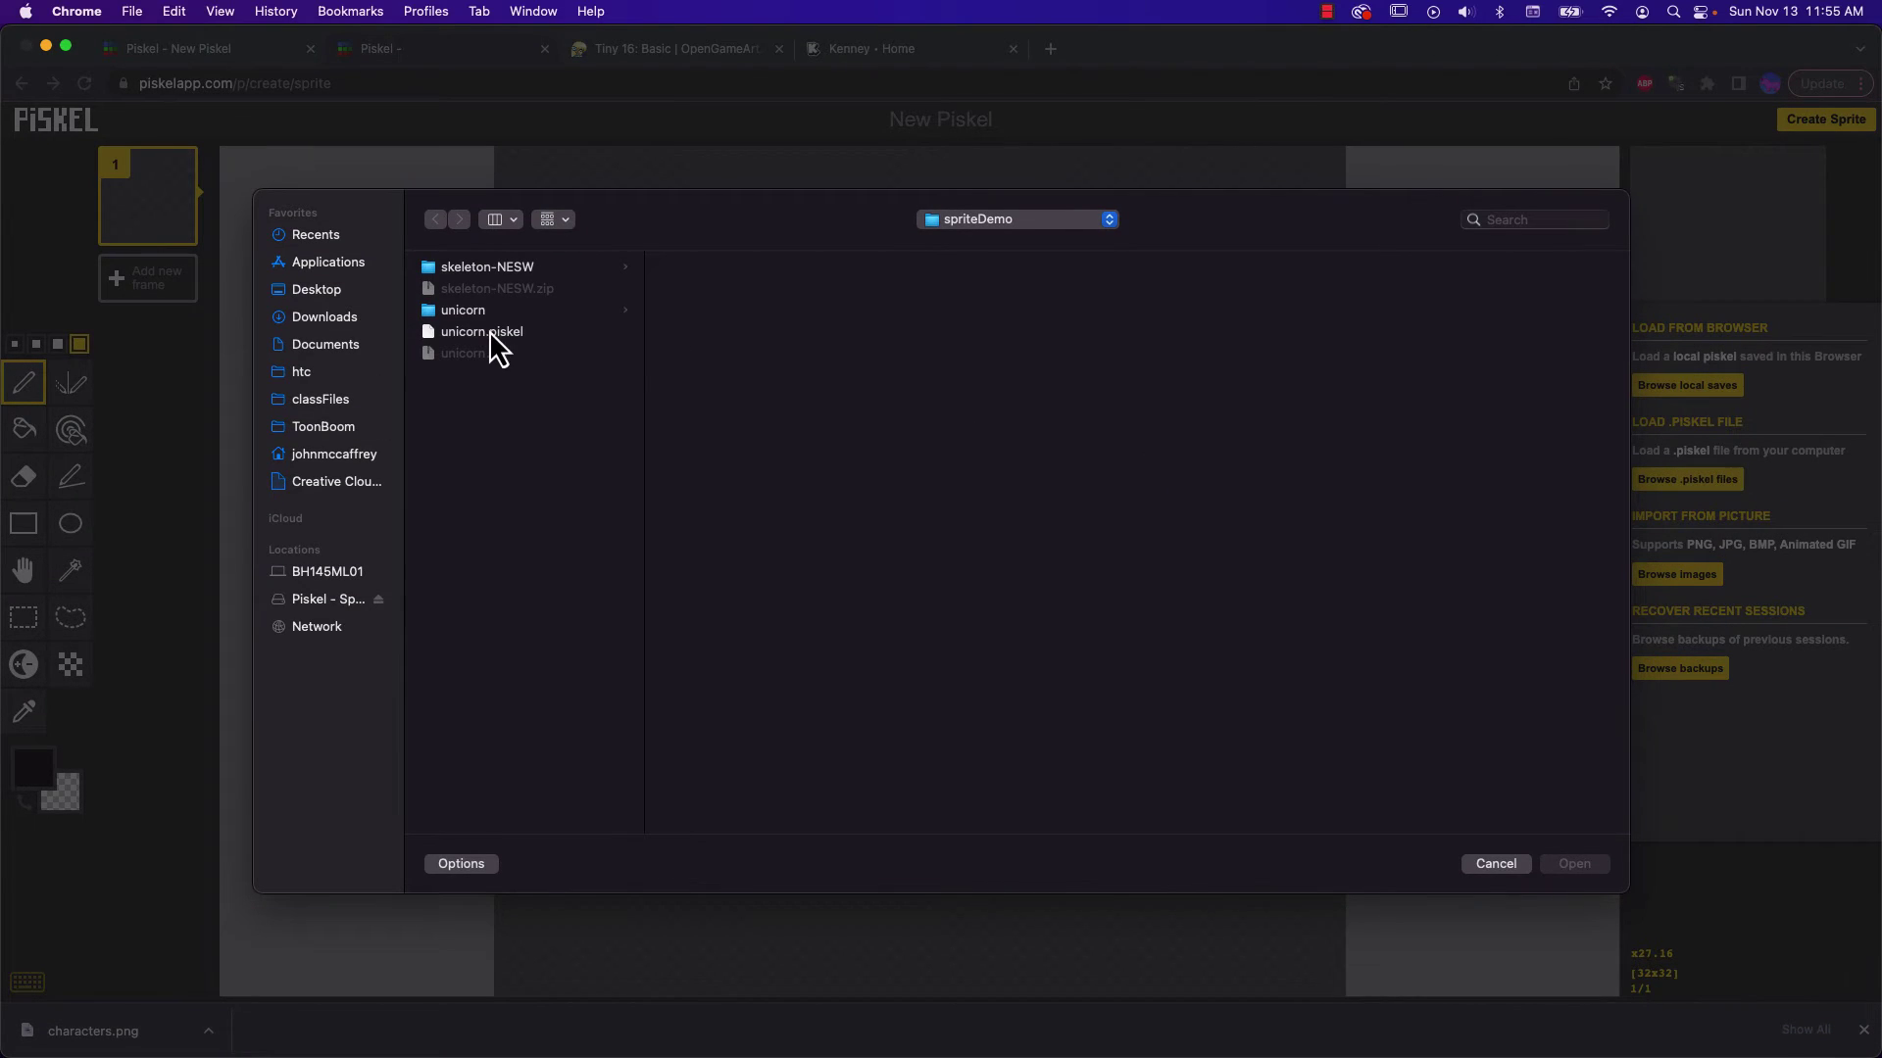
click(490, 331)
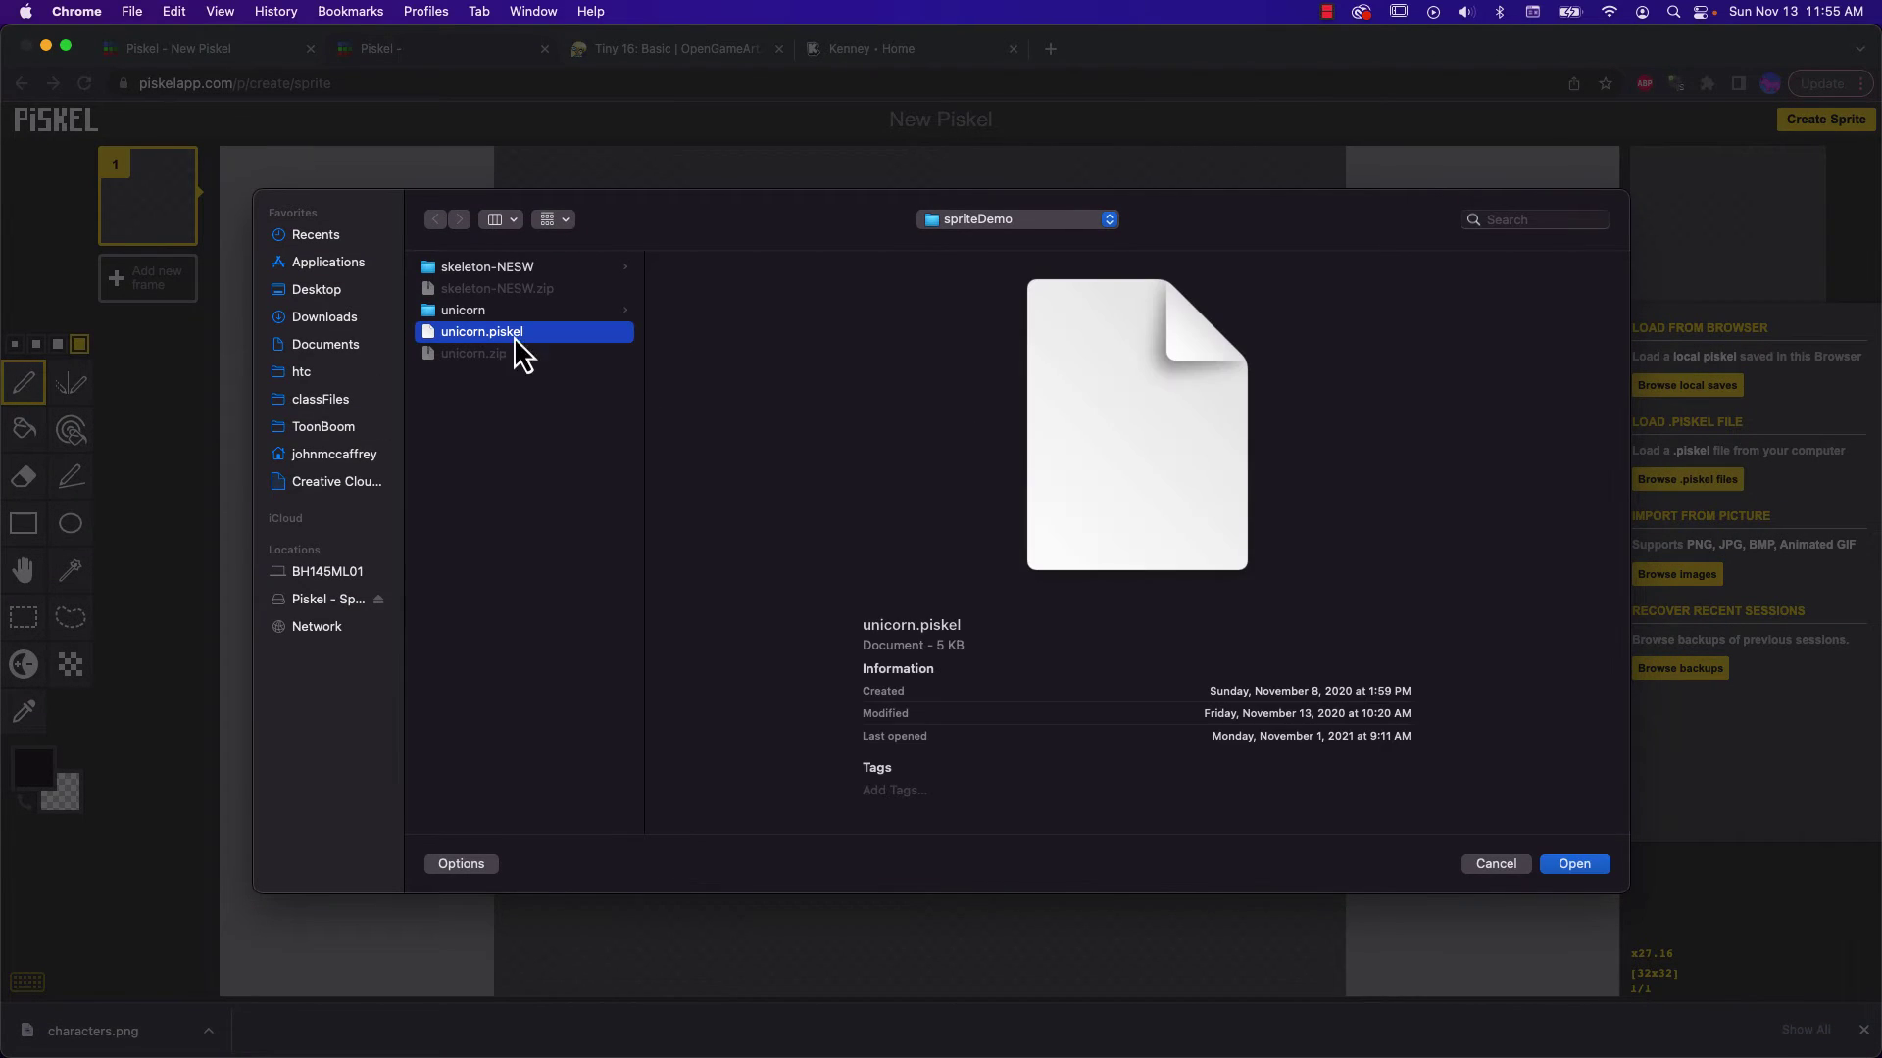
click(1562, 862)
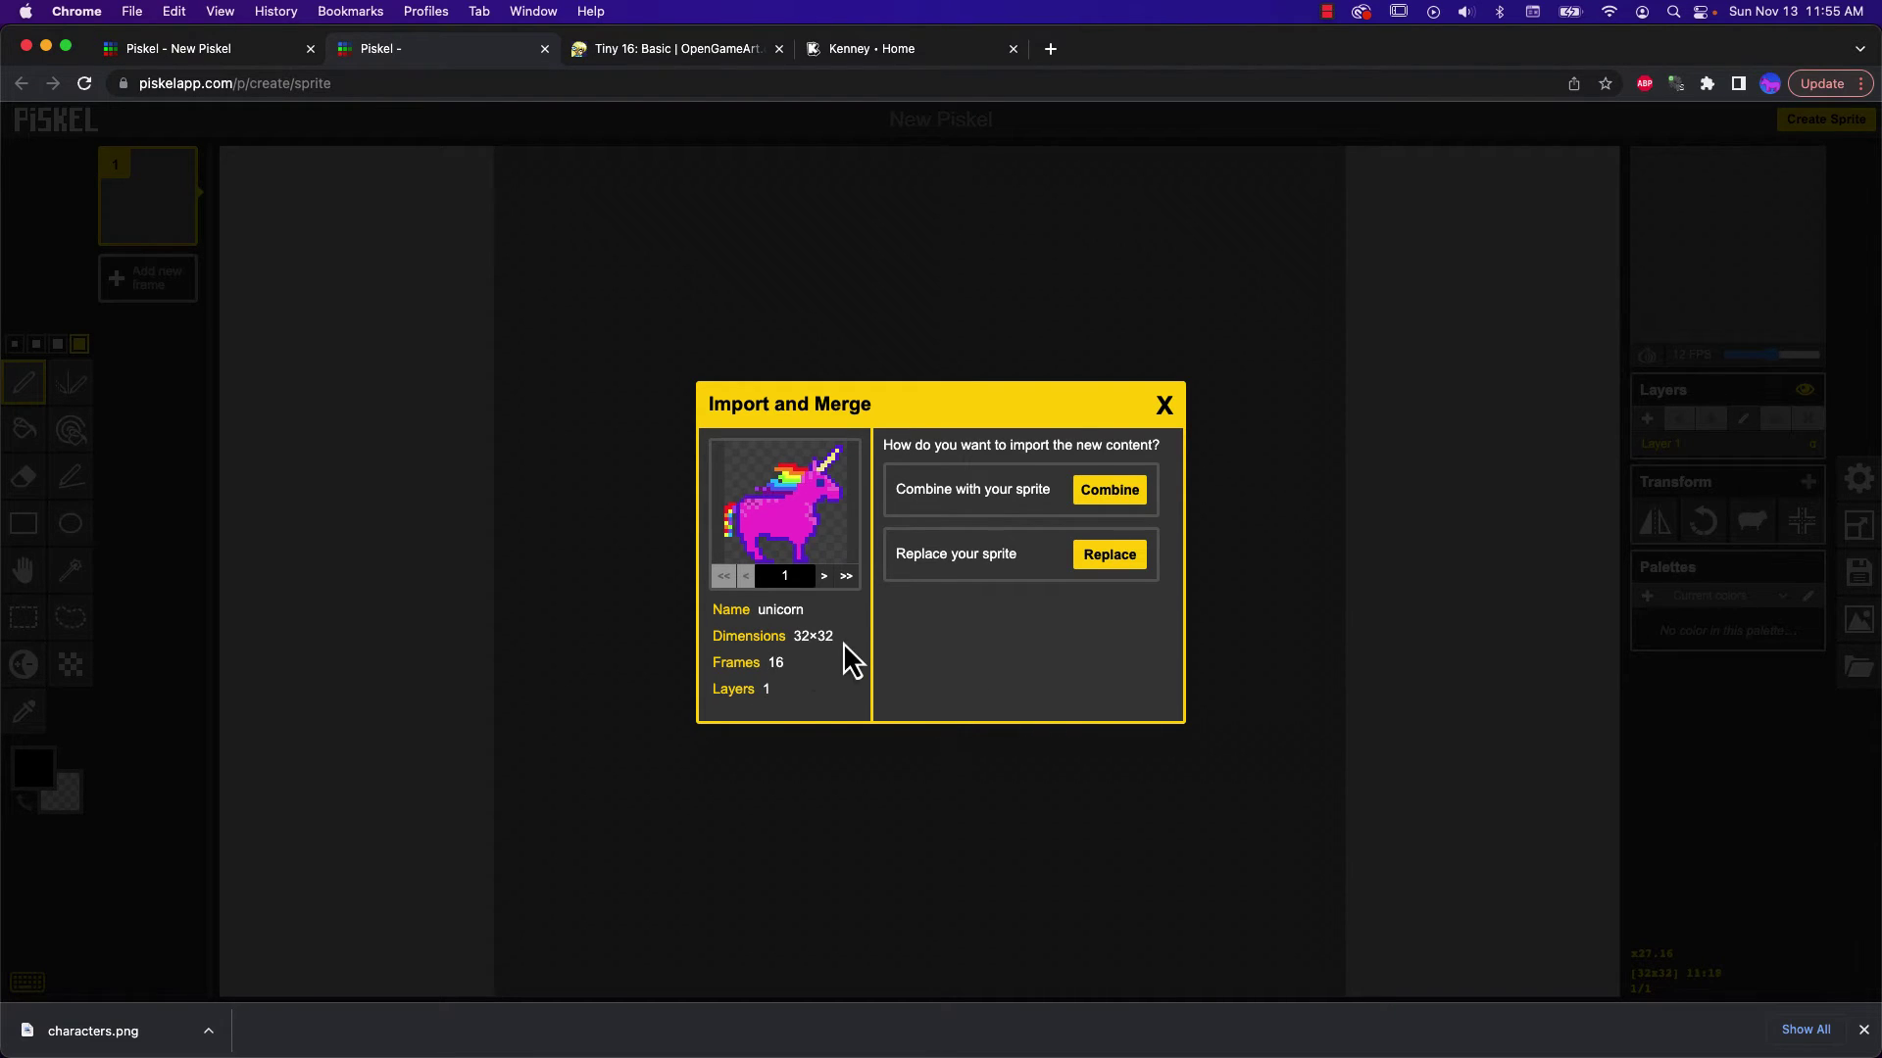
click(1110, 559)
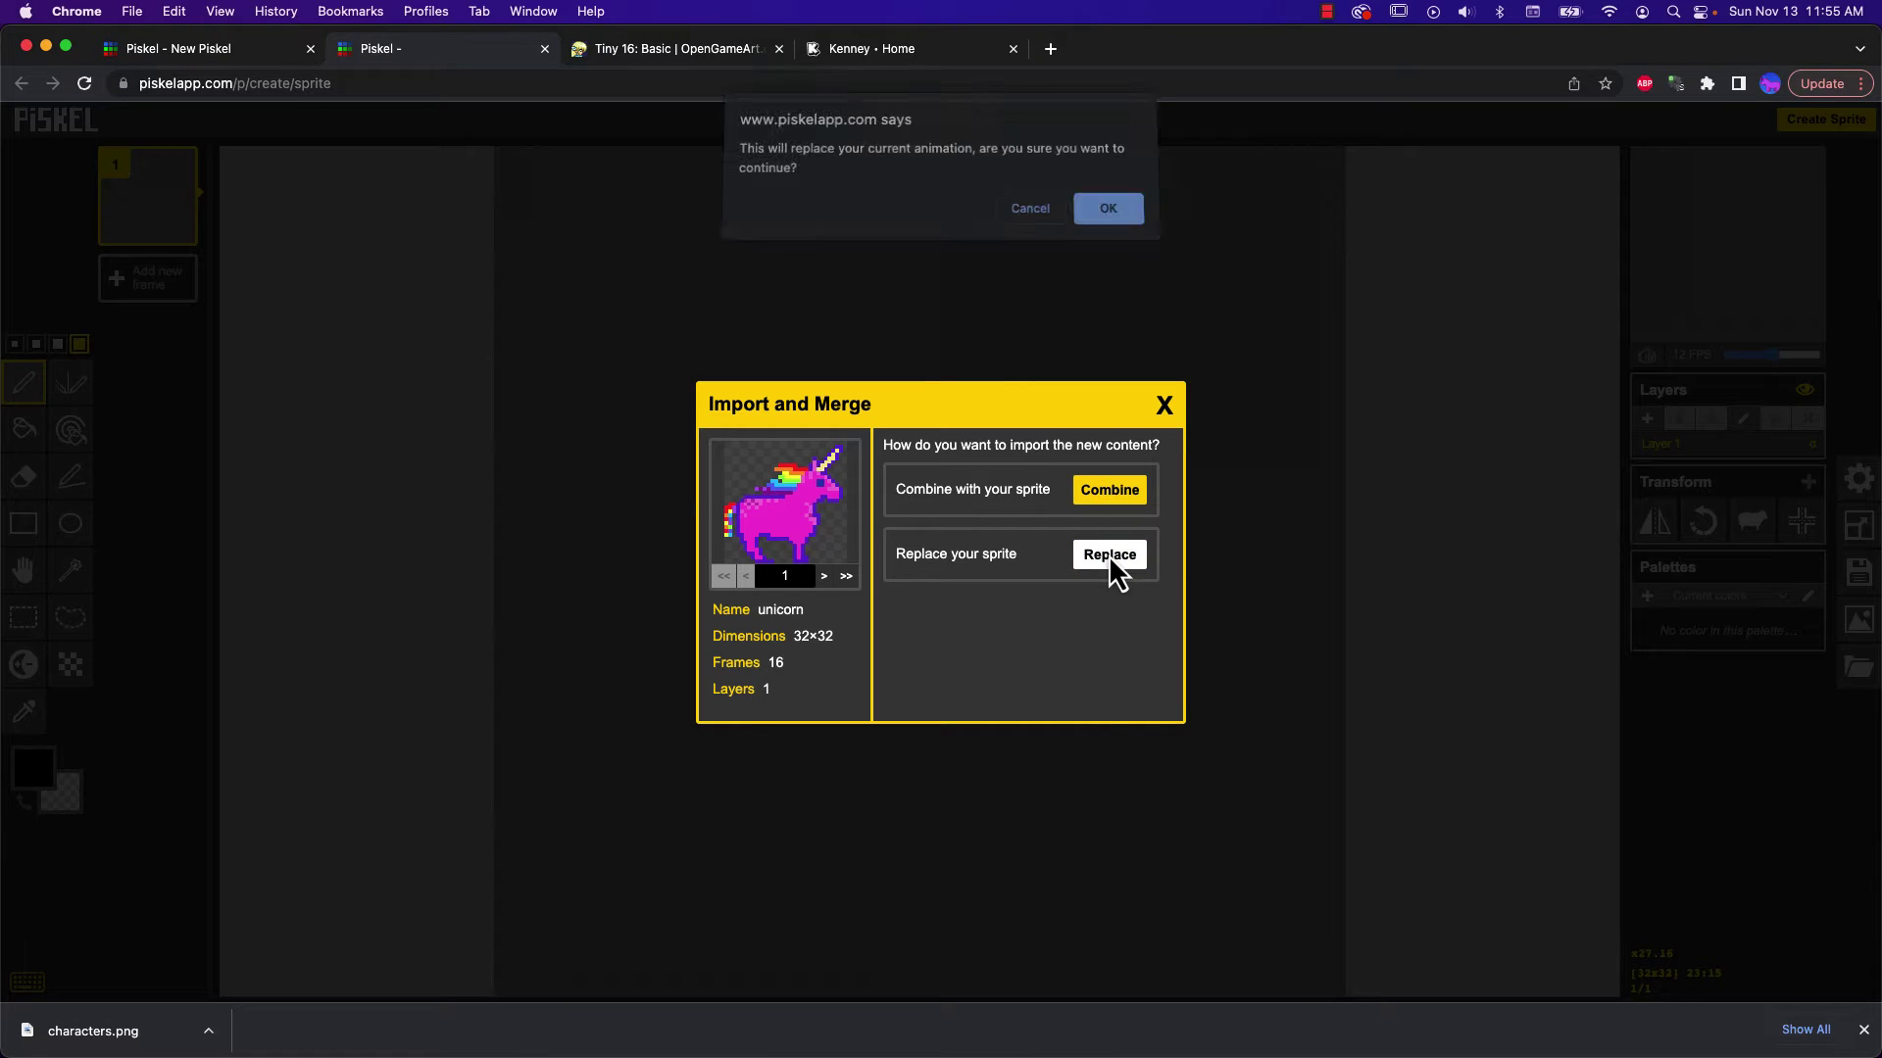
click(1124, 211)
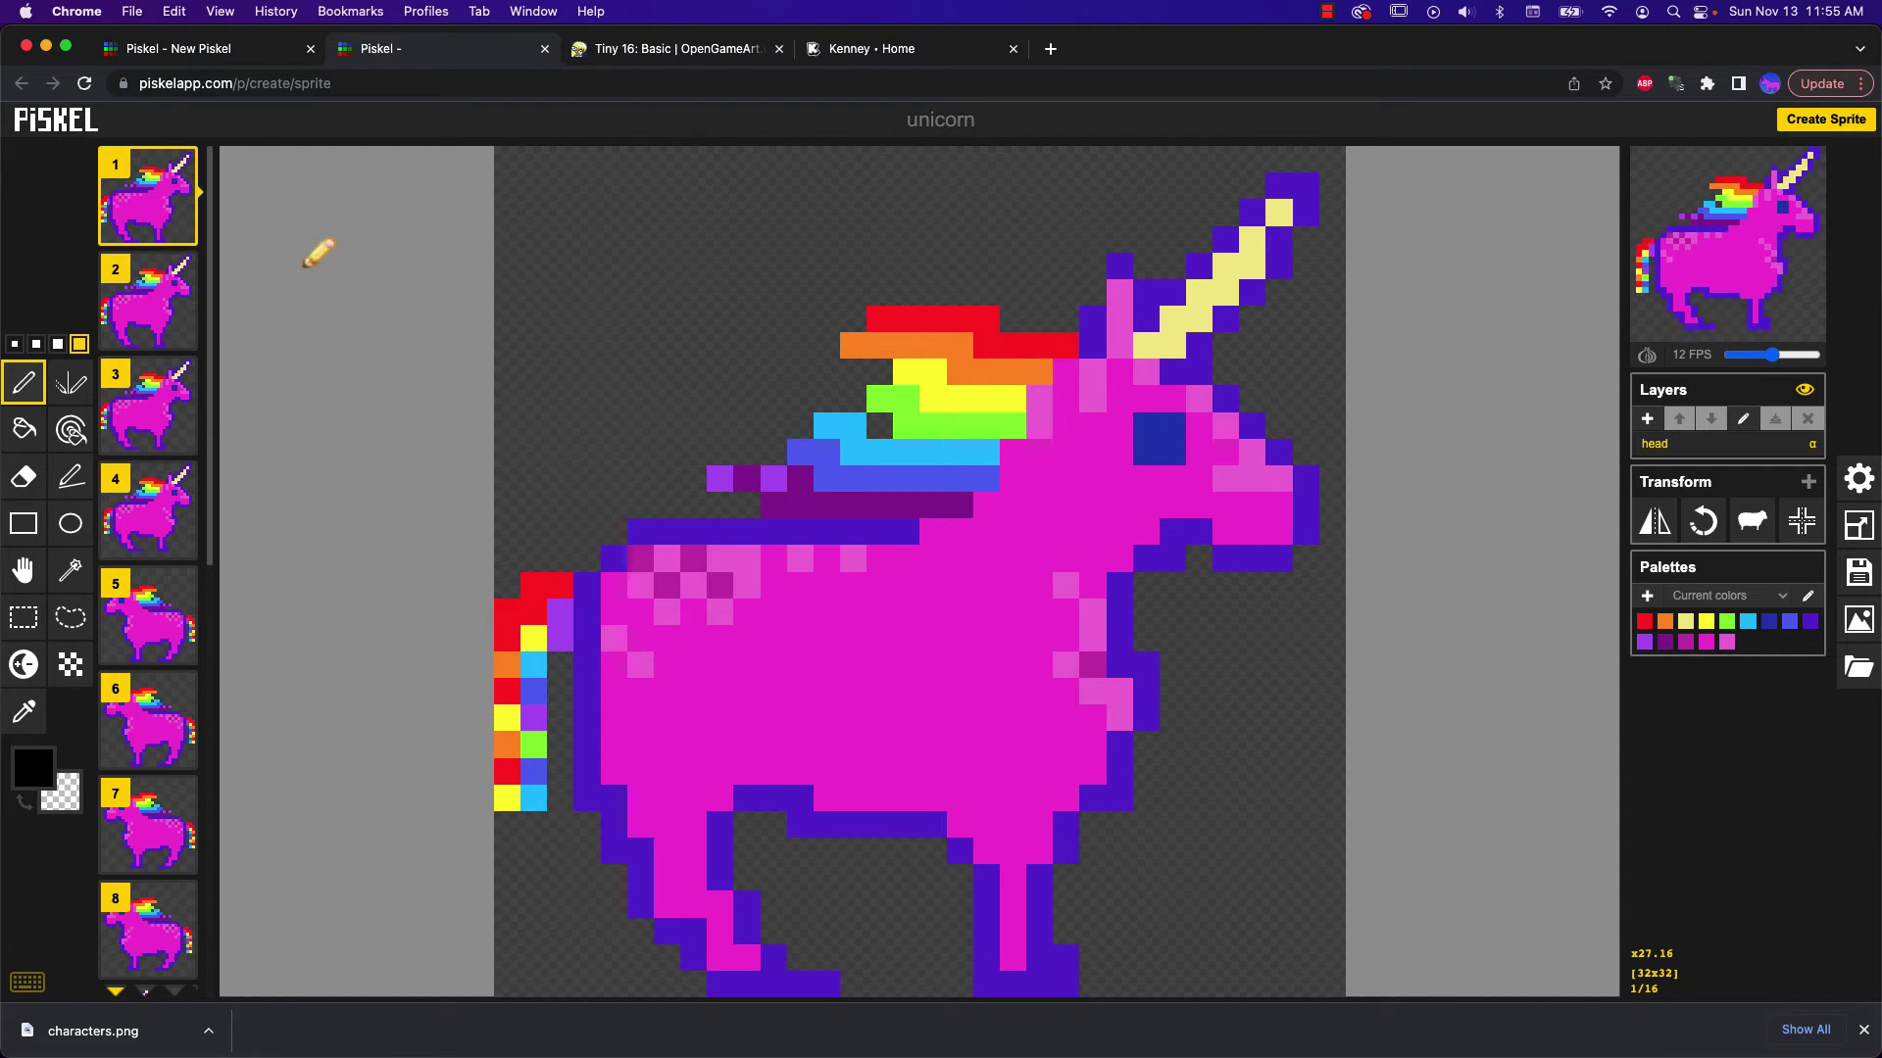
Scroll through all 16 unicorn frames, then bring up Finder's data folder with characters.png
mouse_move(183, 224)
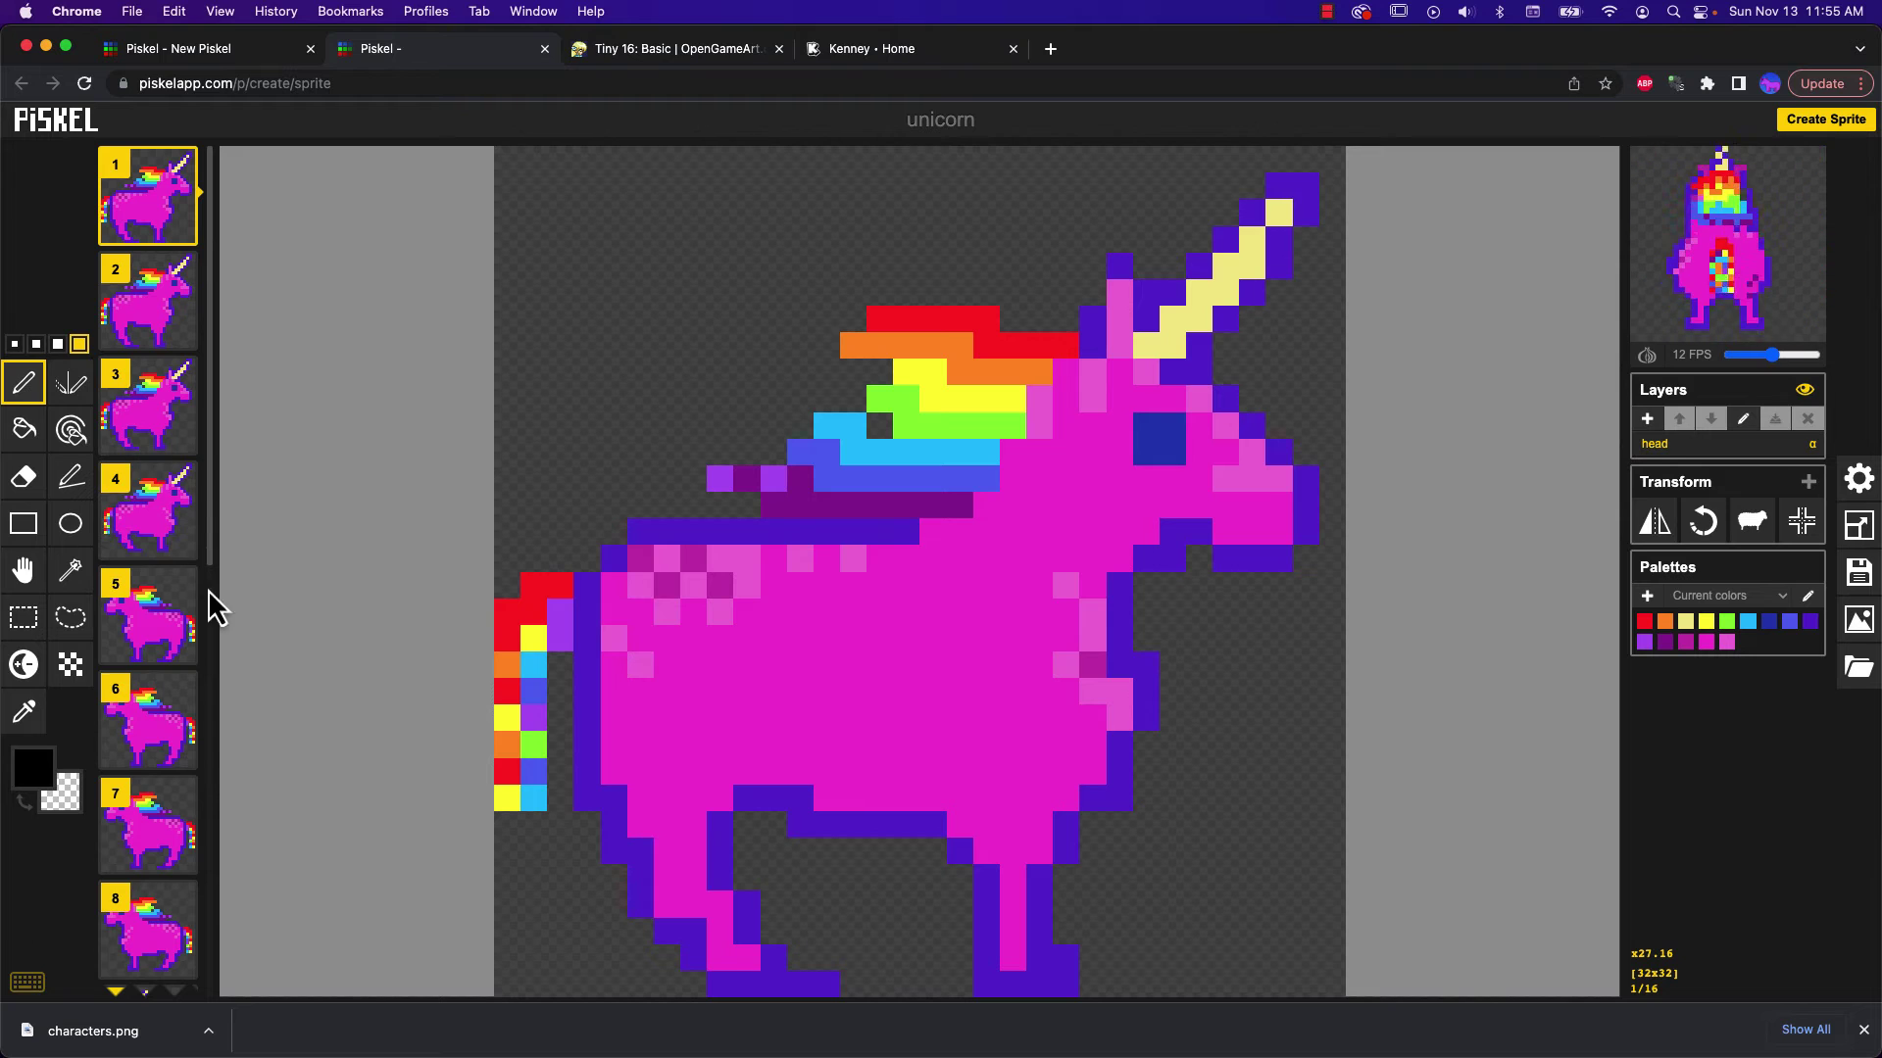
mouse_move(149, 613)
scroll(149, 613, down, 6)
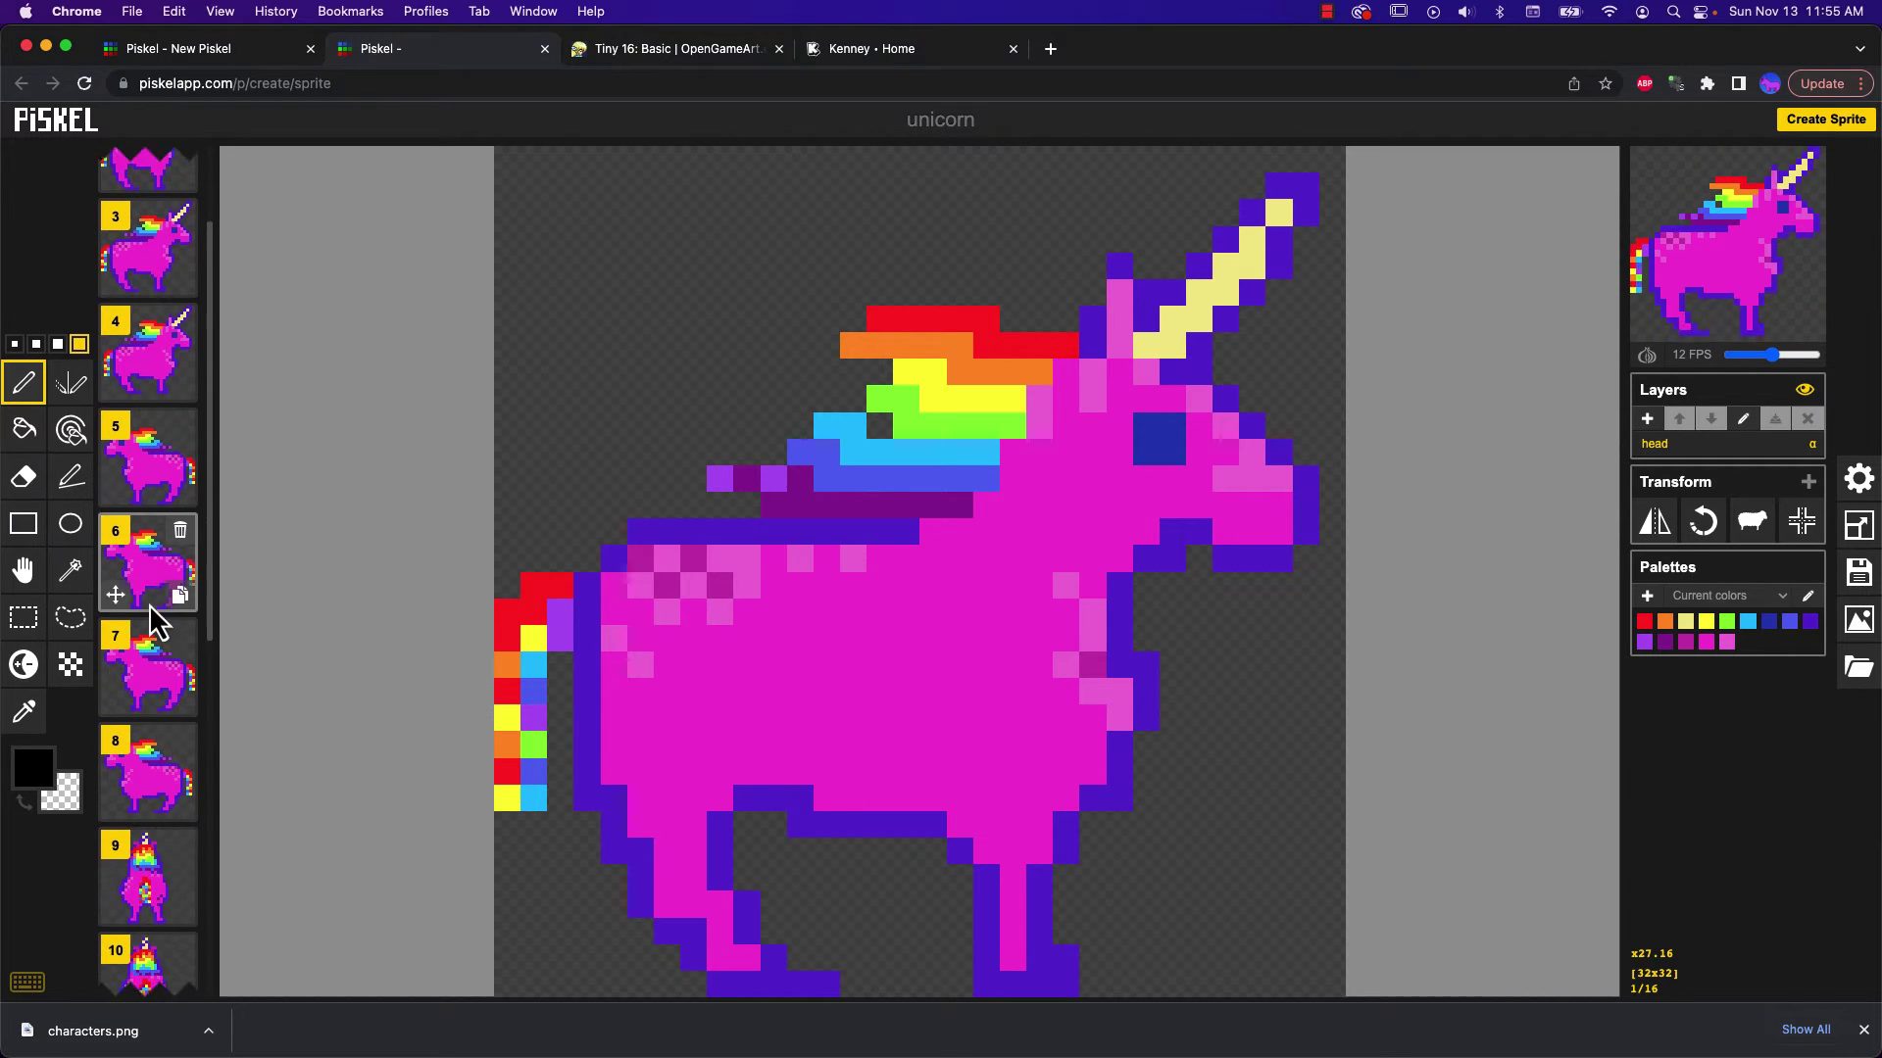
scroll(152, 622, down, 3)
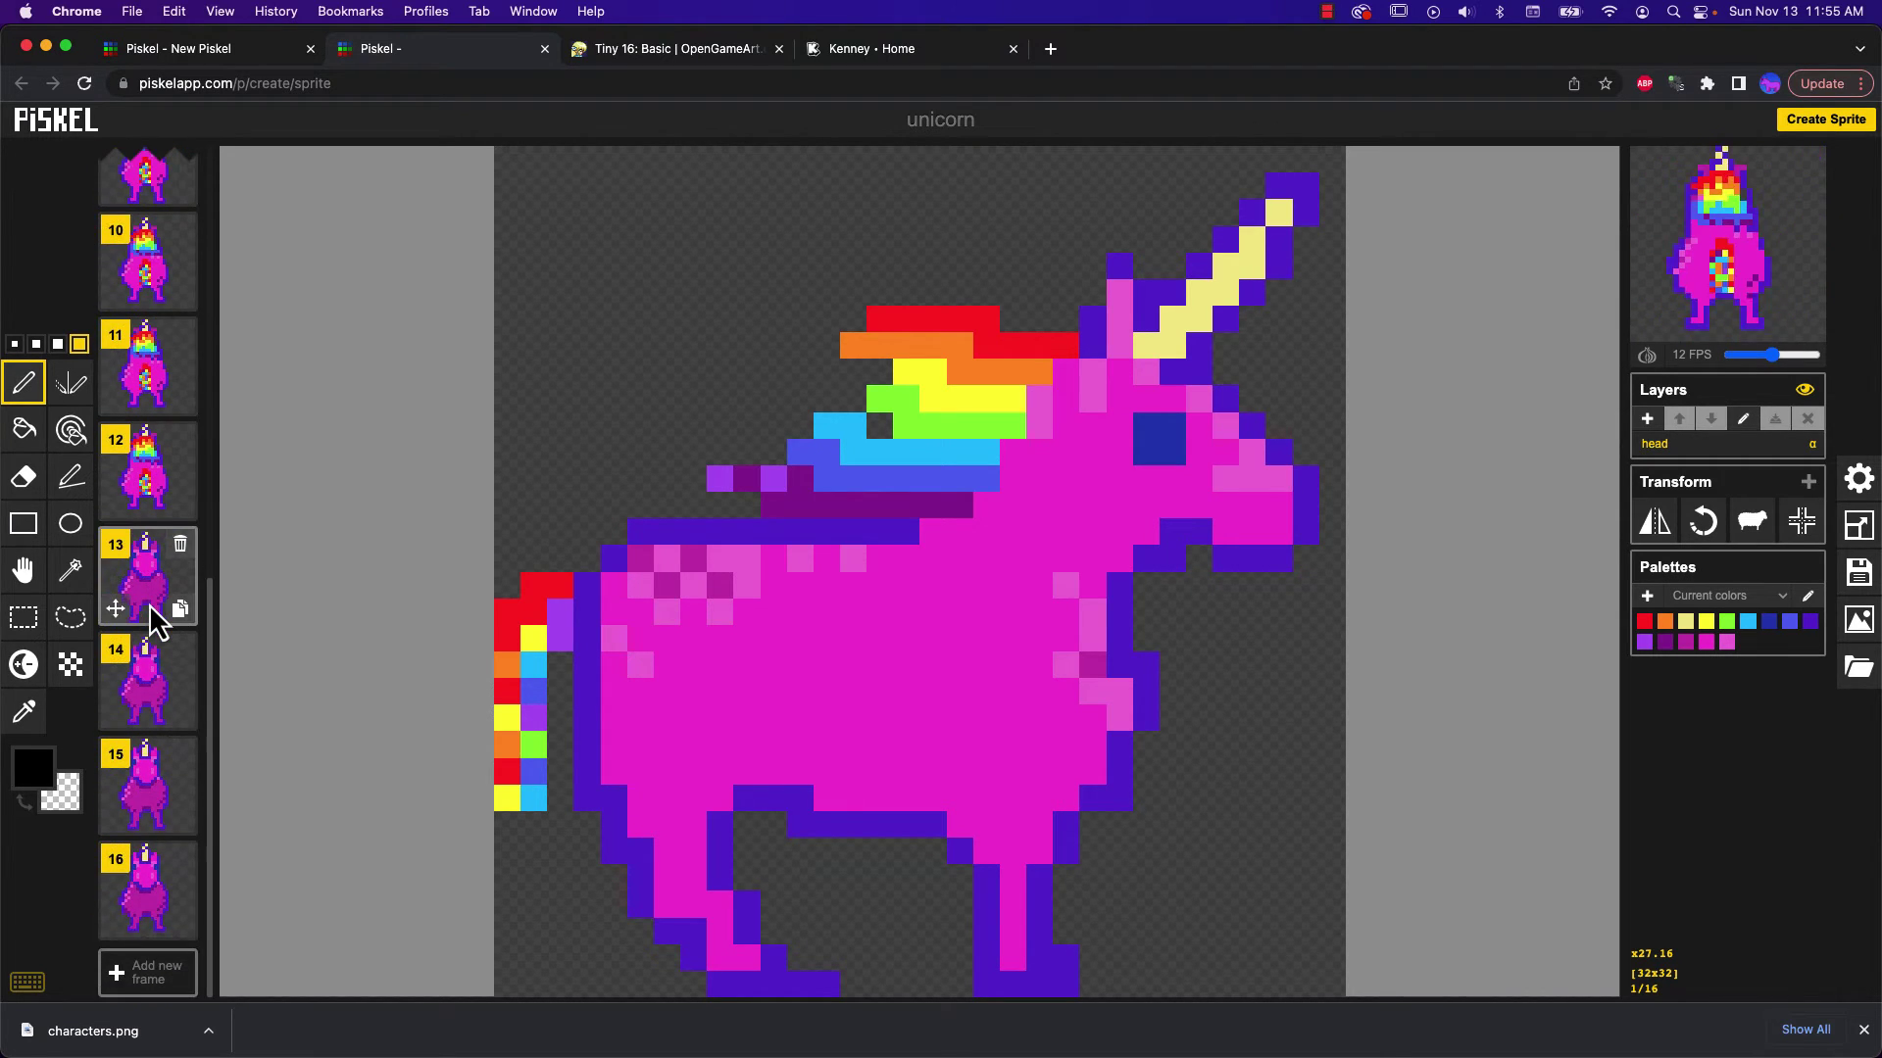
scroll(152, 620, up, 8)
scroll(154, 622, down, 8)
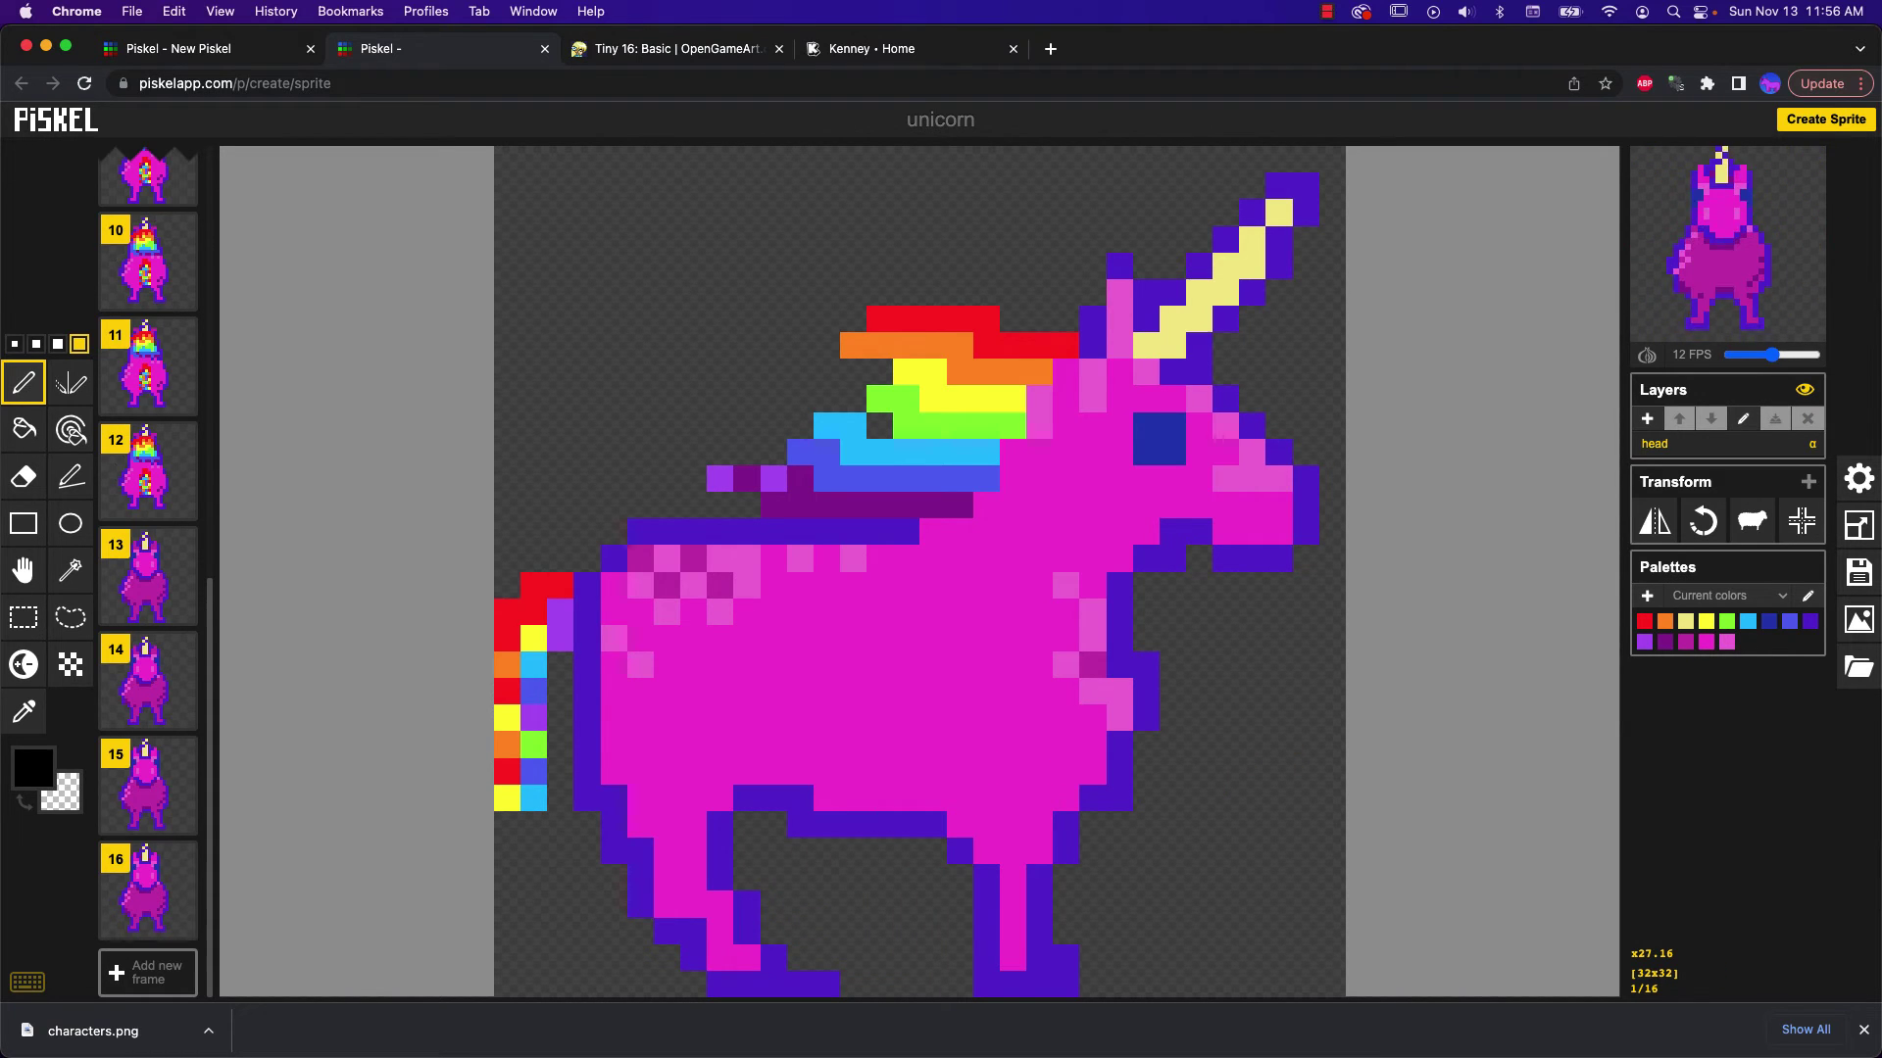
key(super+Tab)
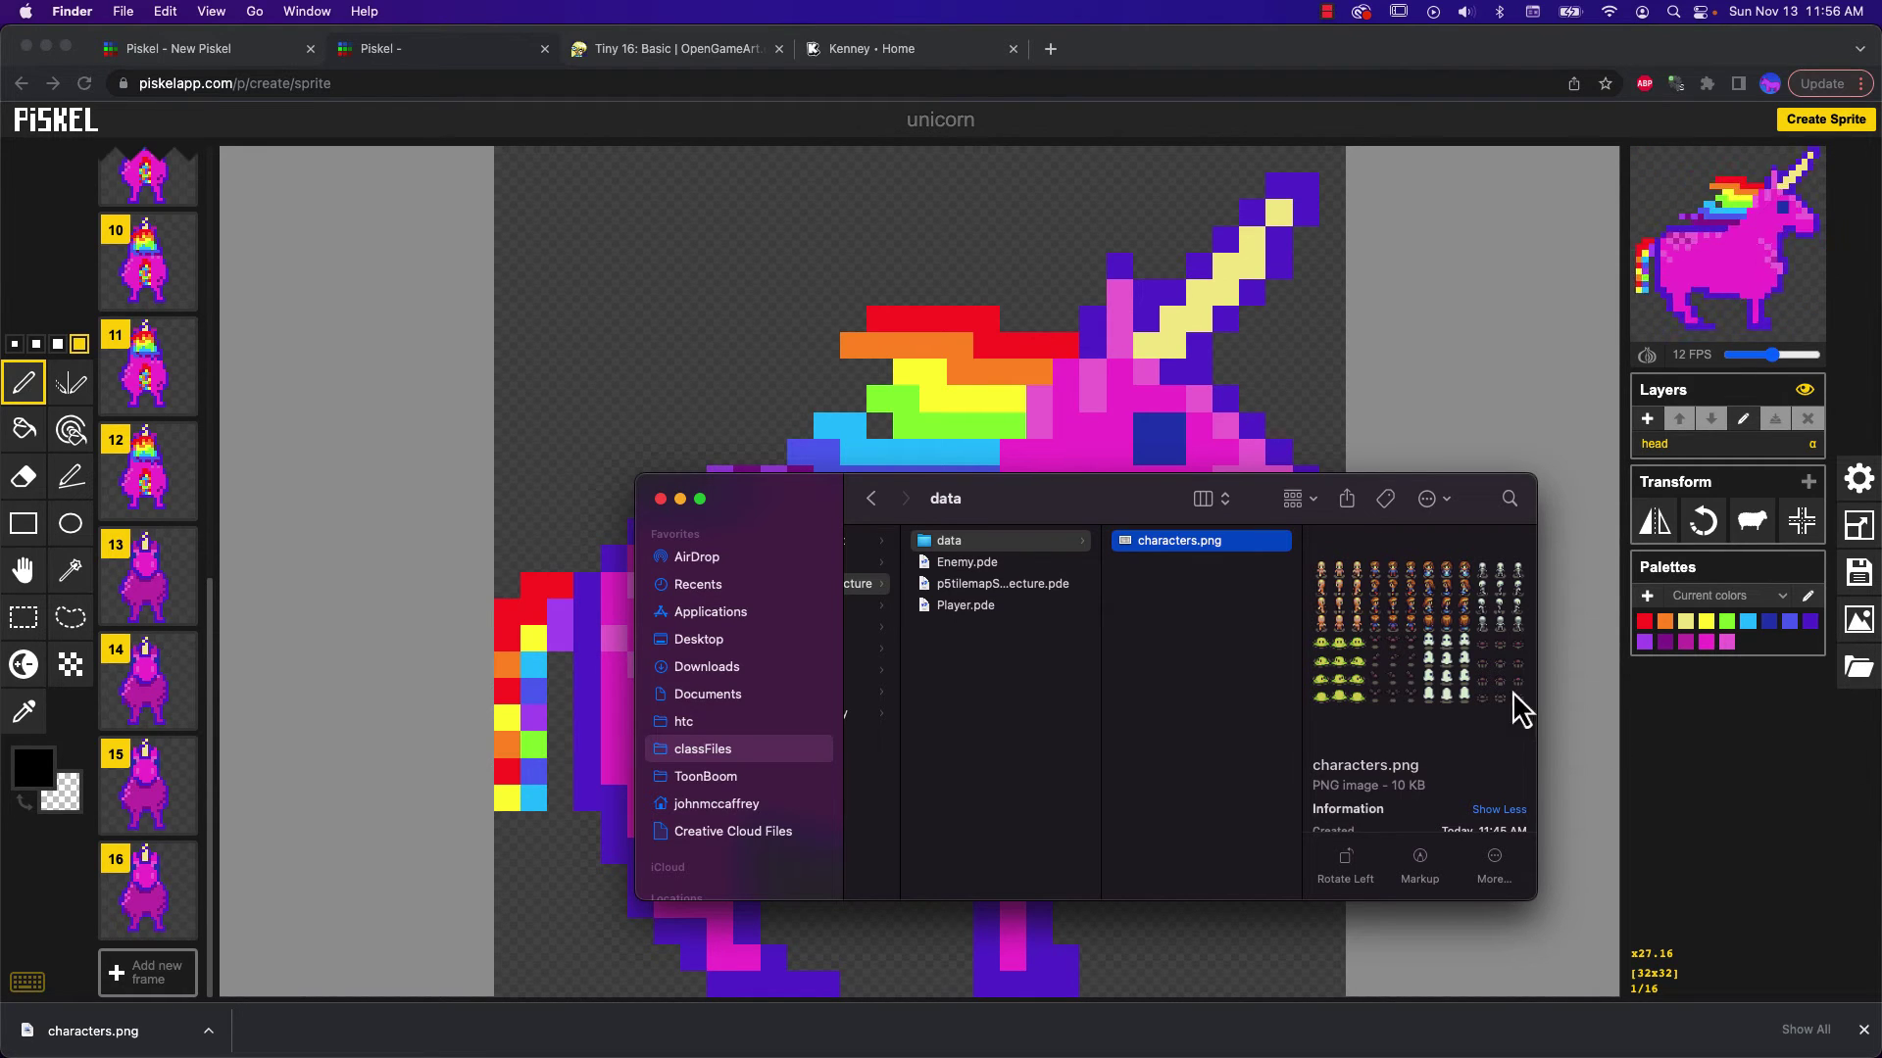
Review the GIF, PNG and Zip export options, ending on the 4×4, 1280×1280 px PNG spritesheet
click(1748, 744)
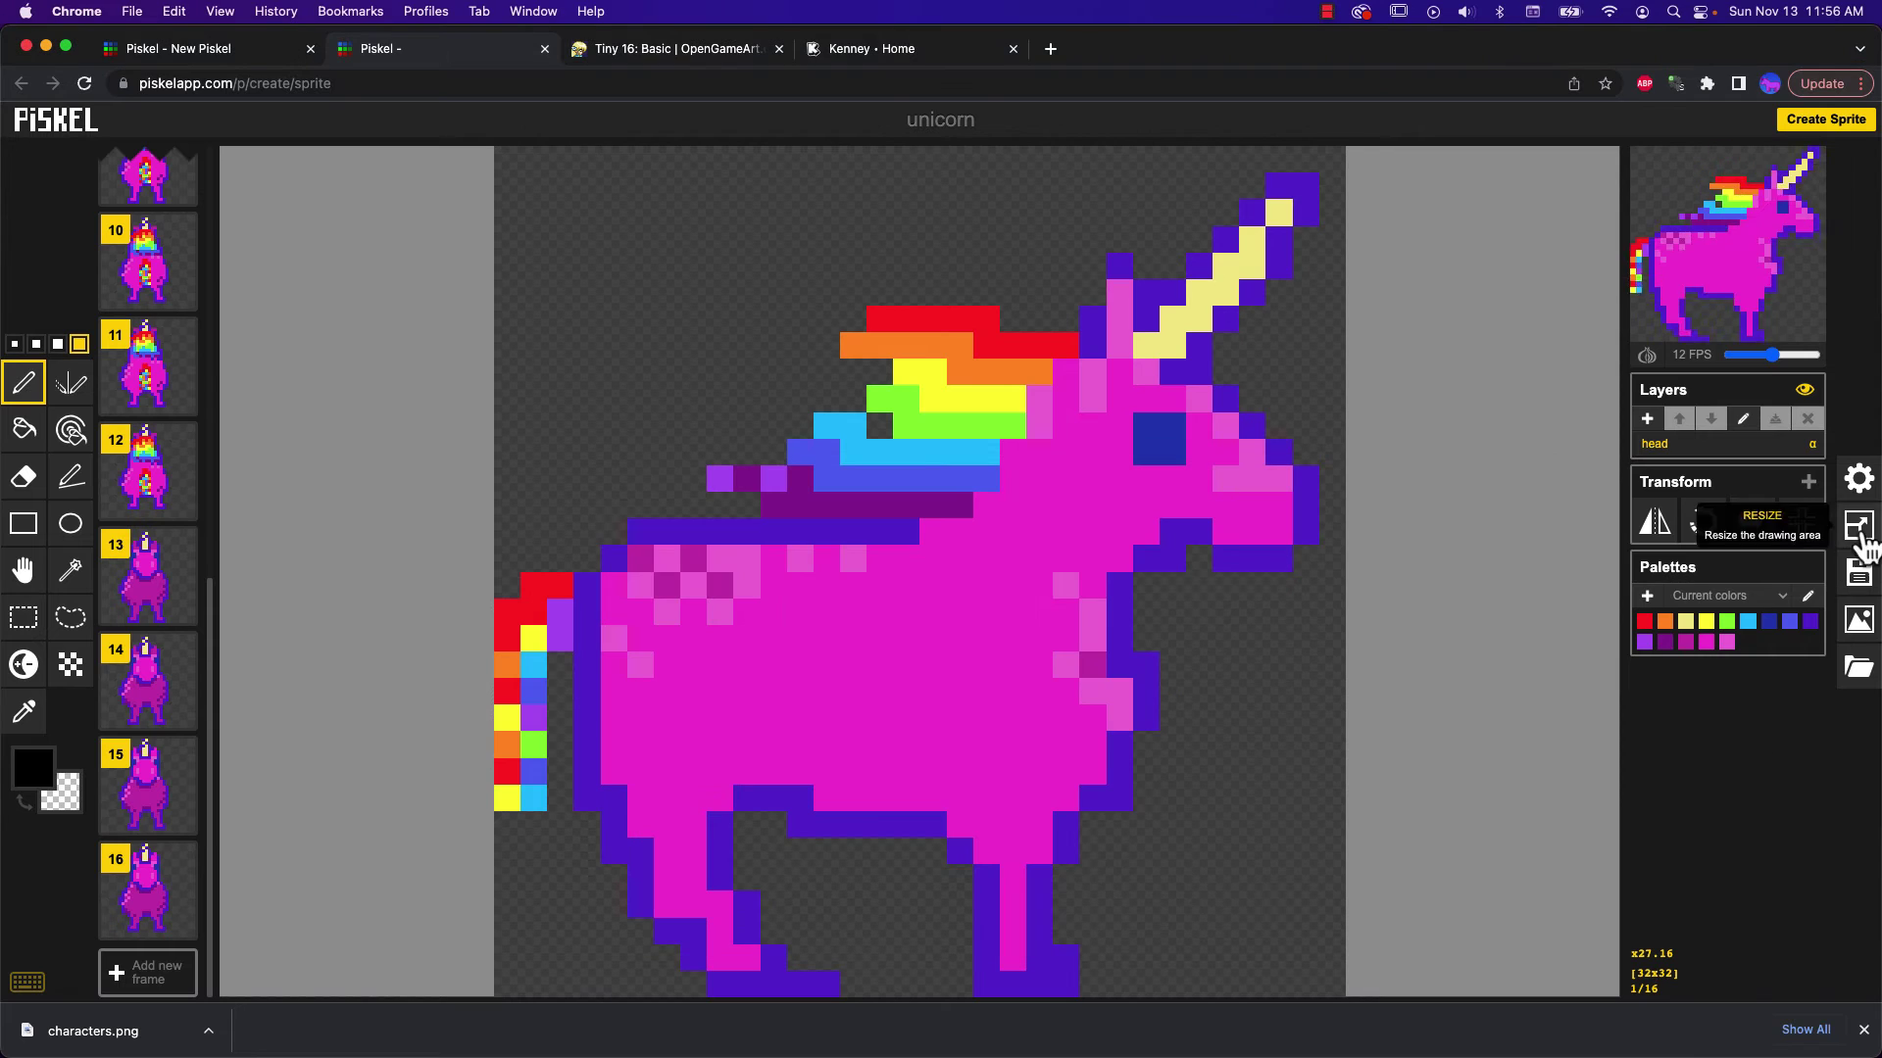
click(1860, 628)
click(1646, 443)
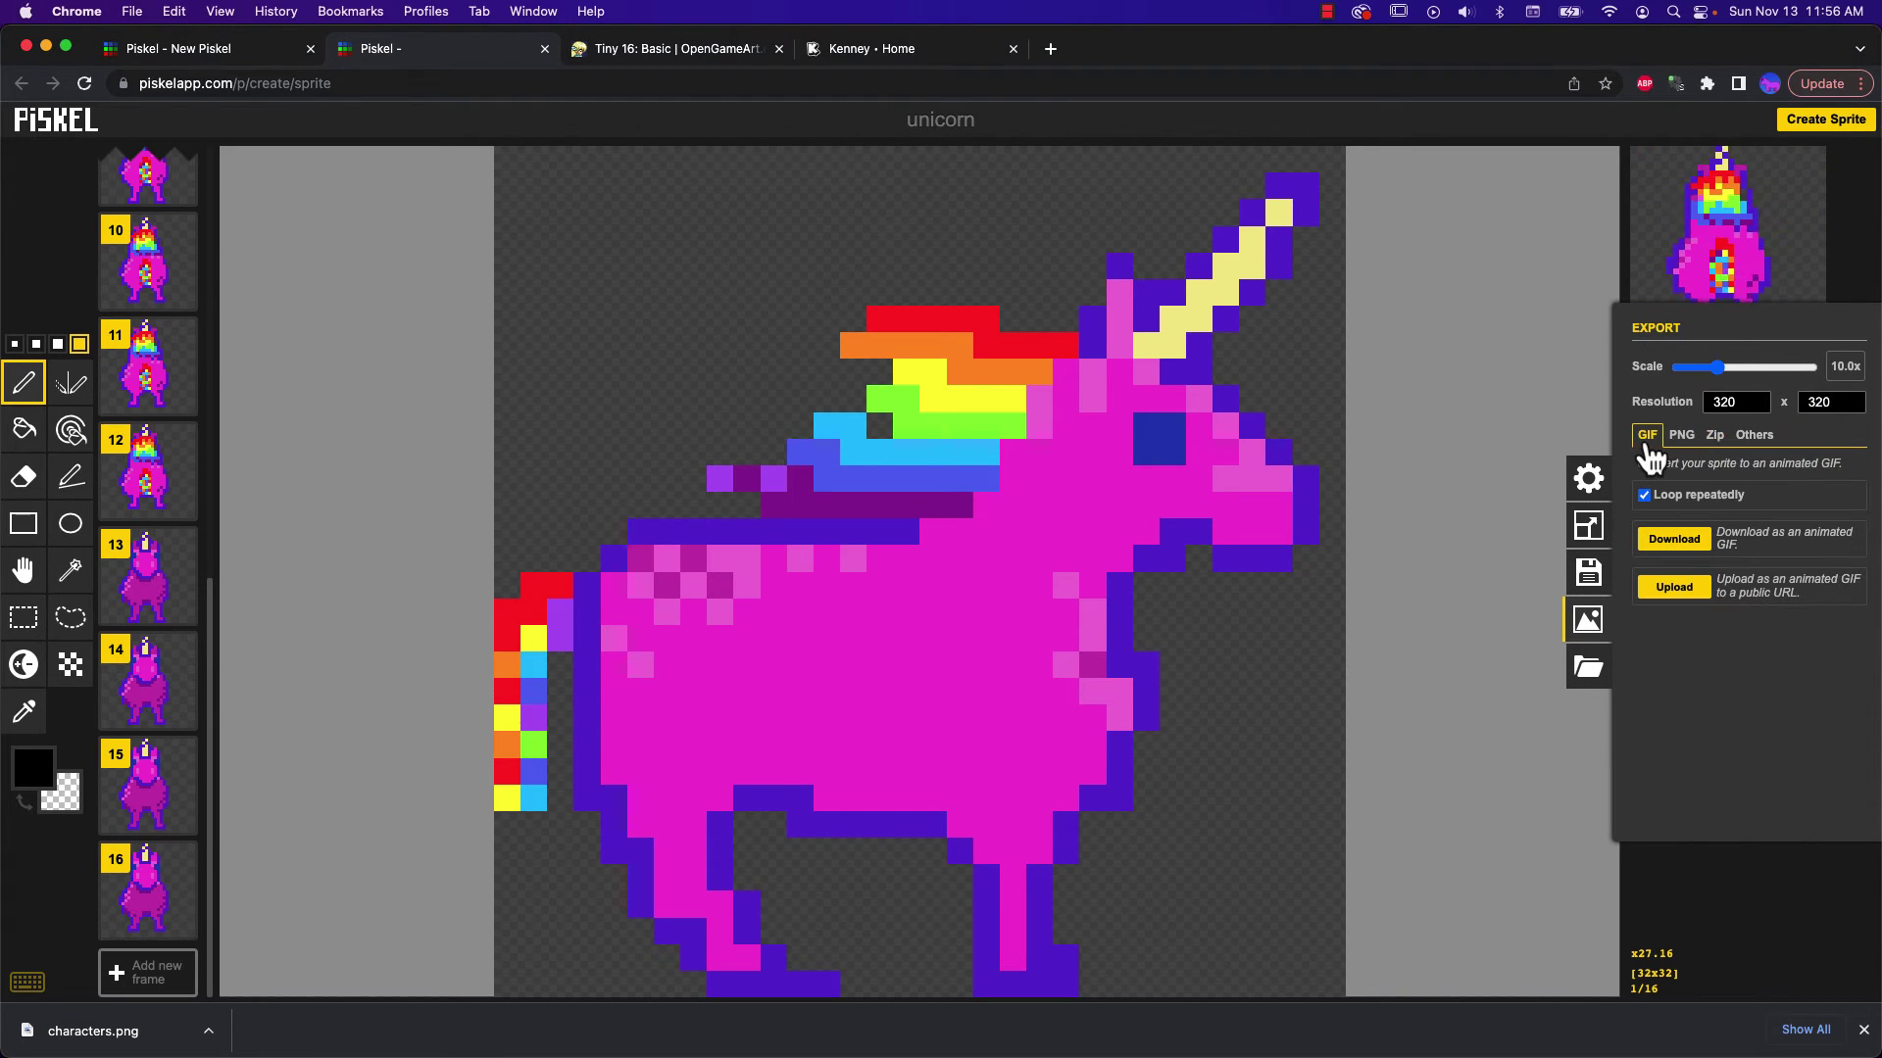
click(1681, 437)
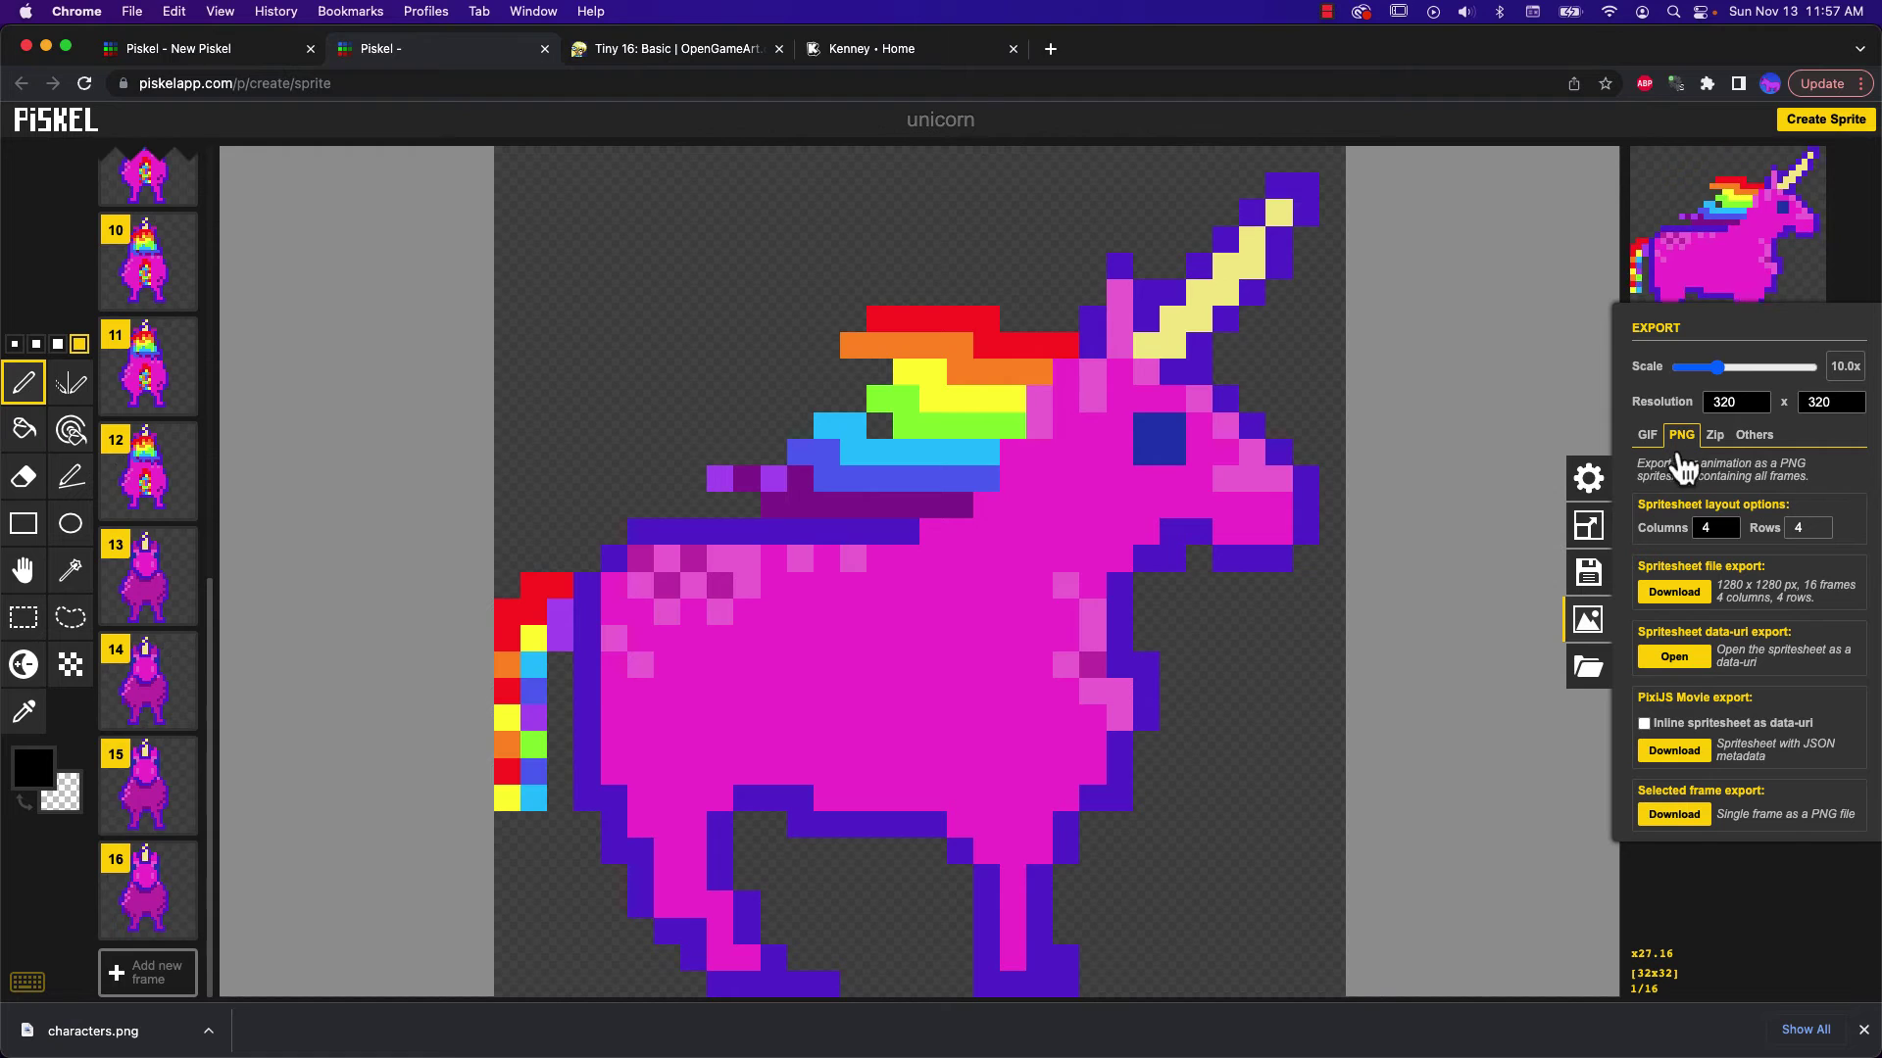
click(1714, 436)
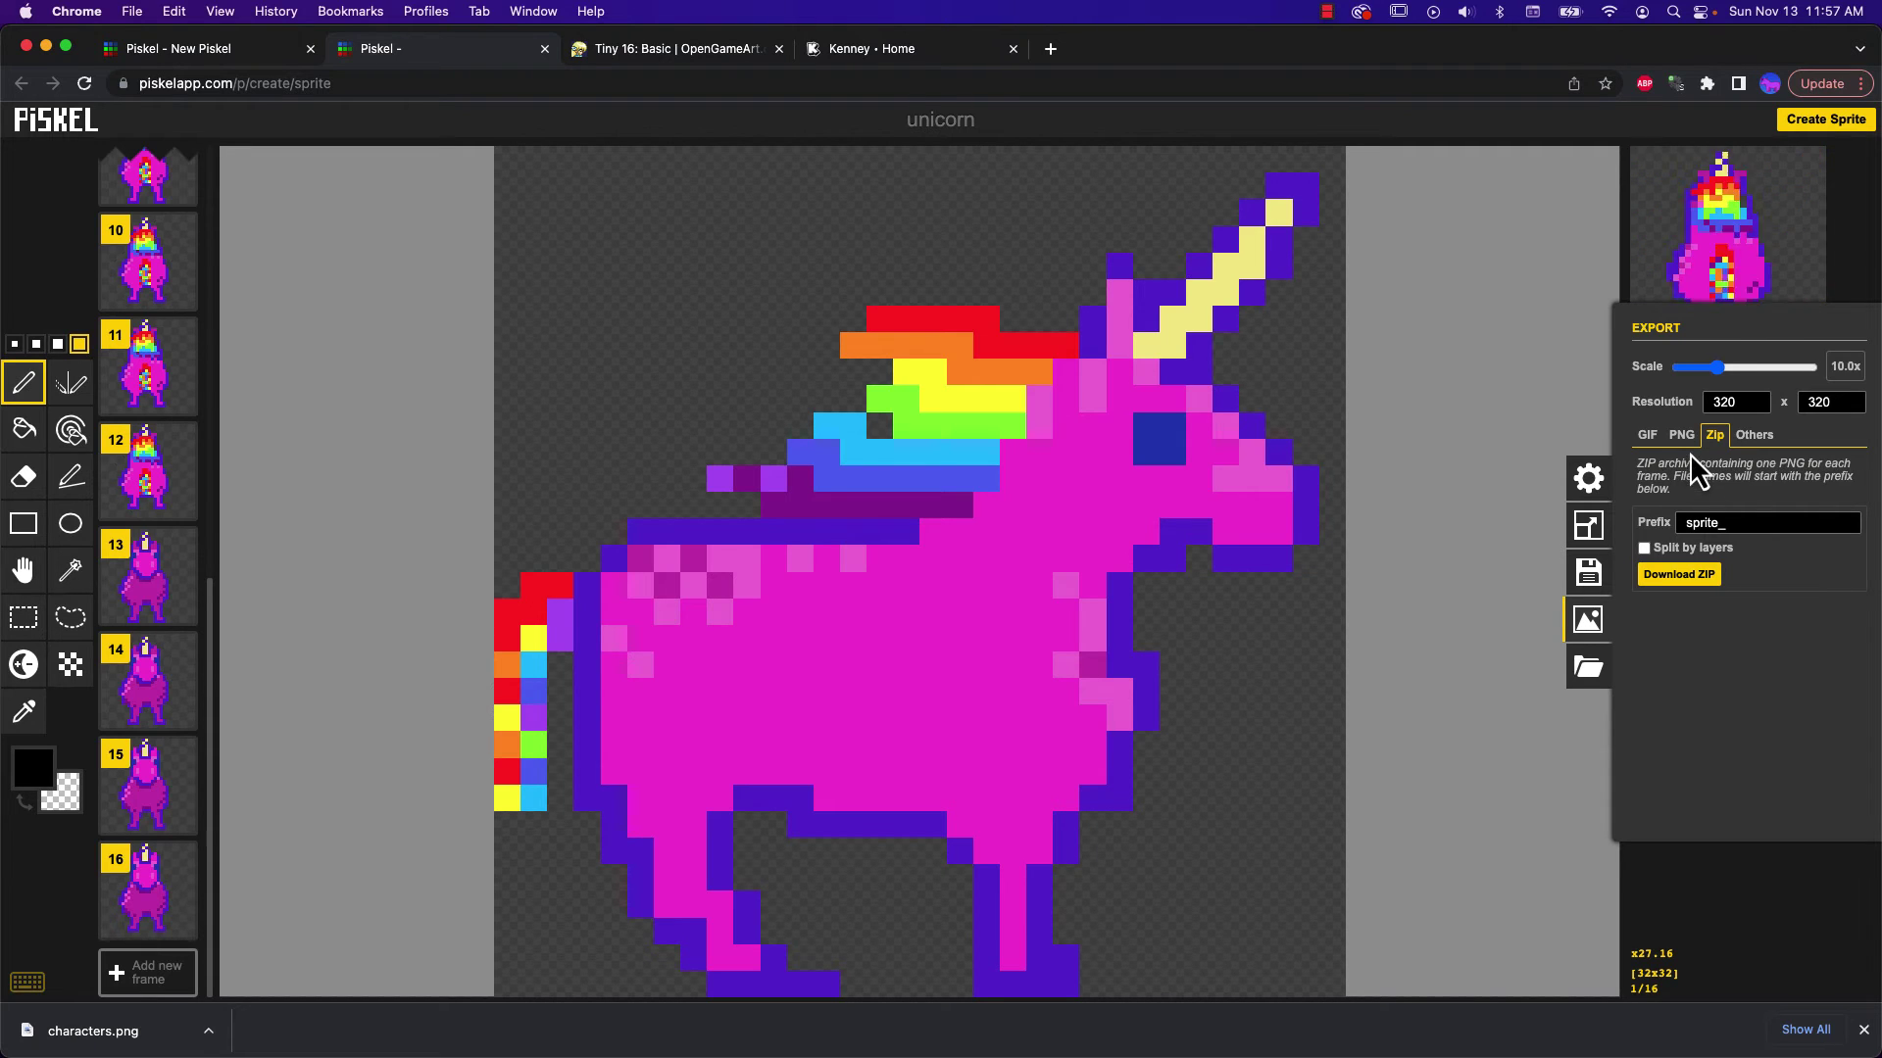
click(1682, 437)
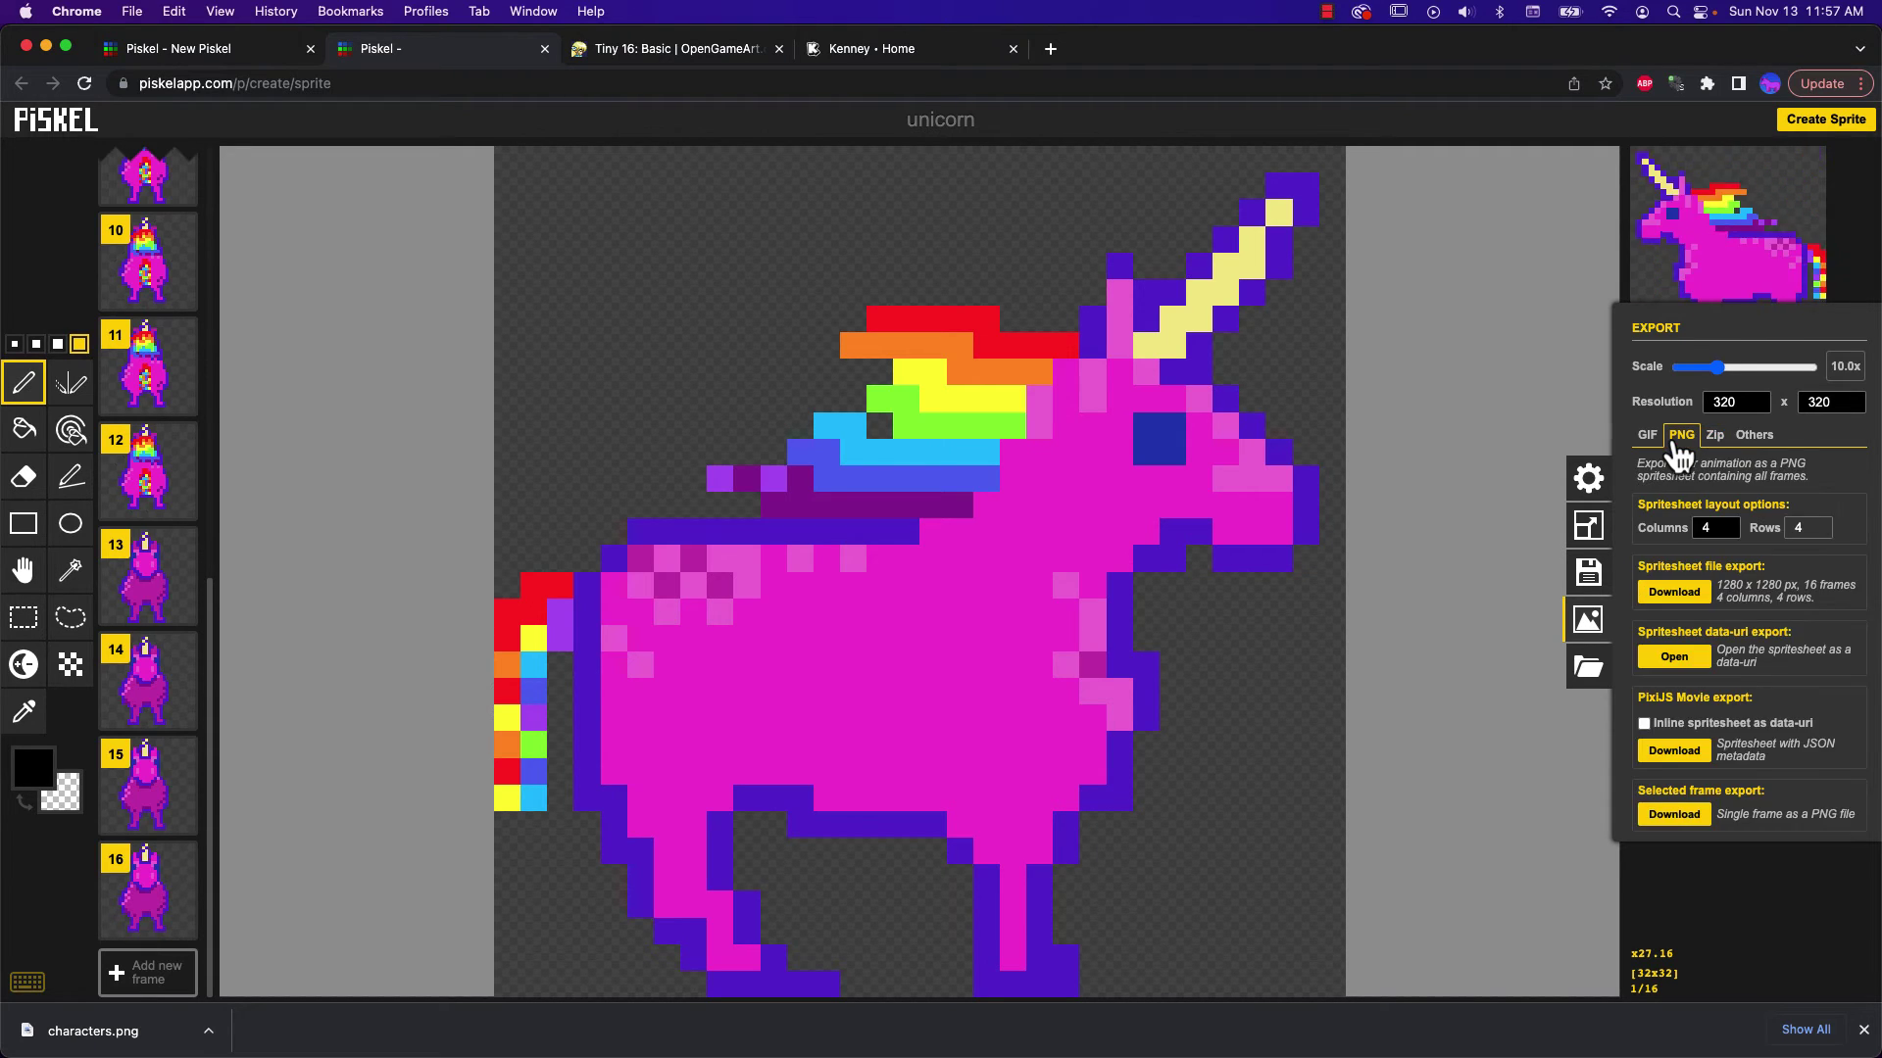
Download the 4×4 unicorn spritesheet as unicorn (1).png, check it in Finder, then open Save settings
click(1671, 593)
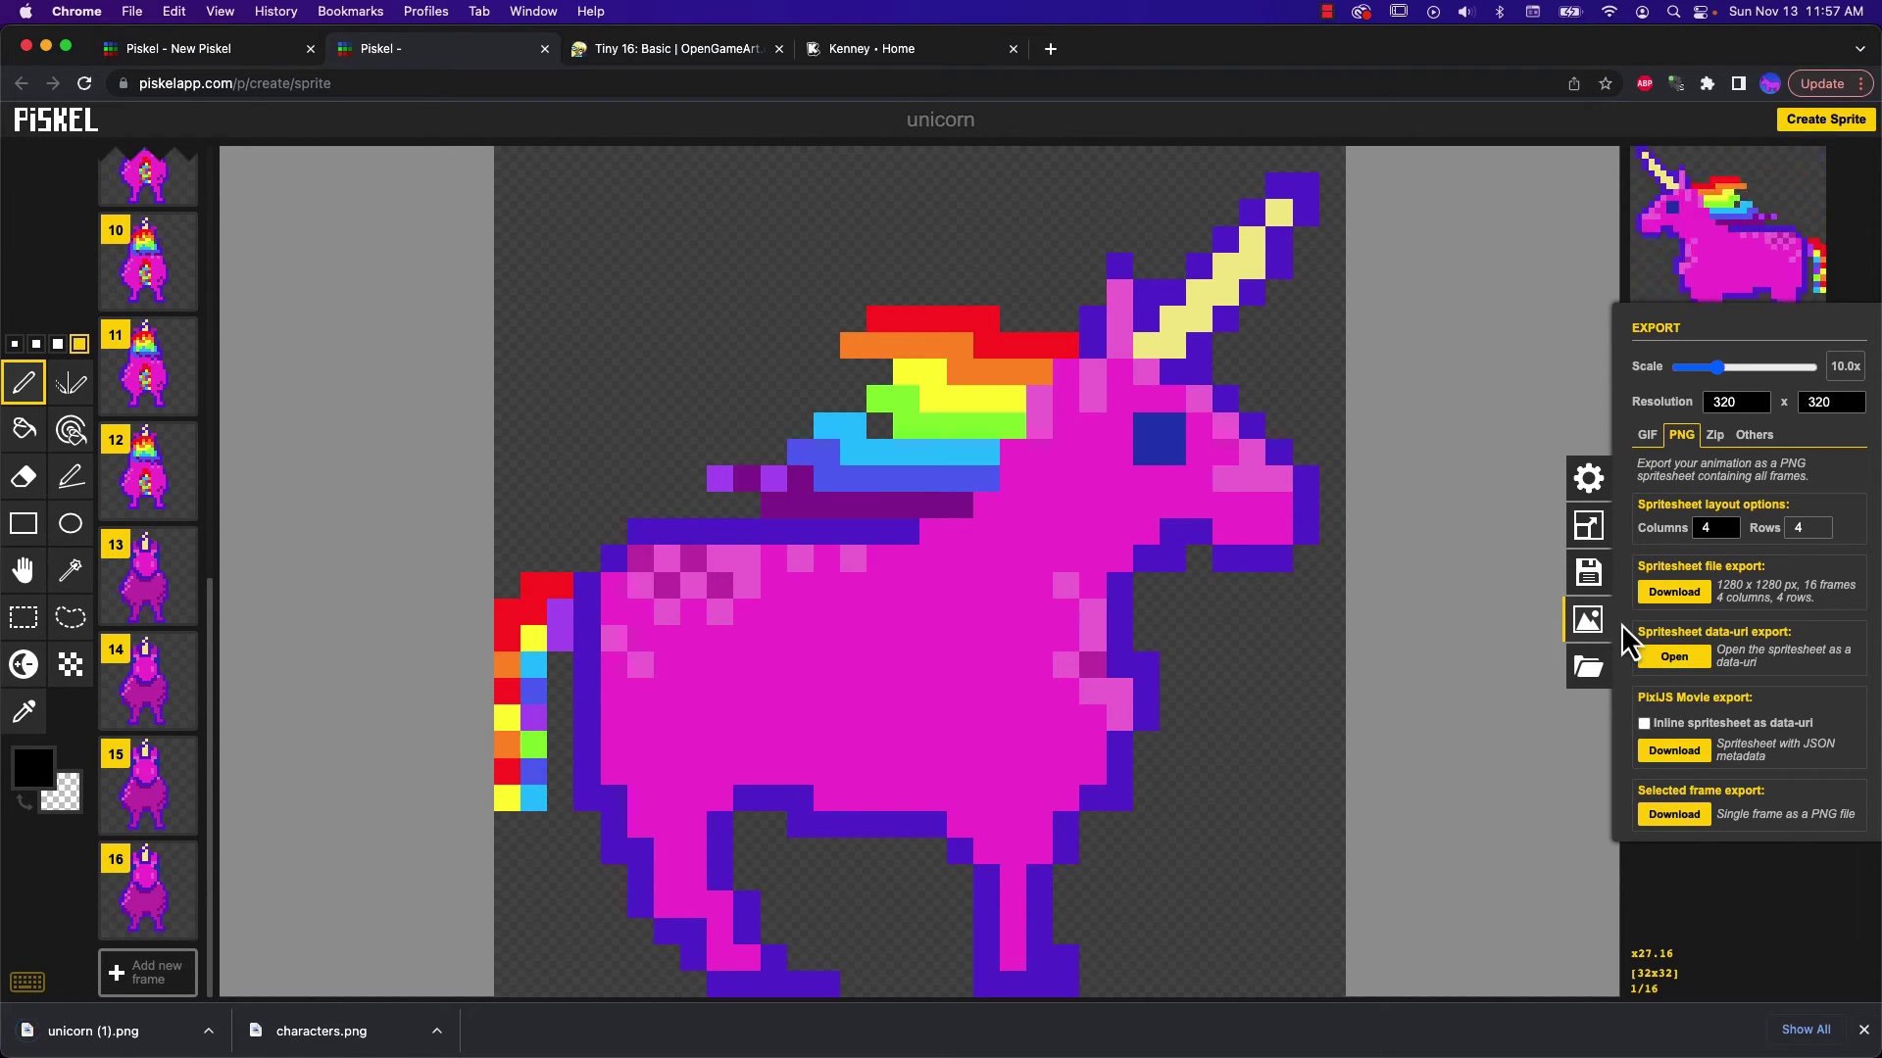
key(super+Tab)
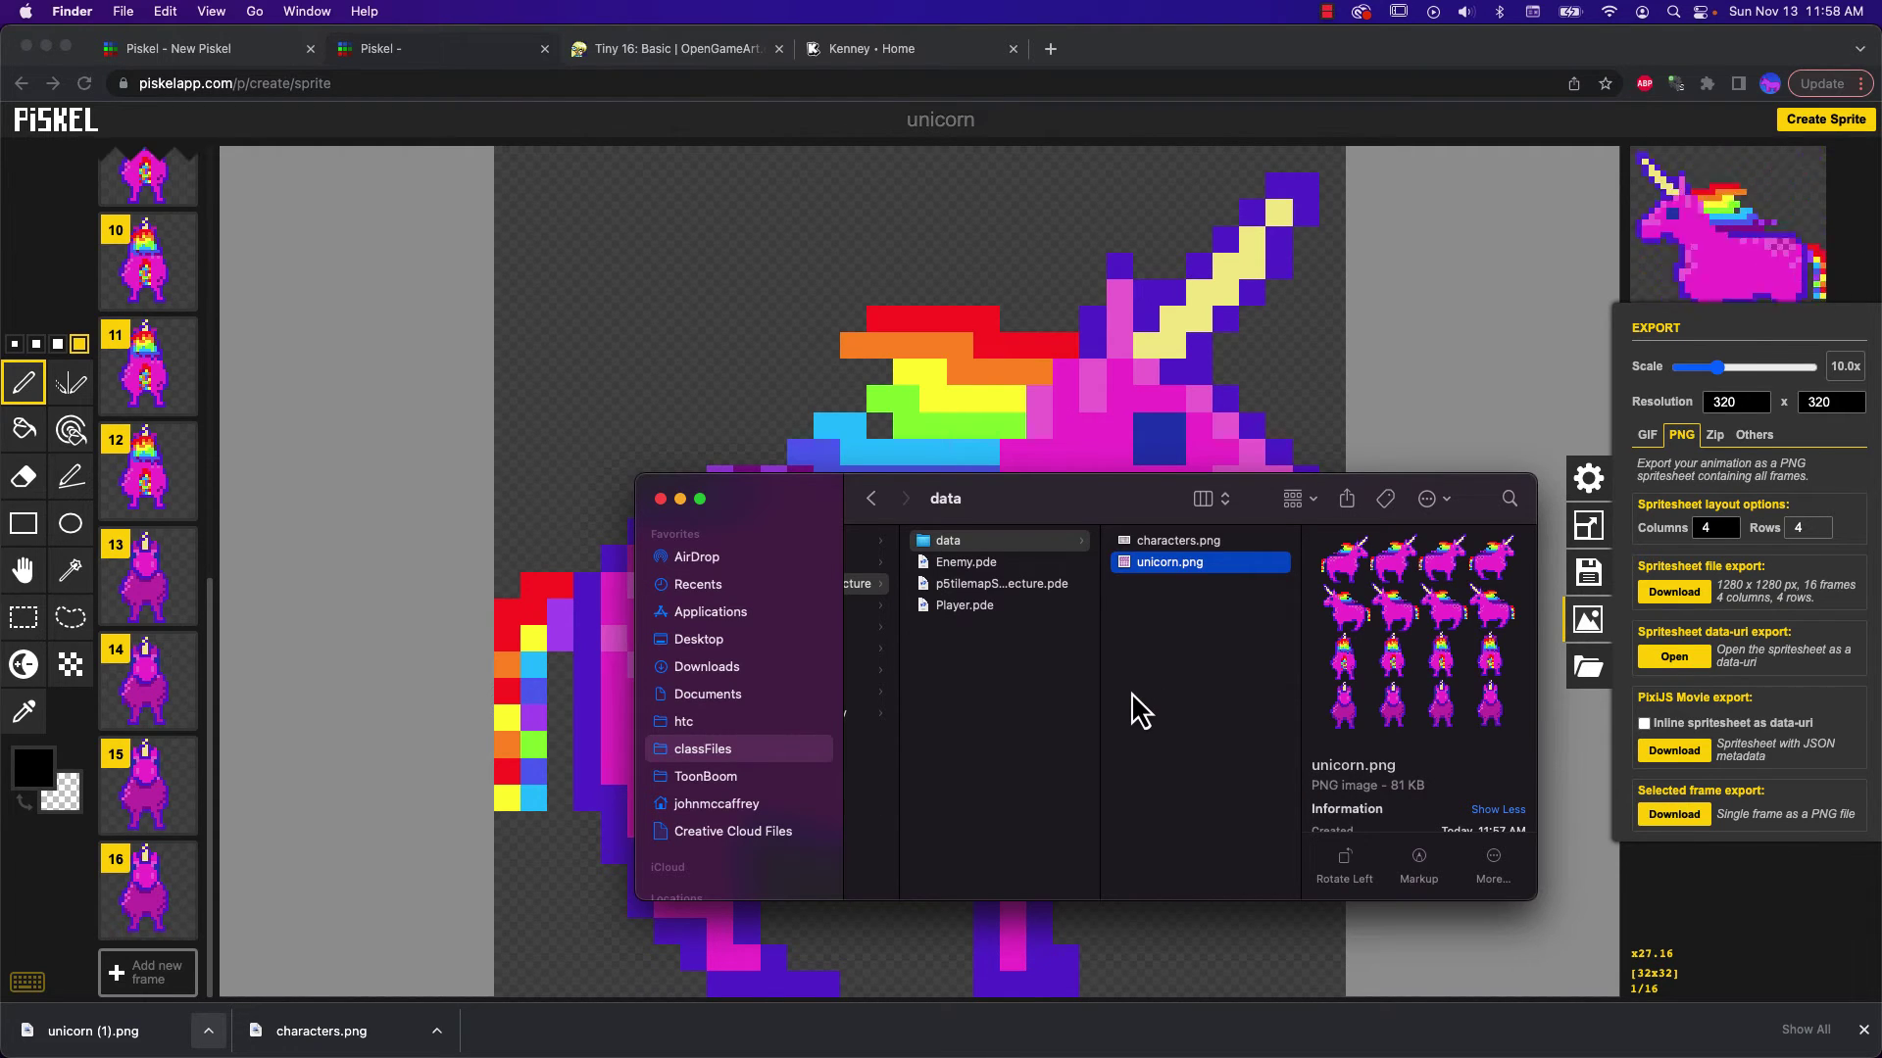
click(1617, 559)
click(1587, 578)
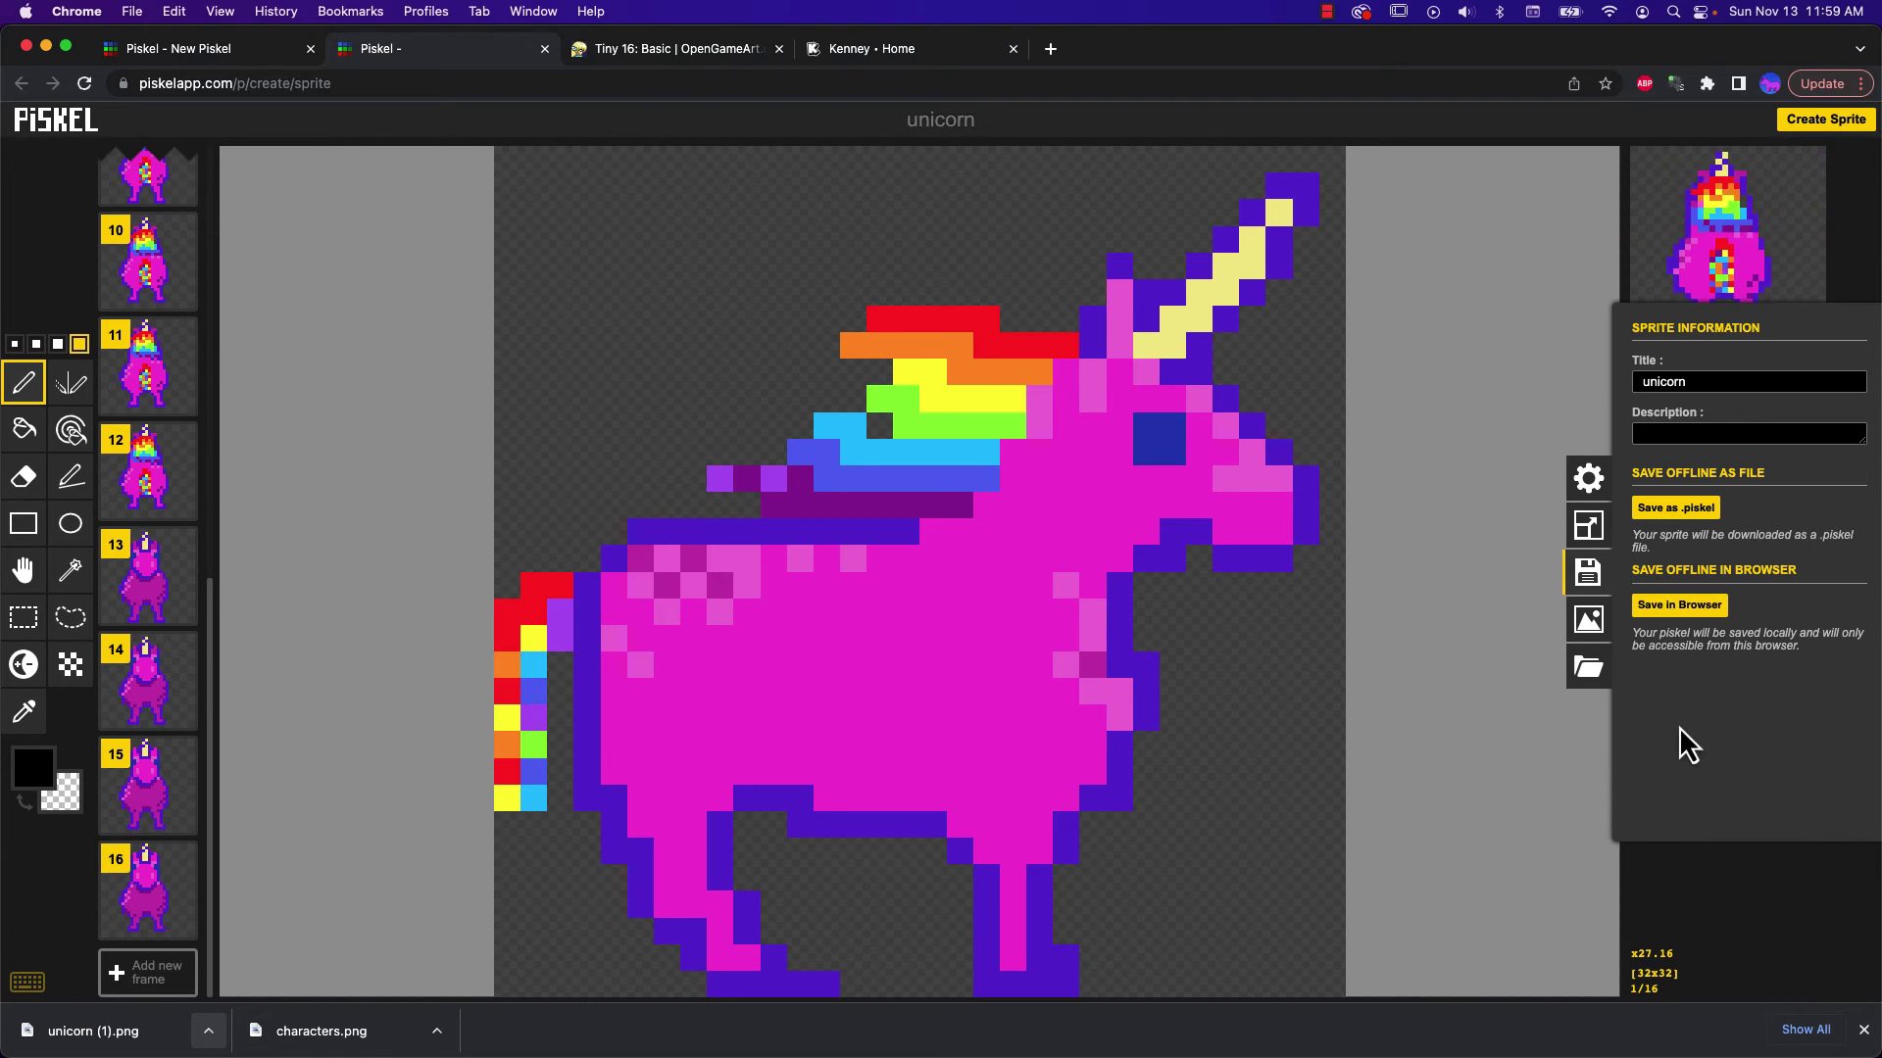
Create a new blank 32×32 sprite in a new browser tab
click(1826, 128)
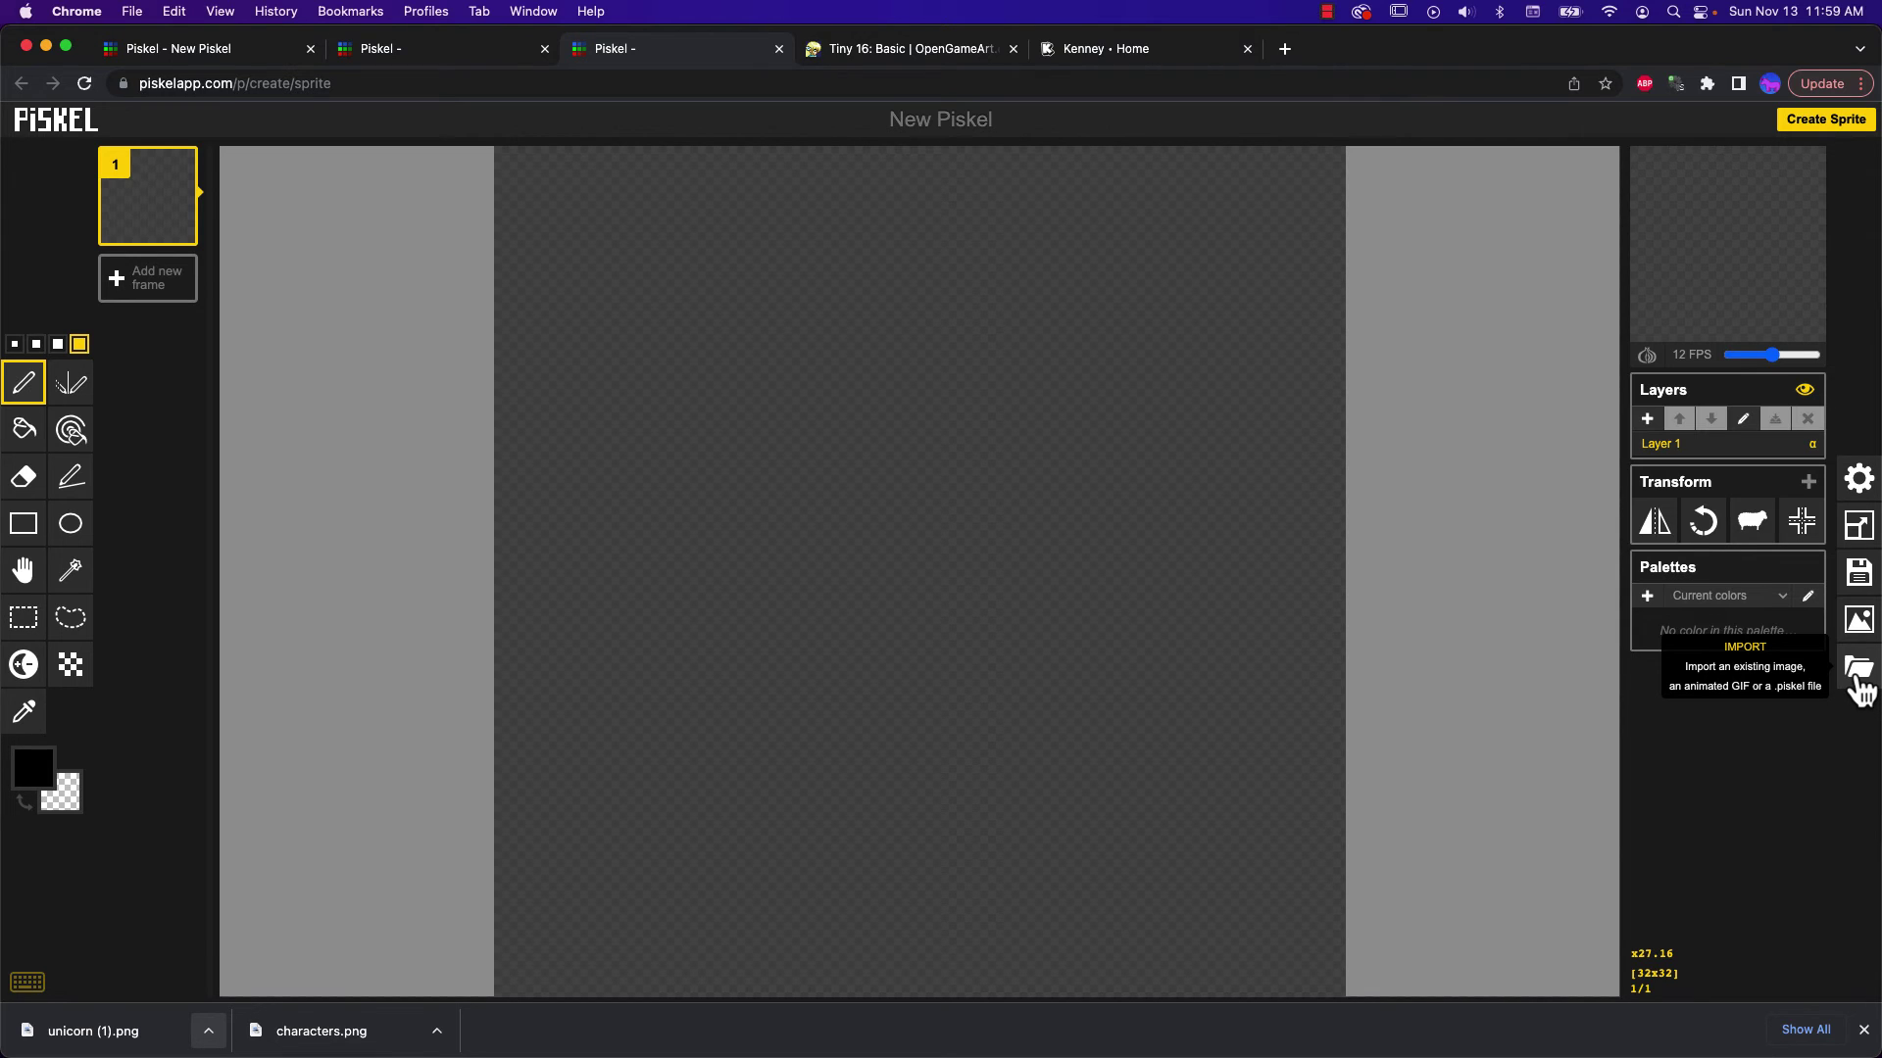
Browse images from Import from picture, showing unicorn.png and characters.png in the data folder
click(1859, 686)
click(1558, 728)
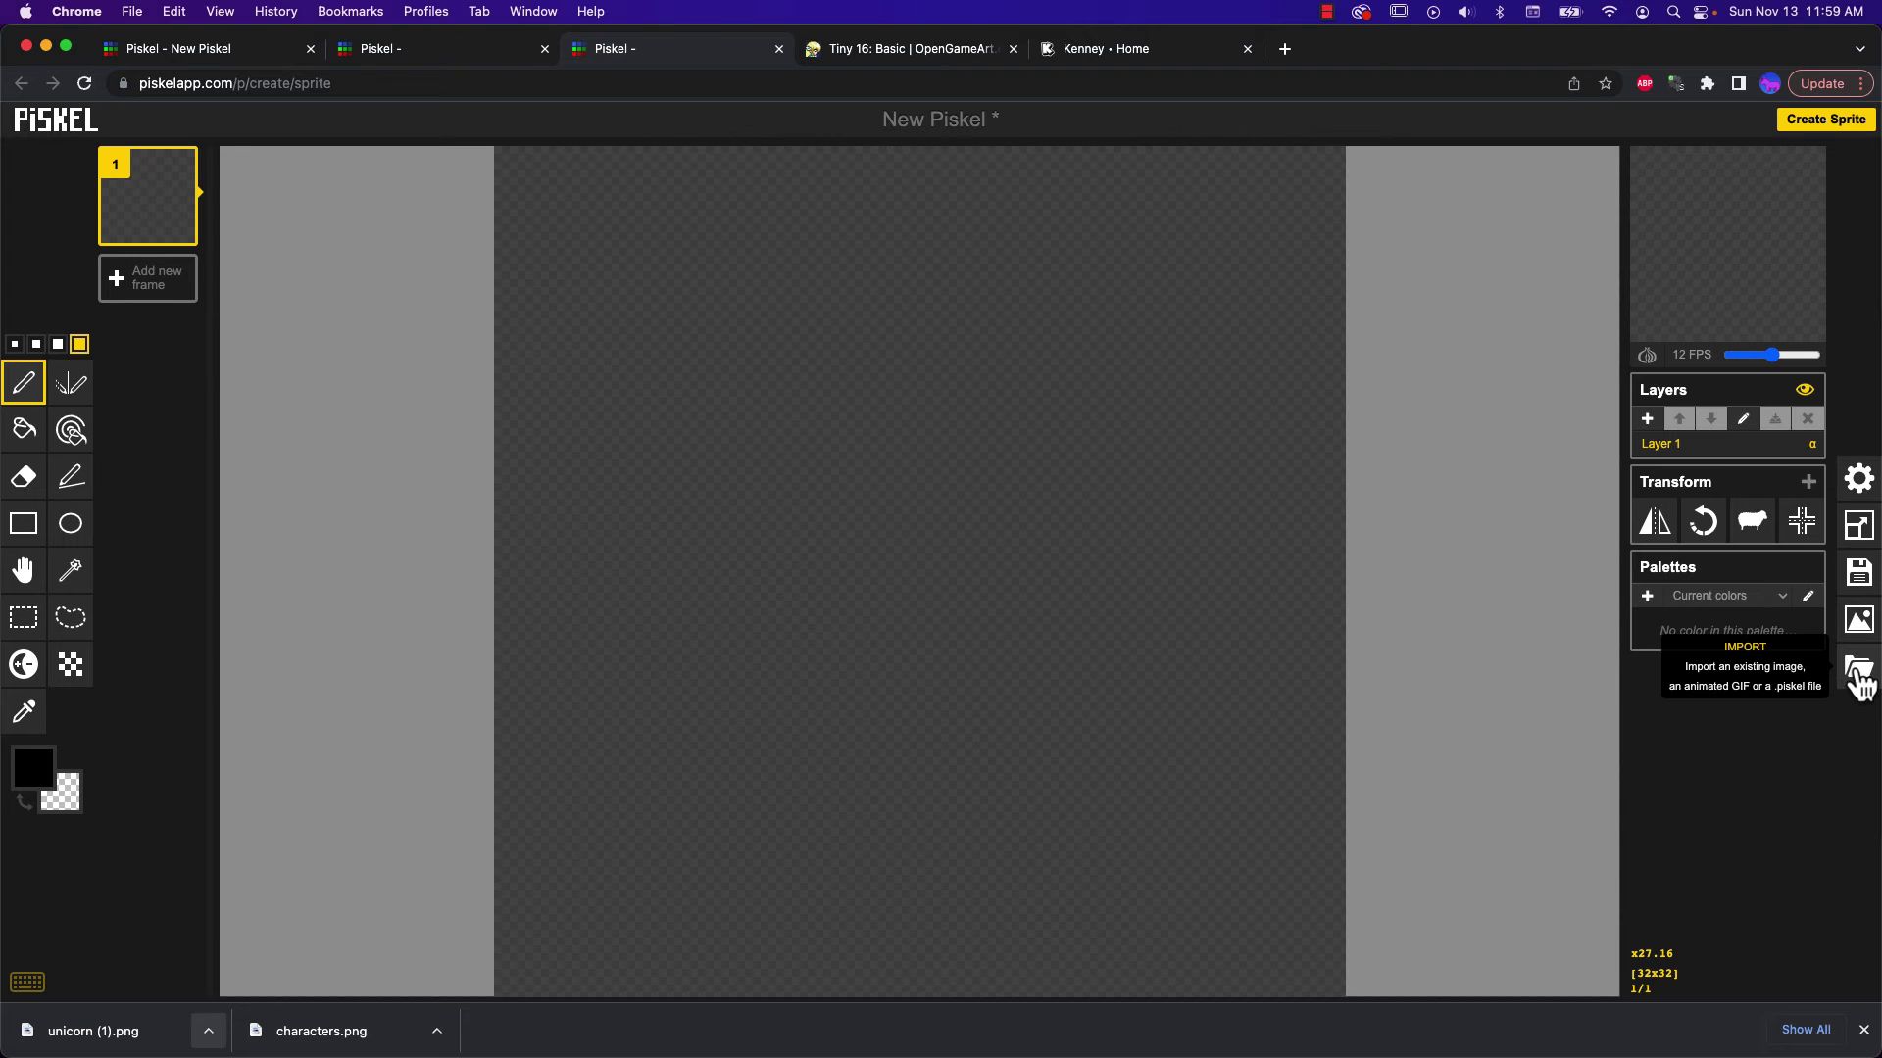
click(1859, 686)
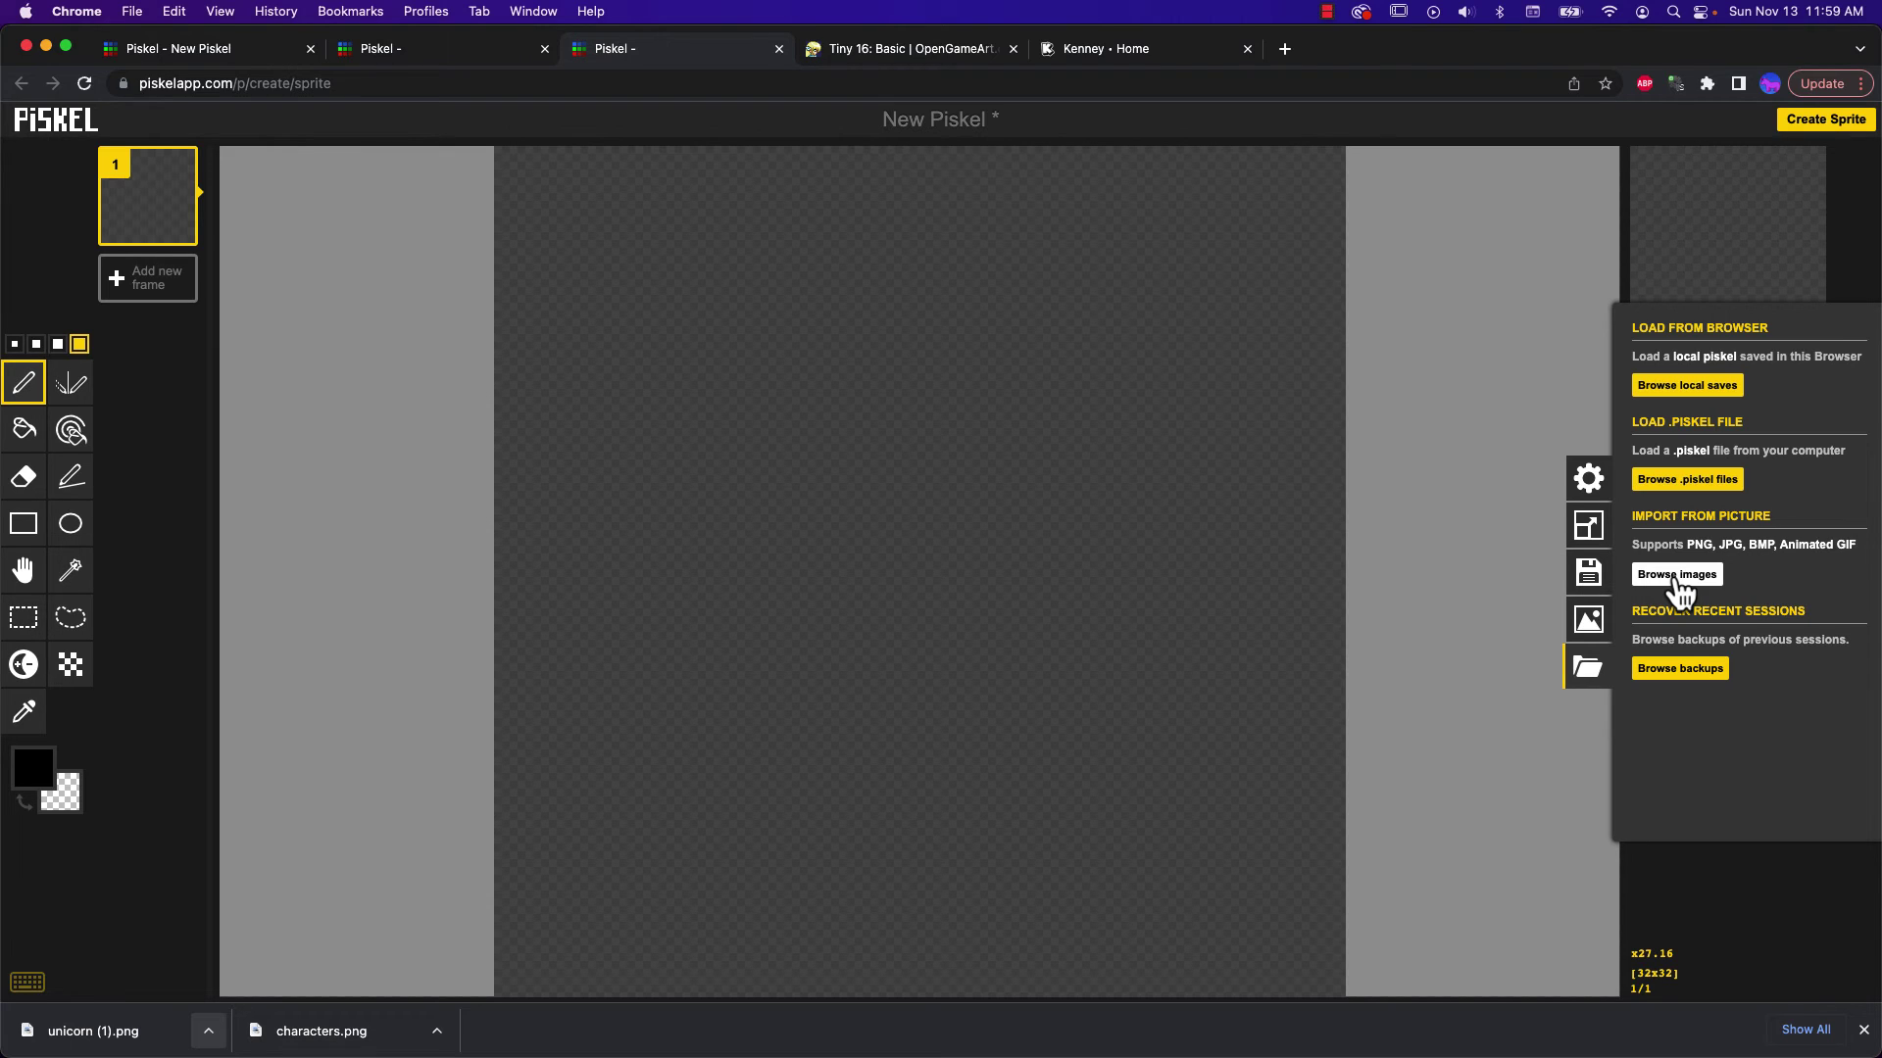
click(1676, 576)
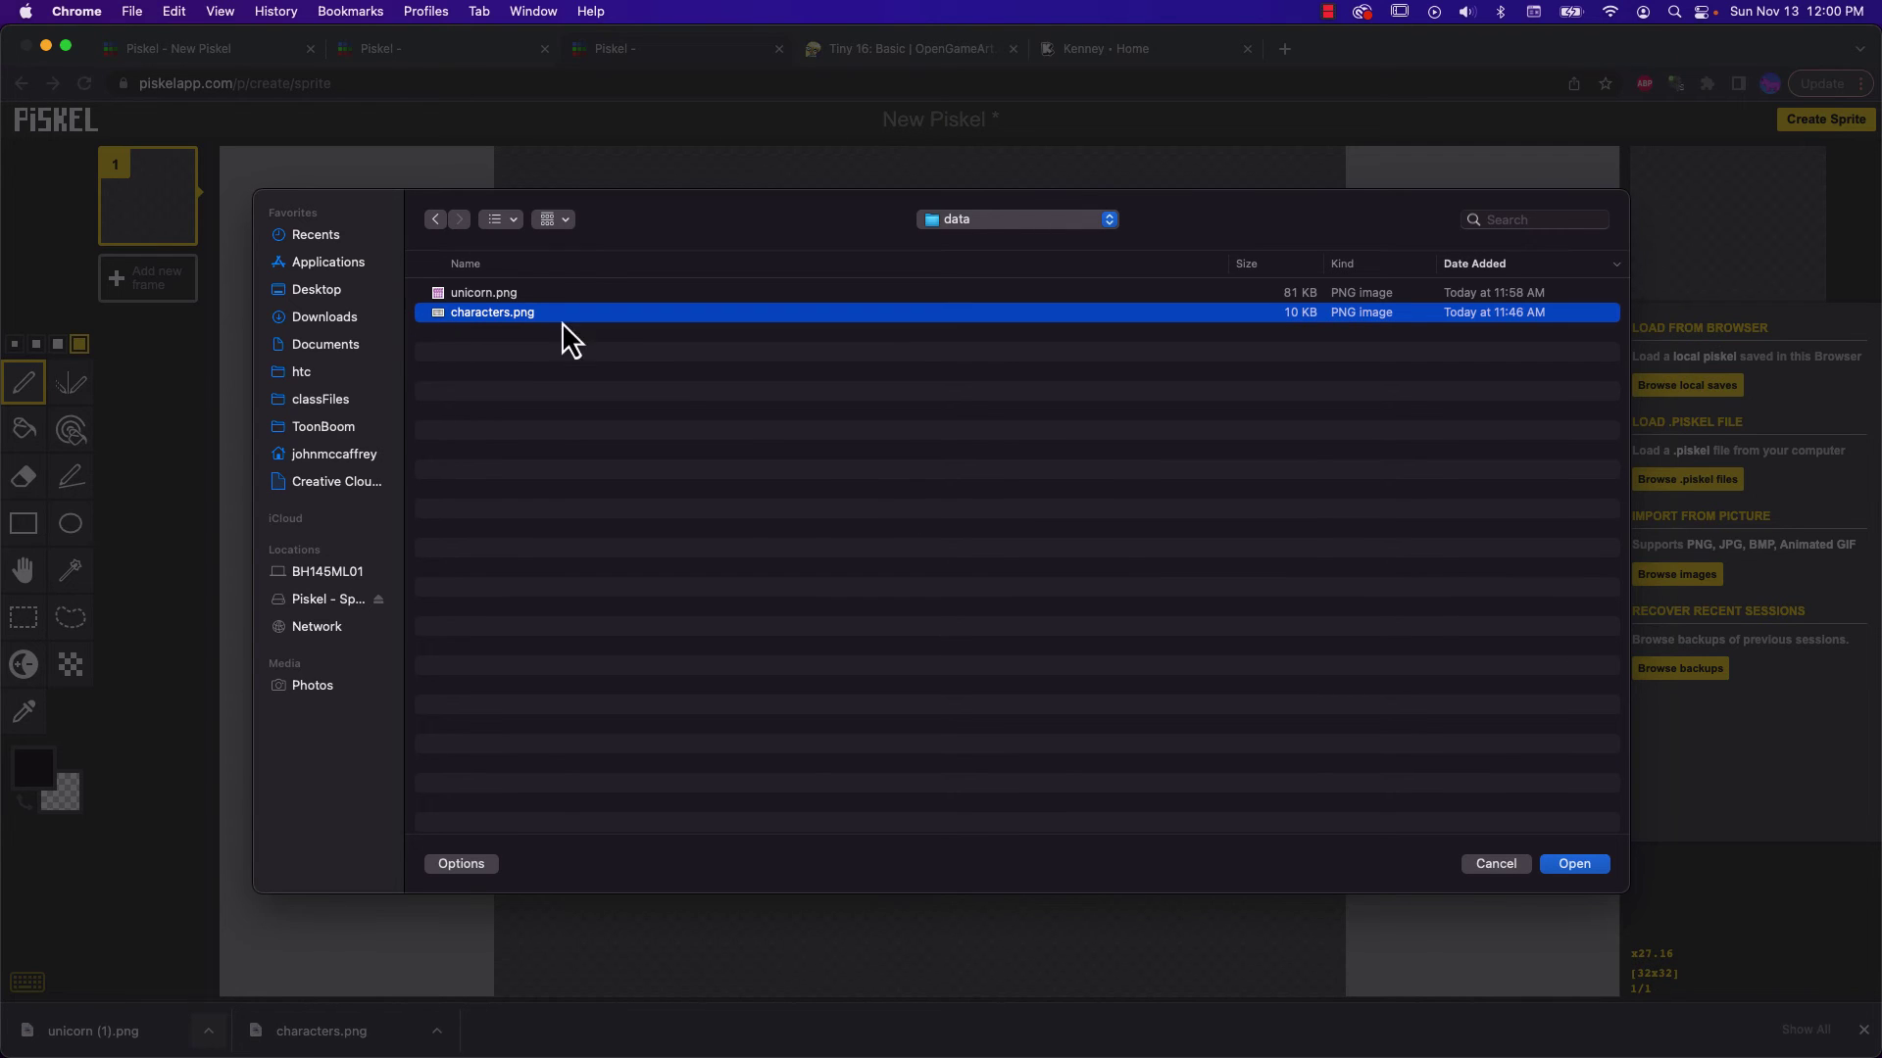
Import characters.png as a spritesheet with a 16 × 16 frame size
click(1564, 868)
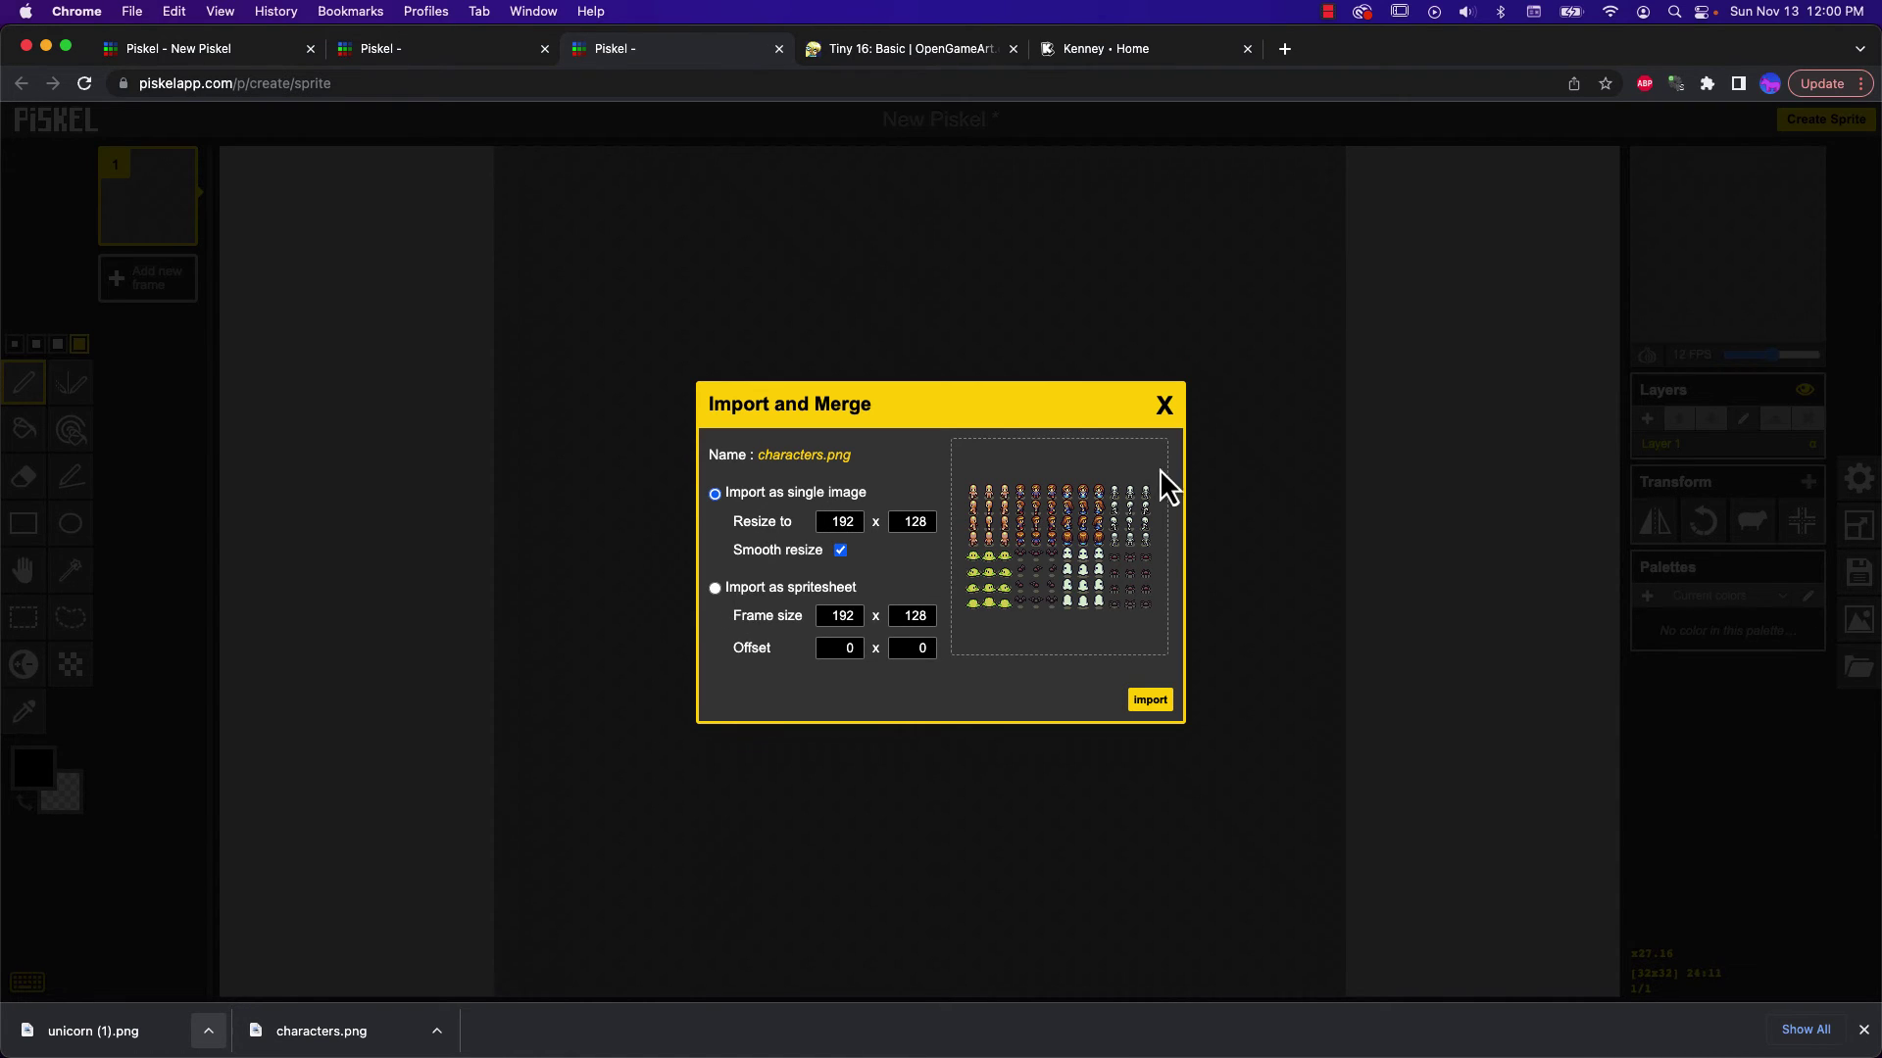
click(772, 591)
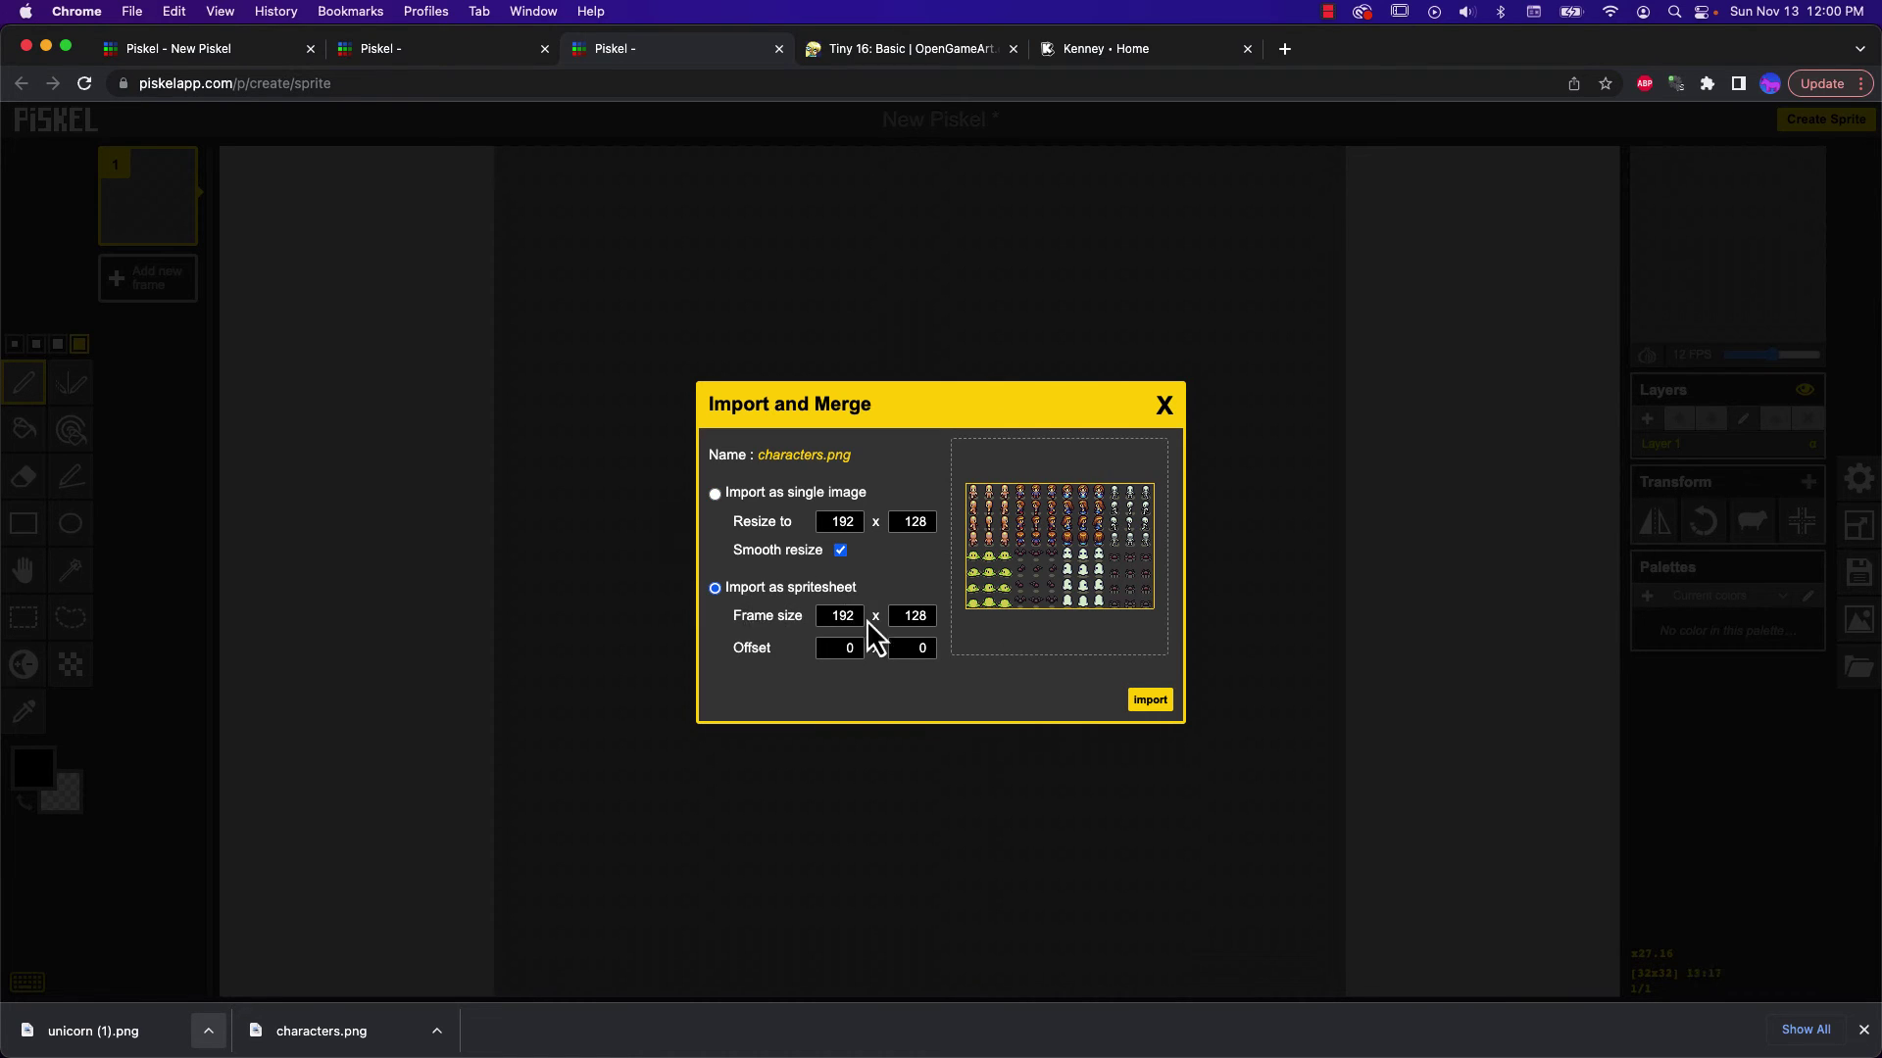
double_click(836, 616)
text(16)
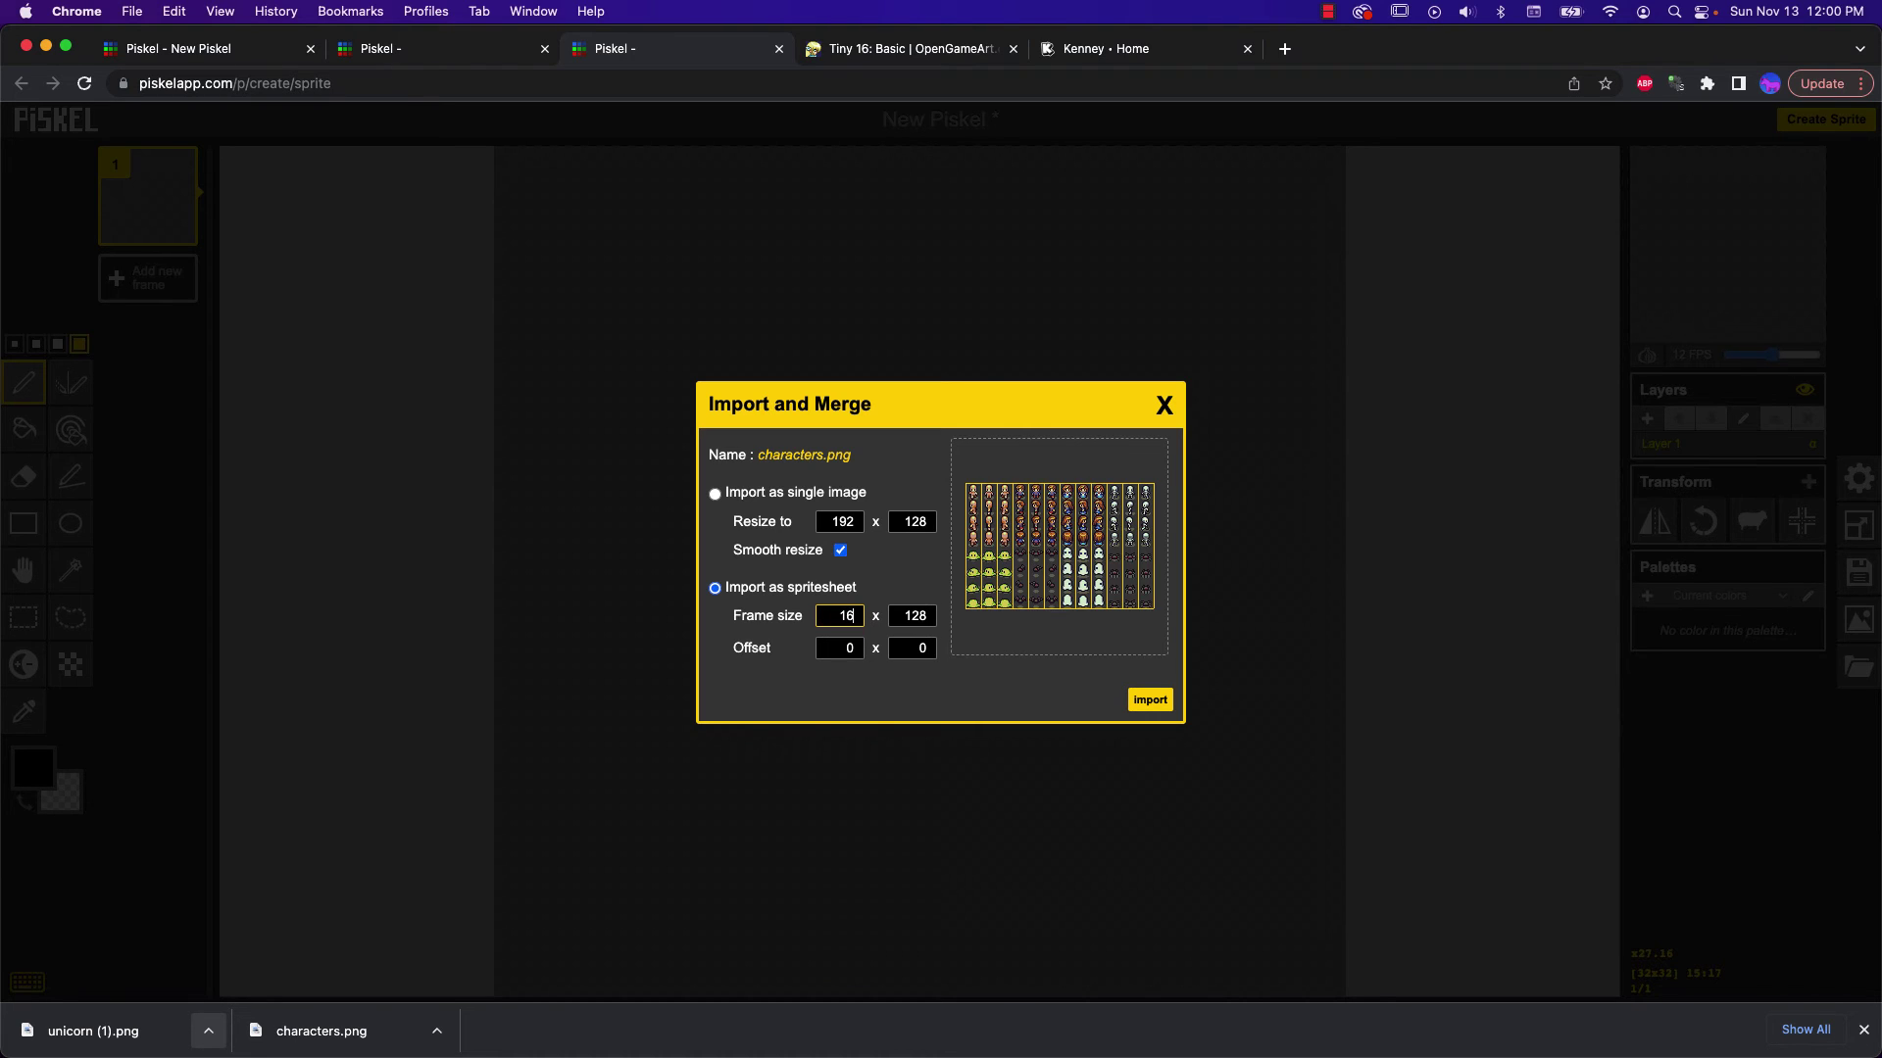
double_click(903, 617)
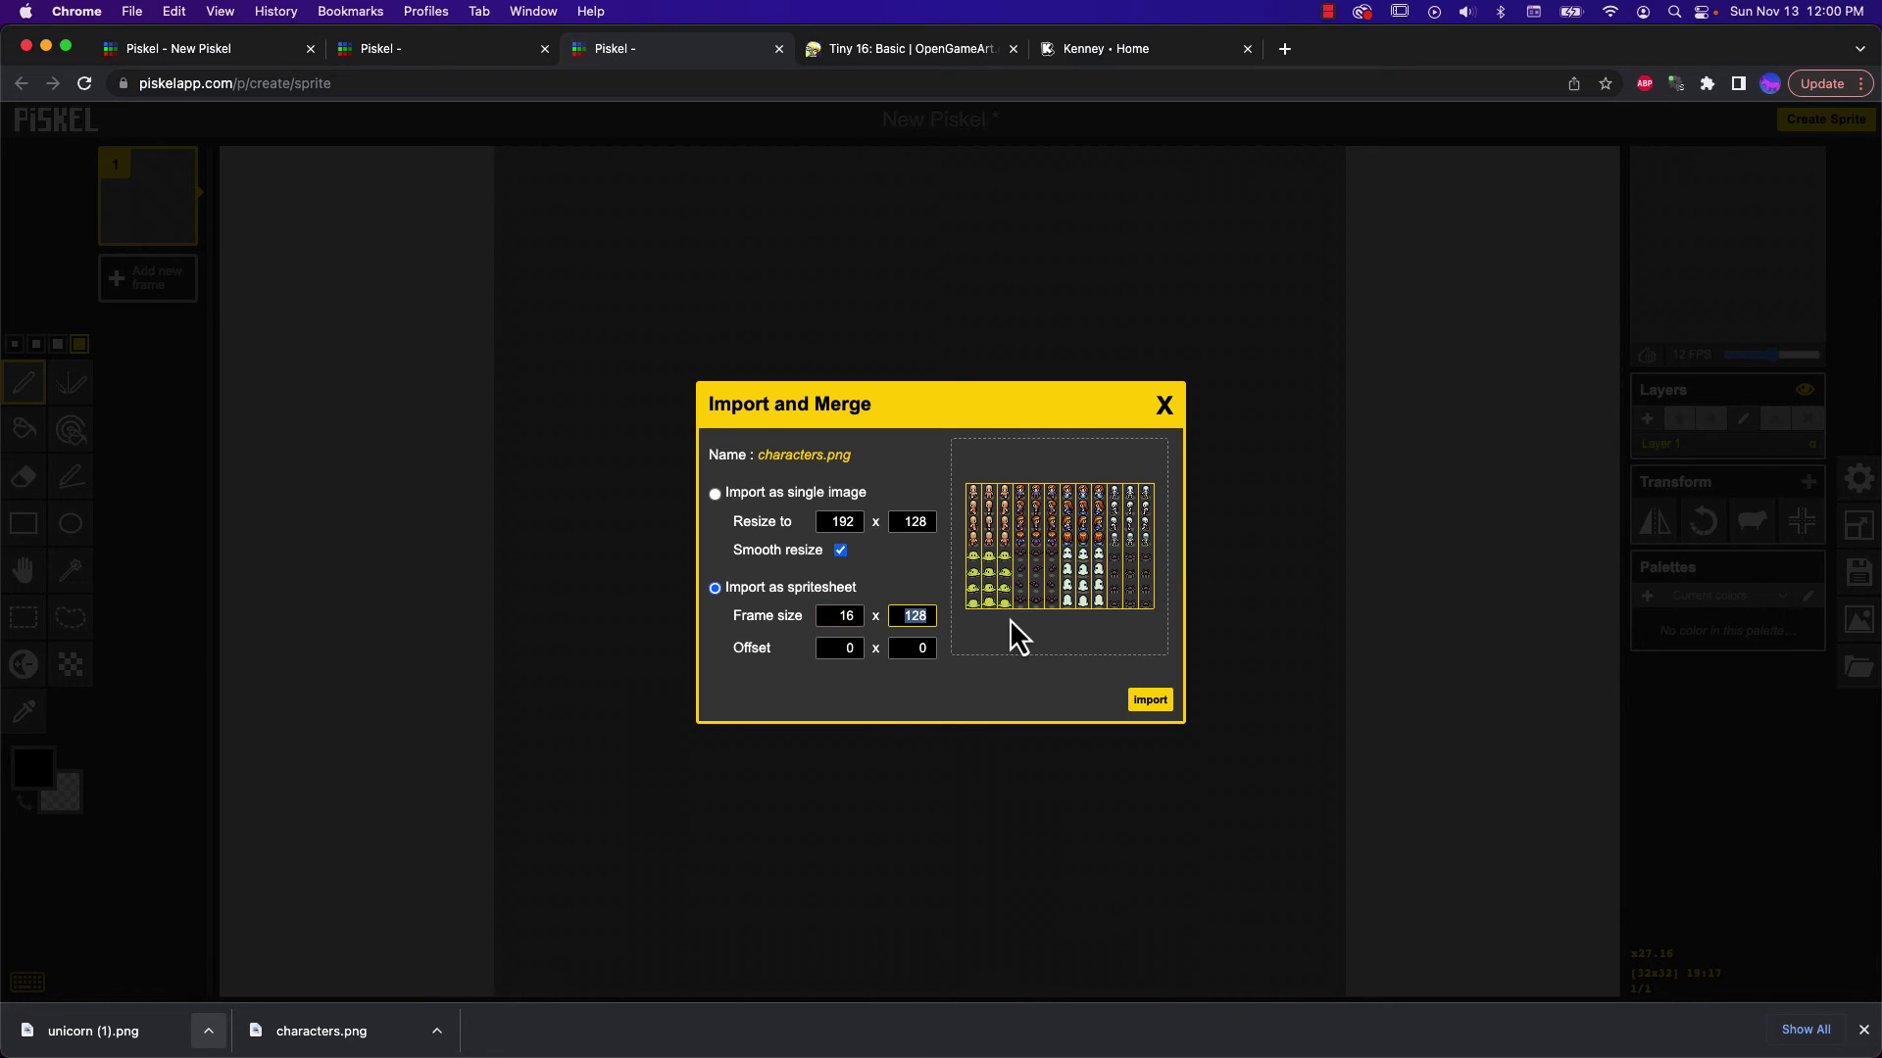
text(16)
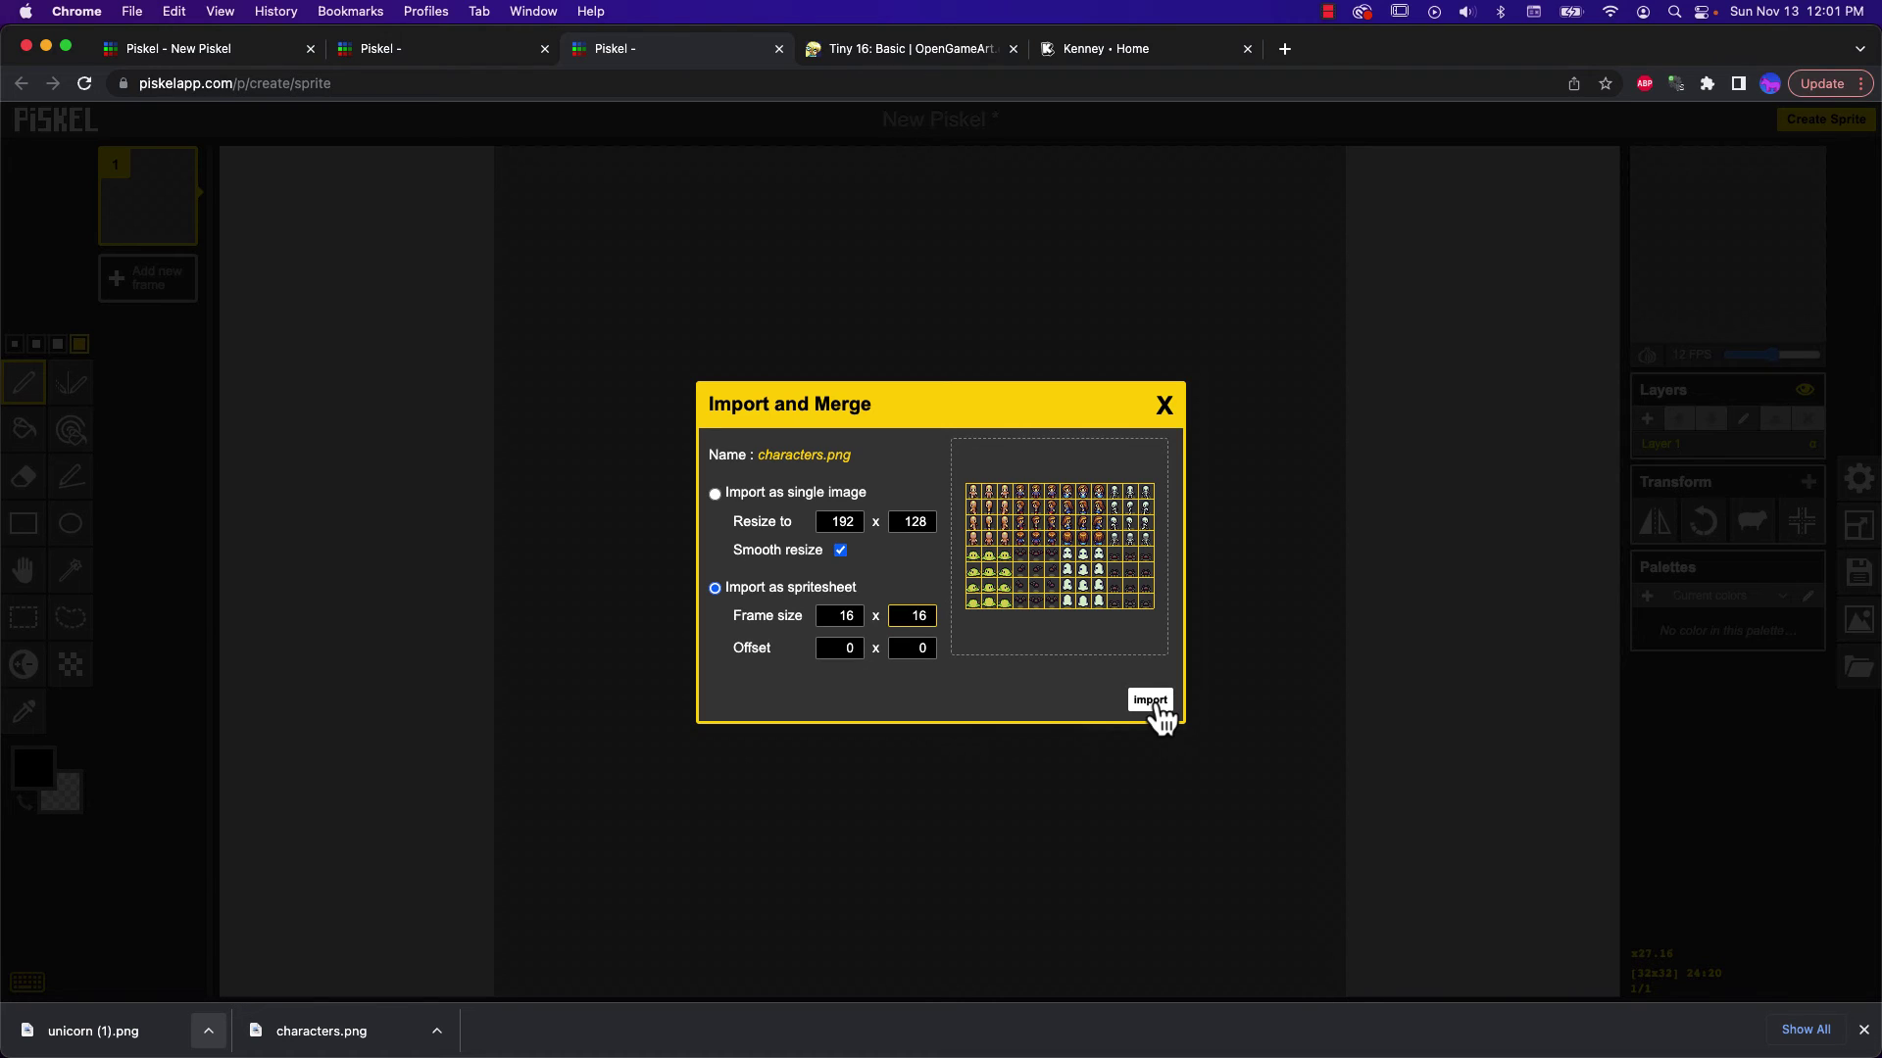
click(1154, 702)
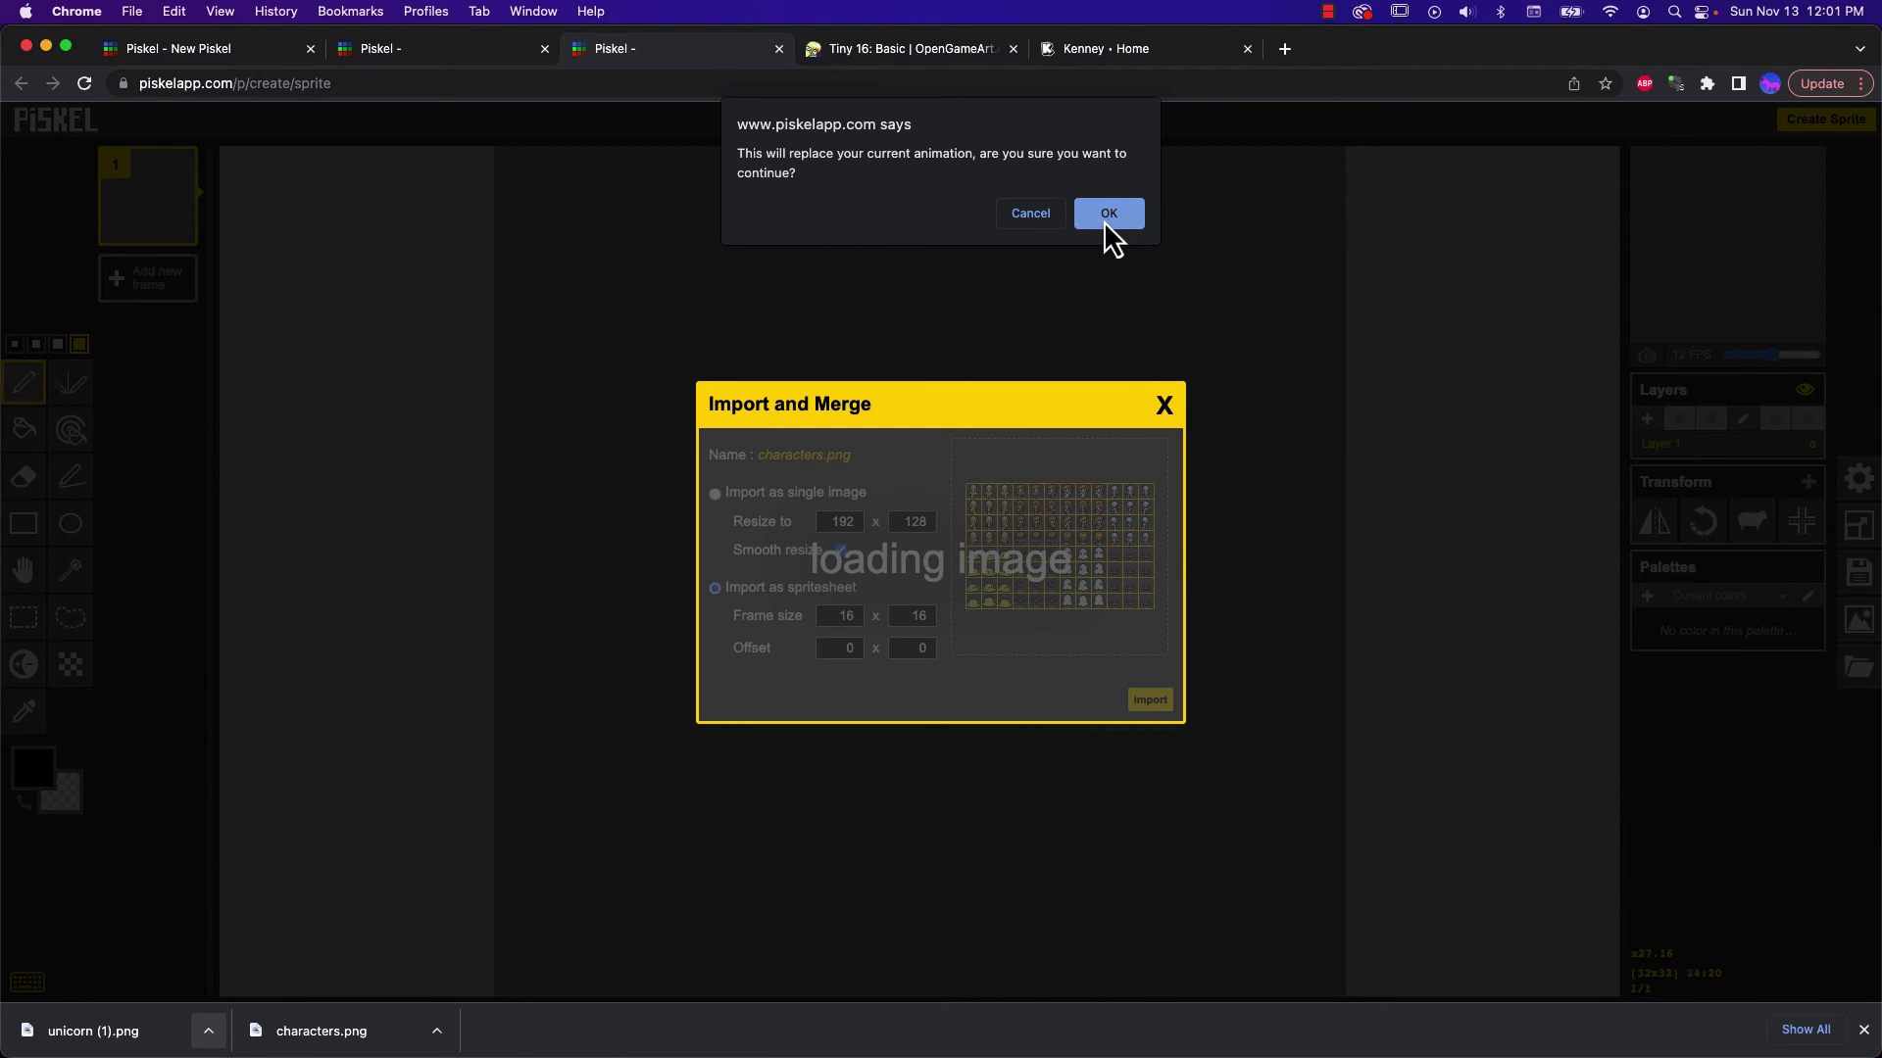
Confirm replacing the animation and scroll through the 96 imported character frames
click(1103, 218)
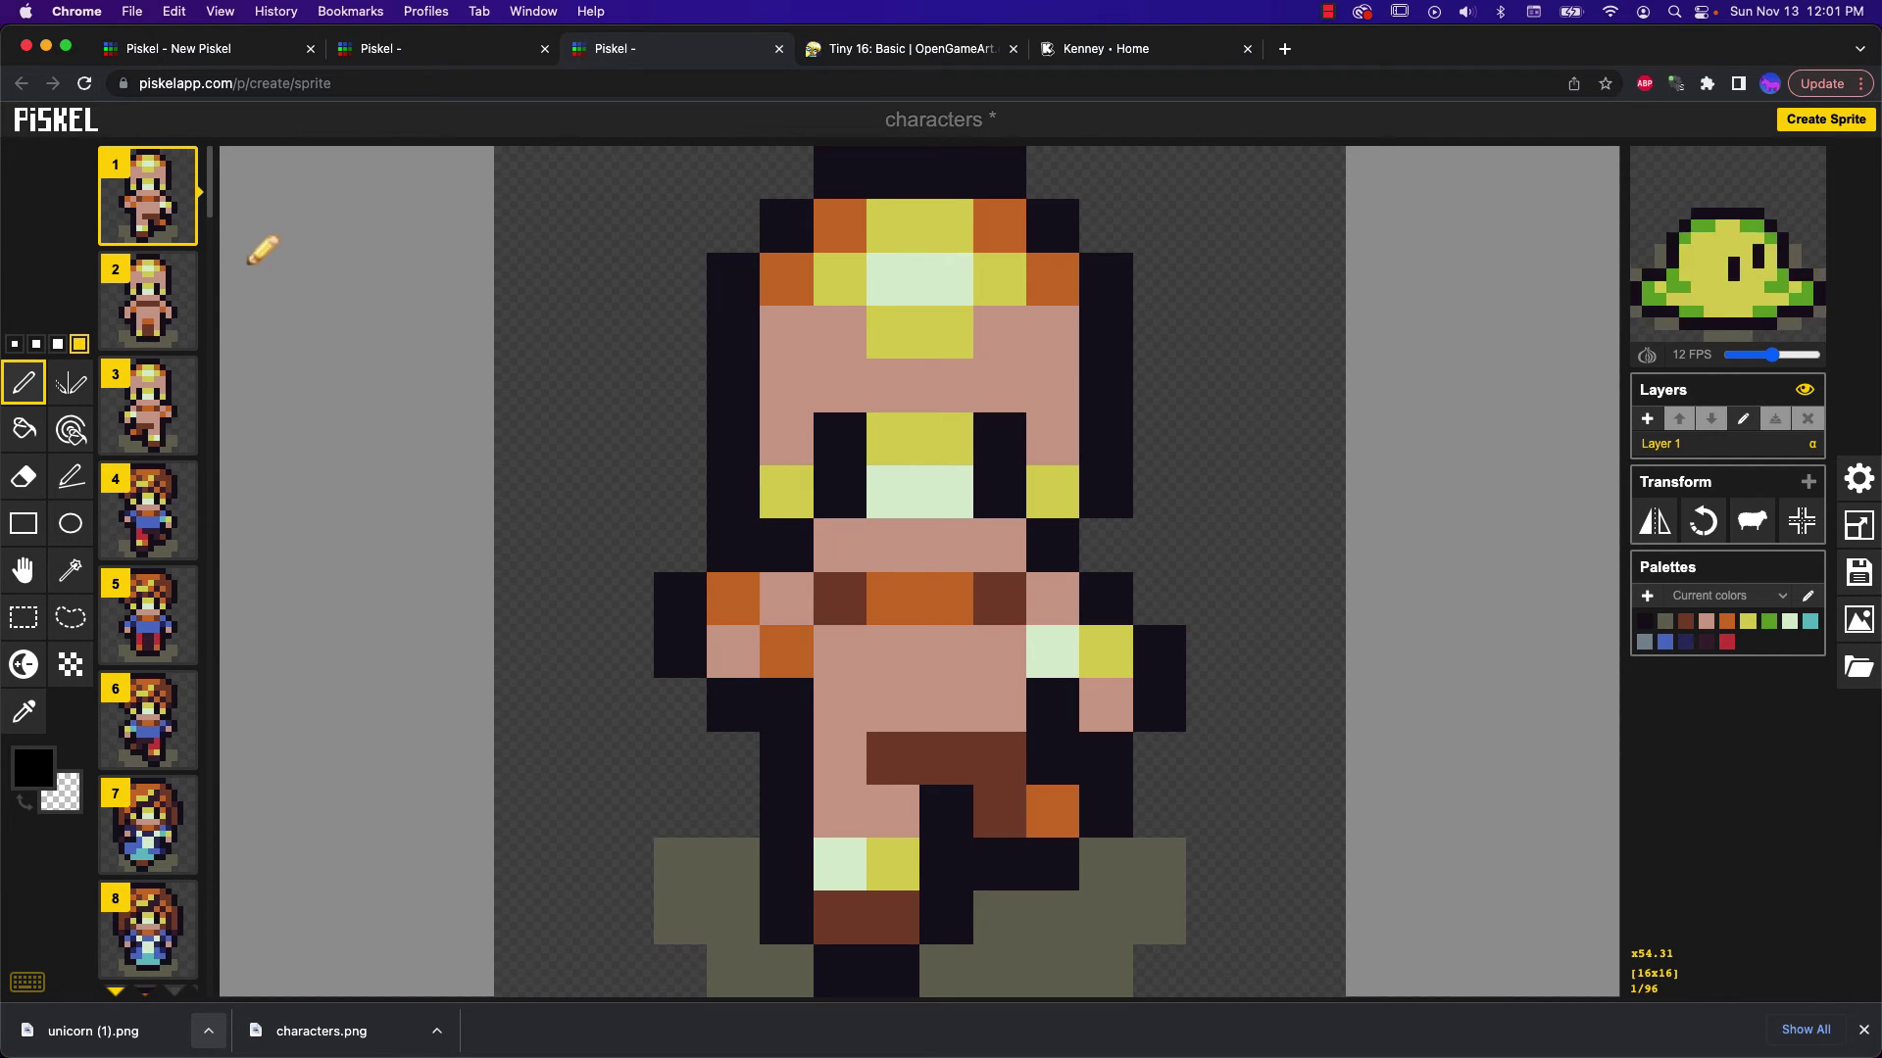
drag(214, 203, 284, 186)
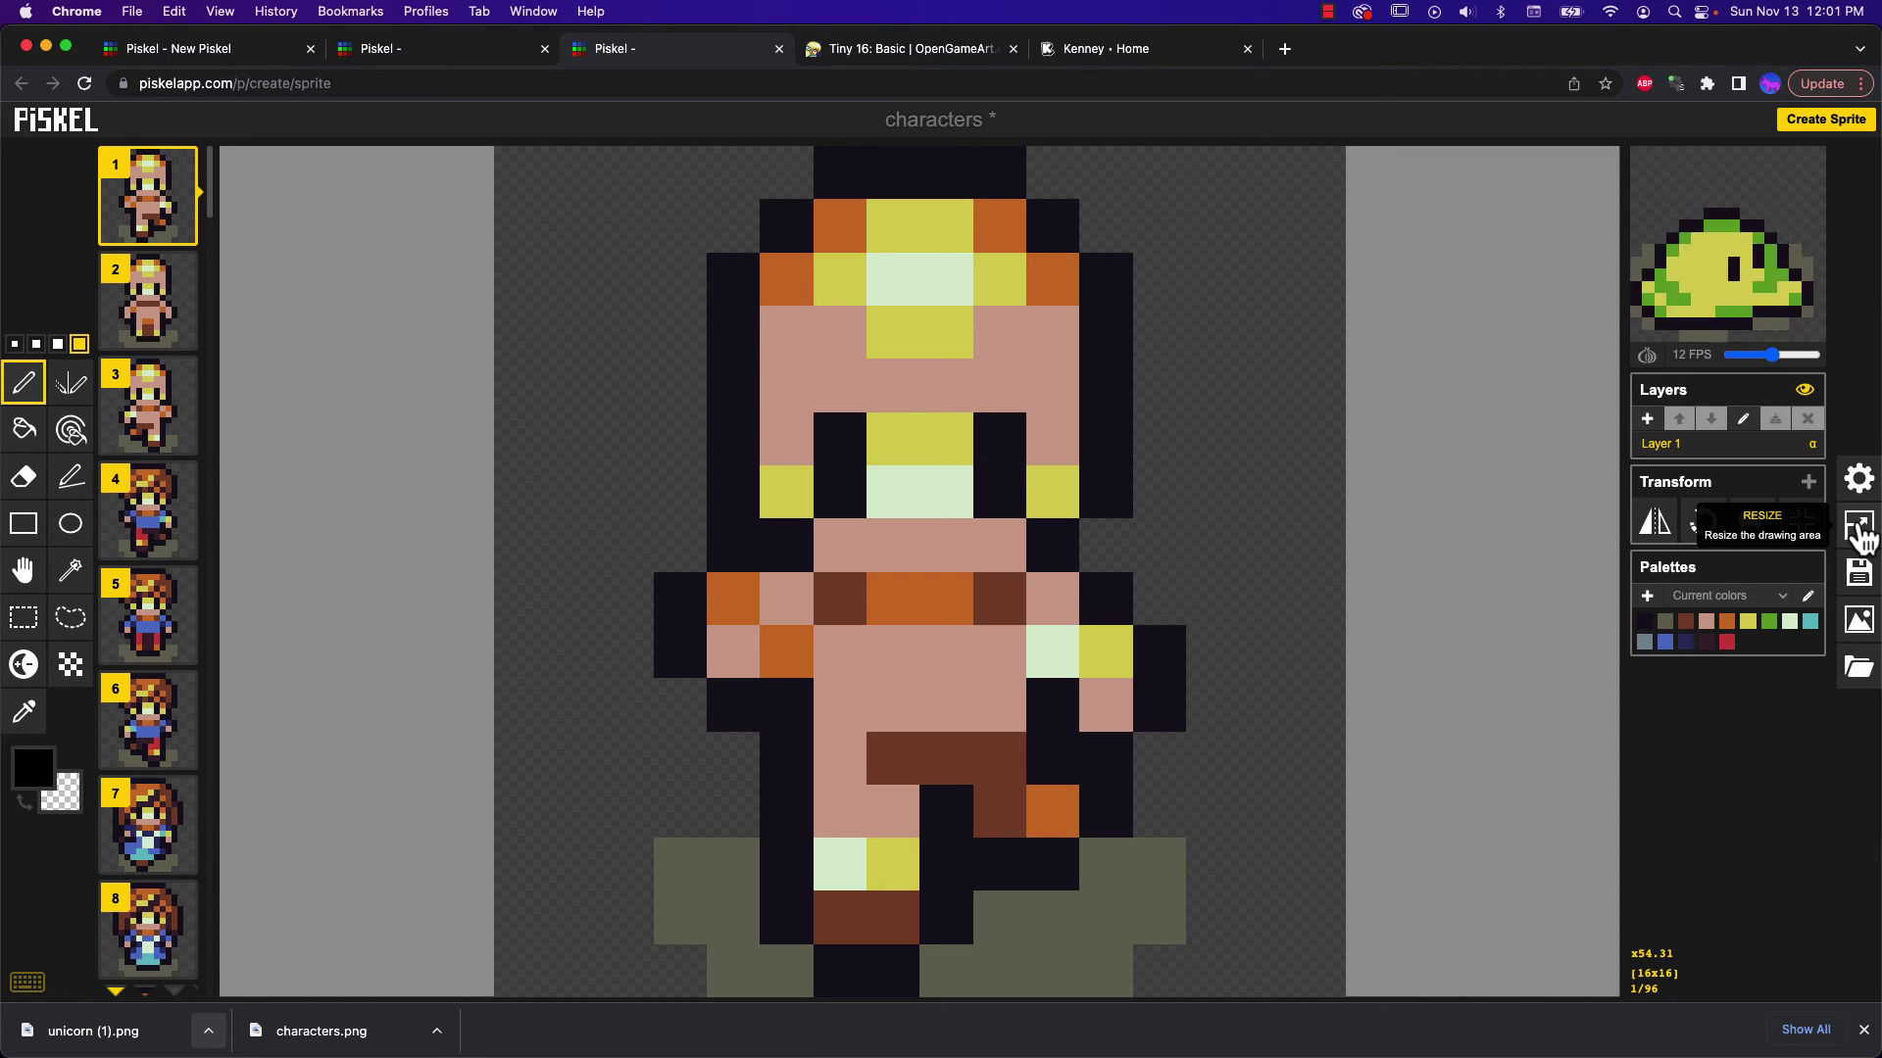
Set the characters PNG export to a 12×8 layout at 1.0x scale (192×128 px), then view Finder
click(1859, 623)
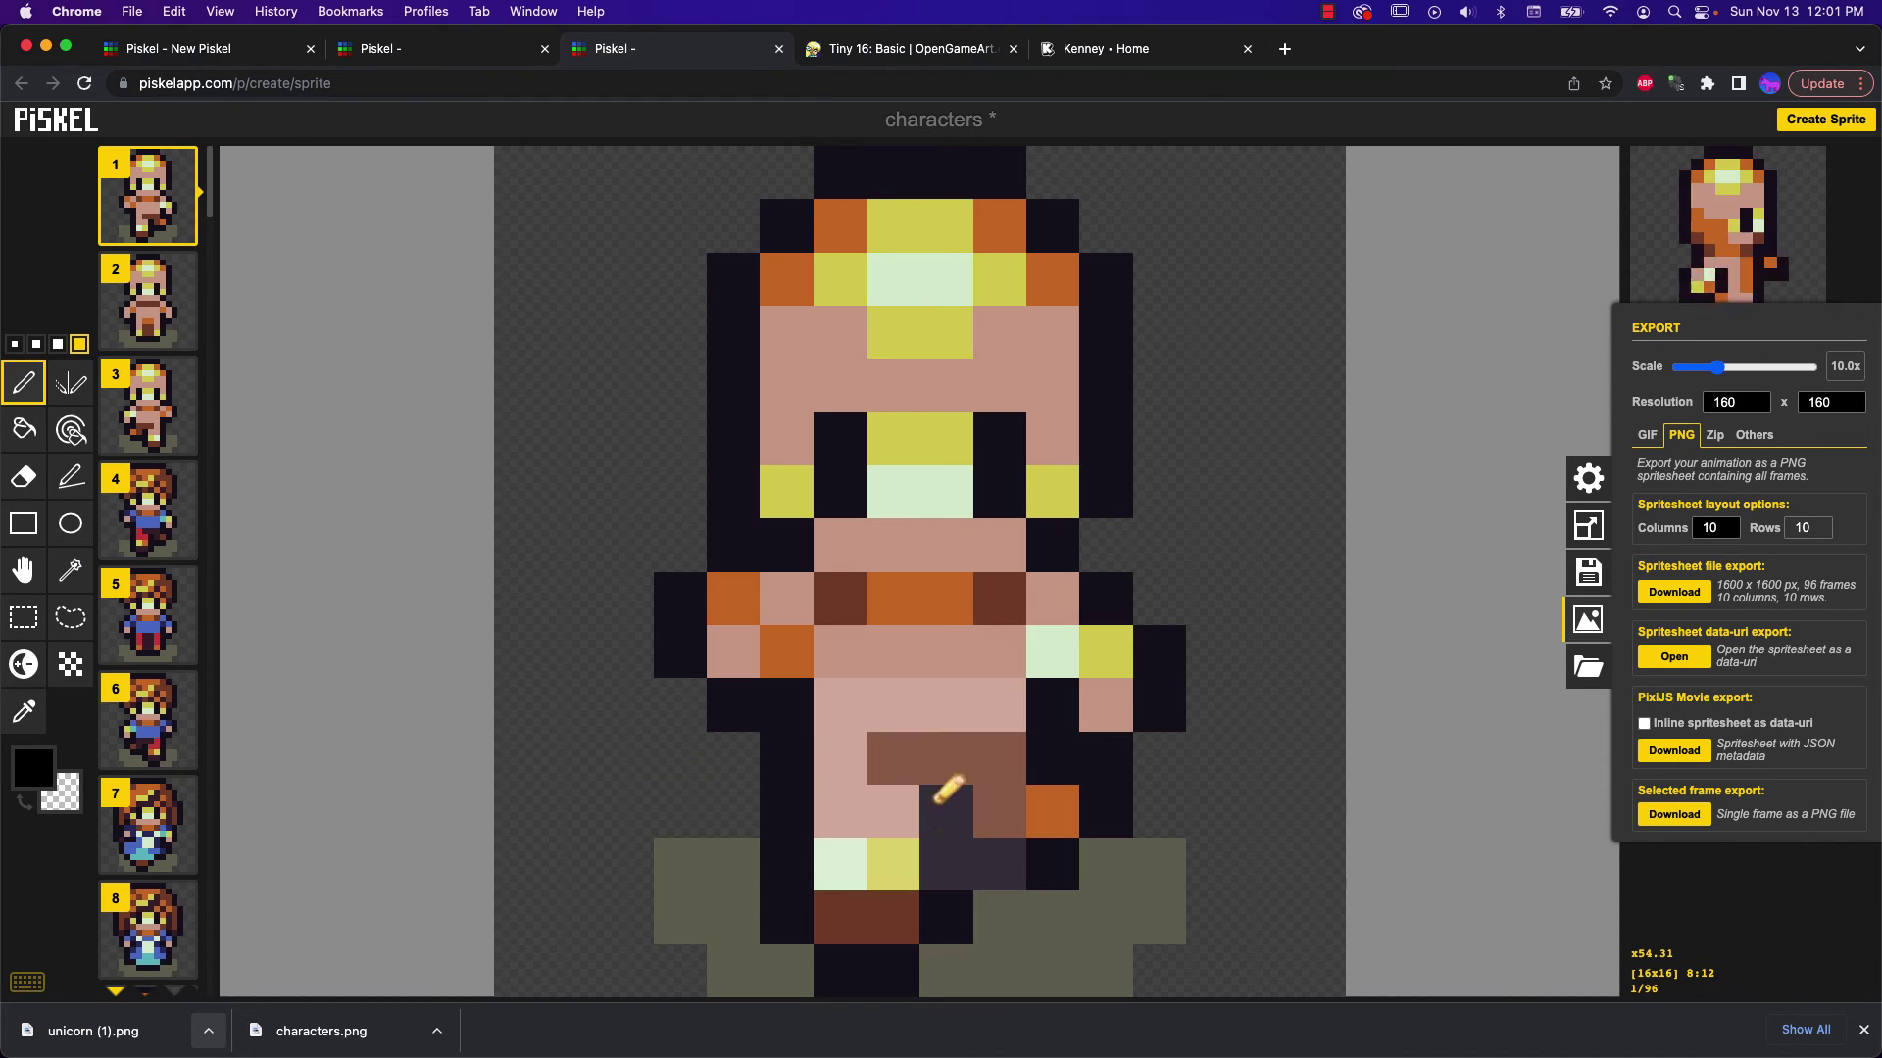
key(super+Tab)
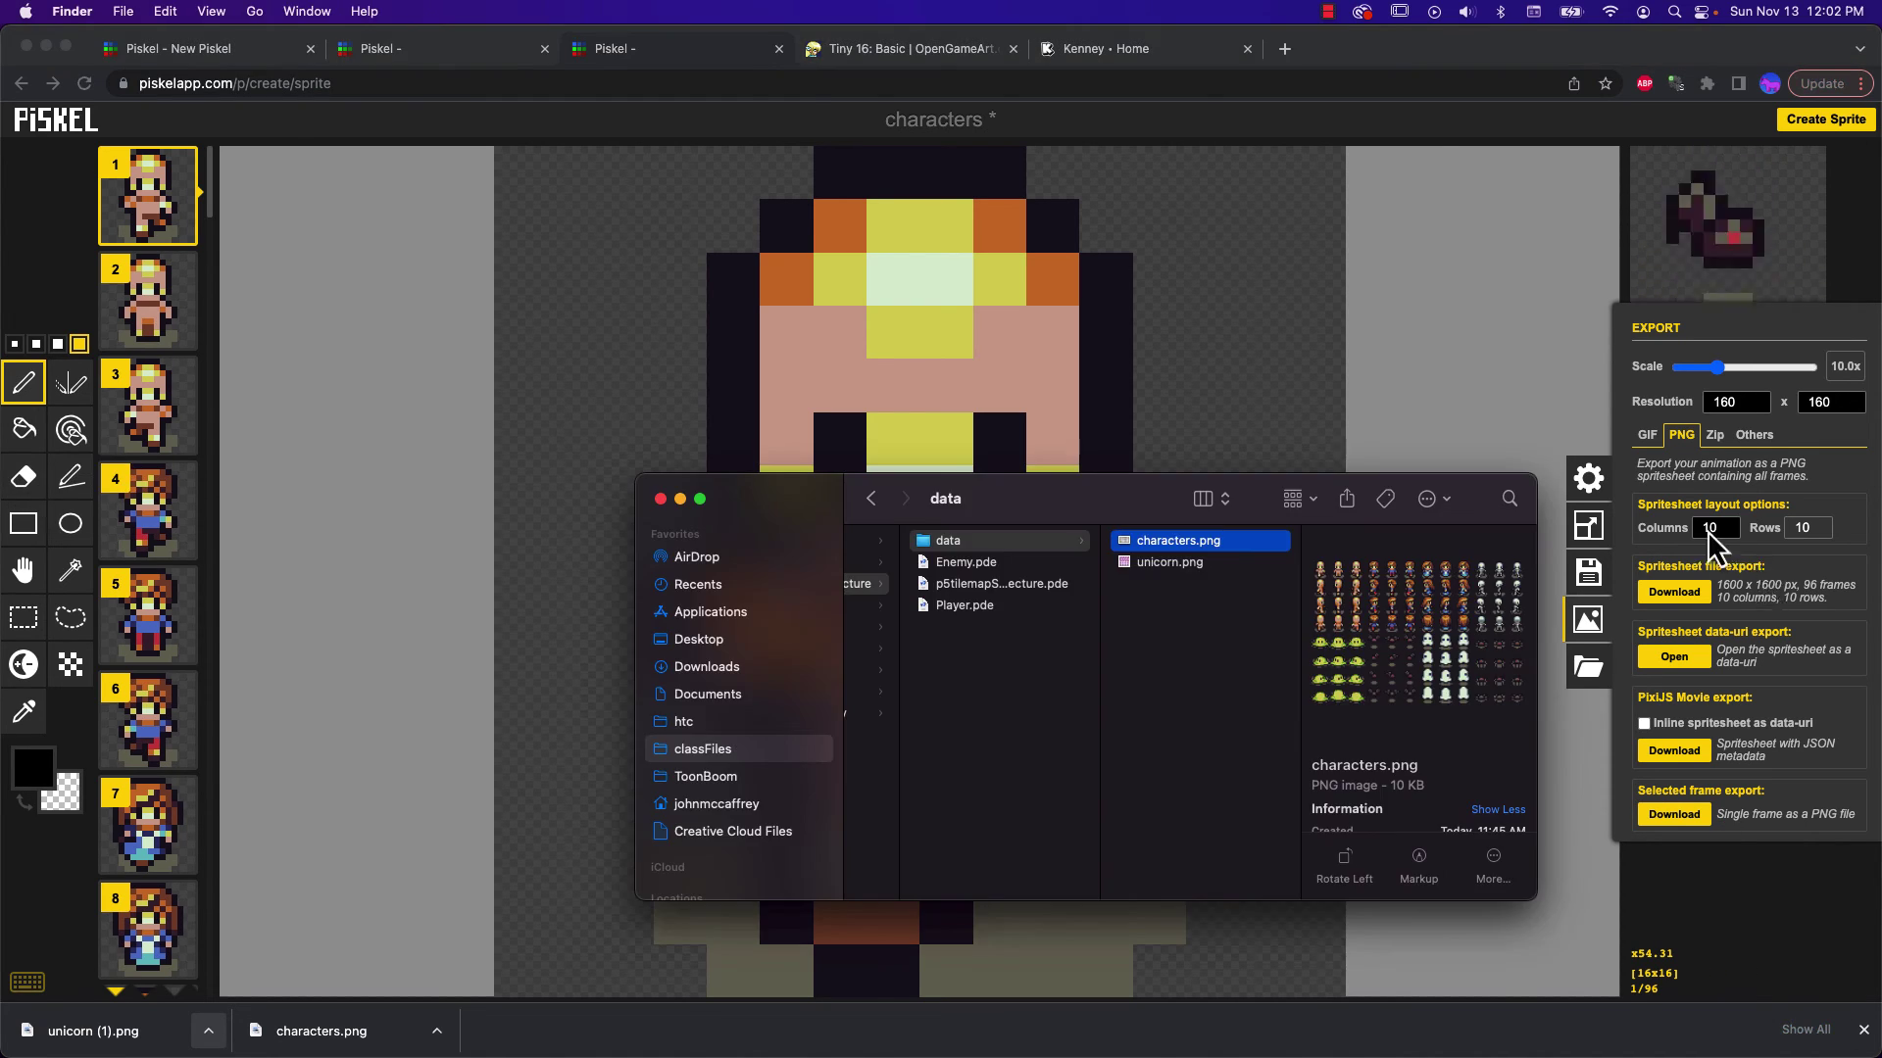
click(1733, 531)
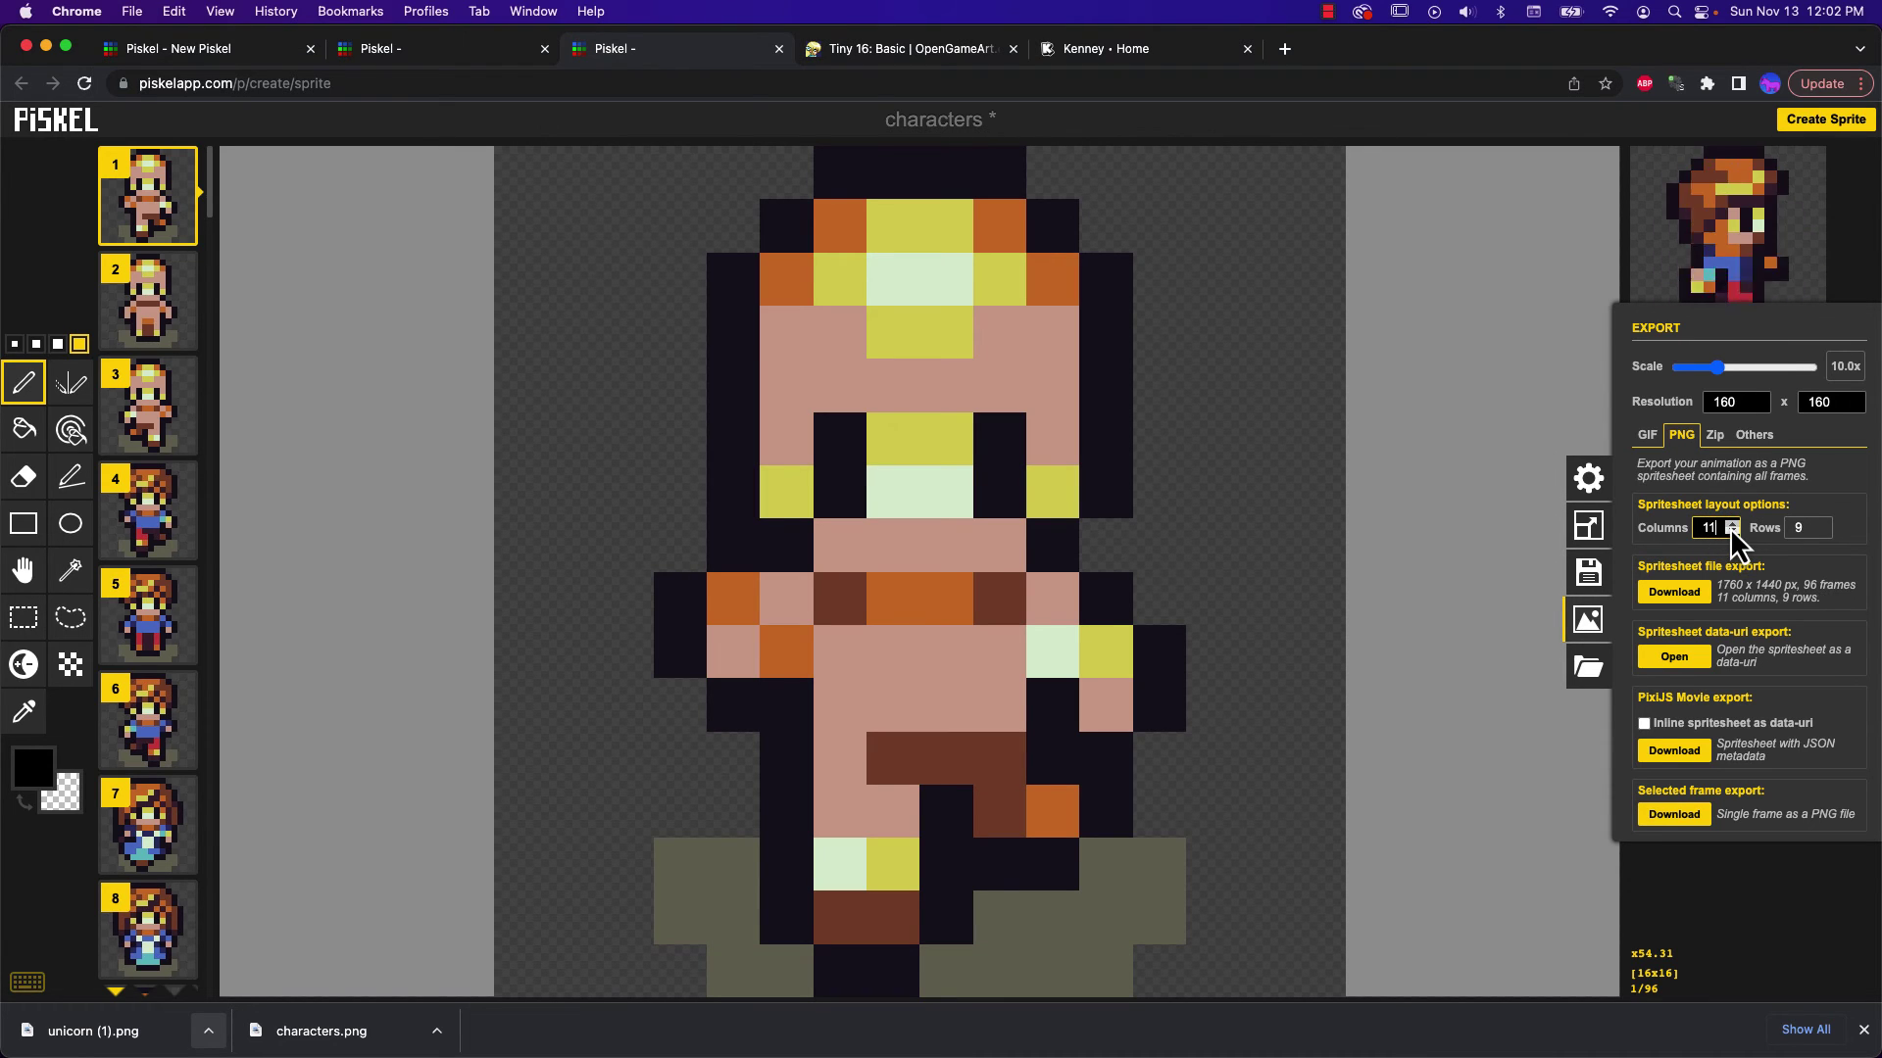
double_click(1732, 523)
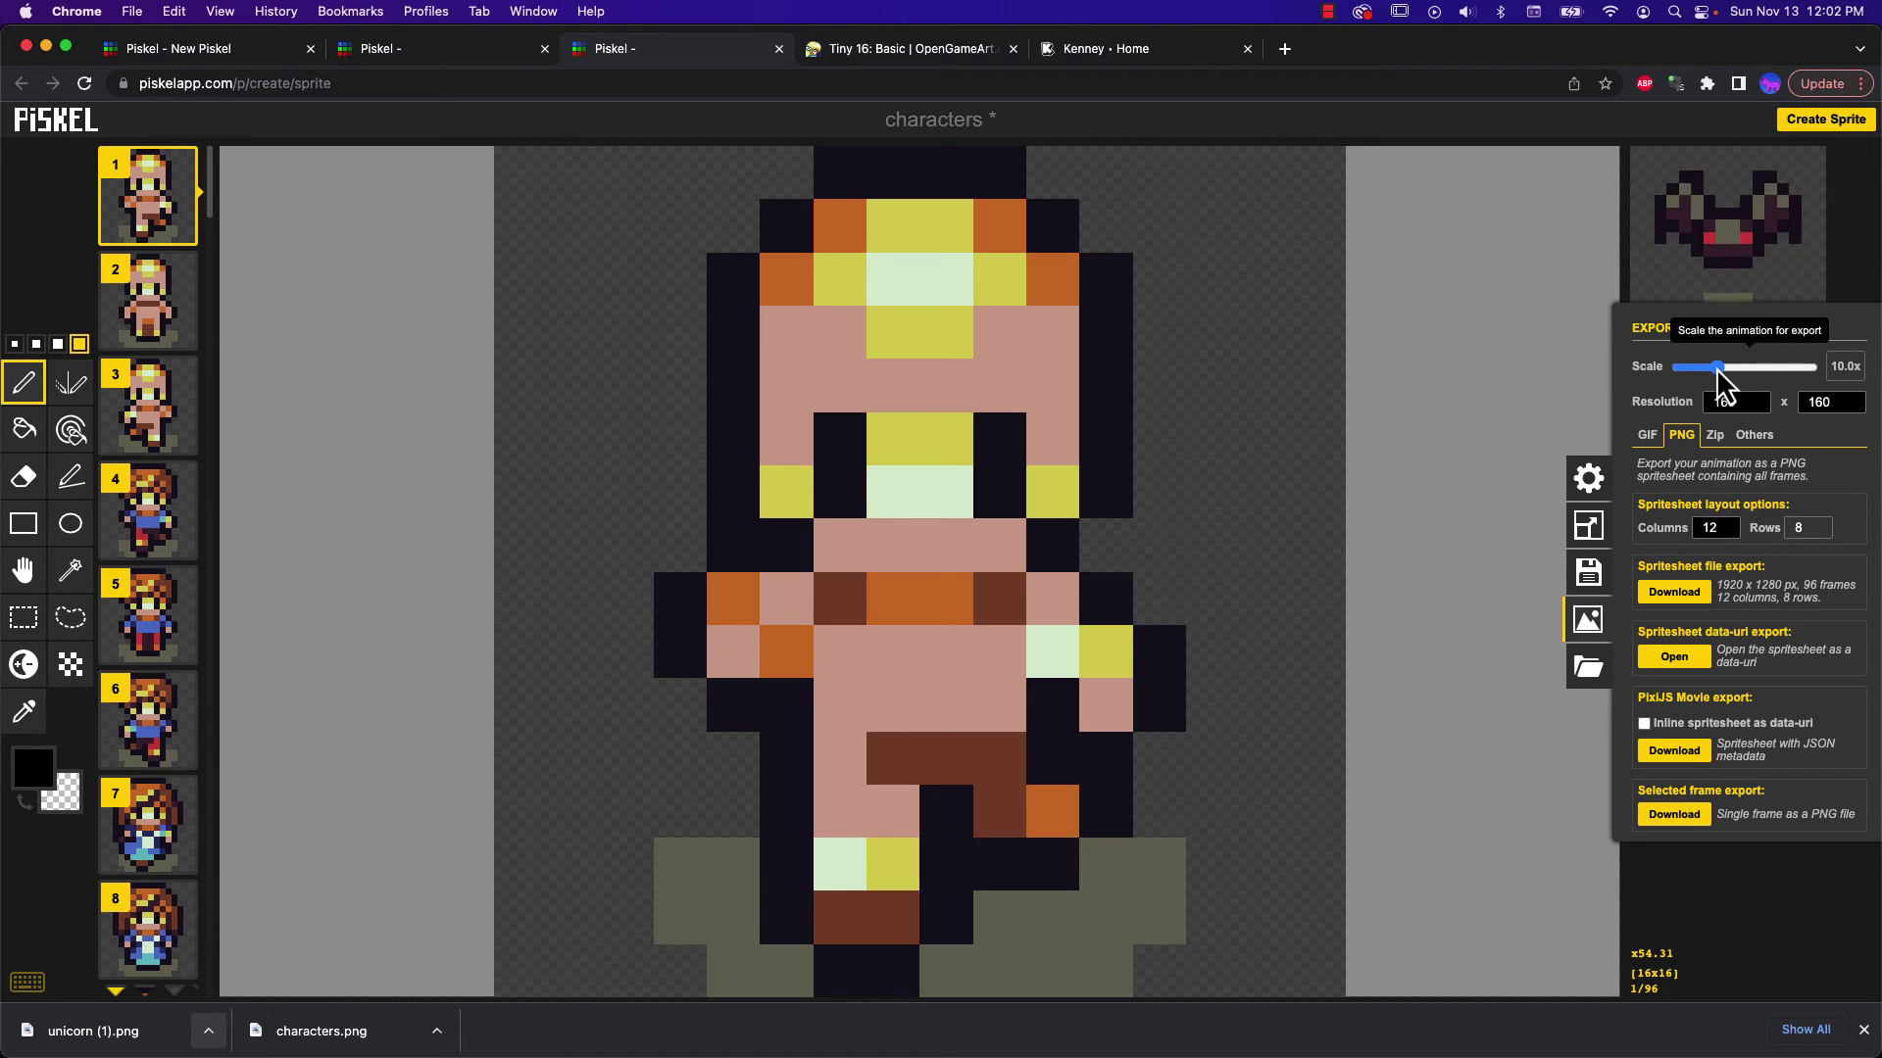
drag(1715, 367, 1670, 367)
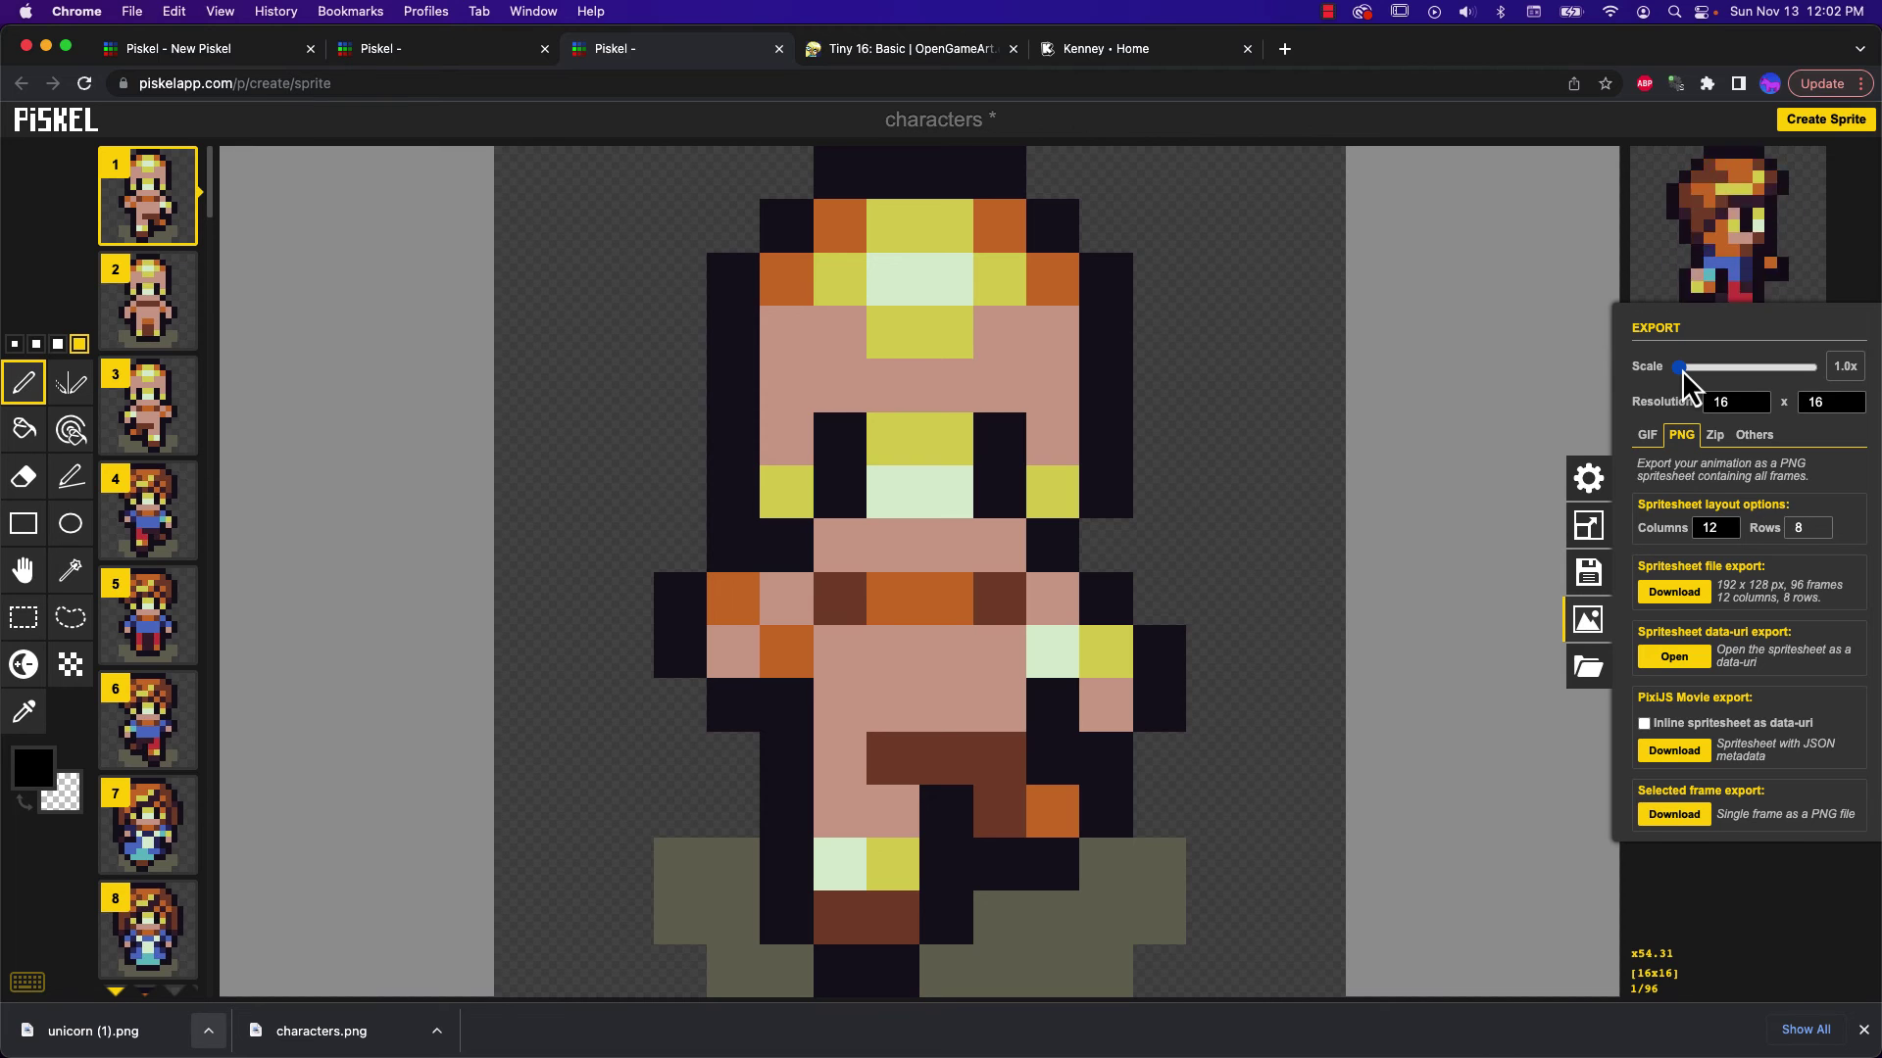
key(super+Tab)
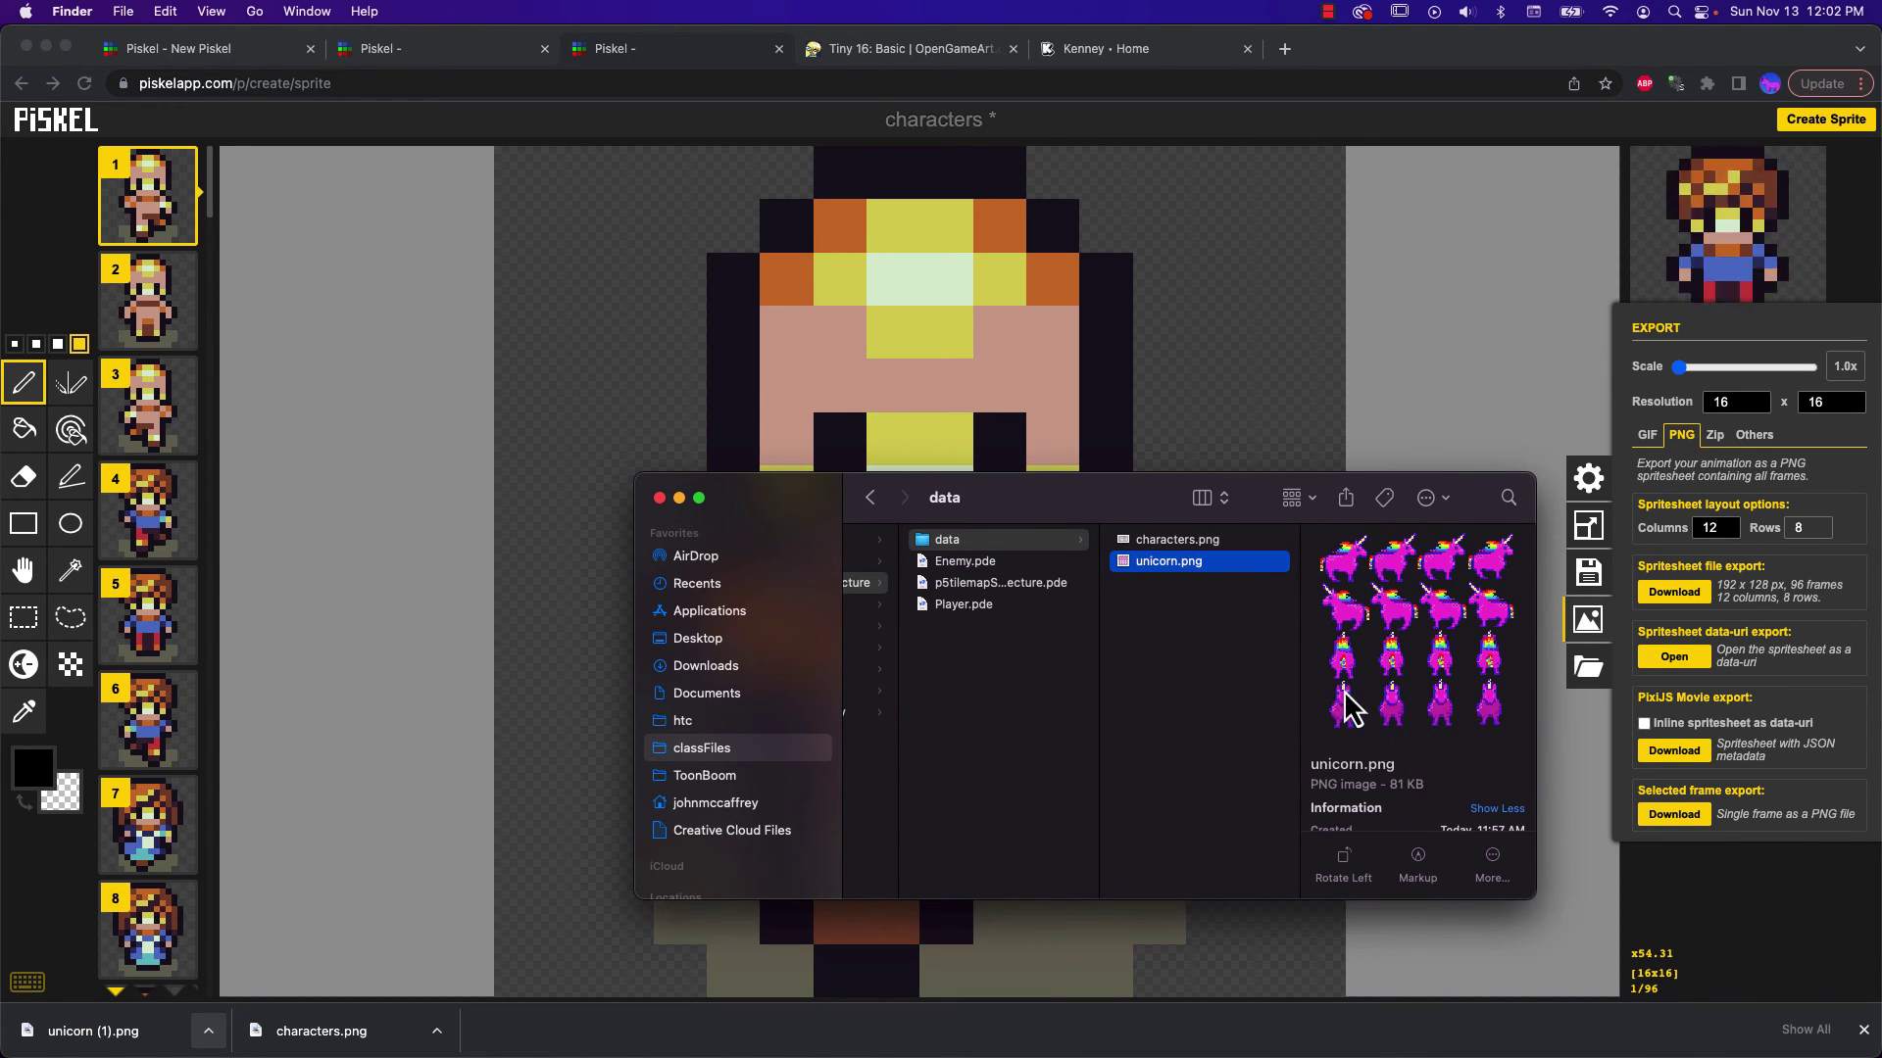
scroll(1411, 823, down, 5)
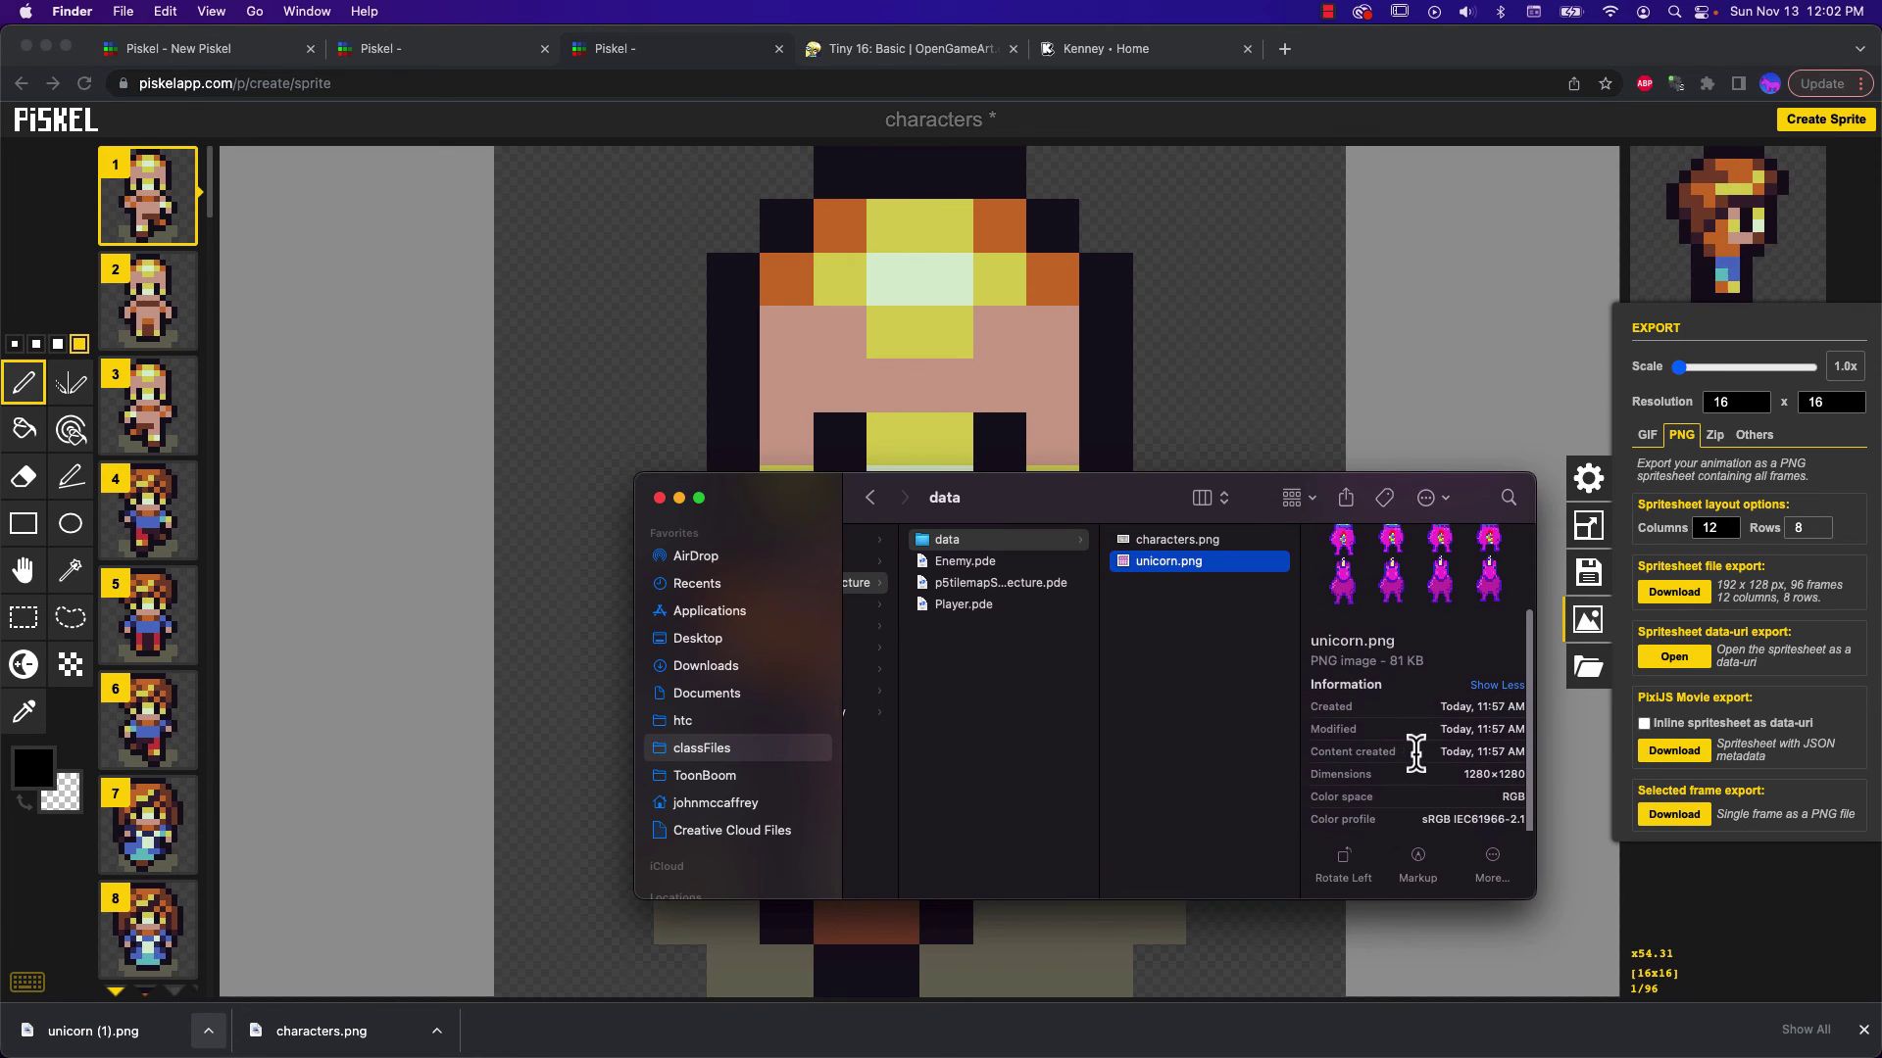
scroll(1377, 760, up, 1)
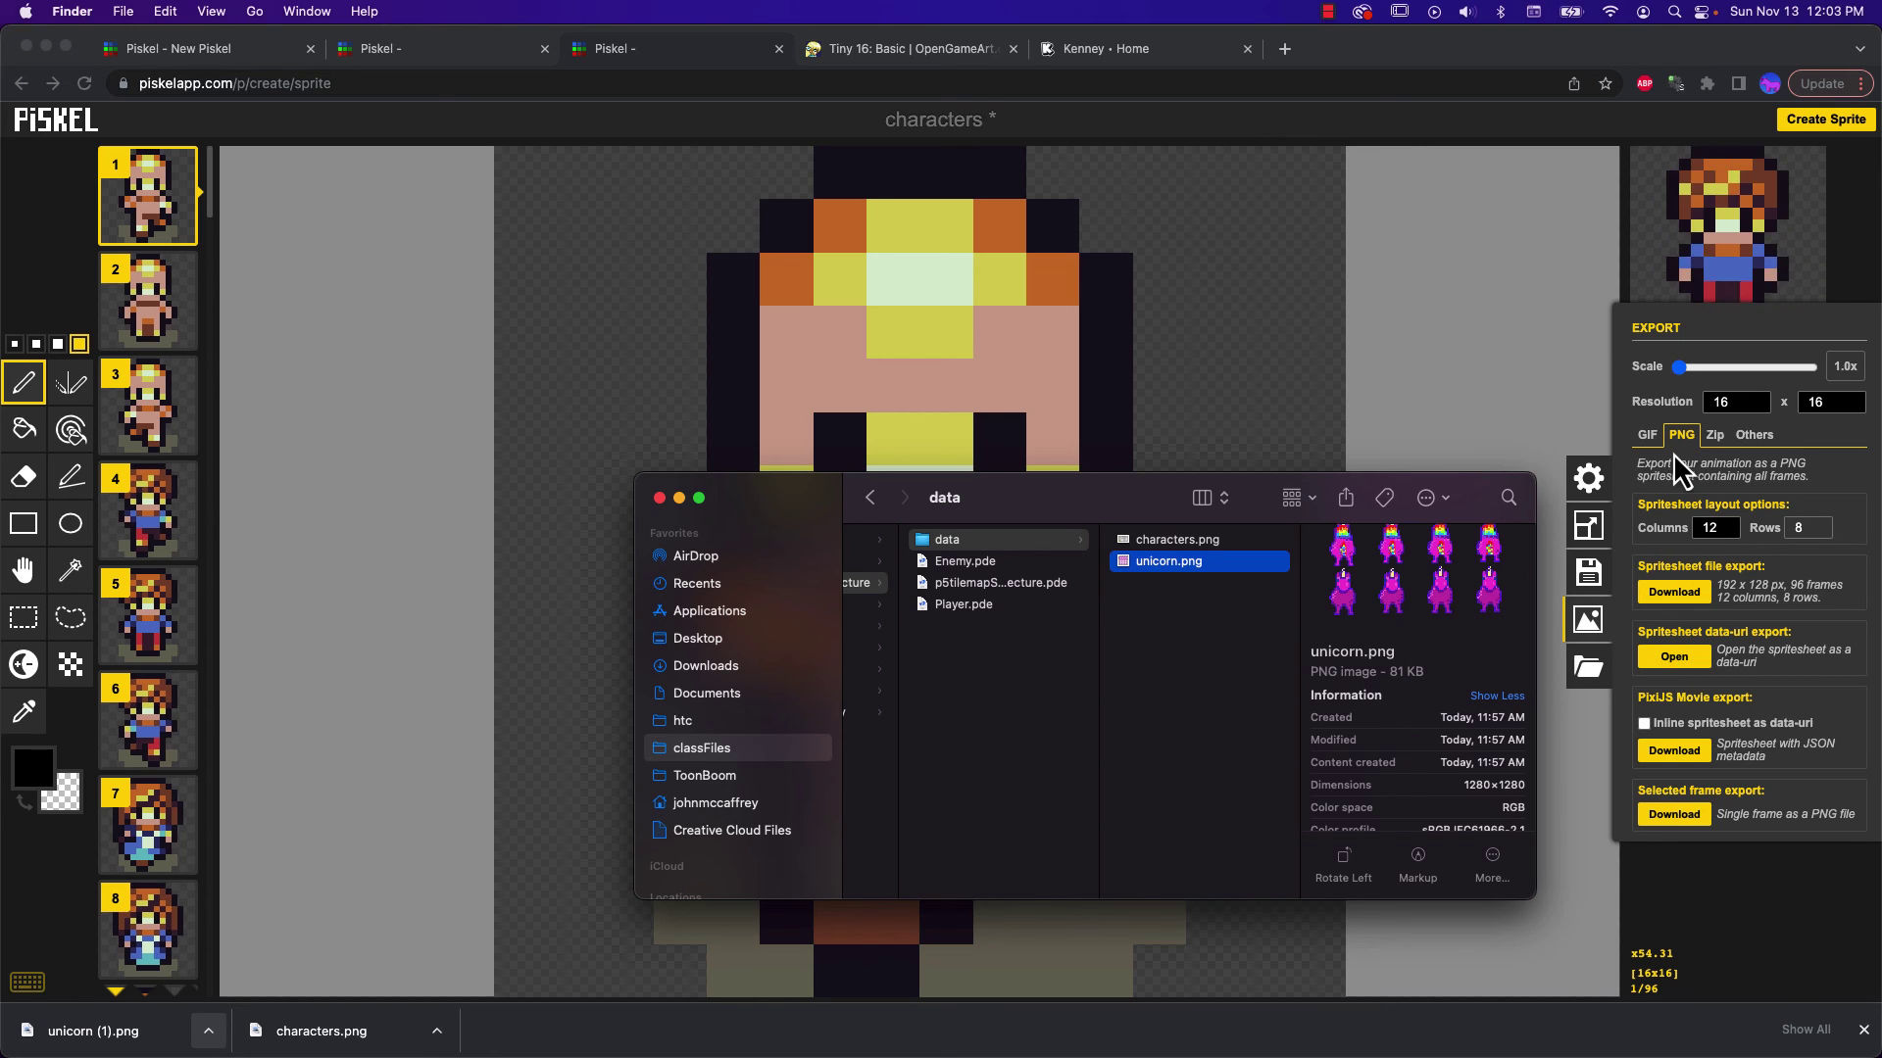
Download the characters spritesheet at 2.0x scale (32×32 frames, 384×256 px) as characters (1).png
click(1676, 369)
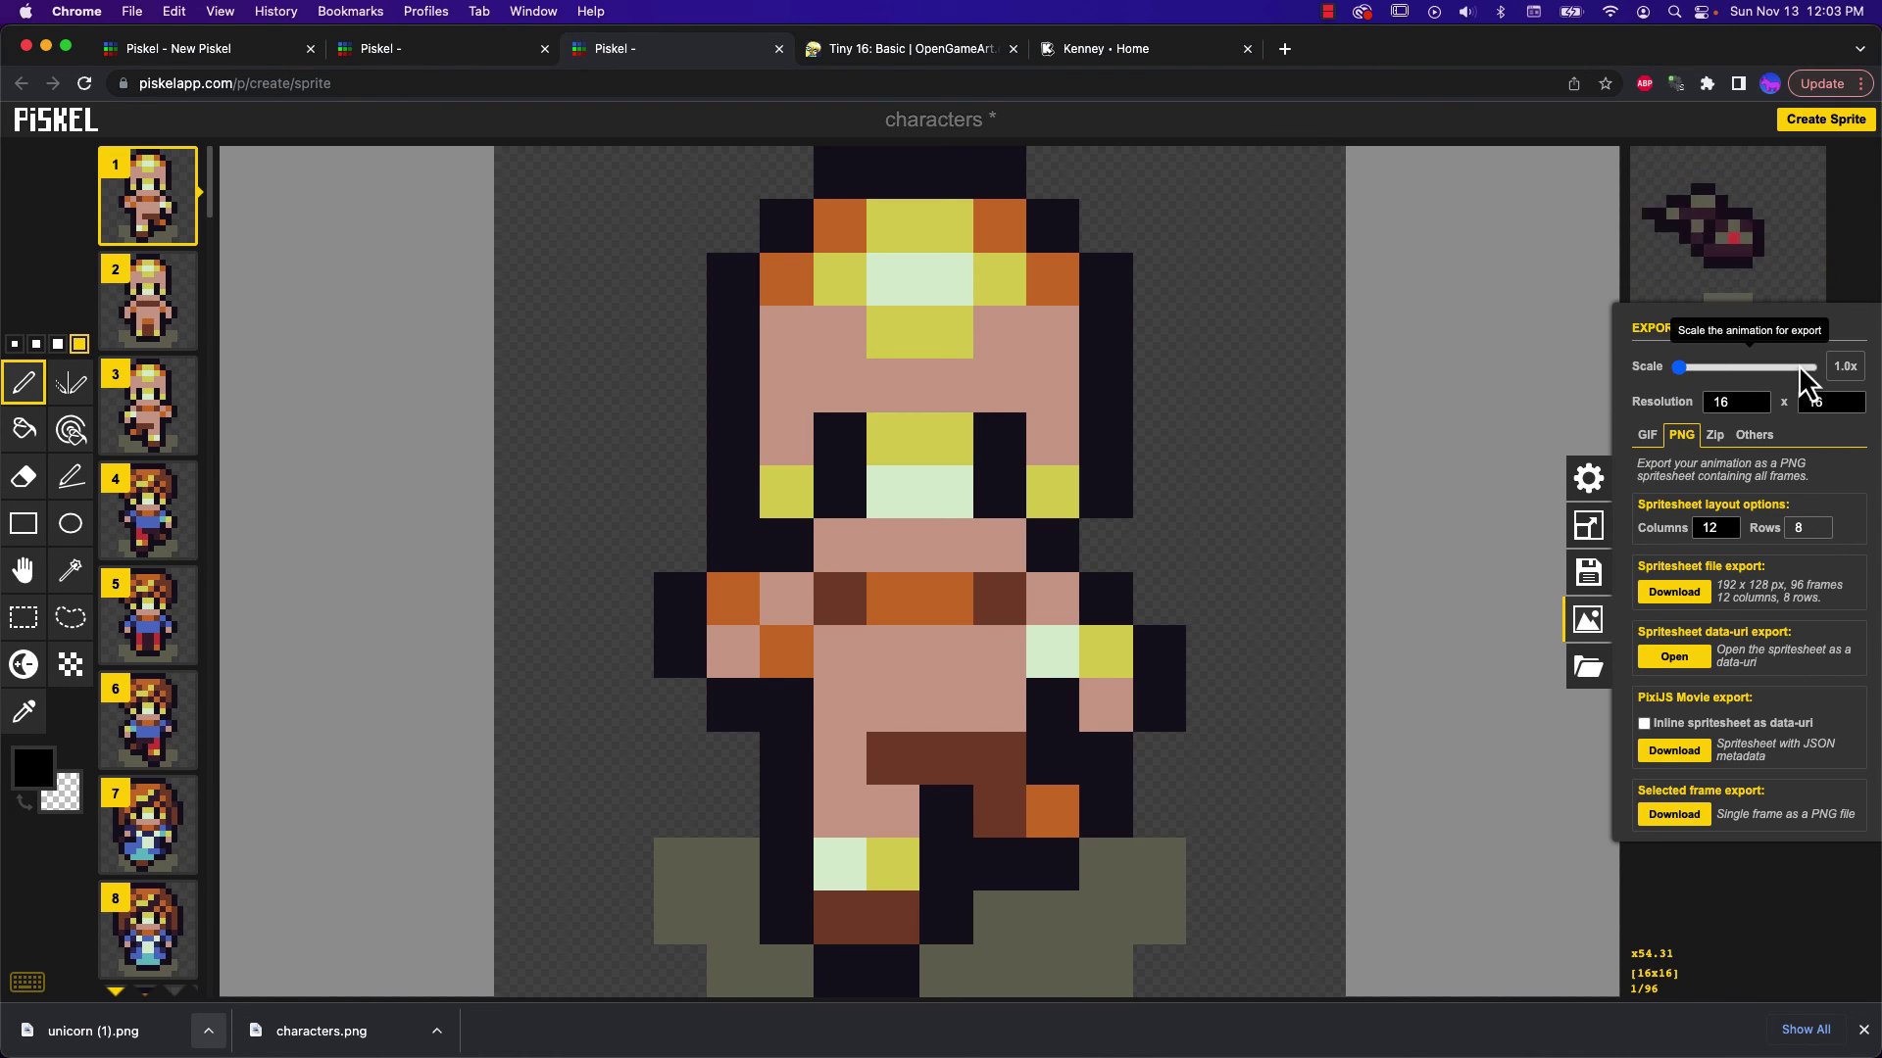
click(1695, 367)
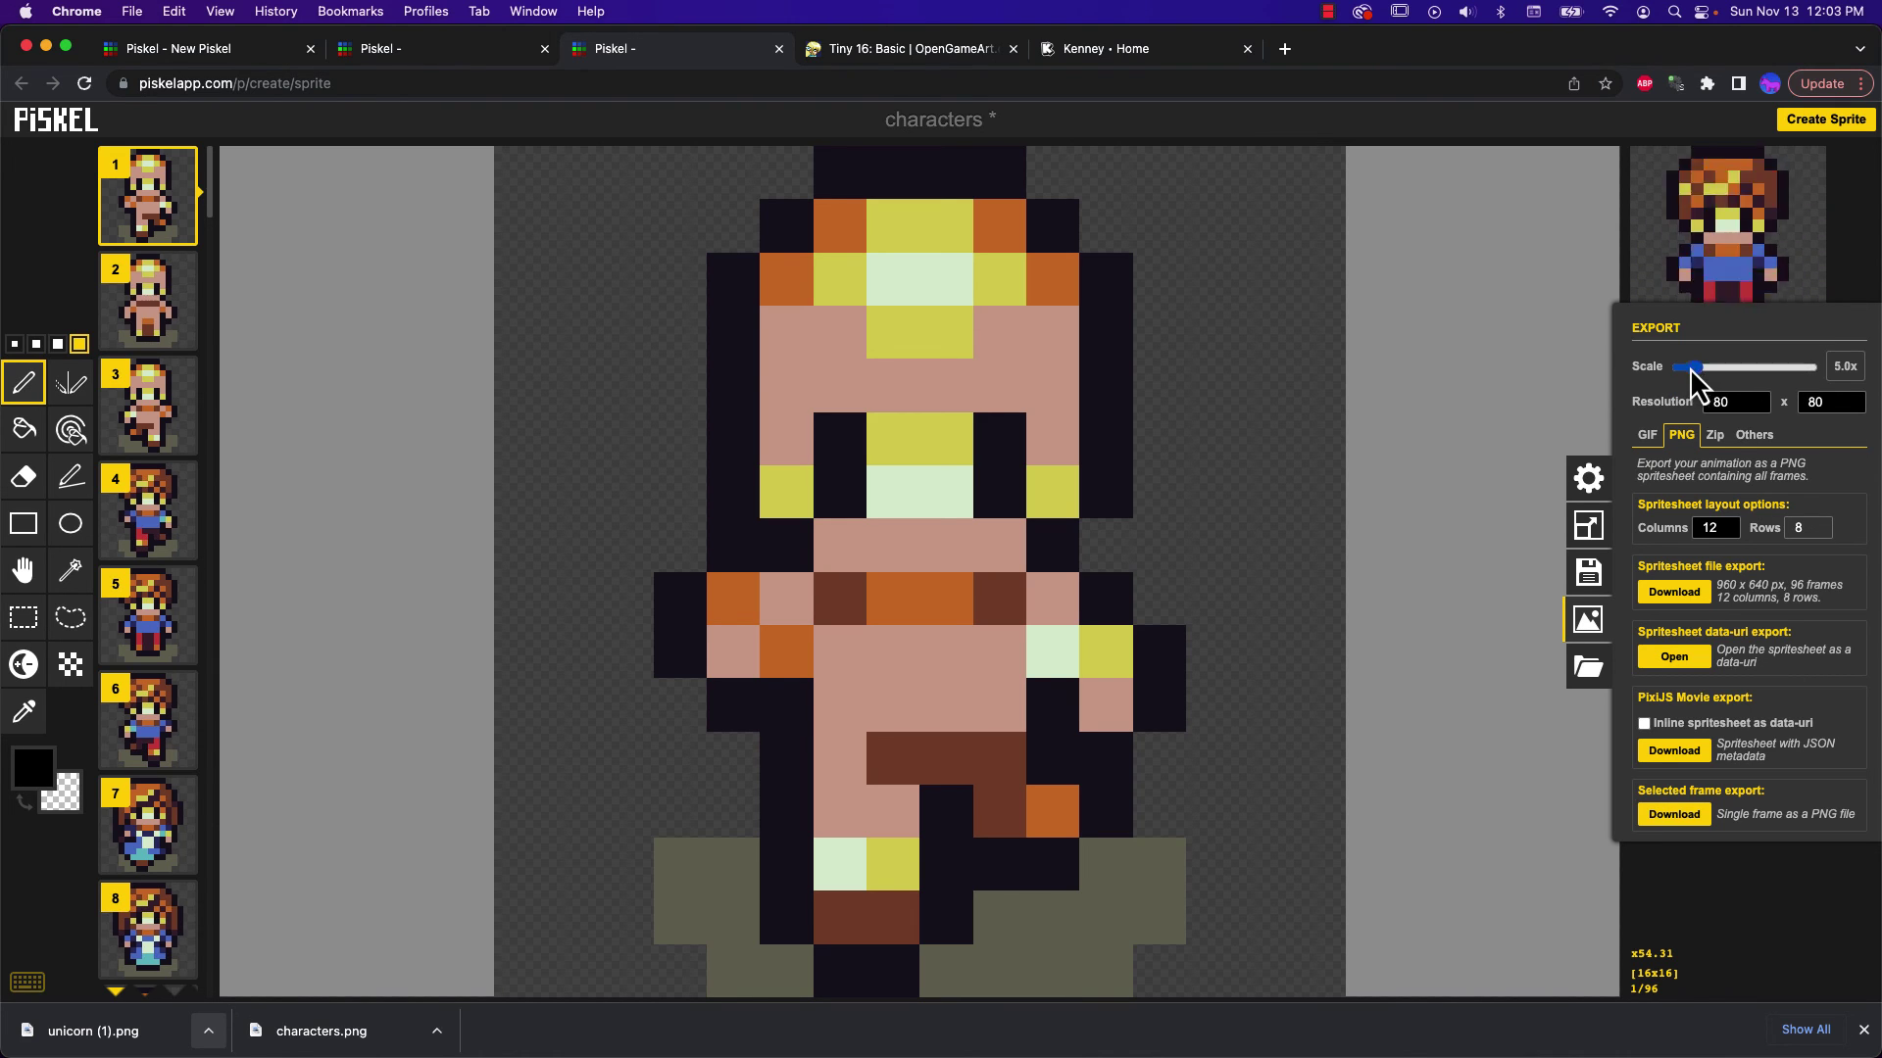
drag(1689, 368, 1684, 368)
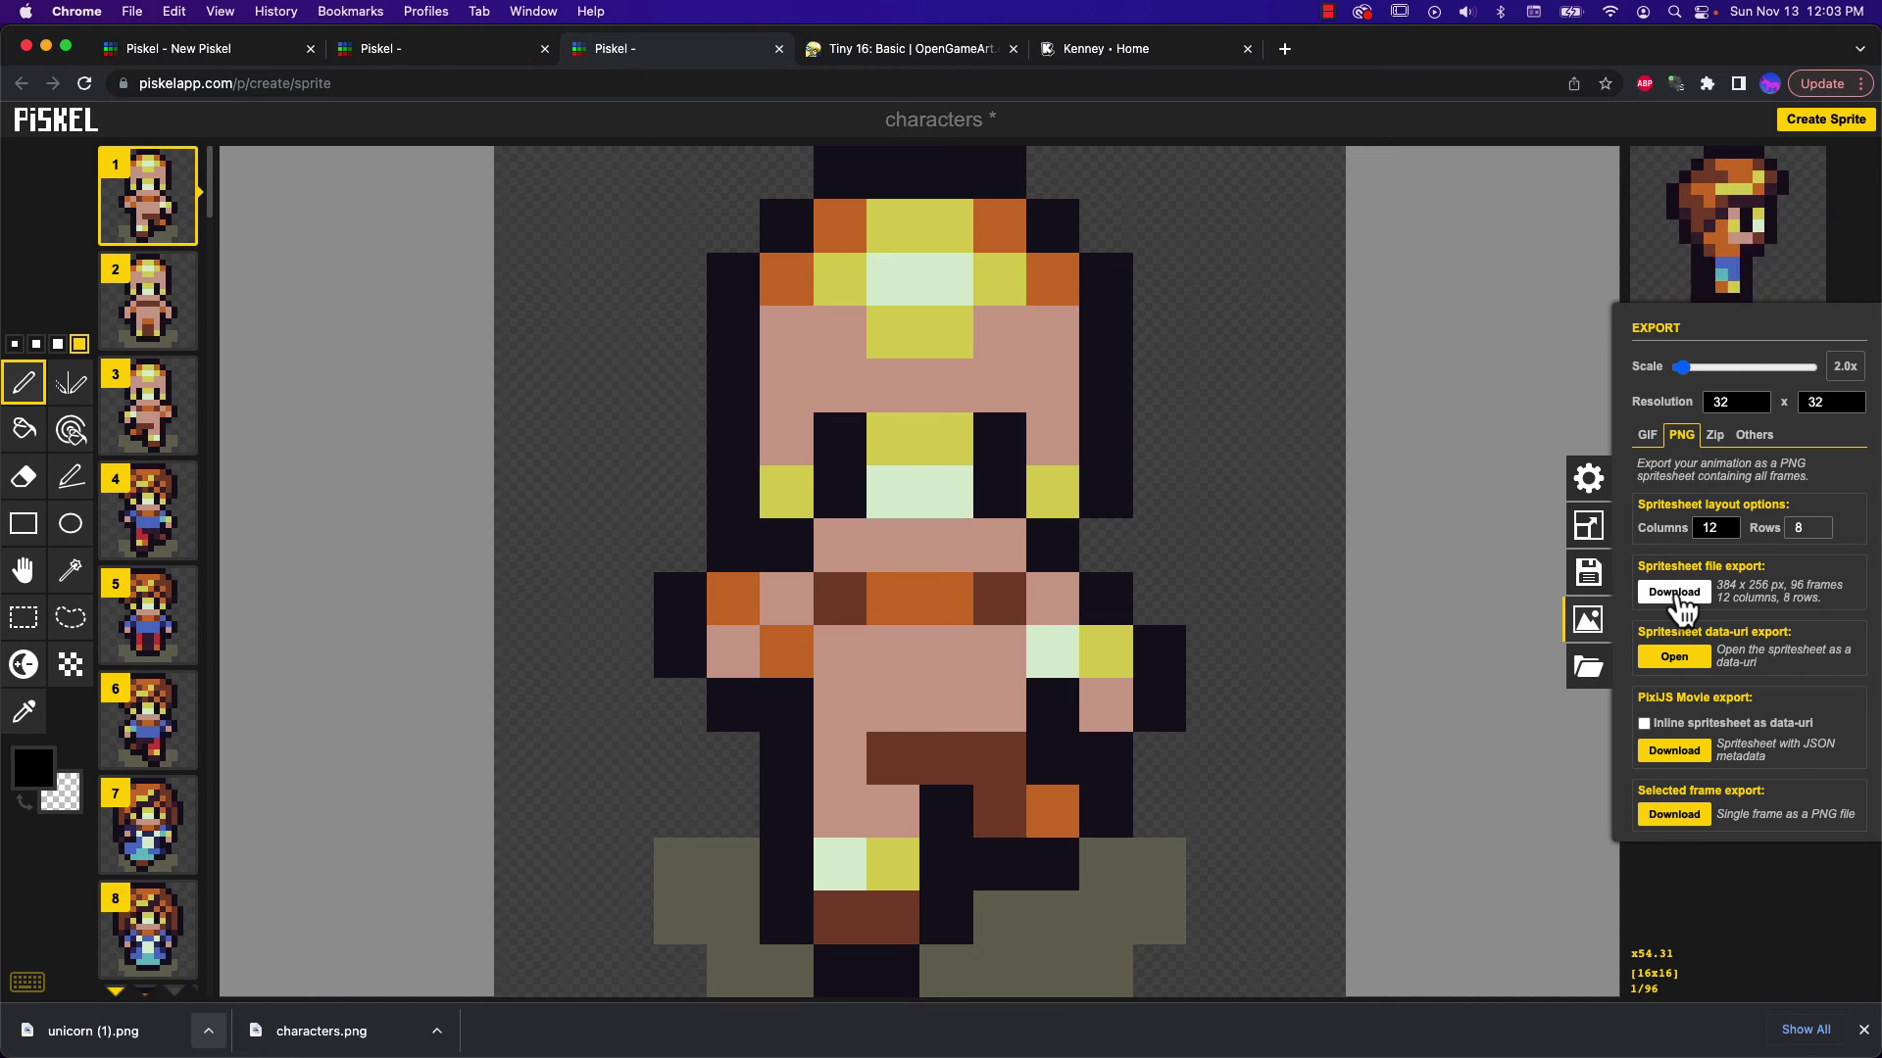
click(1674, 592)
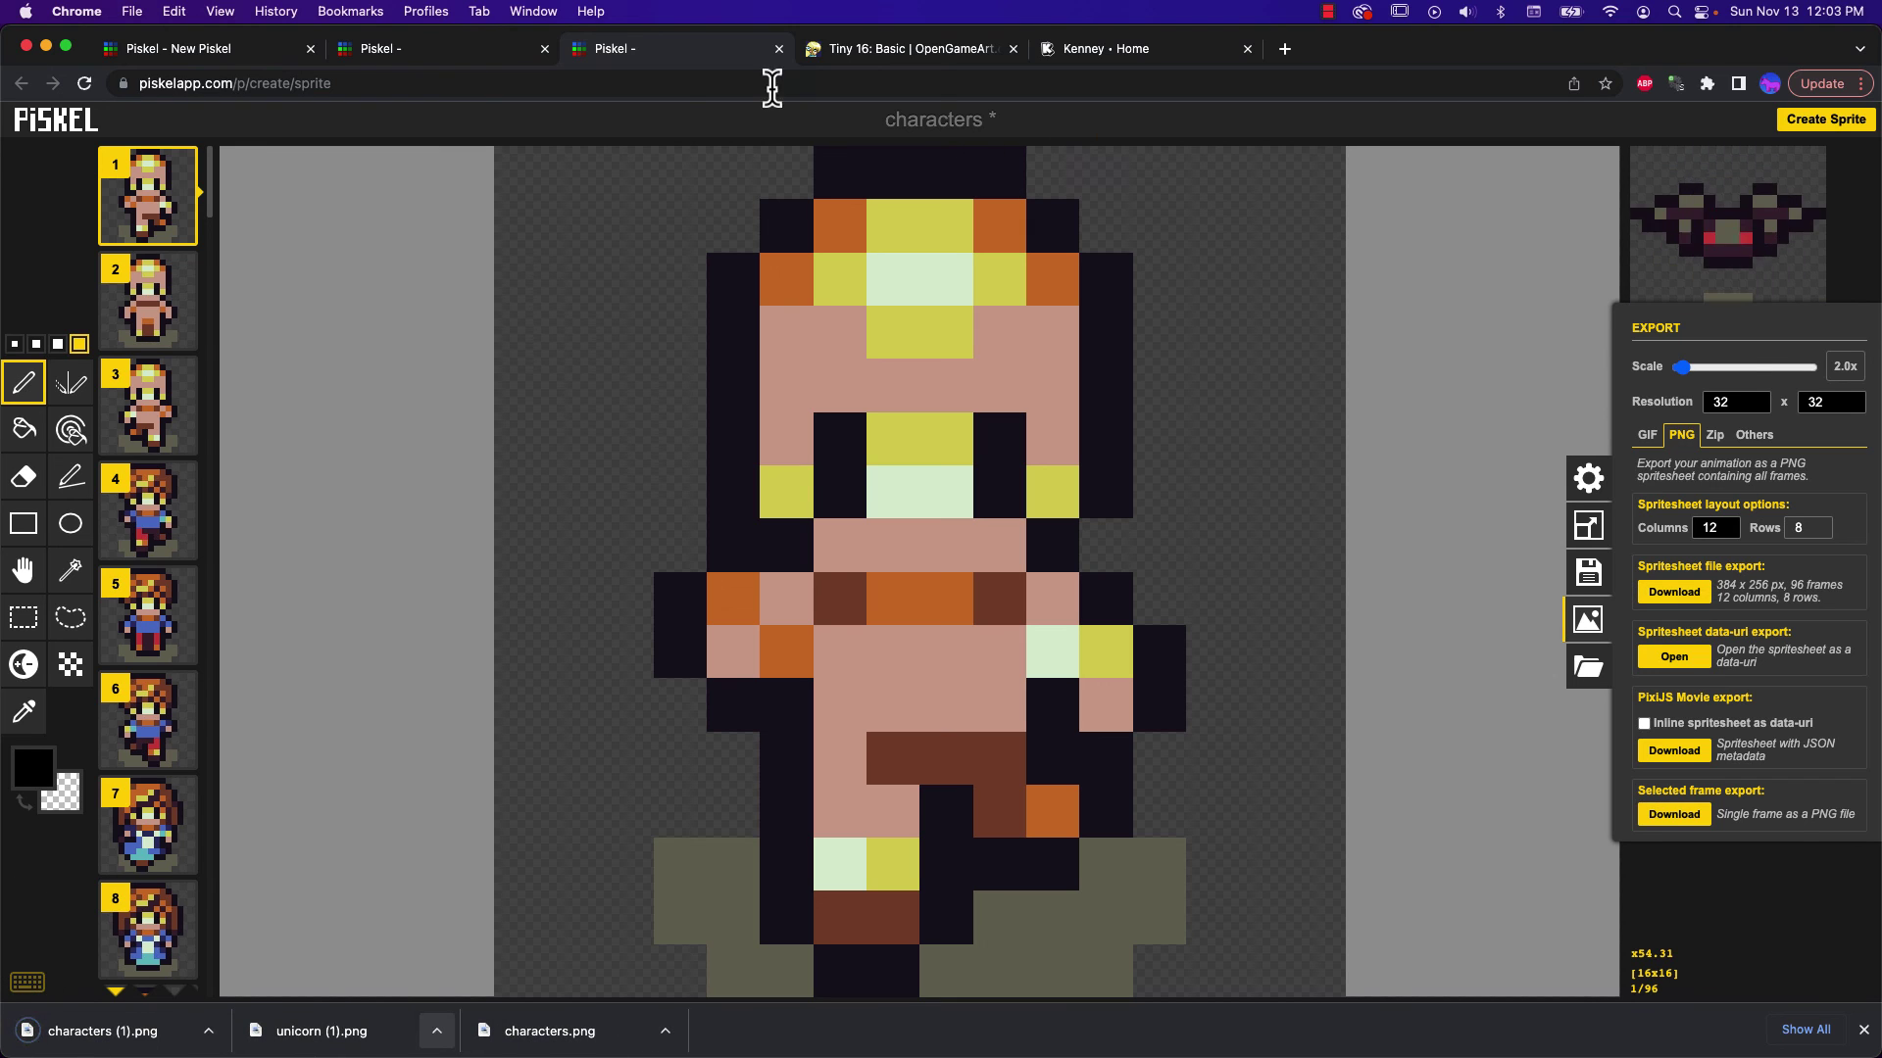
Export the unicorn project at 1.0x scale as a 128×128 px 4×4 spritesheet PNG
click(443, 54)
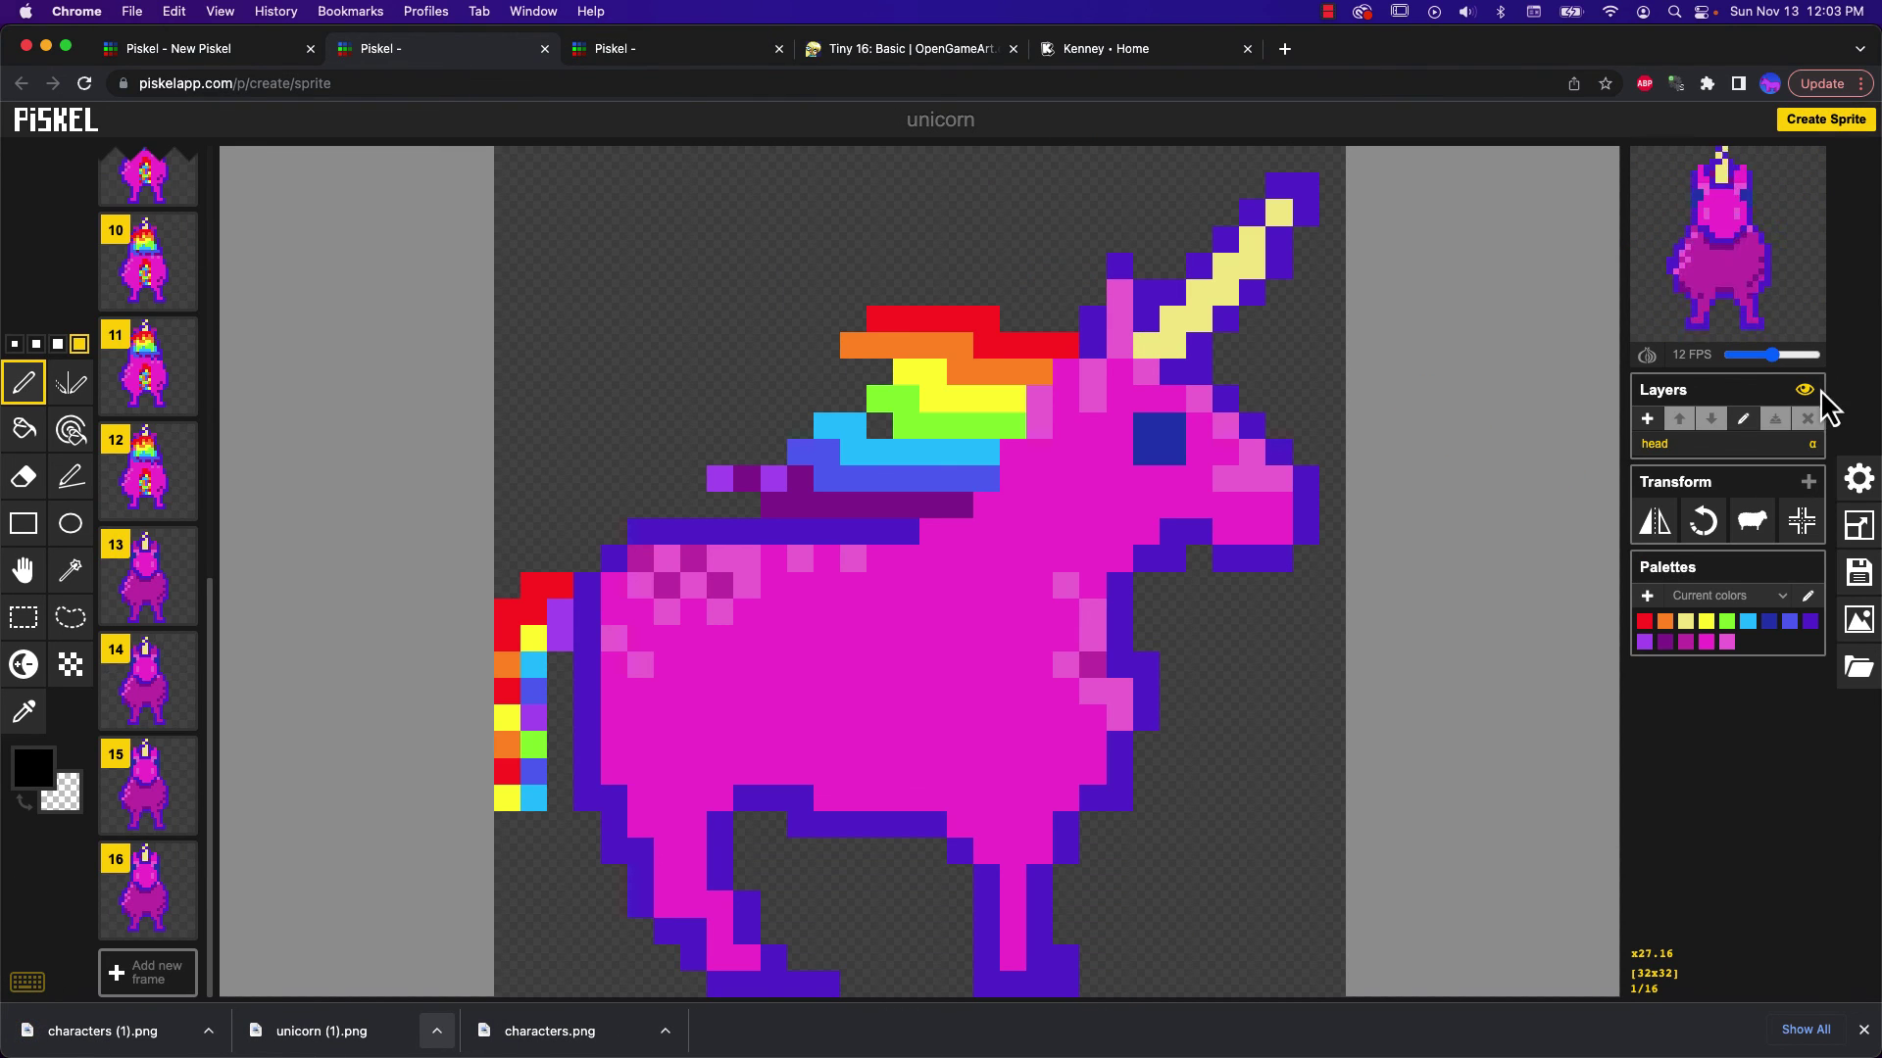
click(1857, 620)
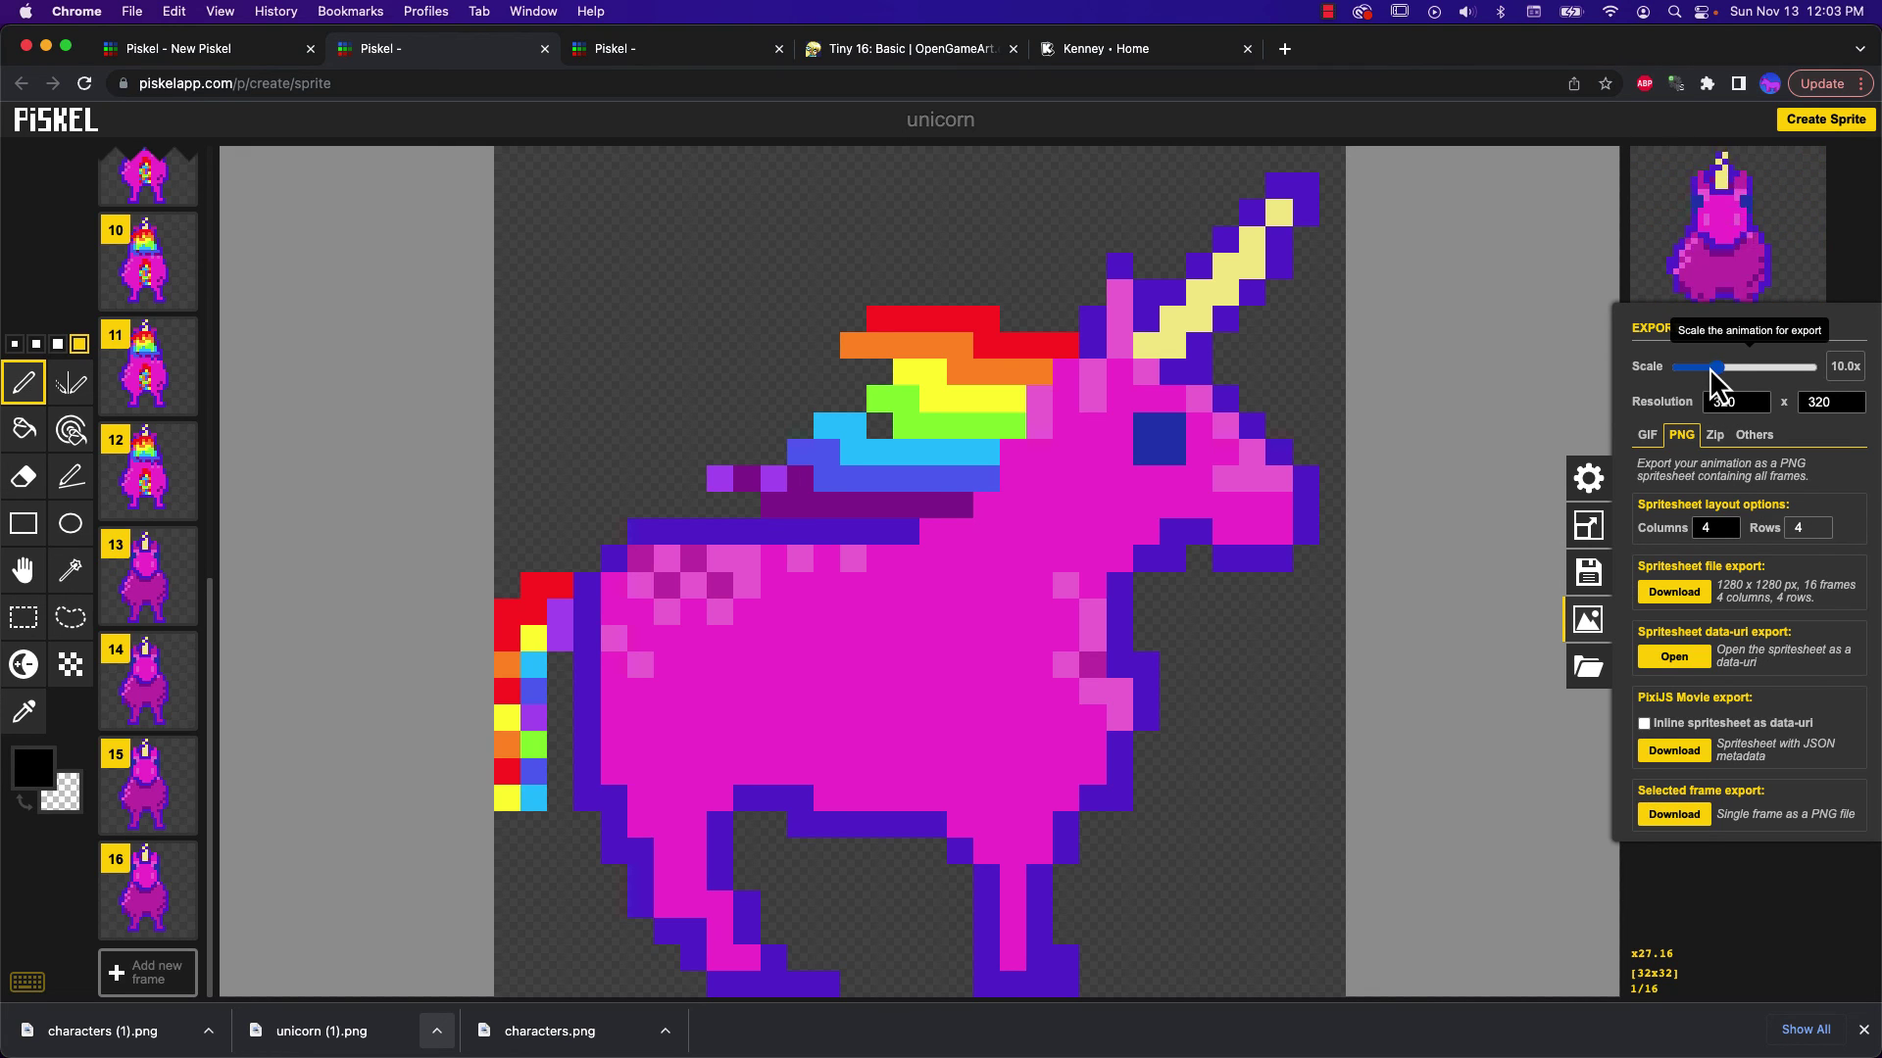
drag(1711, 370, 1685, 372)
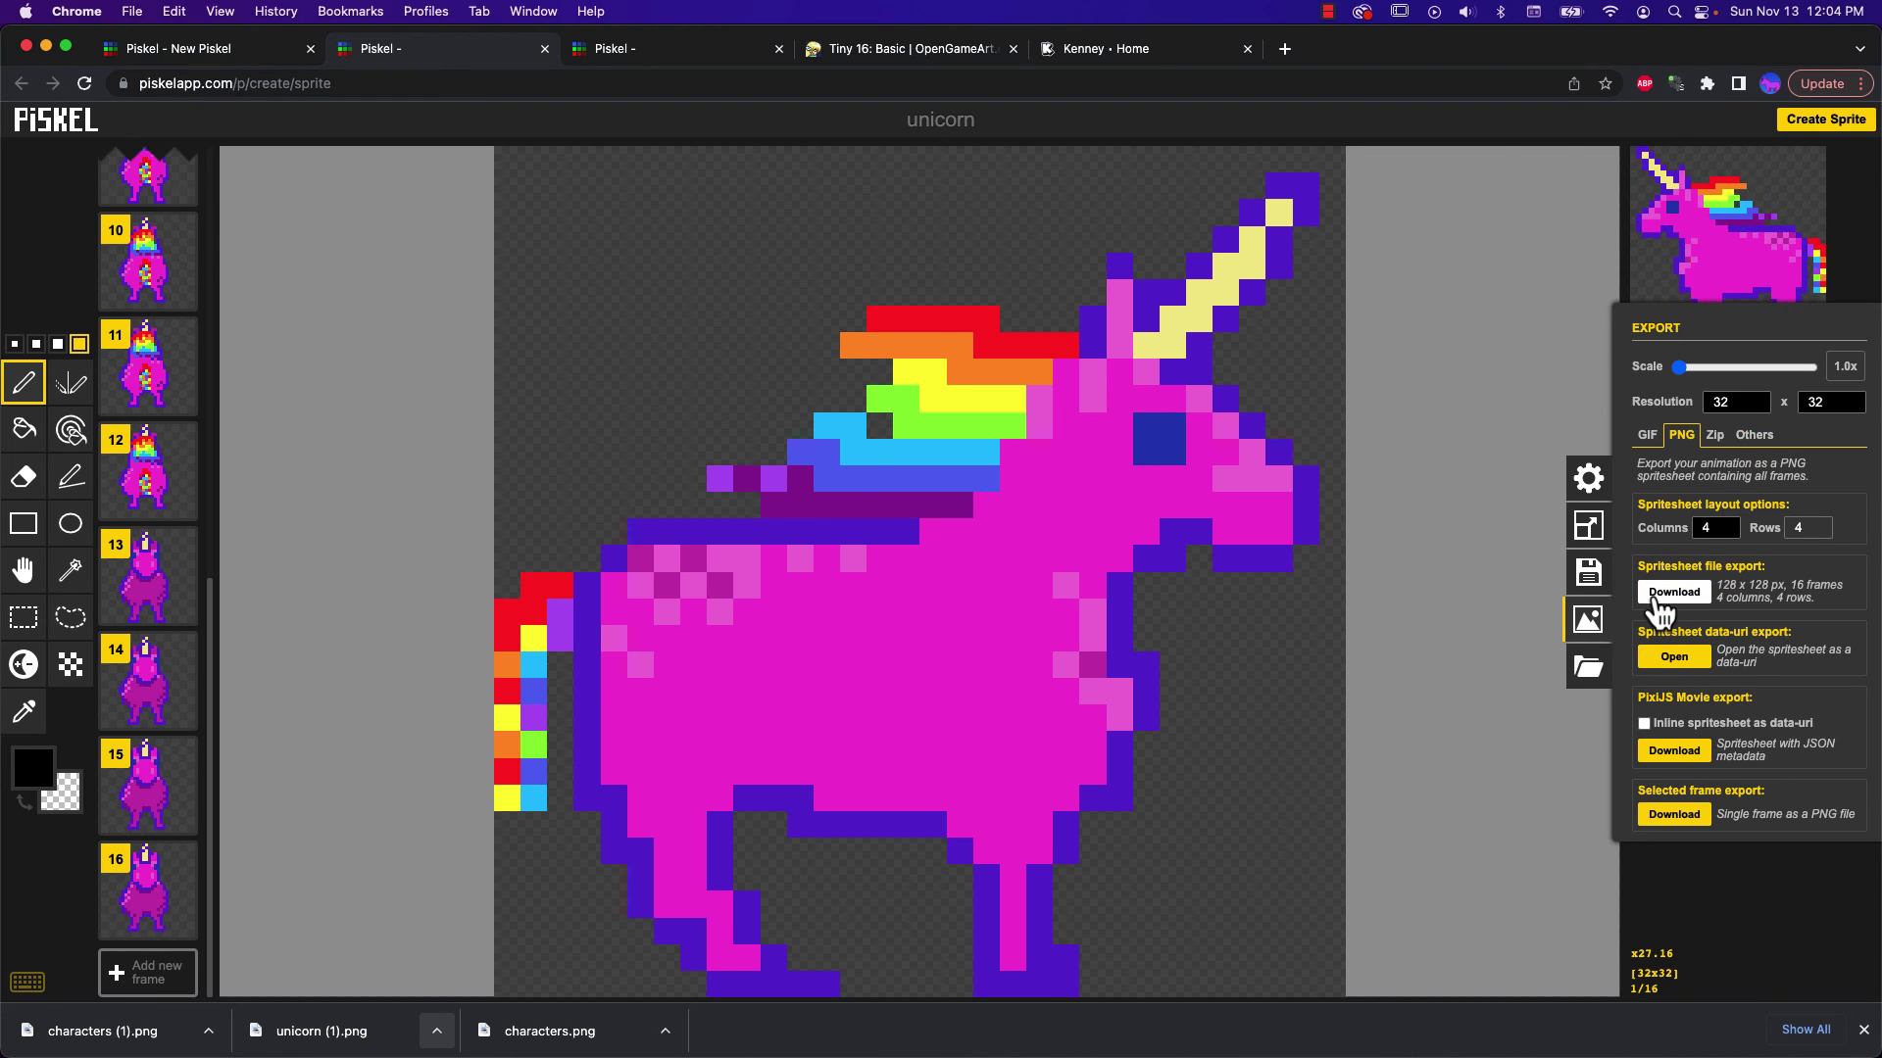
click(1672, 591)
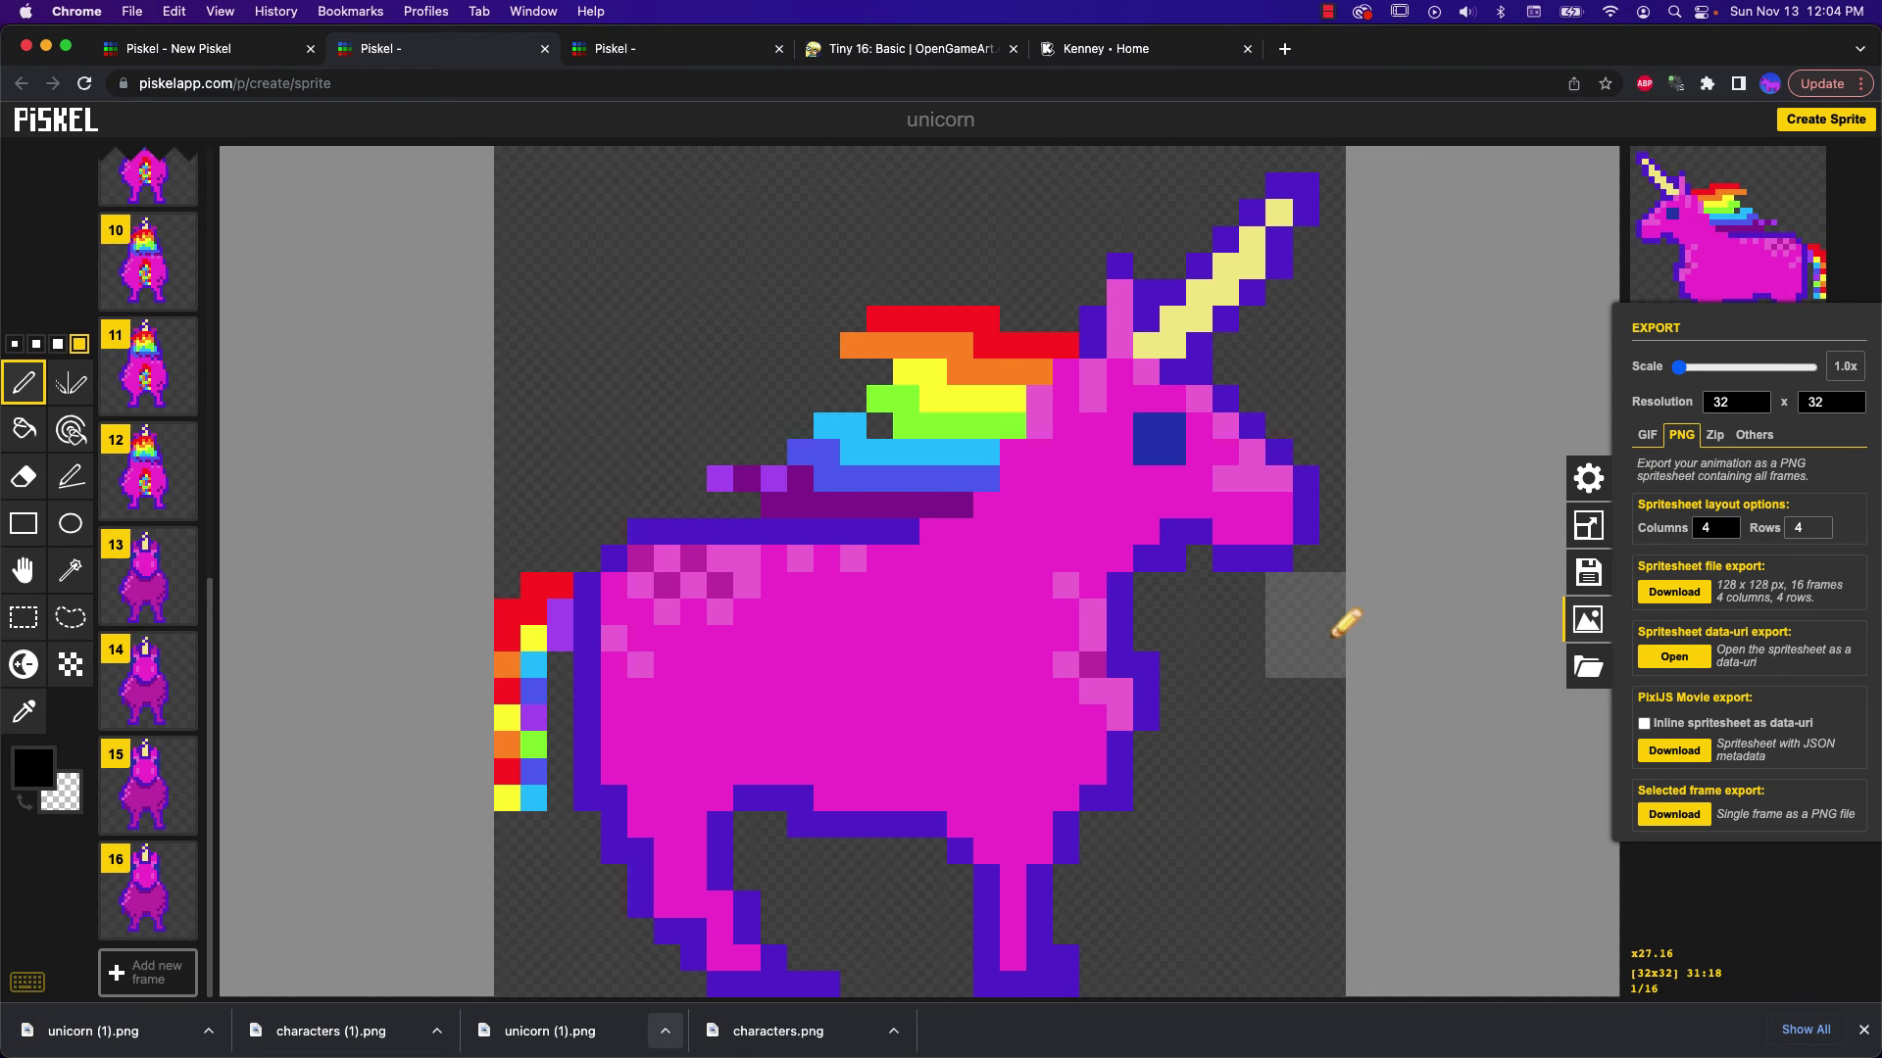
Compare the characters.png and unicorn (1).png previews in Finder, then return to the Tiny 16: Basic page
key(super+Tab)
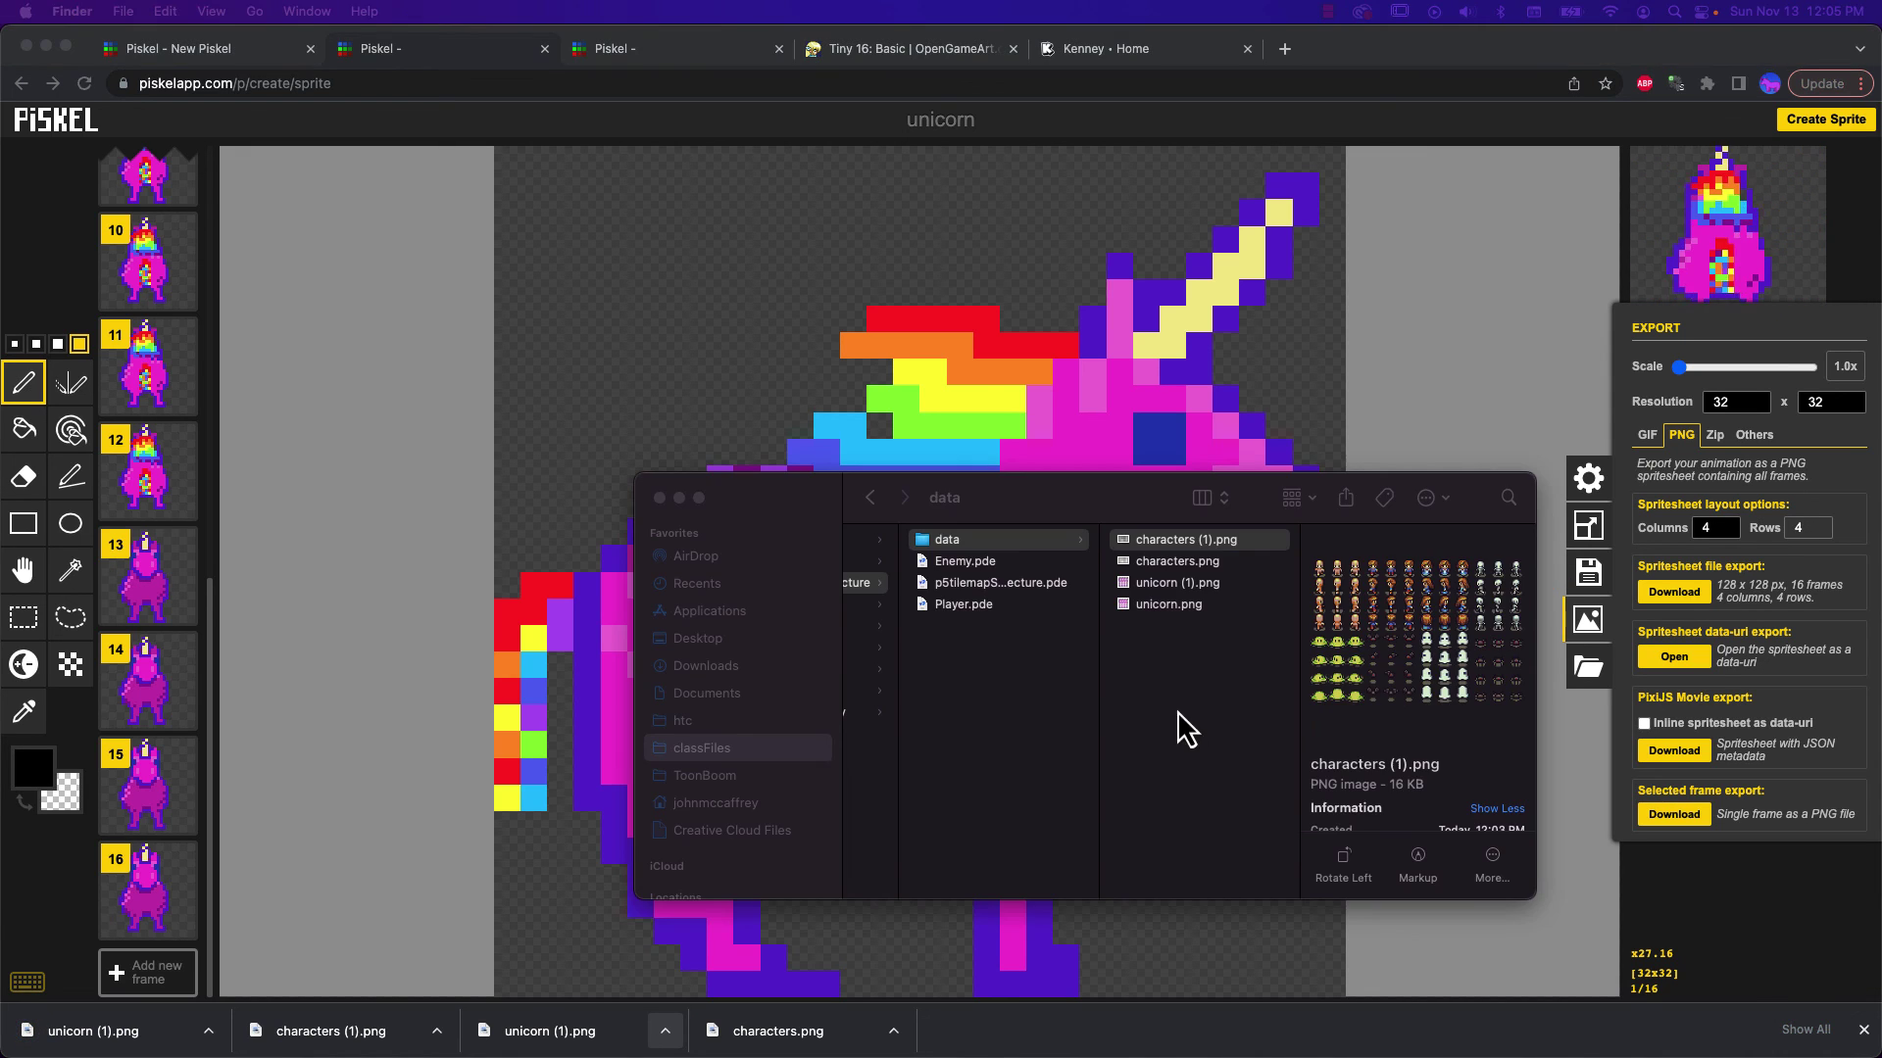
scroll(1167, 539, right, 2)
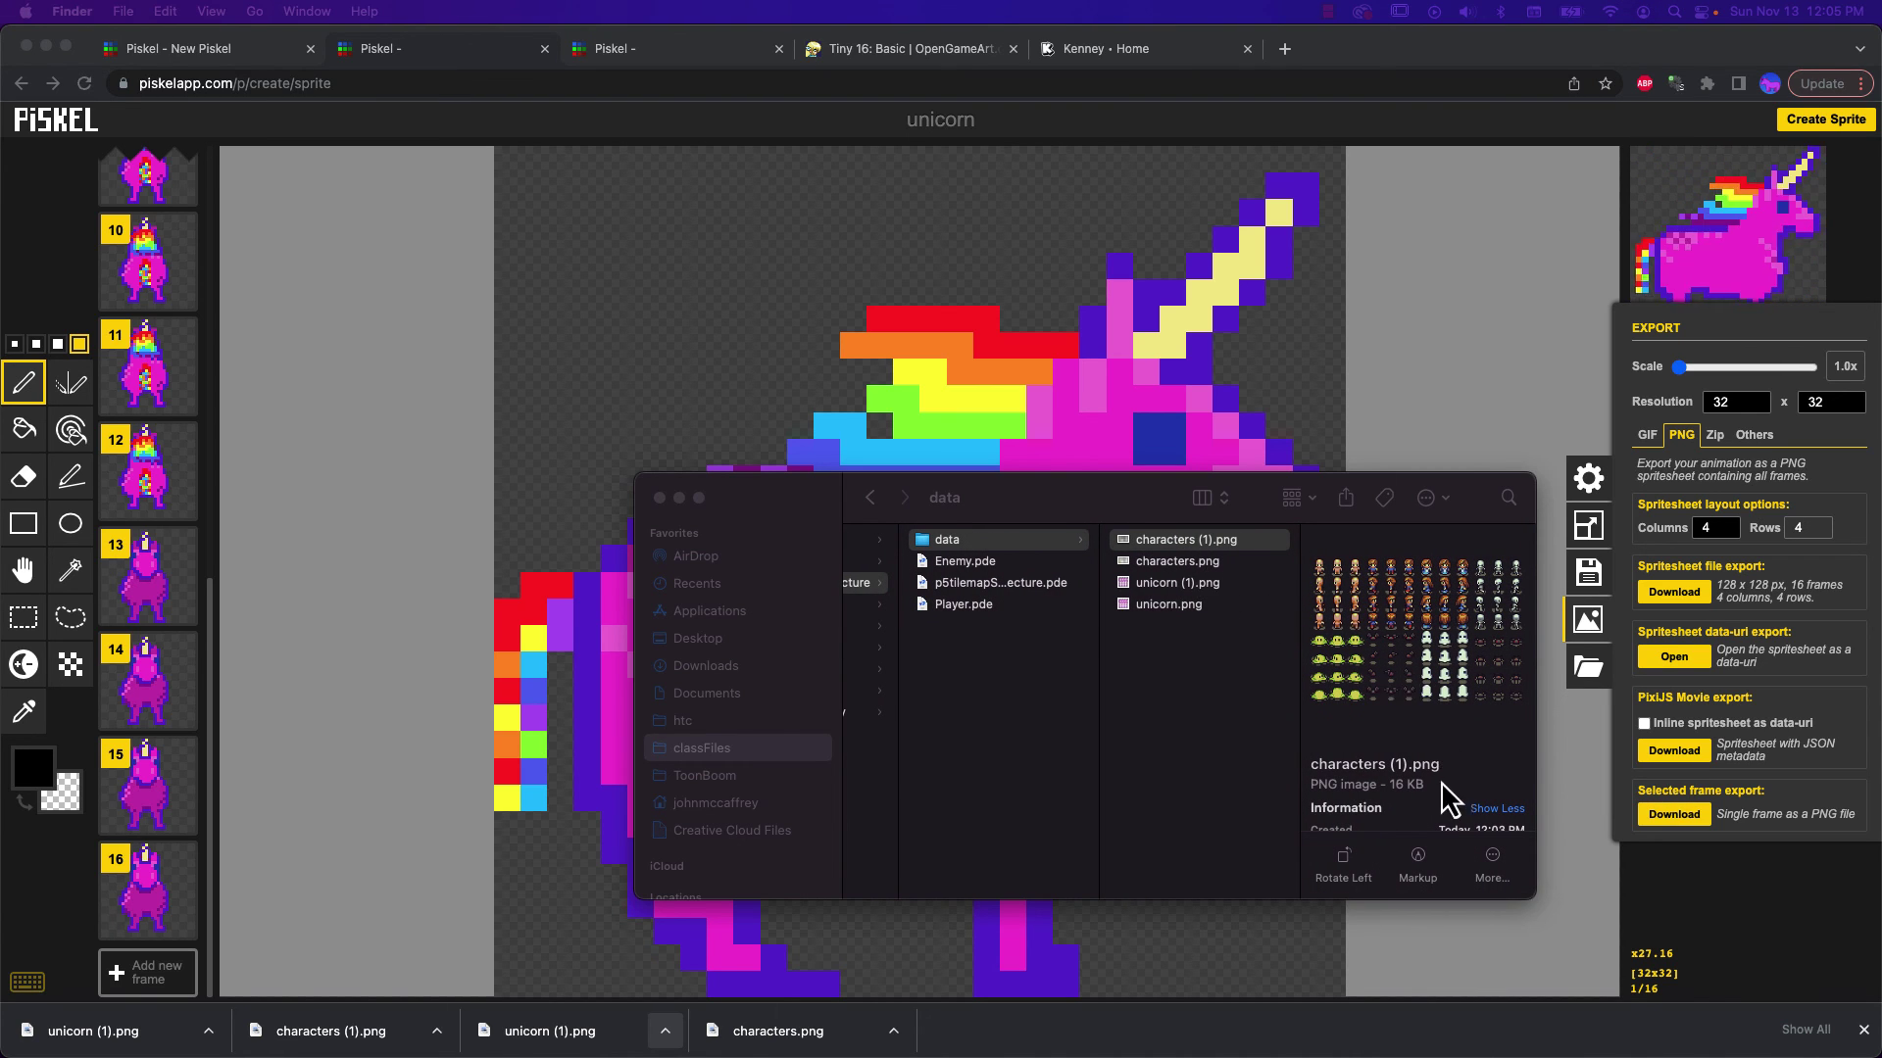
scroll(1431, 780, down, 3)
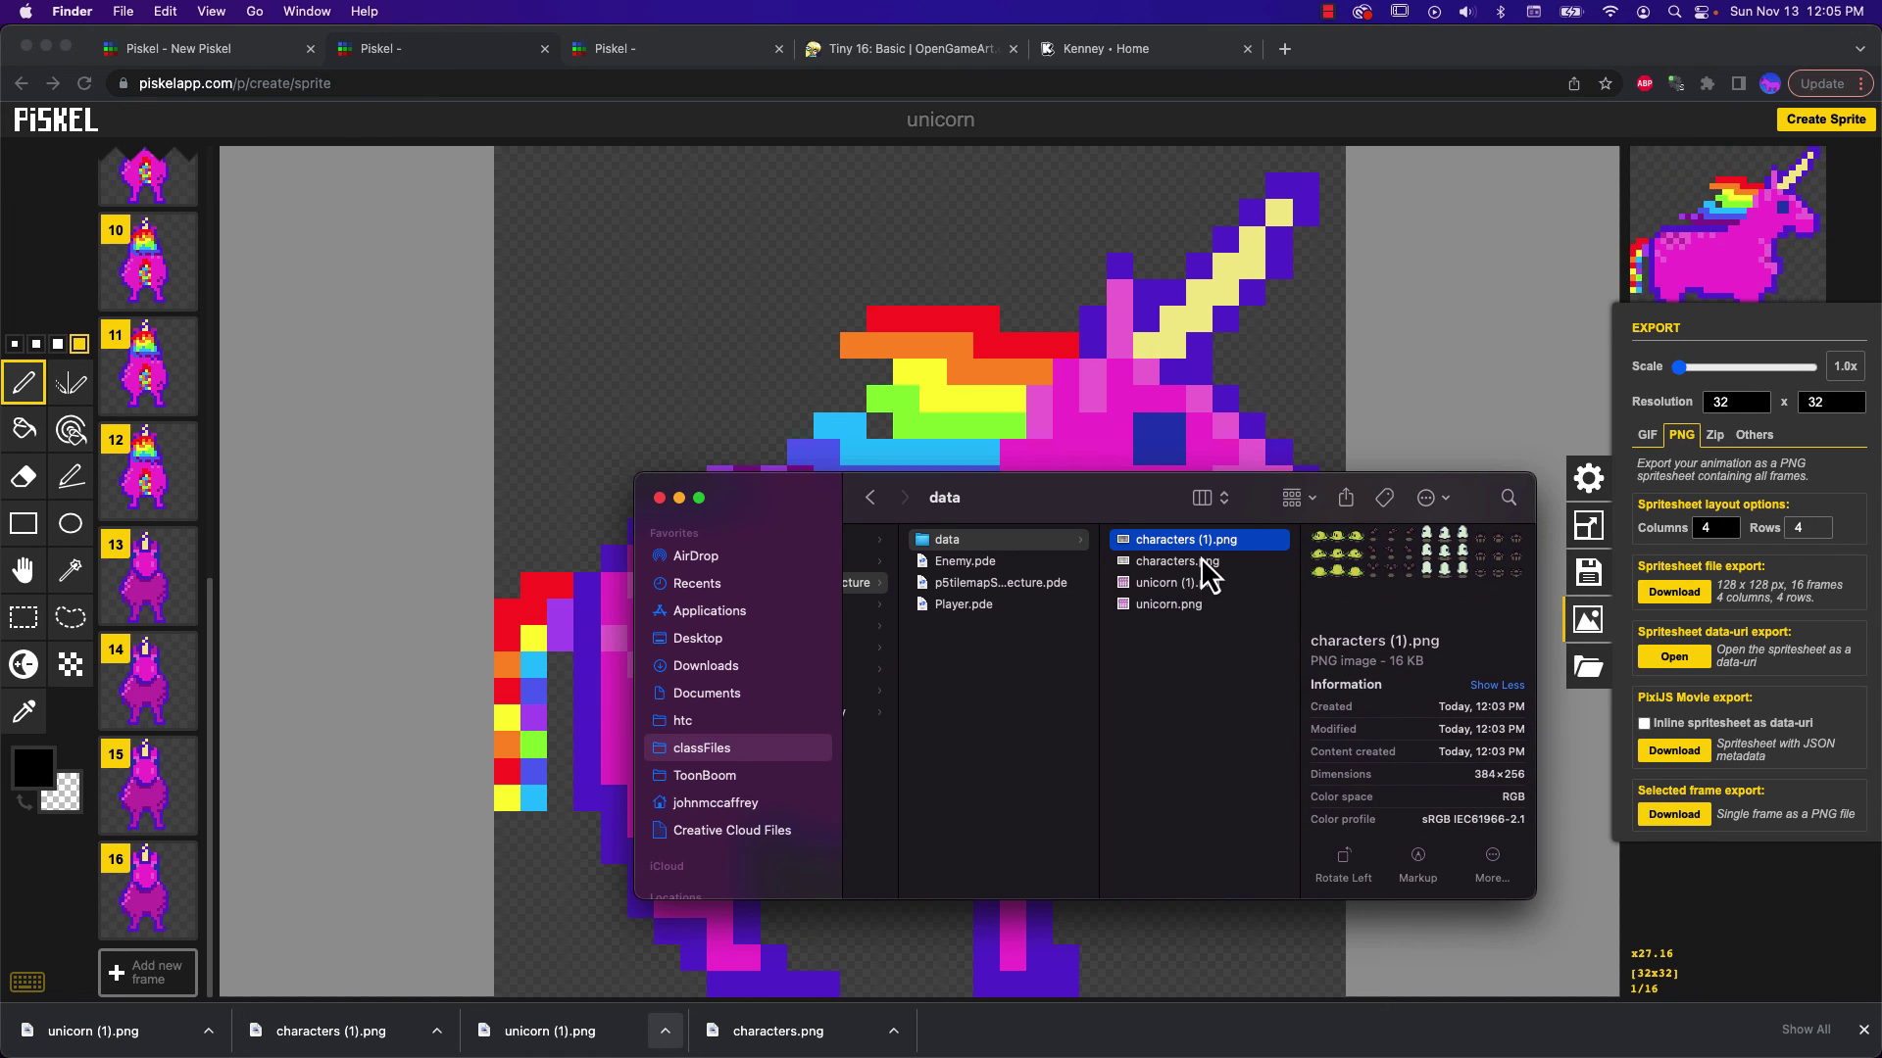
click(1198, 562)
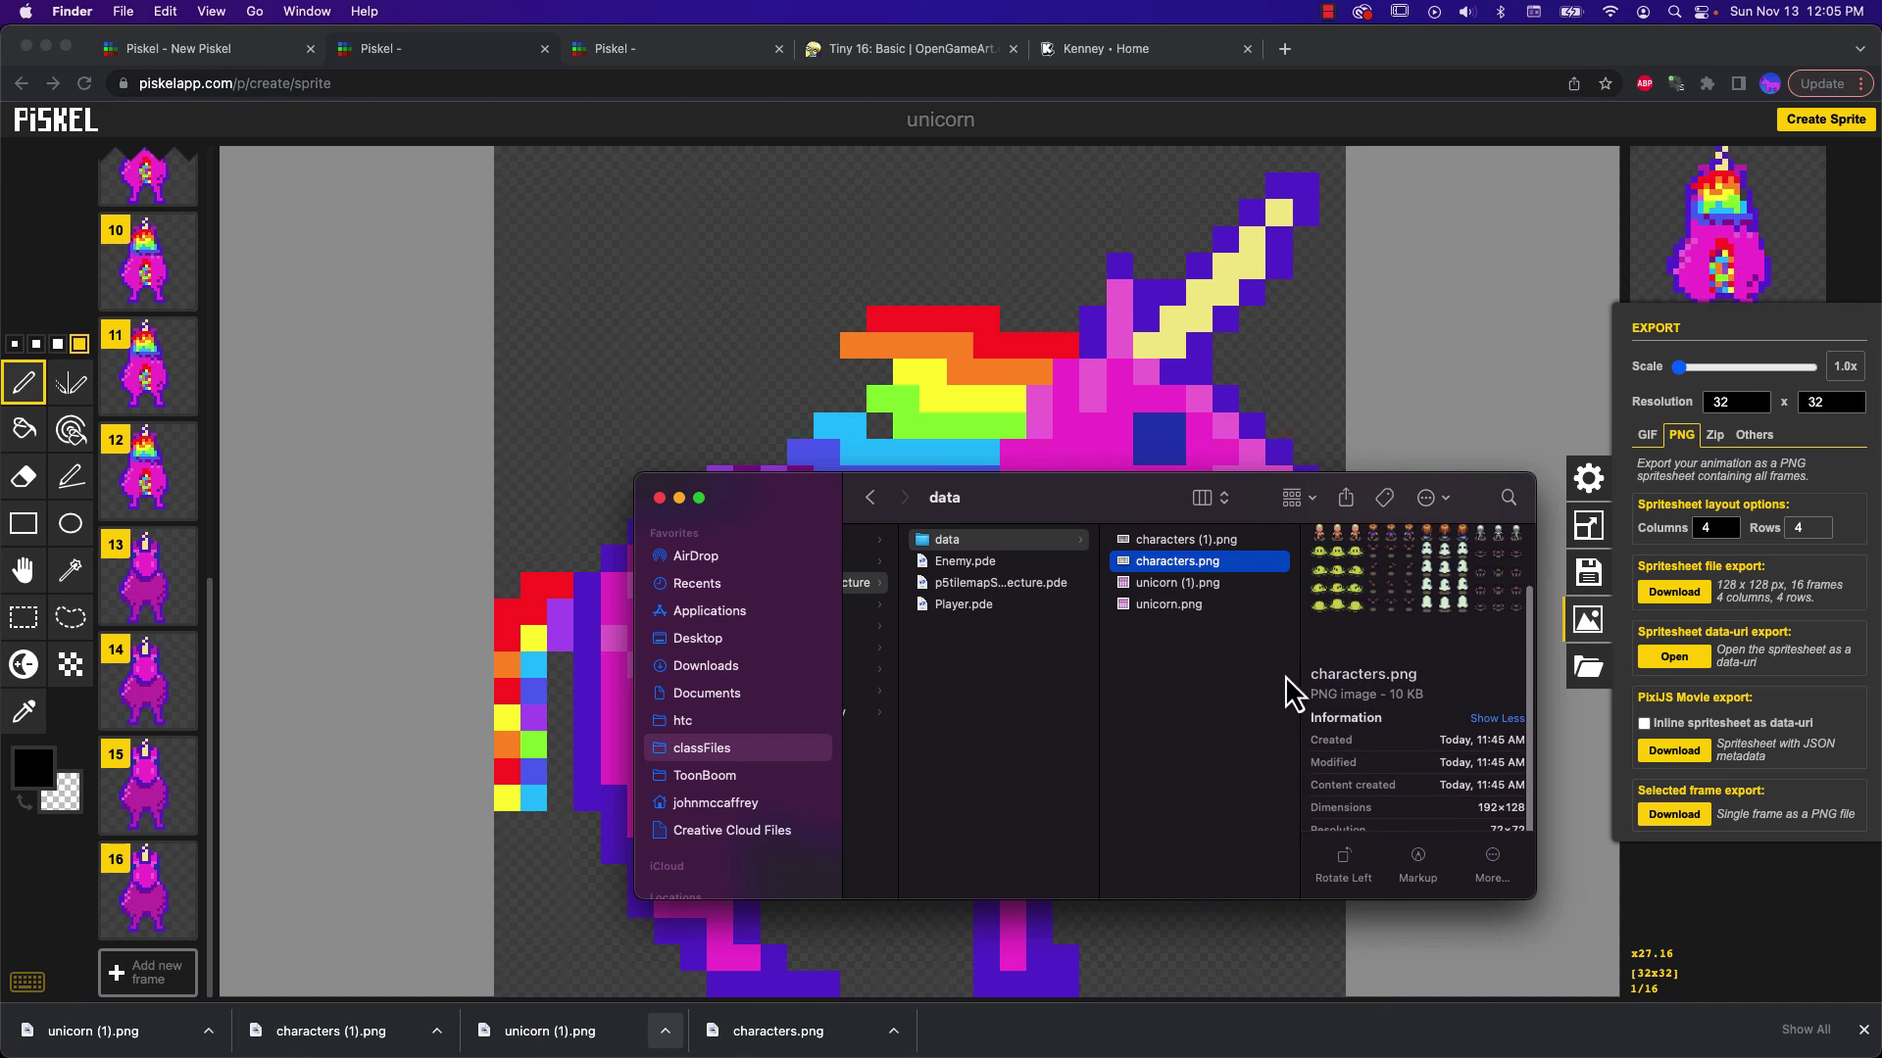
click(1152, 585)
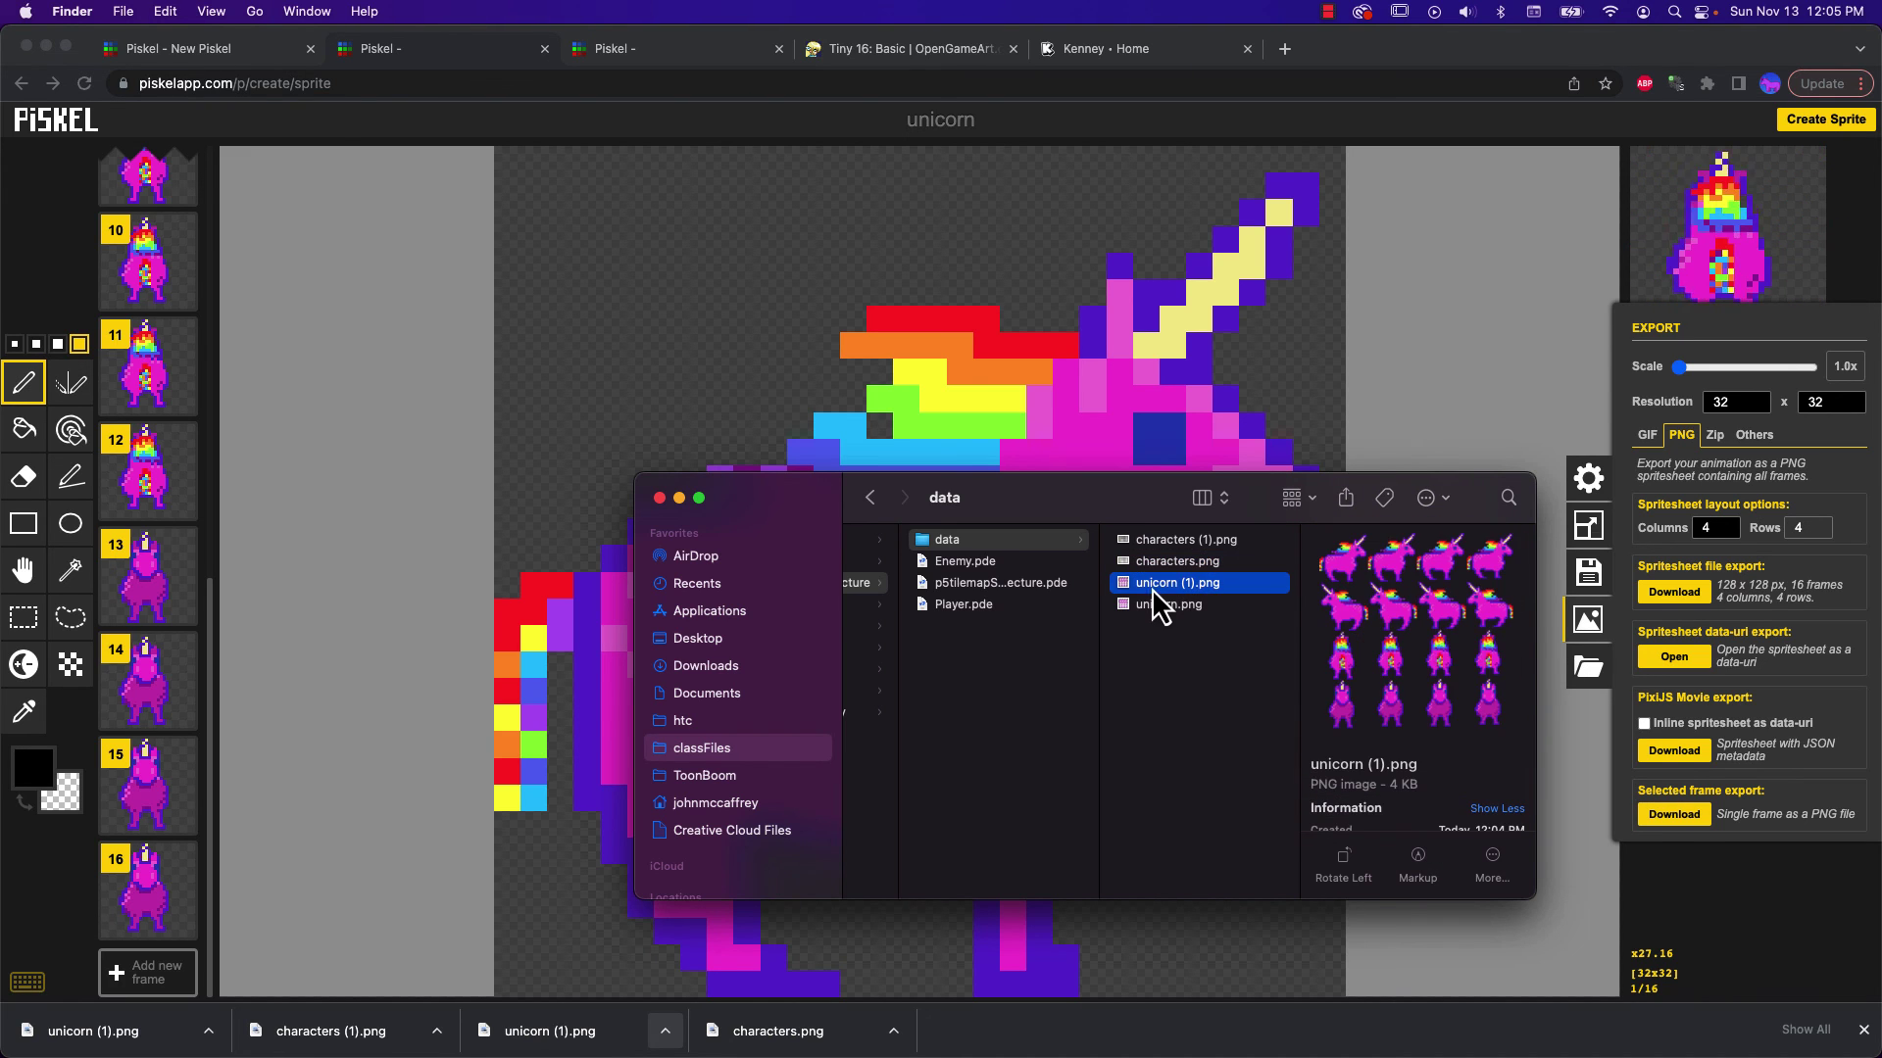
scroll(1411, 813, down, 5)
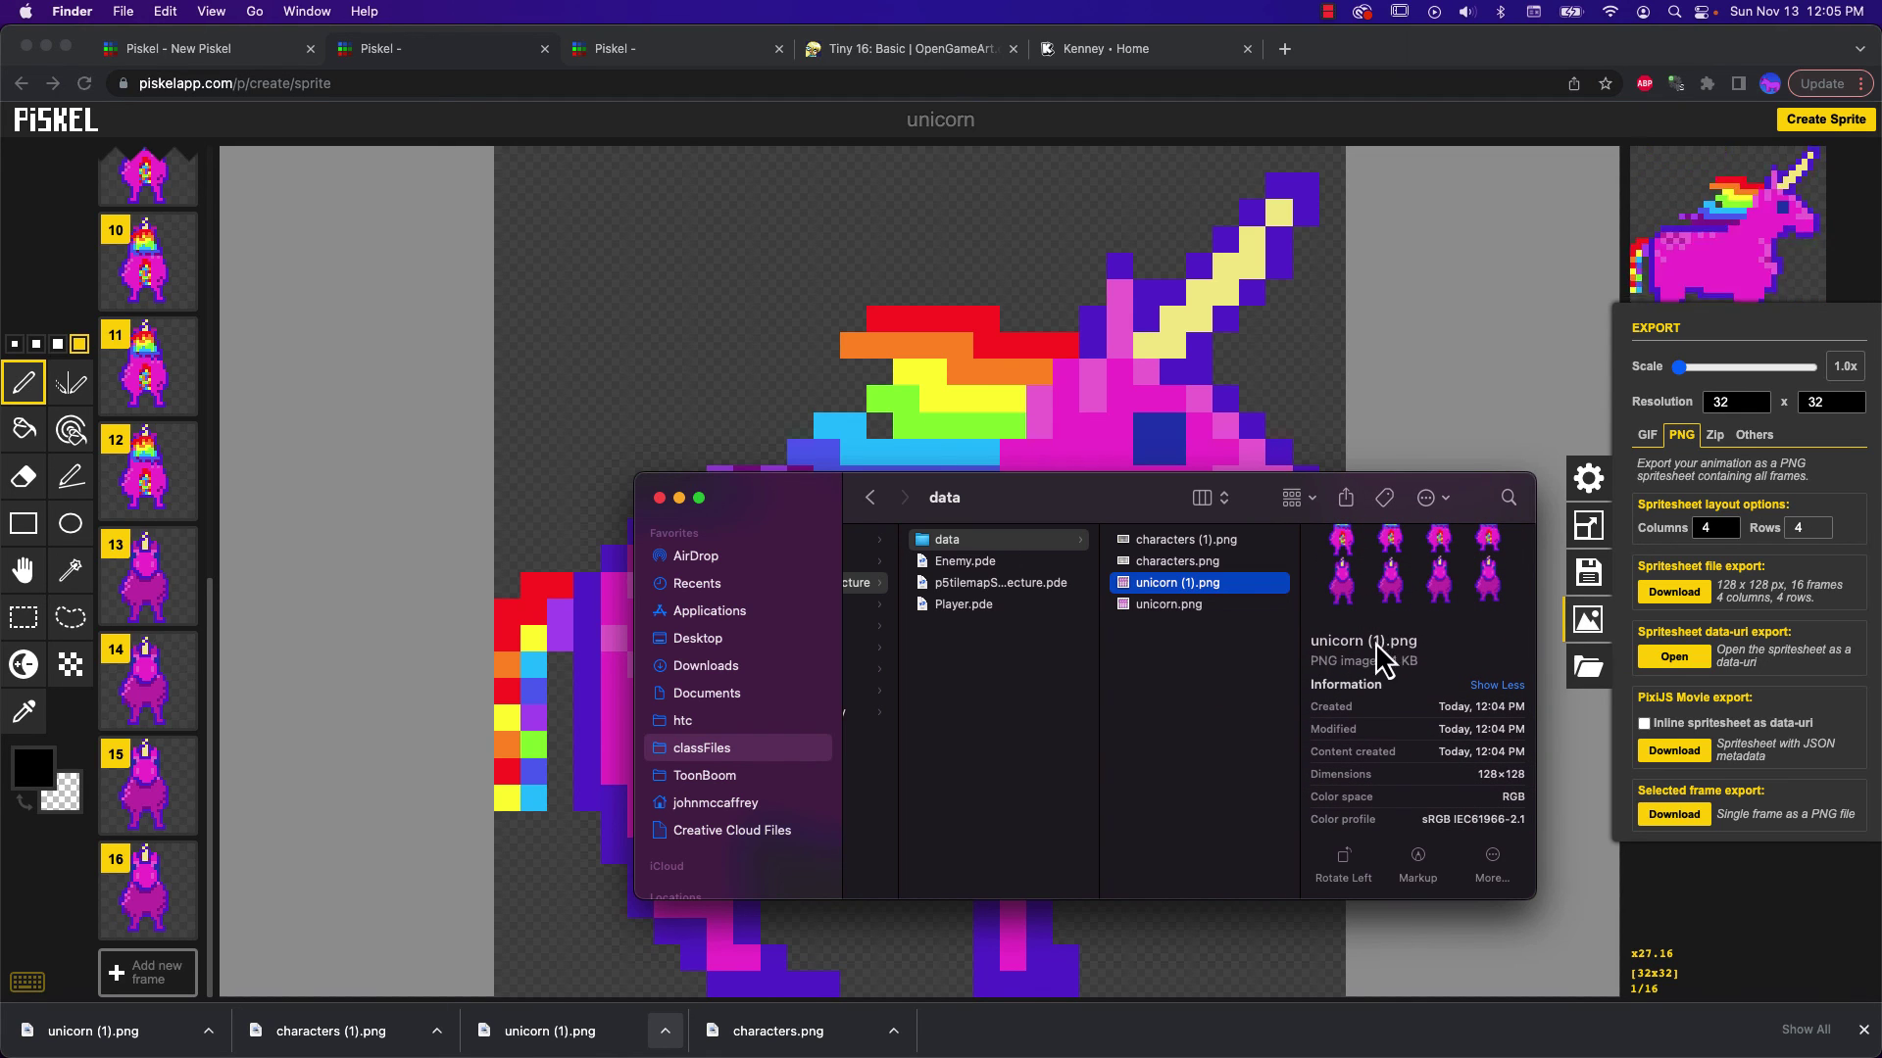
scroll(1374, 643, up, 3)
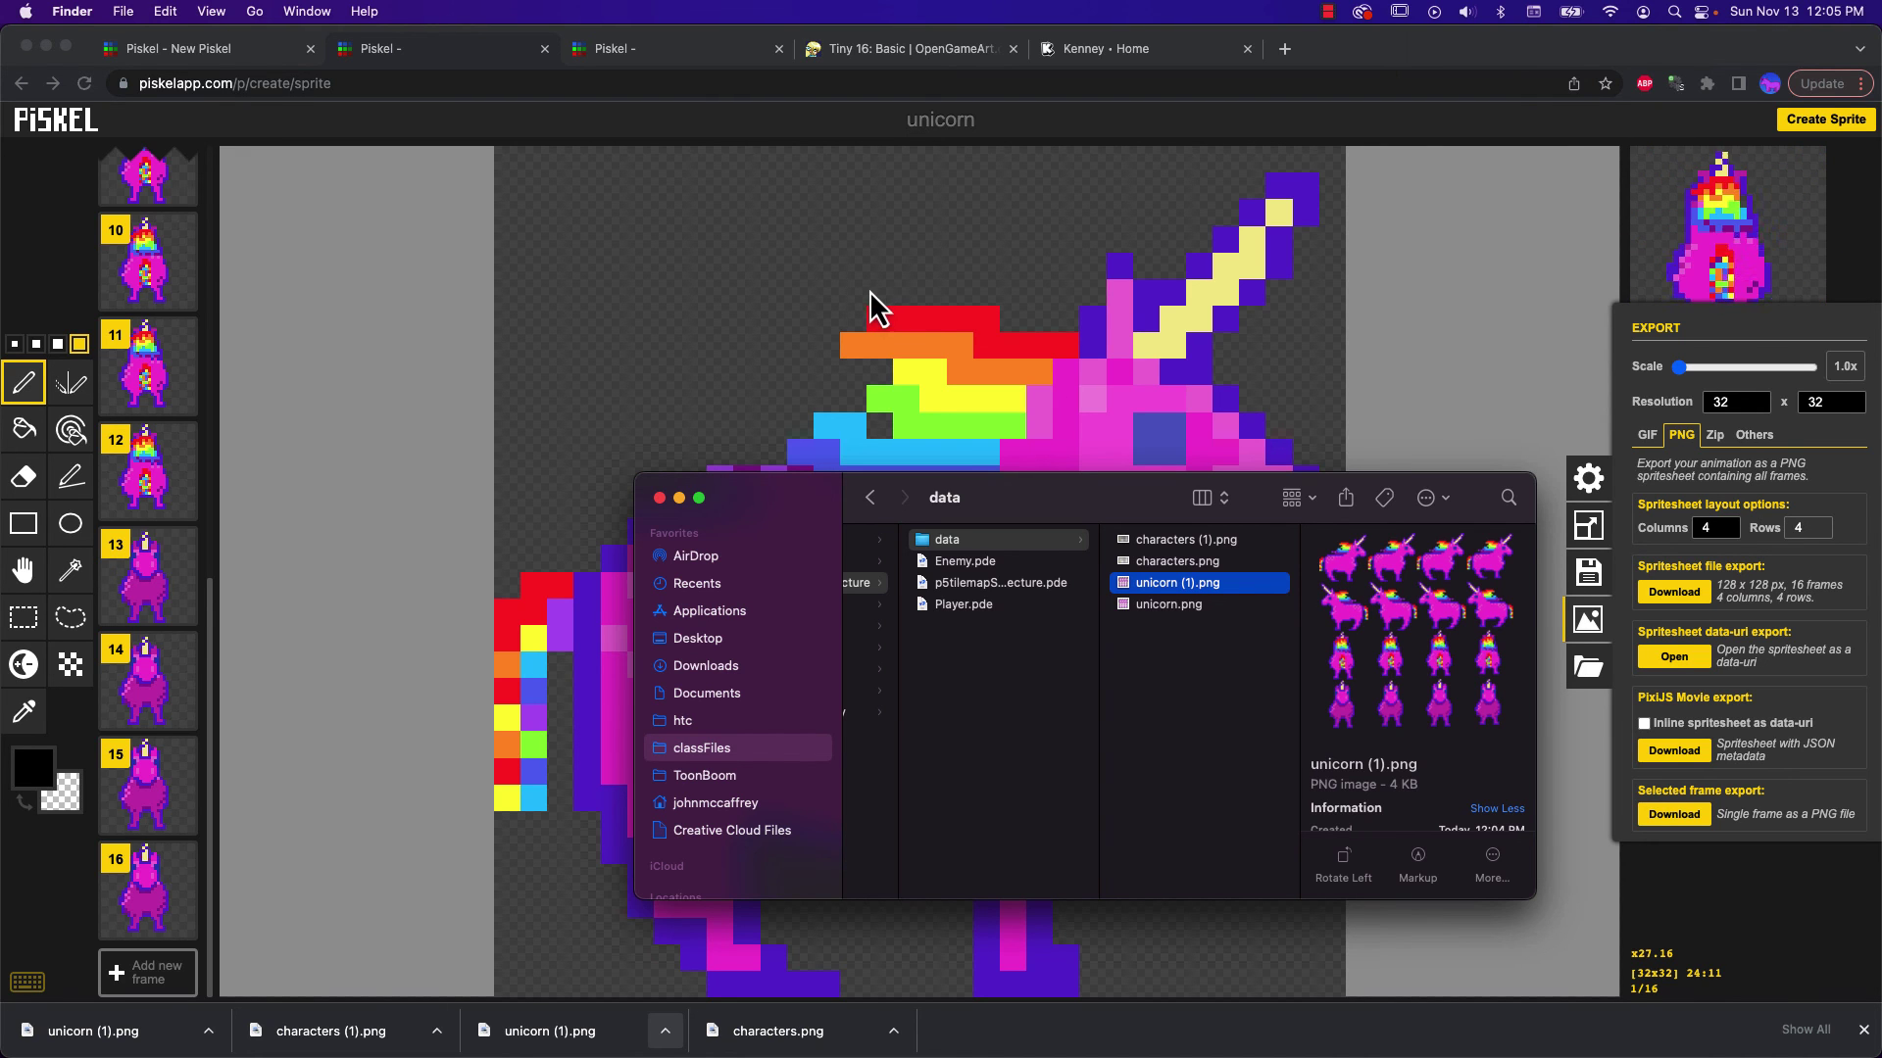
click(910, 56)
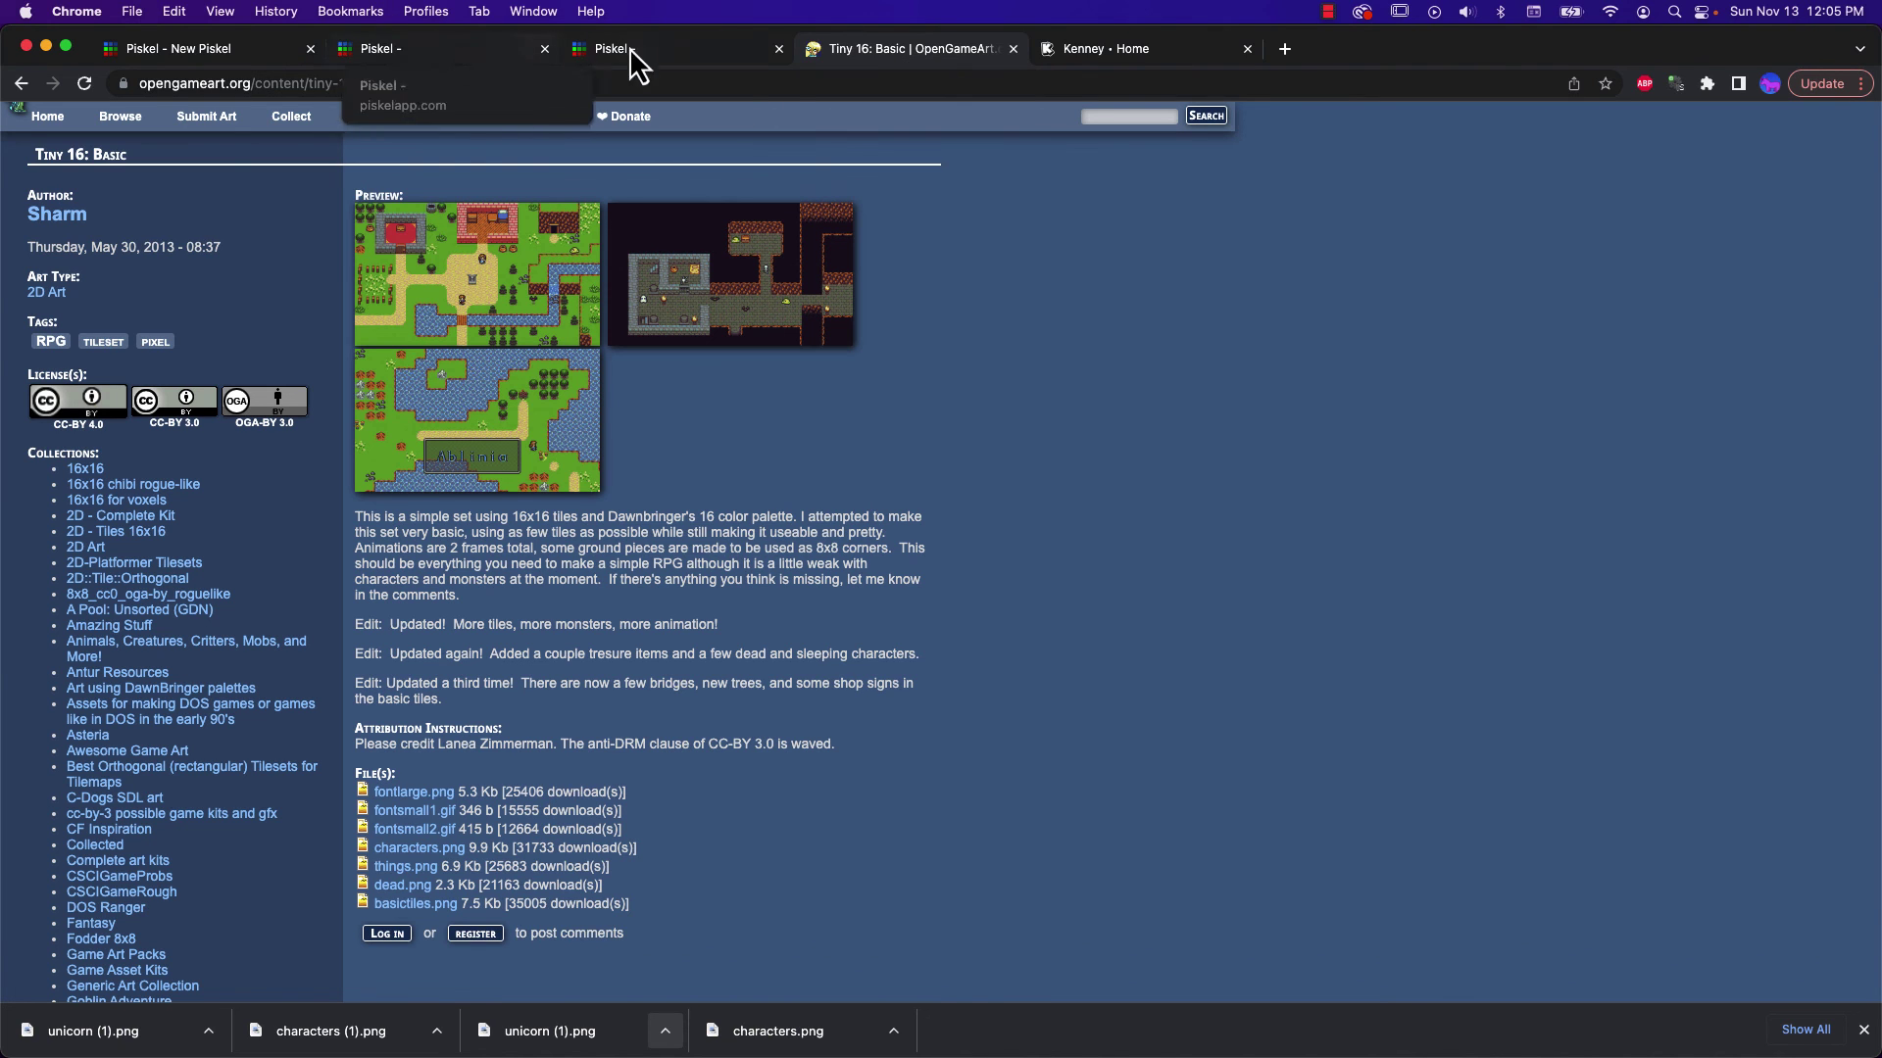
click(206, 54)
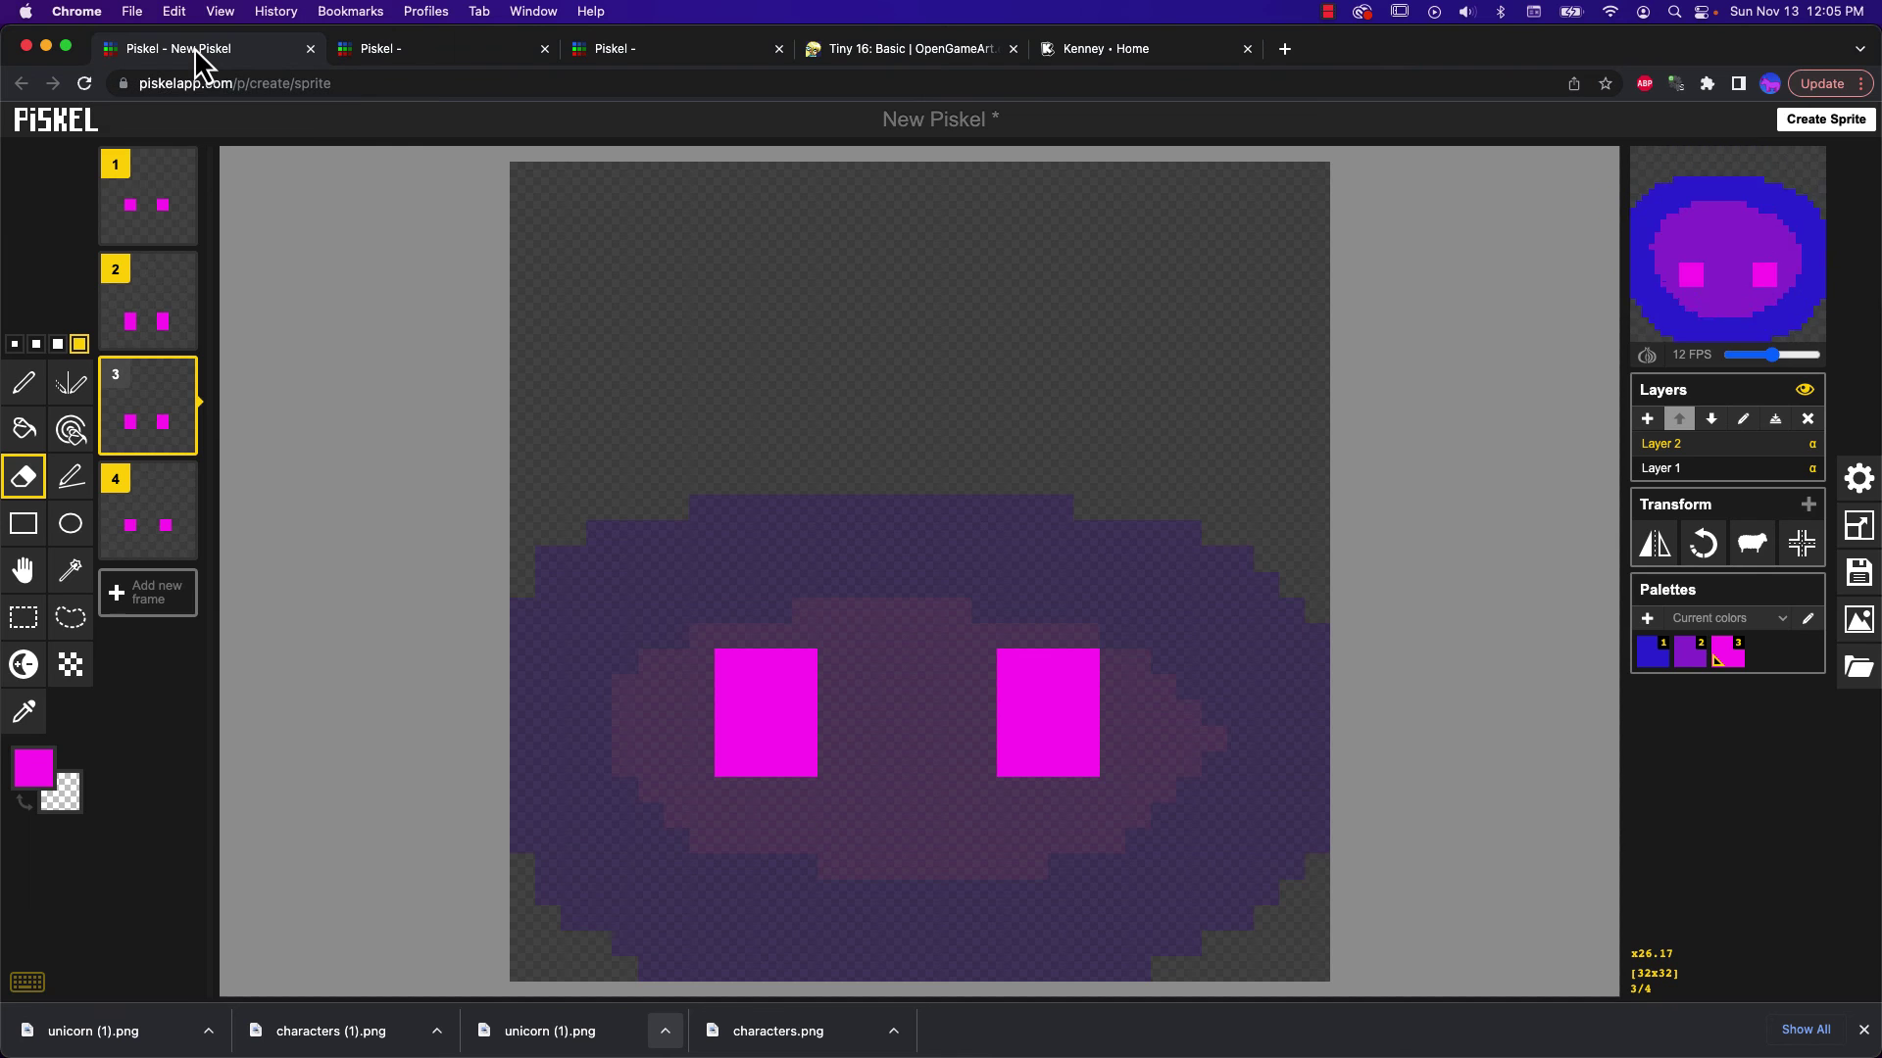
click(1103, 53)
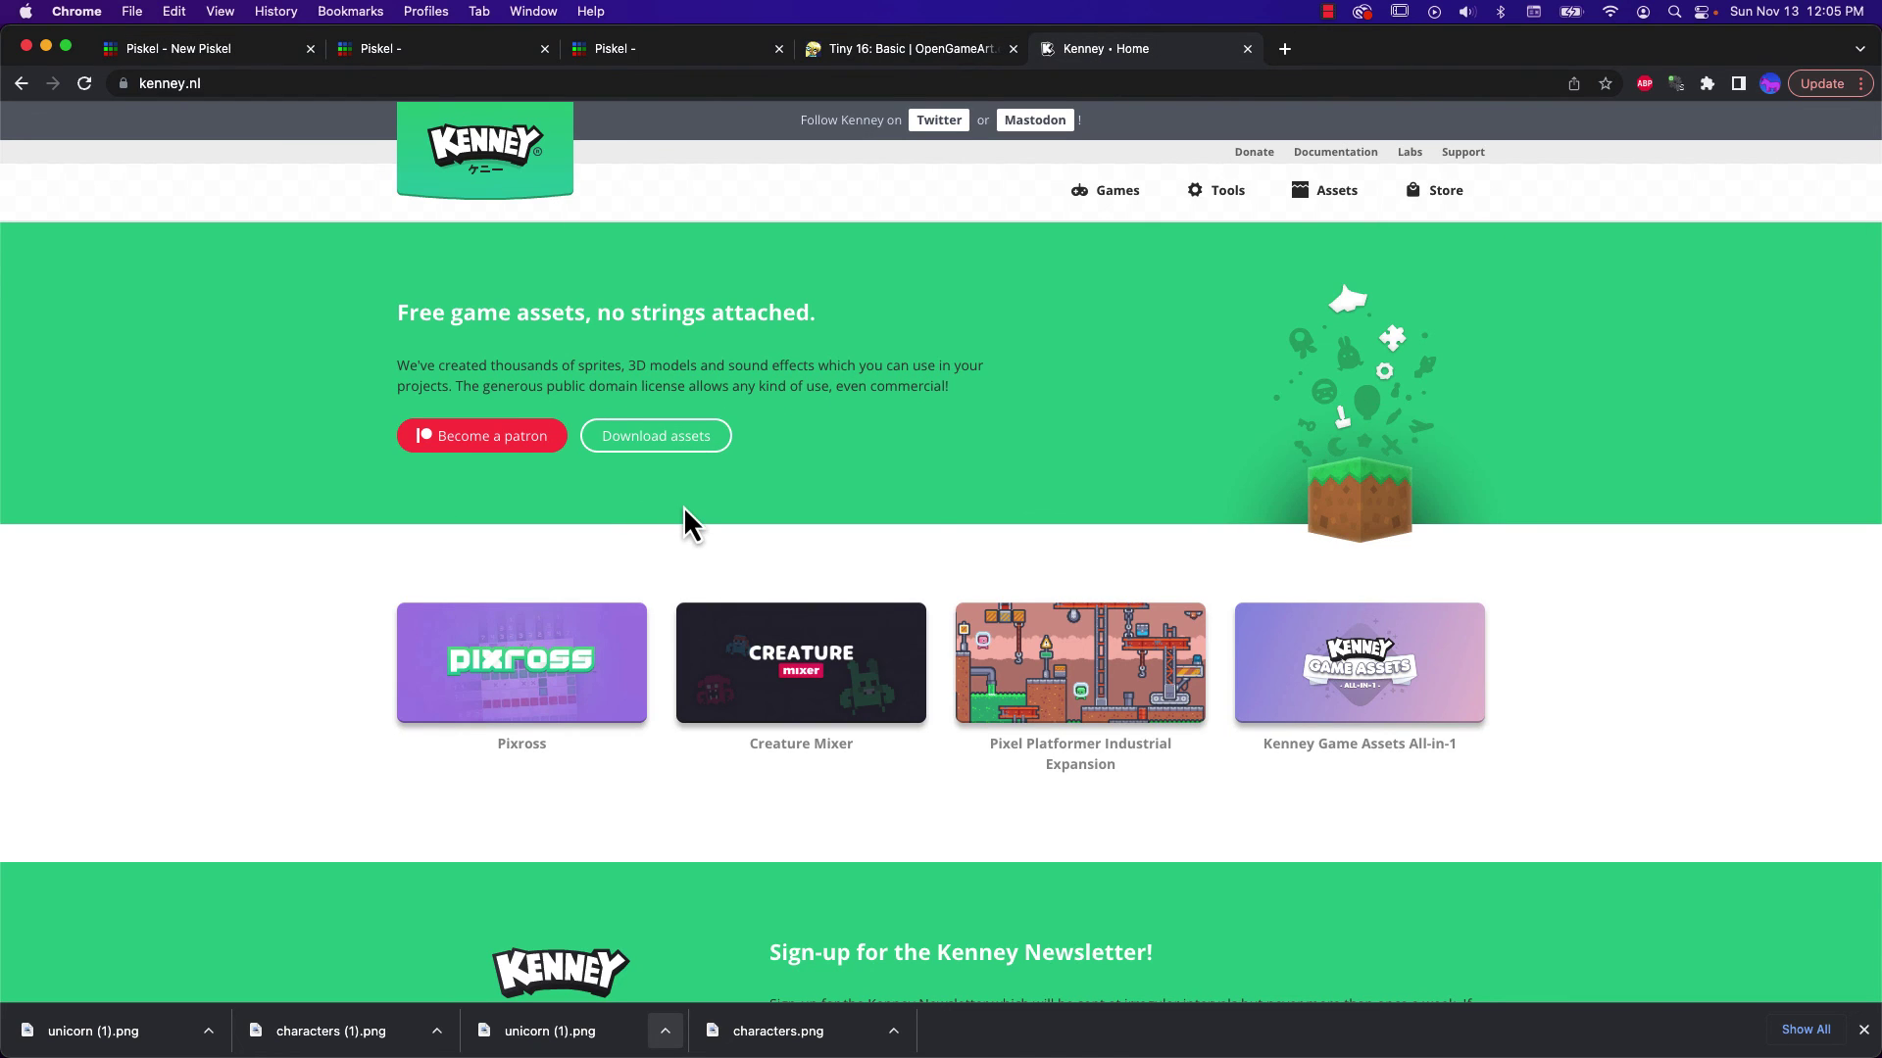
scroll(684, 507, down, 5)
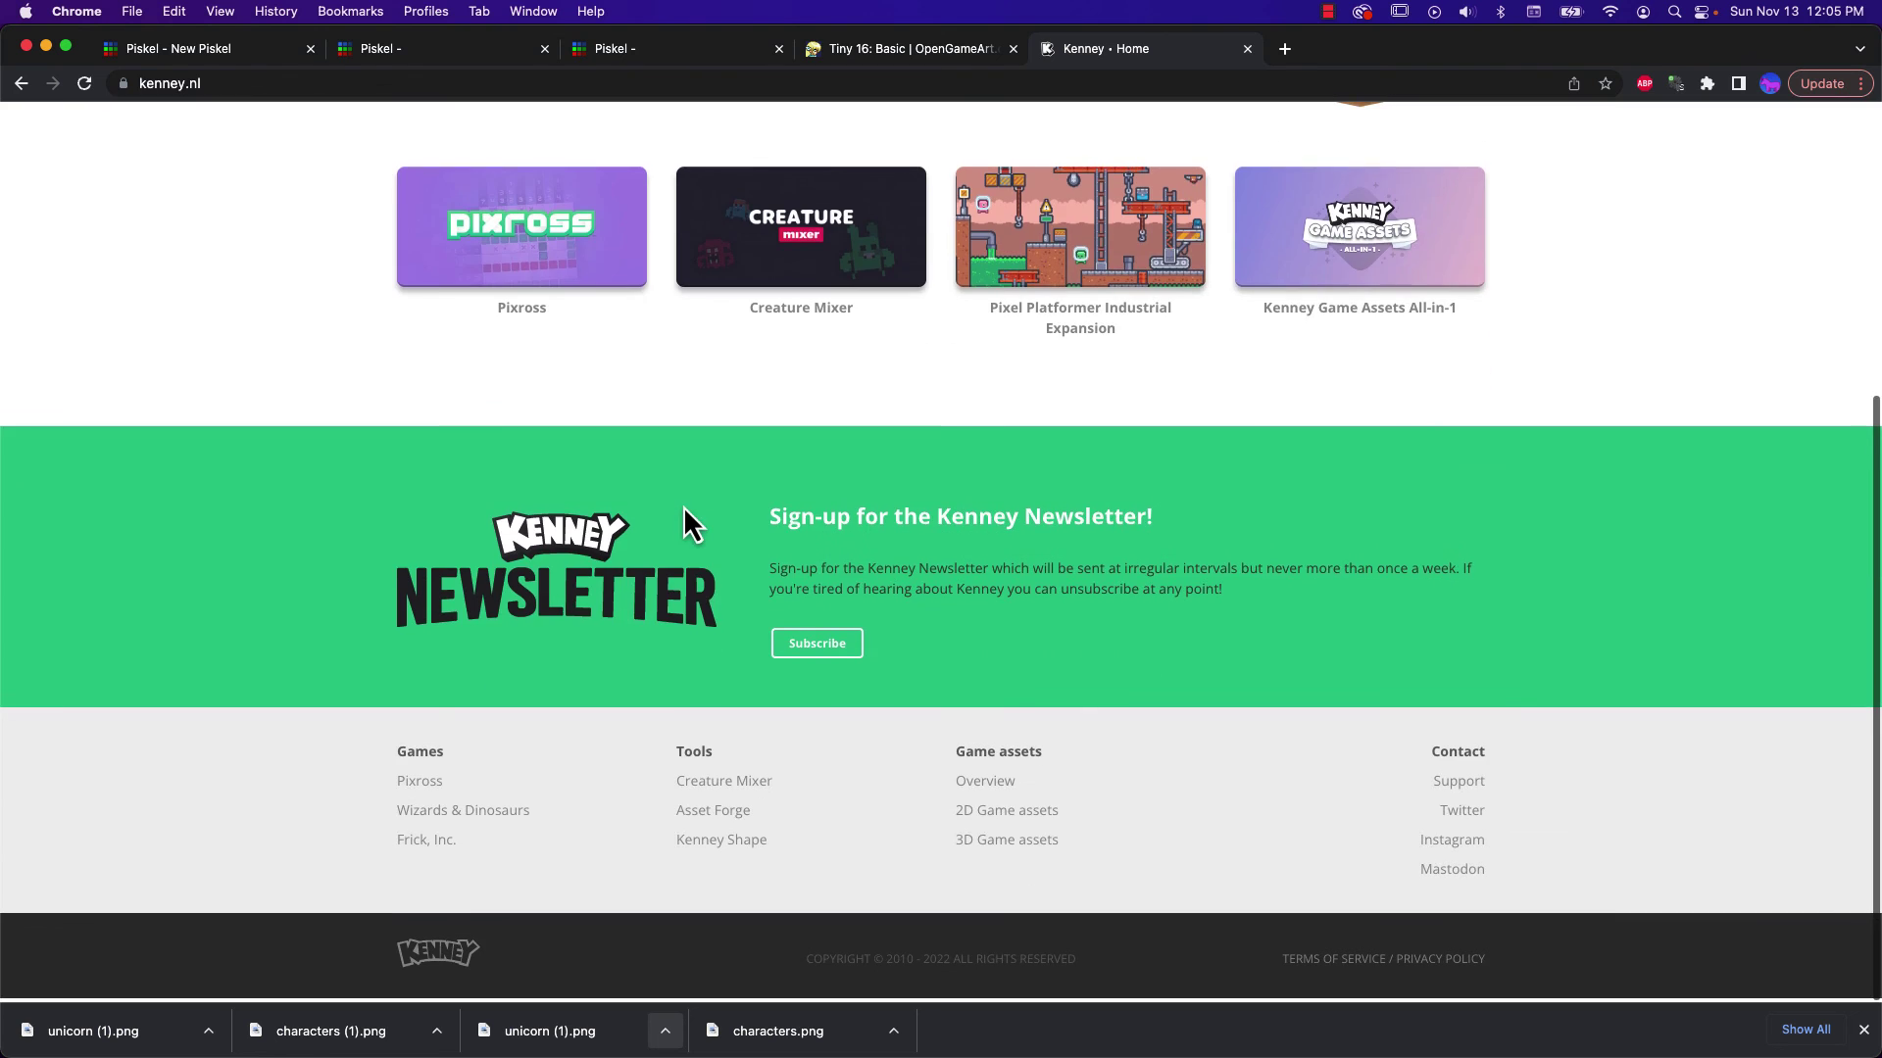
scroll(684, 507, up, 5)
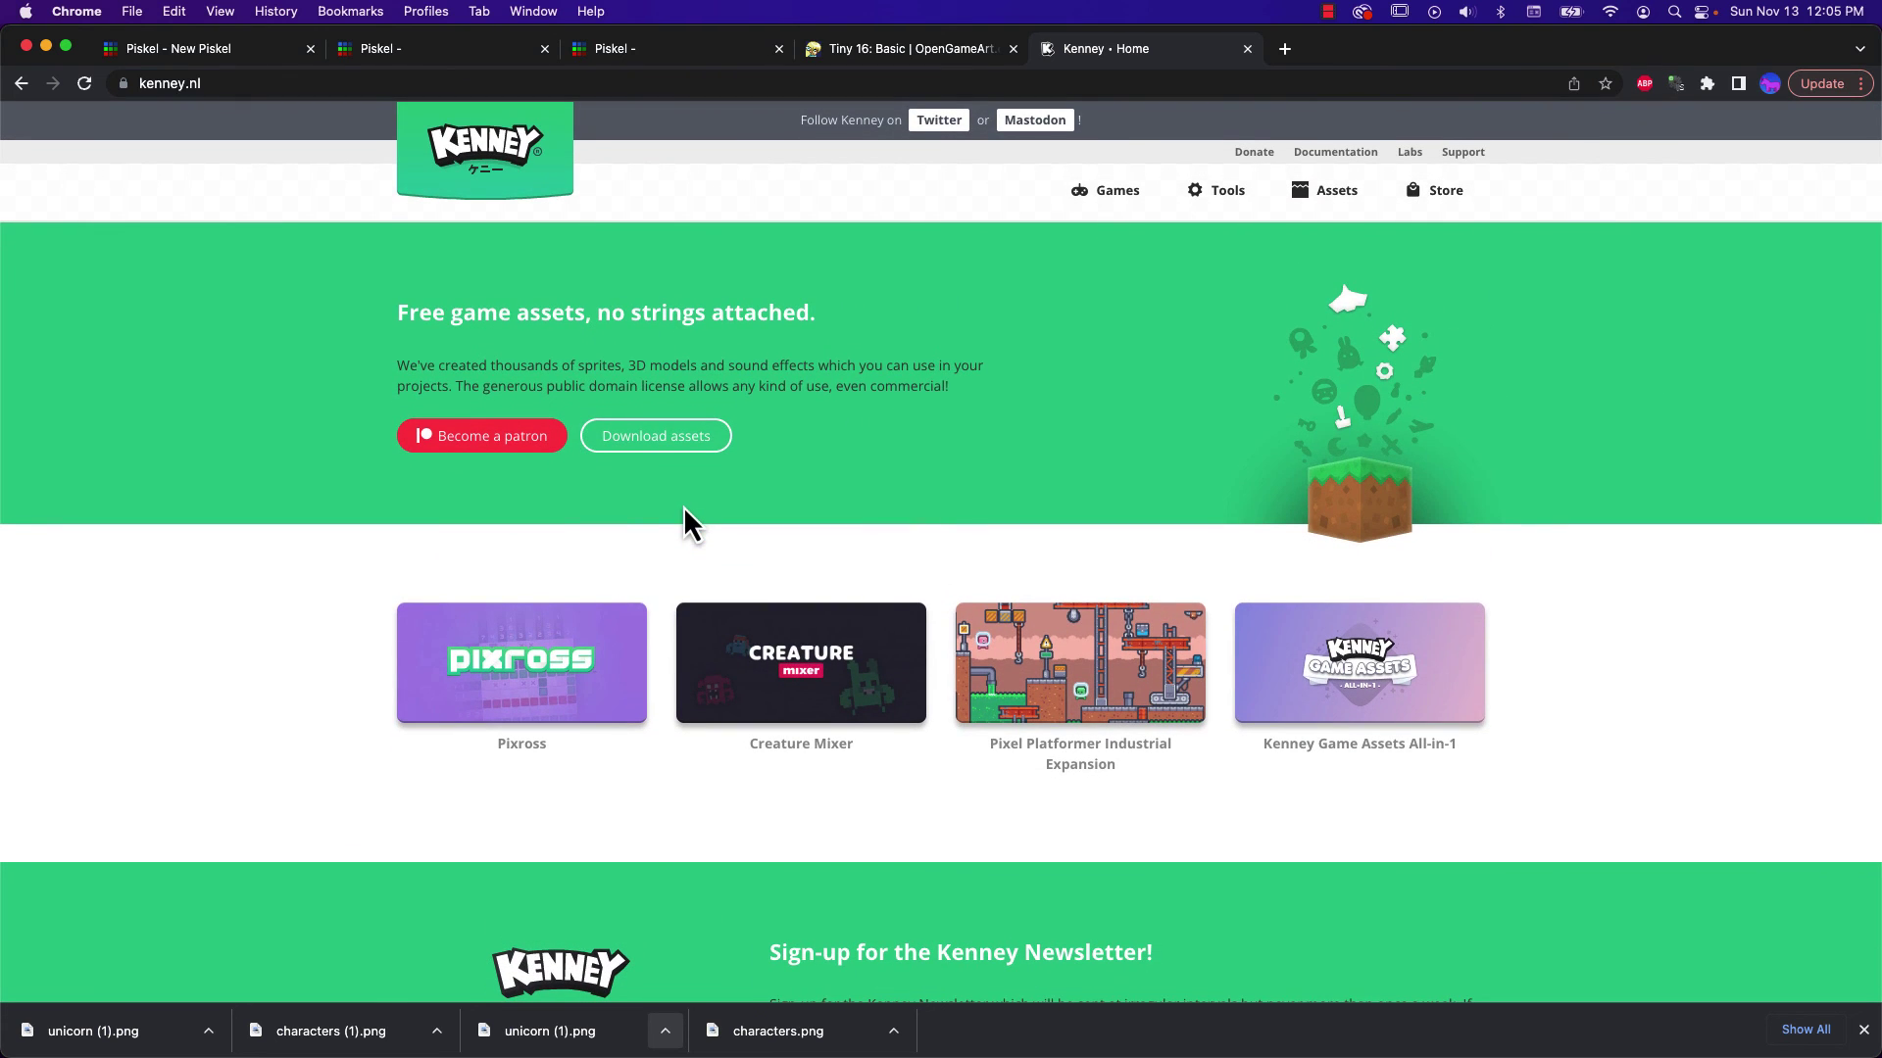
click(903, 57)
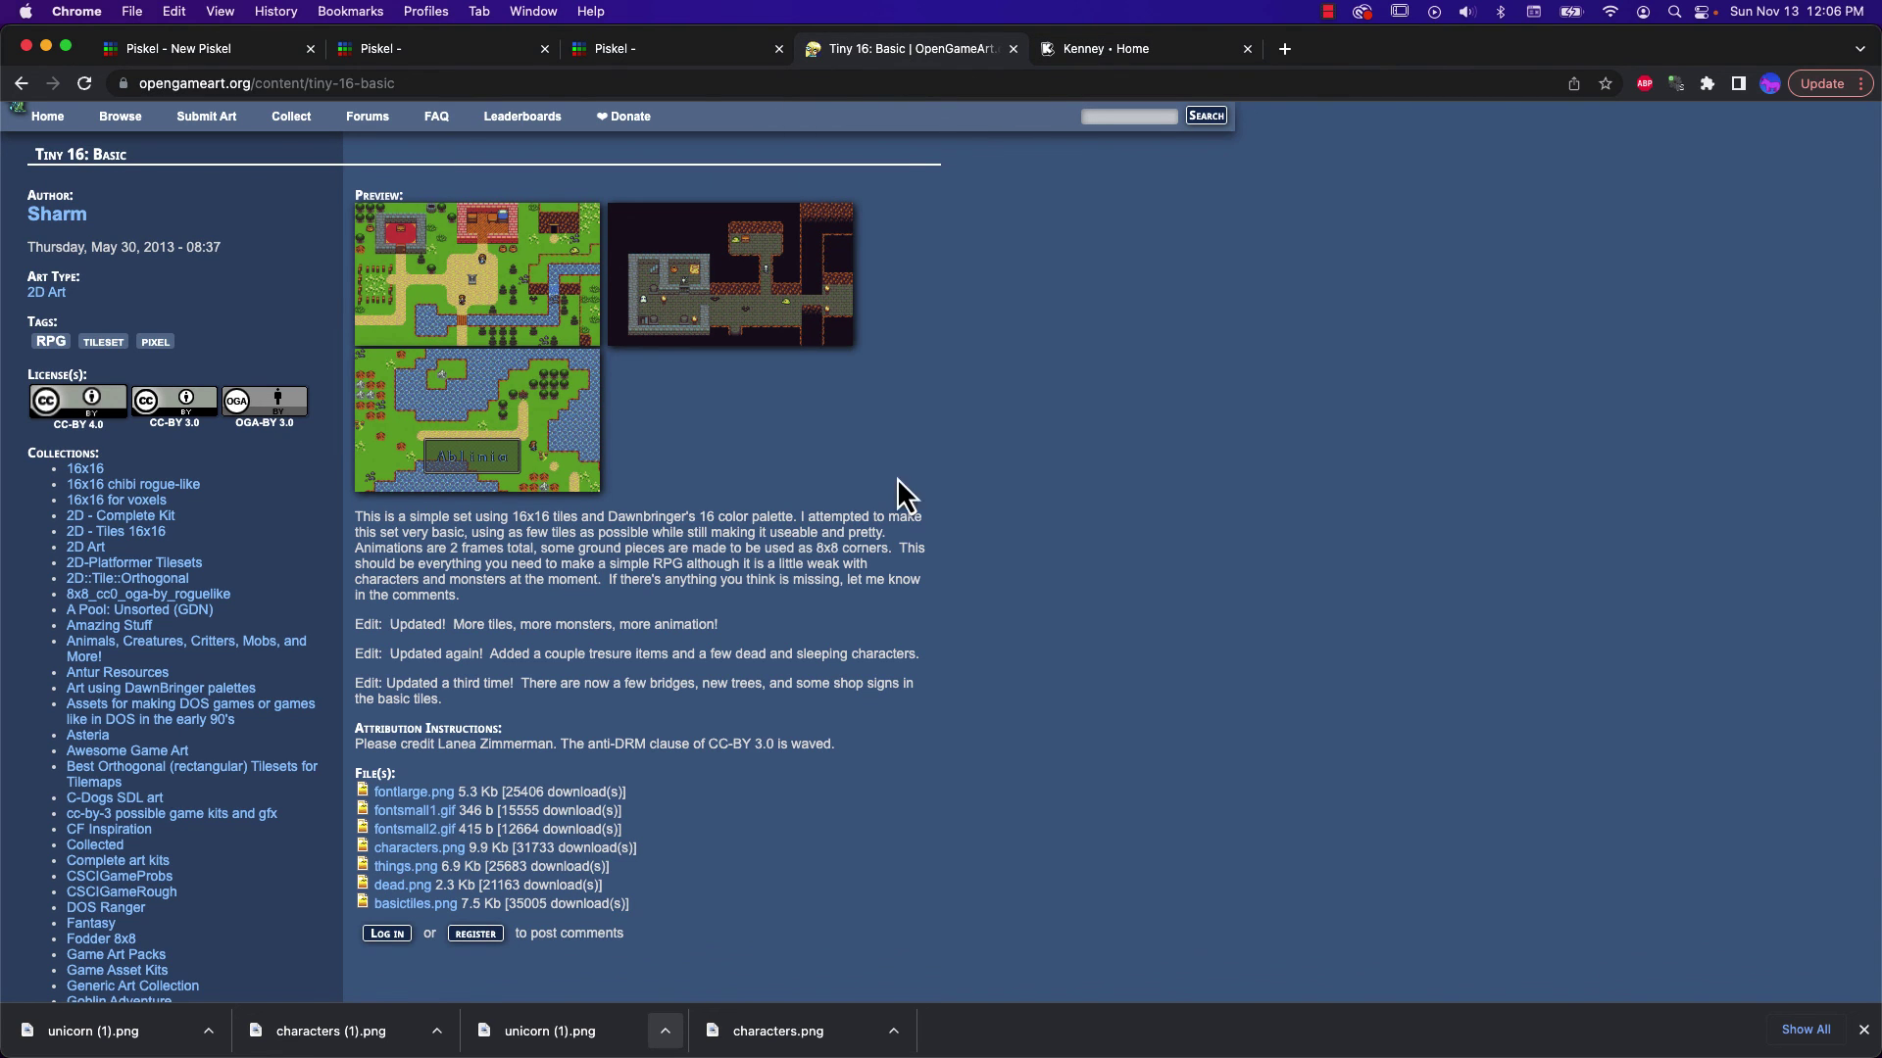